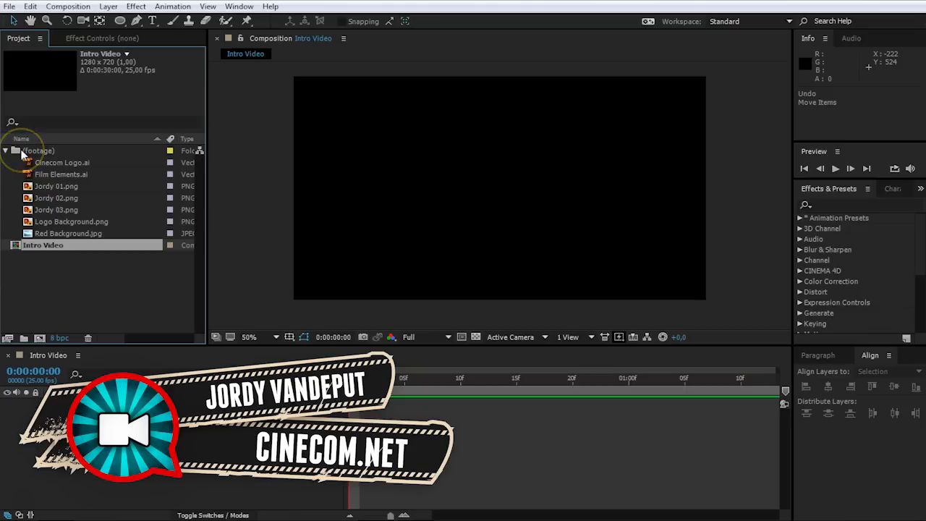
# - Preview each footage file in the project, from Red Background.jpg up to Cinecom Logo.ai
pyautogui.click(67, 233)
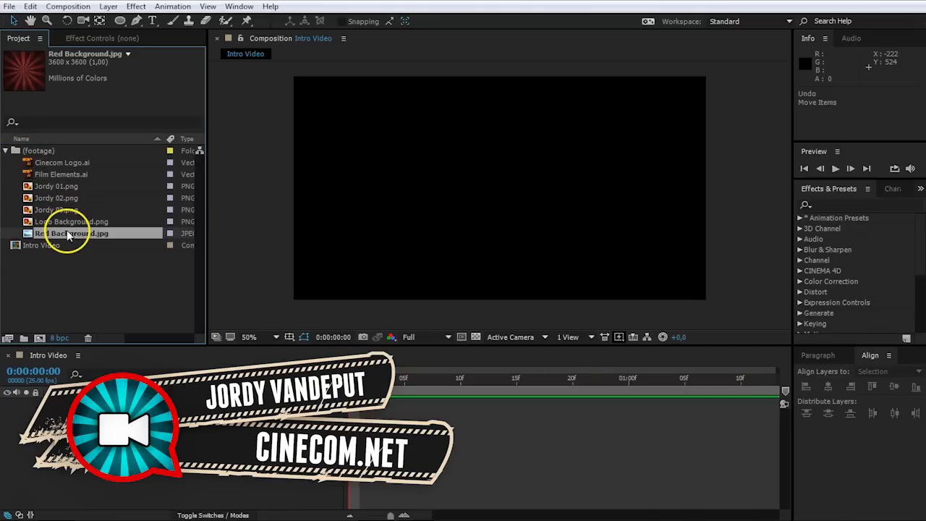
pyautogui.click(69, 222)
pyautogui.click(66, 210)
pyautogui.click(65, 198)
pyautogui.click(65, 186)
pyautogui.click(64, 174)
pyautogui.click(67, 163)
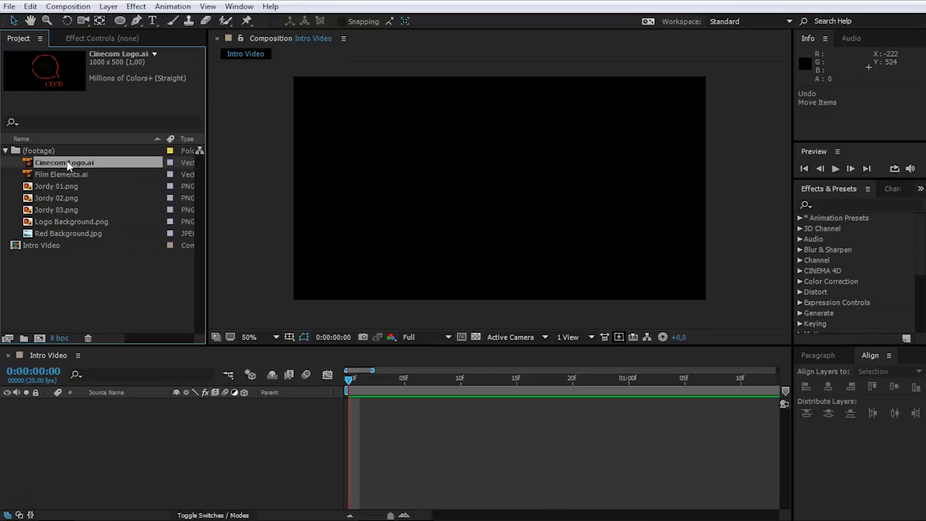
# - Add Red Background.jpg to the Intro Video timeline and apply an elliptical mask that fills the whole layer
pyautogui.moveTo(66, 161); pyautogui.dragTo(137, 428)
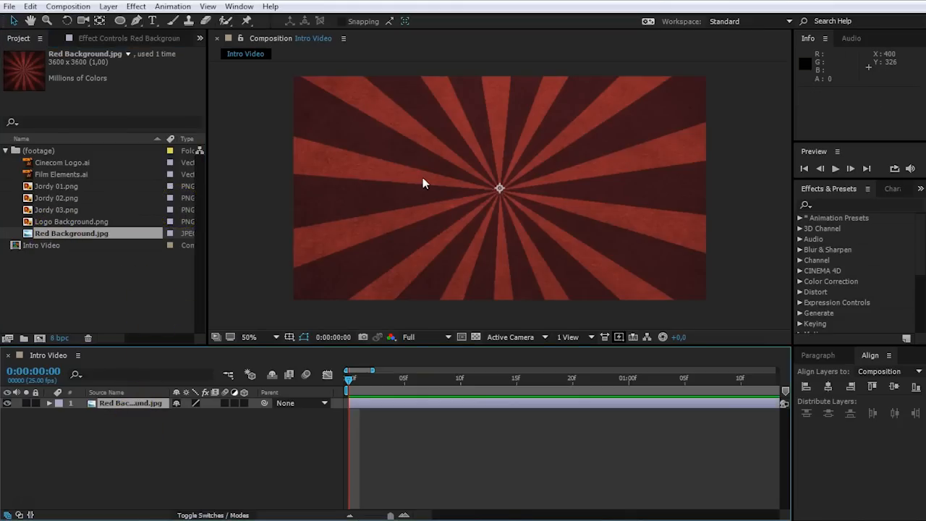
pyautogui.scroll(-2, 423, 181)
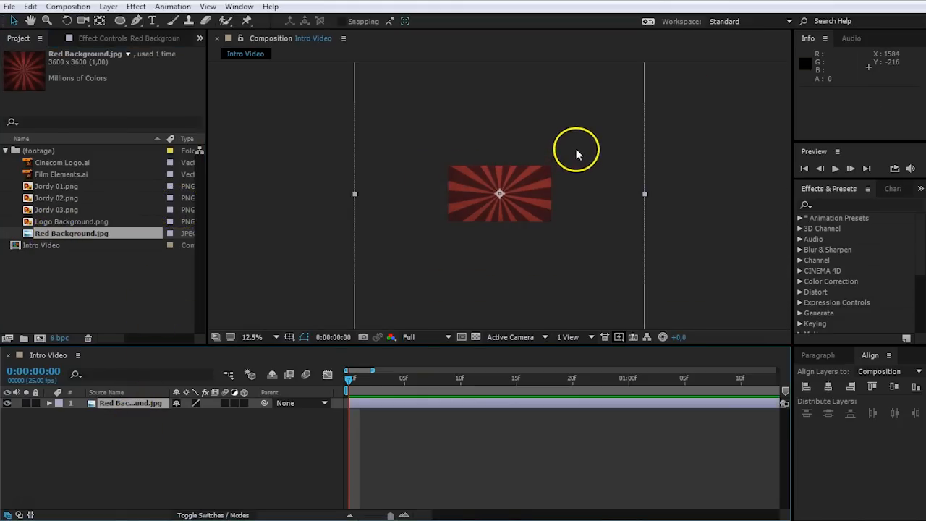
pyautogui.scroll(-1, 521, 130)
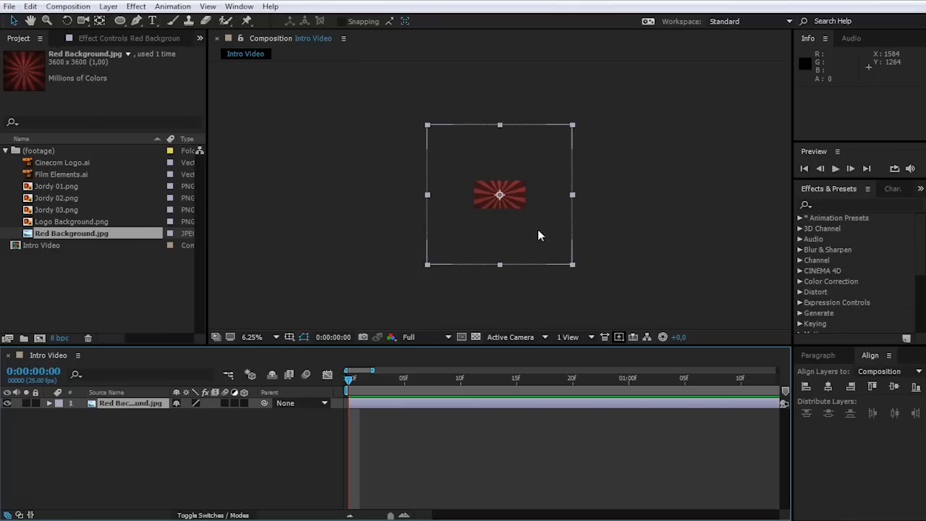
pyautogui.click(119, 22)
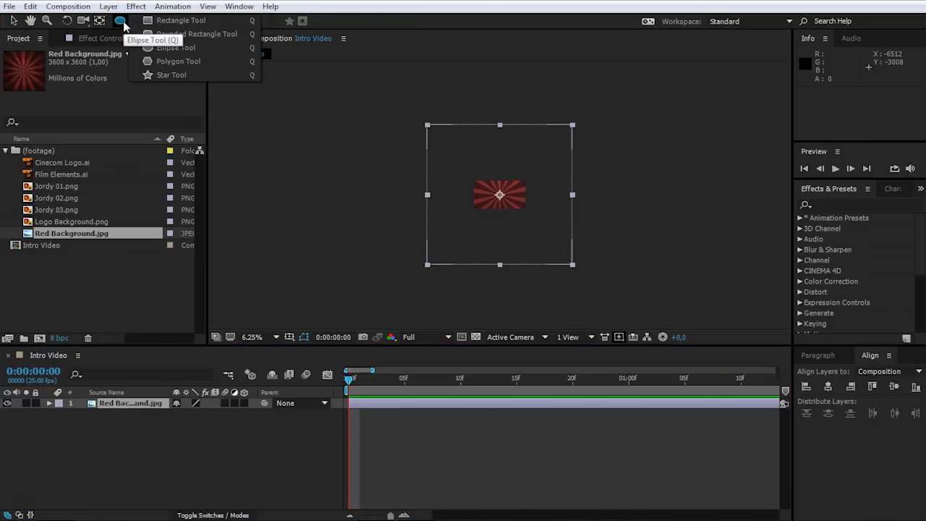
pyautogui.click(200, 49)
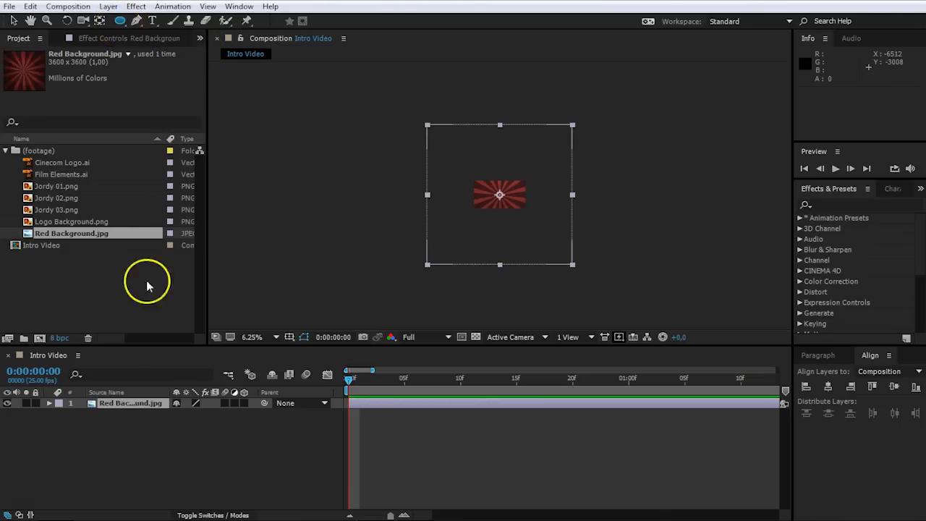
pyautogui.doubleClick(120, 20)
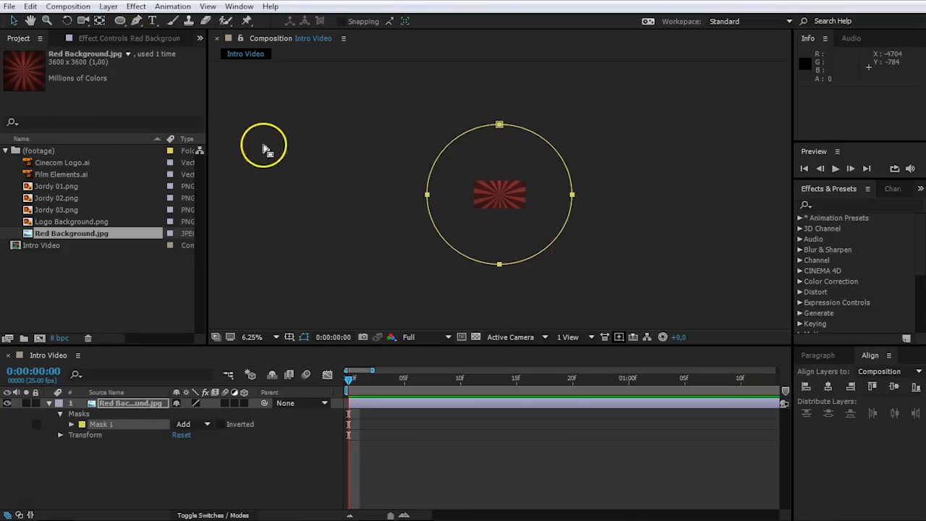
# - Scale the masked Red Background layer to 18% so the full circle fits inside the composition frame
pyautogui.click(144, 402)
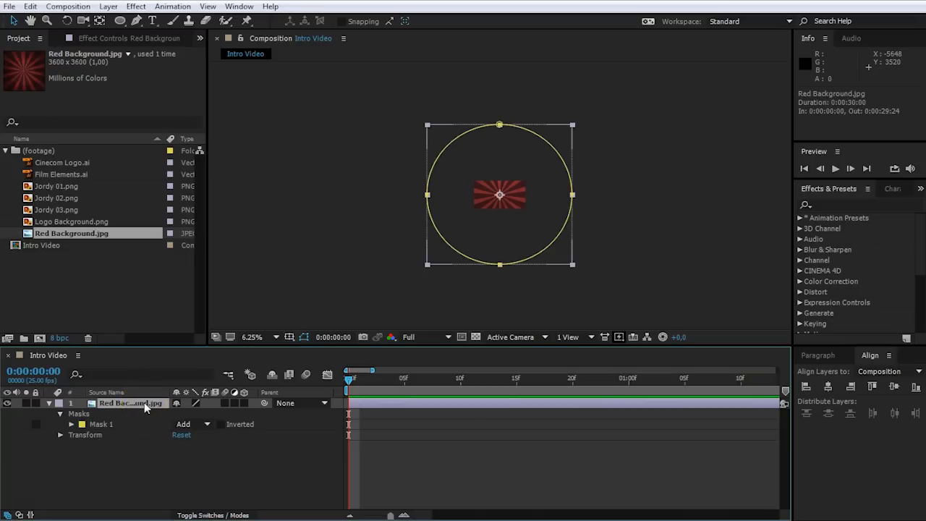
pyautogui.press('s')
pyautogui.moveTo(204, 415); pyautogui.dragTo(168, 422)
pyautogui.press('.')
pyautogui.press('.')
pyautogui.press('.')
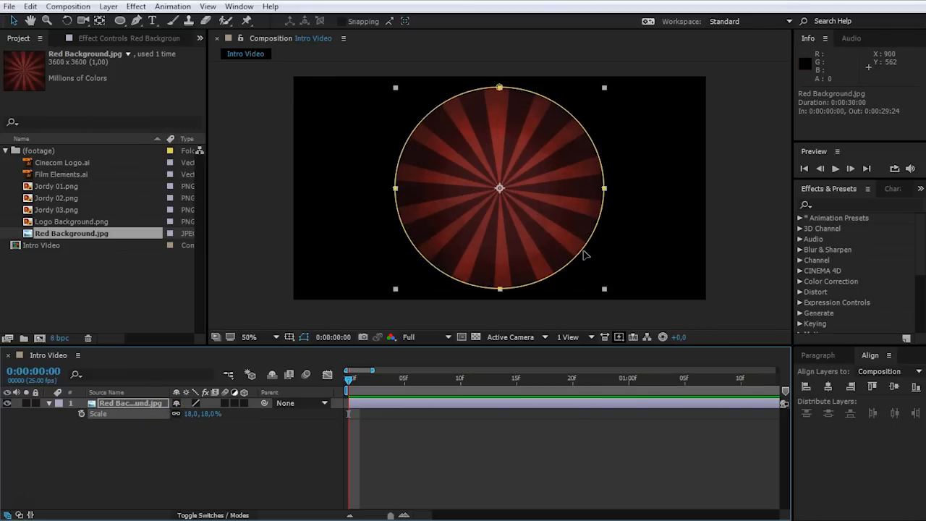
pyautogui.click(275, 434)
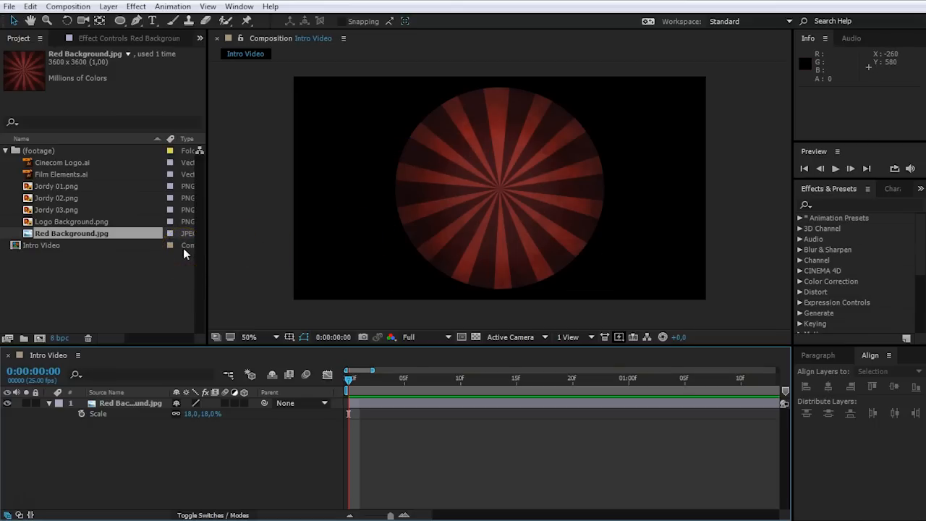
# - Place Film Elements.ai in the composition above the red circle and move it down to about 610, 456
pyautogui.click(71, 176)
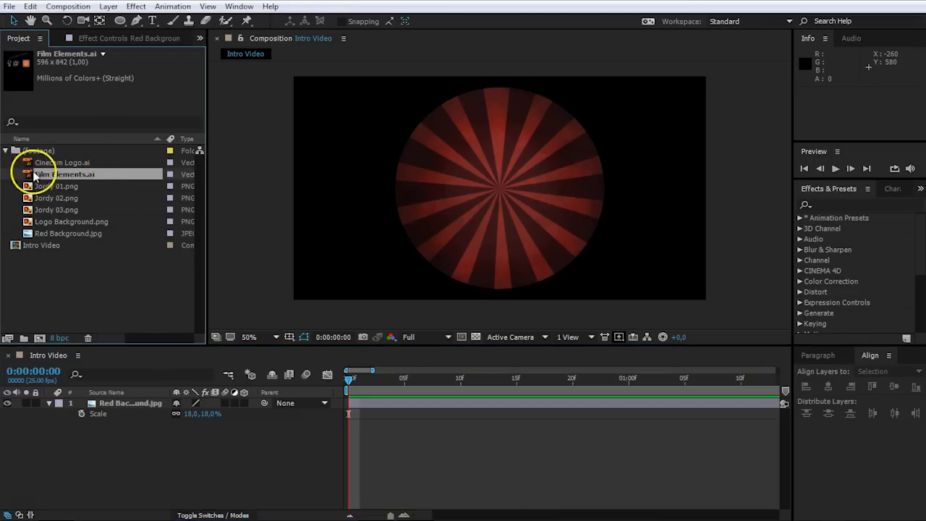
pyautogui.moveTo(78, 176); pyautogui.dragTo(491, 186)
pyautogui.moveTo(535, 135); pyautogui.dragTo(549, 181)
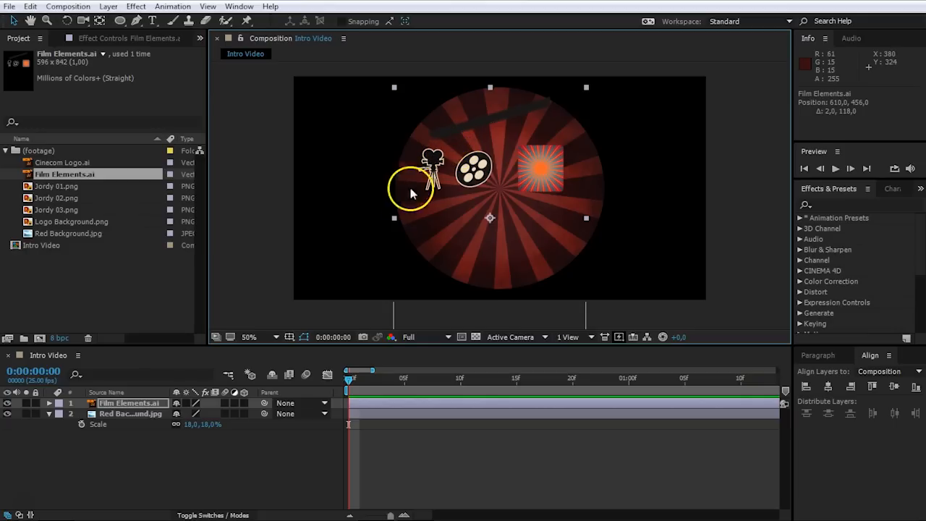
# - Create shapes from the Film Elements.ai vector layer and delete the original Film Elements.ai layer from the timeline
pyautogui.rightClick(141, 408)
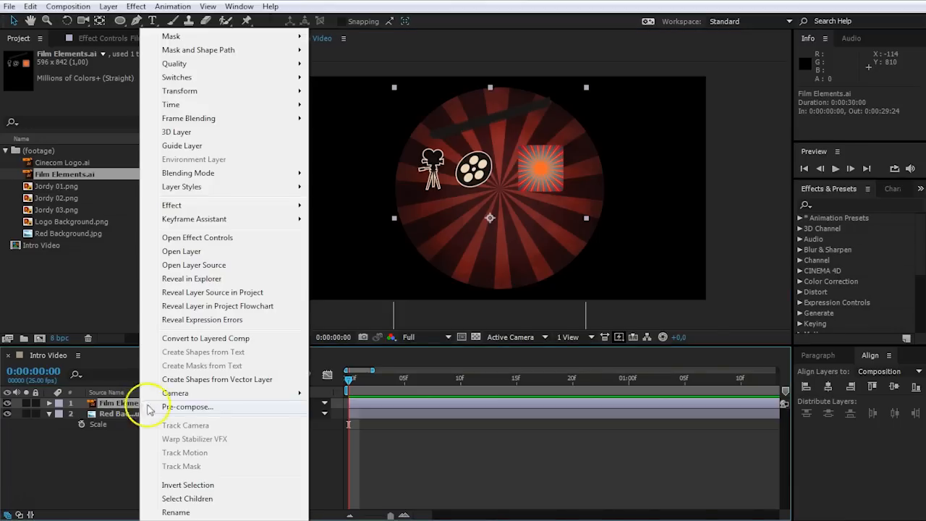
pyautogui.click(282, 385)
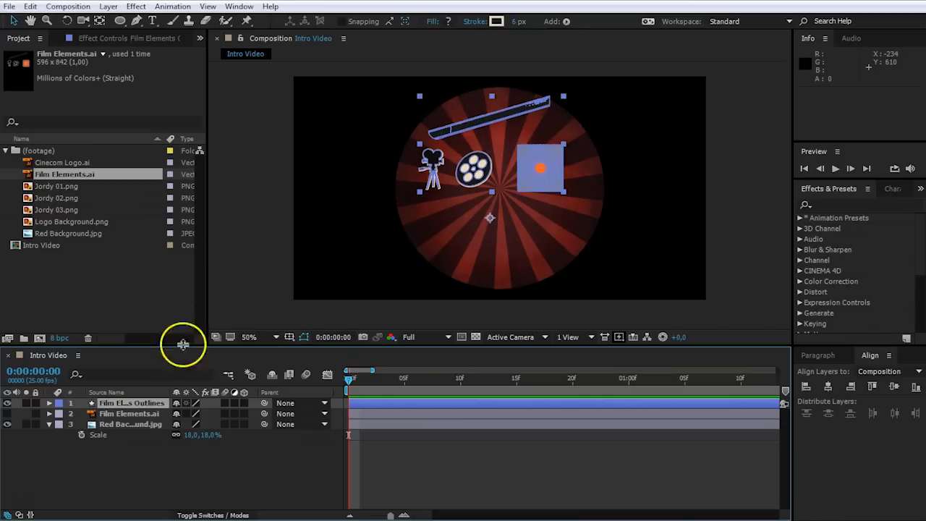
pyautogui.click(131, 413)
pyautogui.press('Delete')
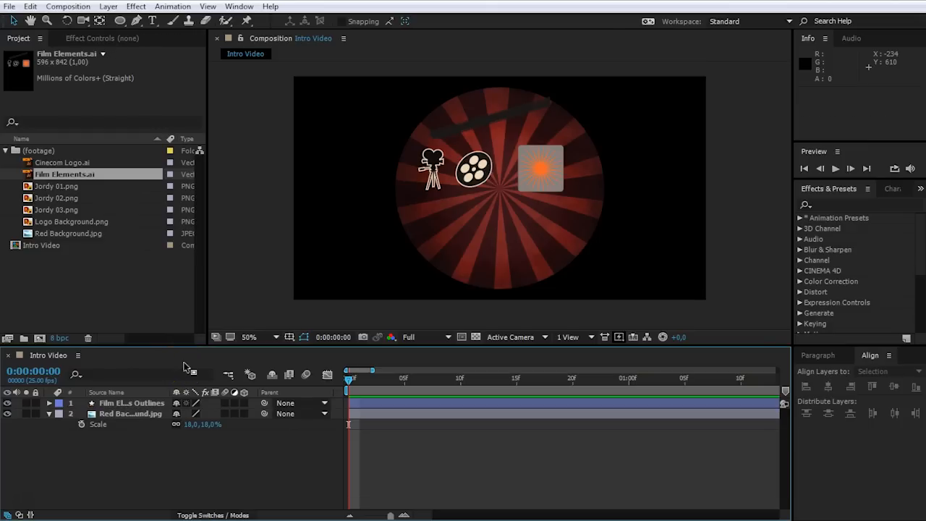
# - Expand the contents of the Film Elements Outlines layer and delete Groups 1, 2, 3 and 4
pyautogui.click(137, 403)
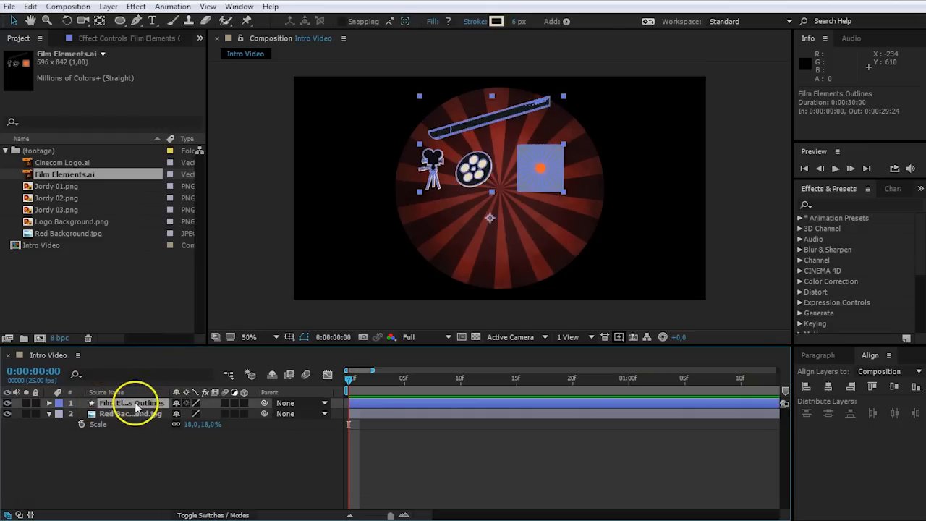
pyautogui.click(48, 403)
pyautogui.click(48, 403)
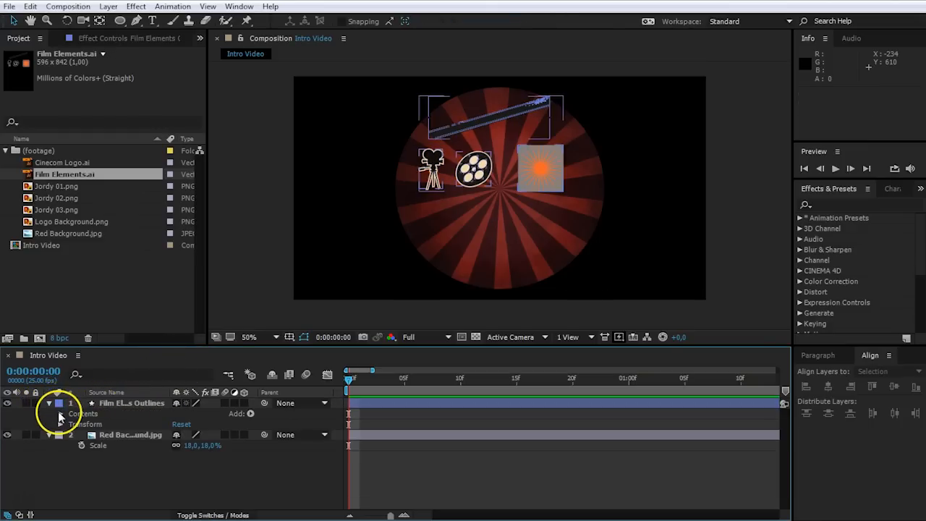
pyautogui.click(61, 414)
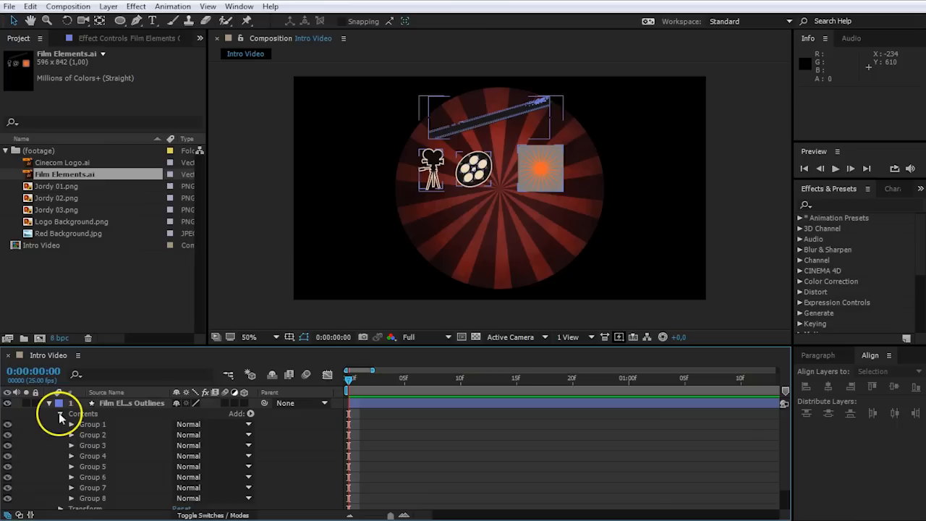
pyautogui.click(105, 425)
pyautogui.click(104, 425)
pyautogui.press('Delete')
pyautogui.press('Delete')
pyautogui.click(105, 426)
pyautogui.press('Delete')
pyautogui.click(99, 425)
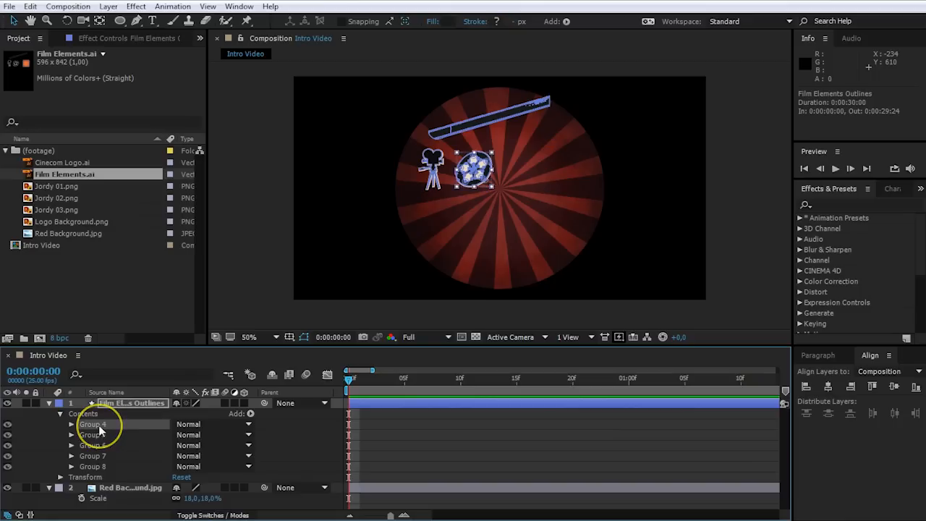
pyautogui.press('Delete')
# - Delete Groups 6 and 8 from the outlines layer, keeping the camera shapes in Groups 5 and 7
pyautogui.click(101, 425)
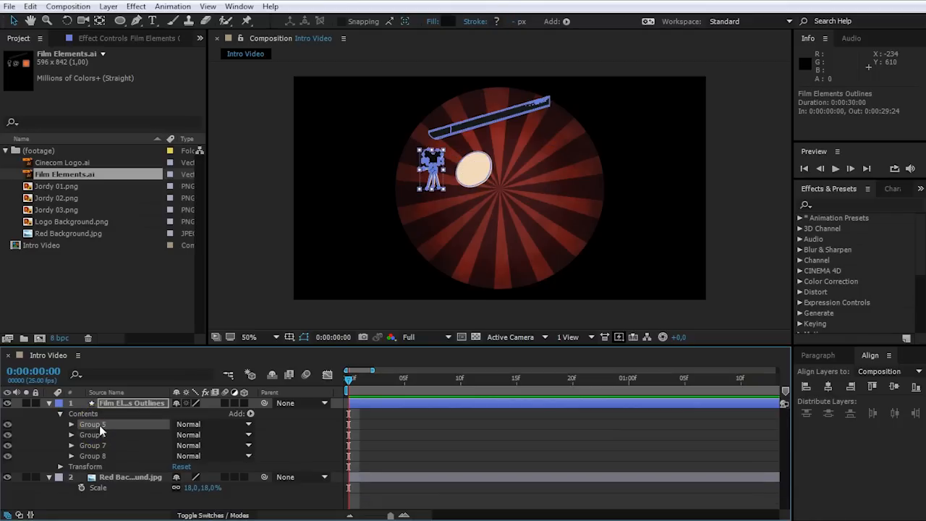
pyautogui.click(103, 436)
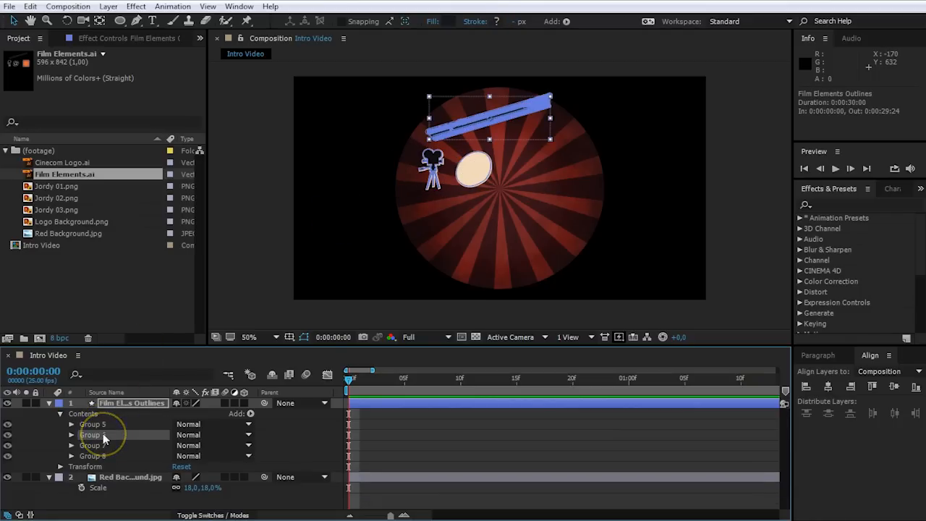
pyautogui.press('Delete')
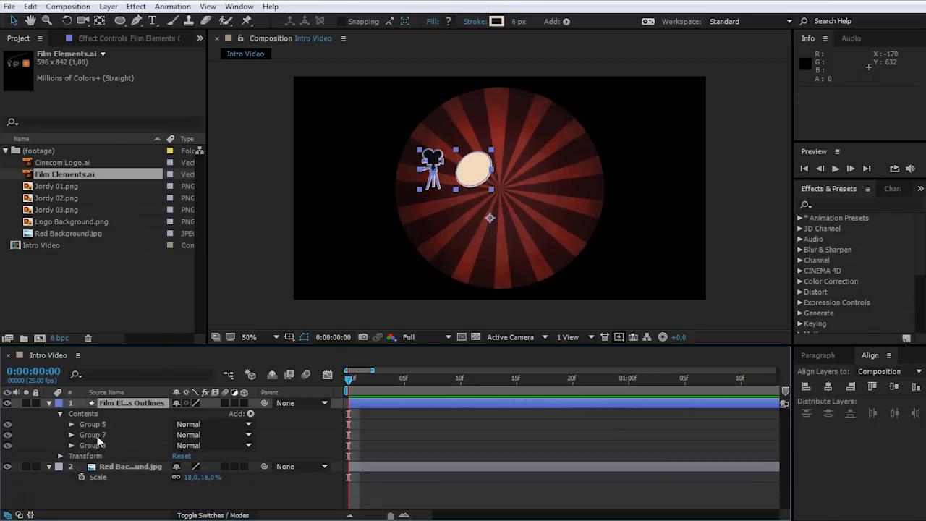
pyautogui.click(102, 434)
pyautogui.click(93, 444)
pyautogui.press('Delete')
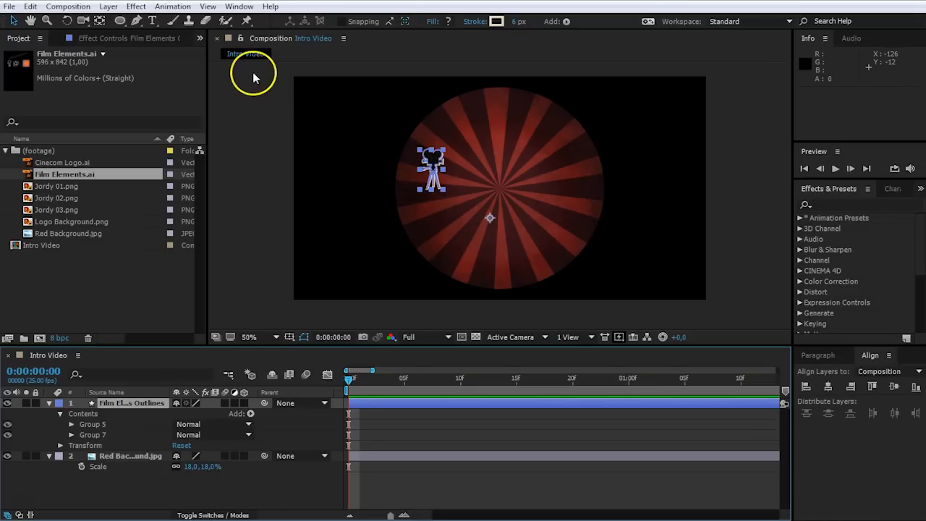
# - Move the outlines layer's anchor point to the centre of the camera graphic with the Pan Behind tool
pyautogui.click(100, 22)
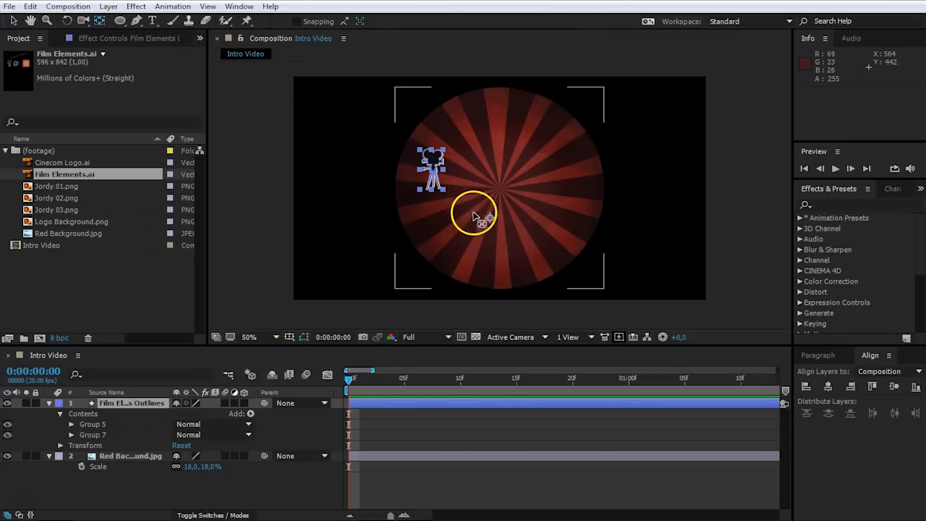
pyautogui.moveTo(489, 220); pyautogui.dragTo(436, 175)
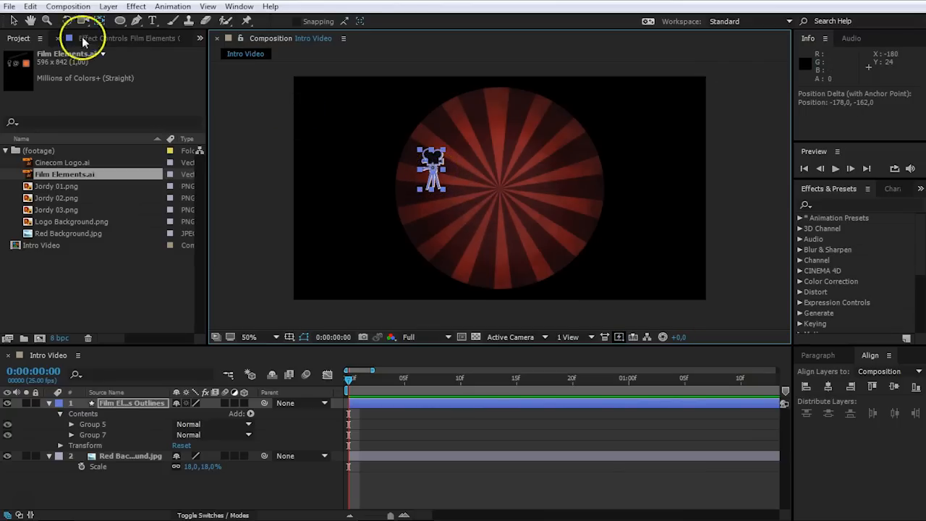
pyautogui.click(12, 22)
# - Enlarge the camera graphic and move it just below the composition frame, to about 336, 980
pyautogui.moveTo(442, 189); pyautogui.dragTo(502, 259)
pyautogui.moveTo(439, 107); pyautogui.dragTo(410, 326)
pyautogui.press(',')
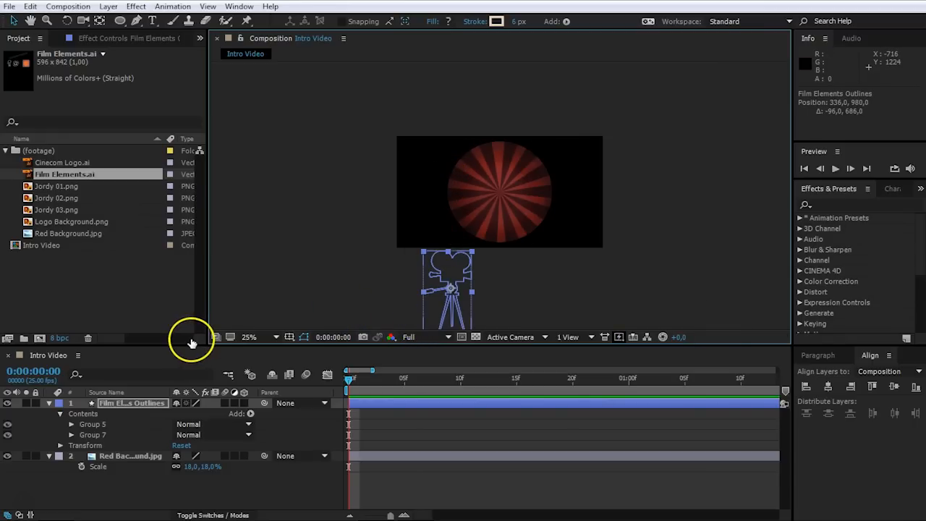
# - Show the camera layer's Position property and set a starting keyframe at frame 0
pyautogui.click(134, 404)
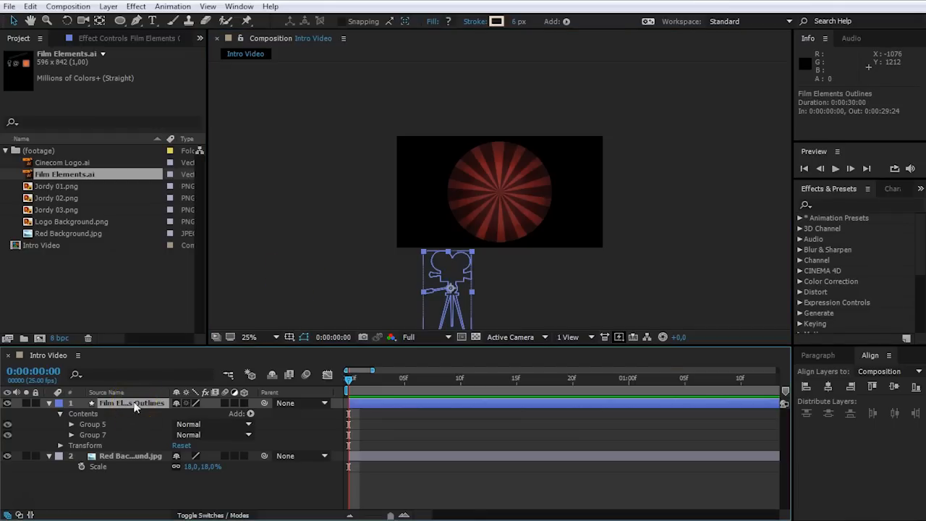
pyautogui.press('p')
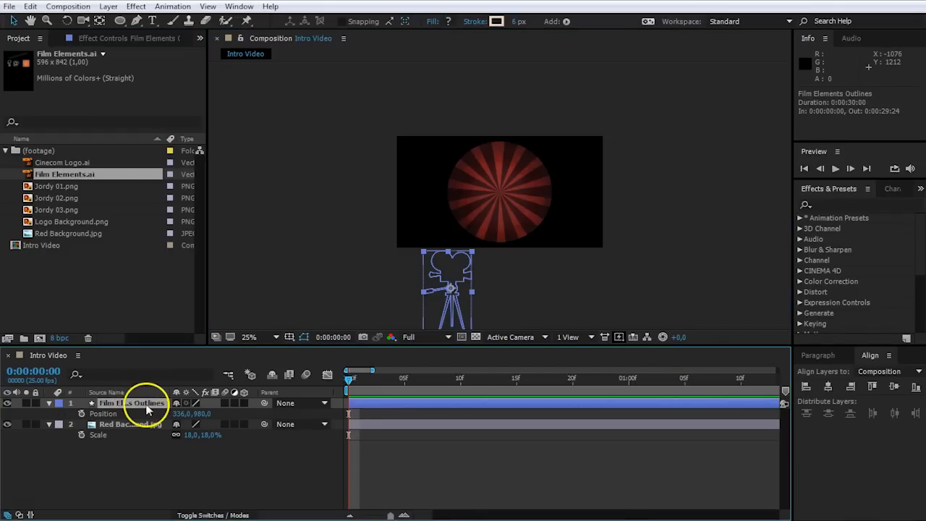
pyautogui.click(81, 414)
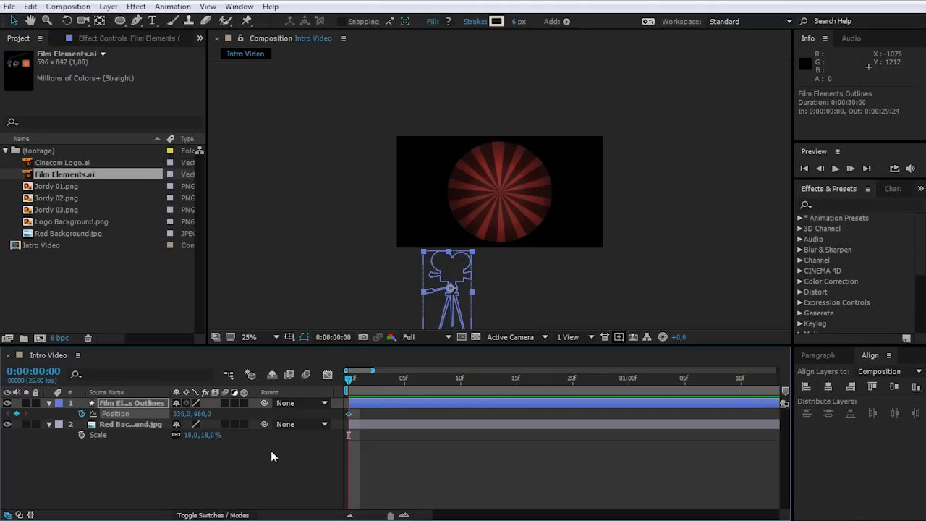
# - Add a Position keyframe at frame 4 with the camera raised into the frame at about 312, 488
pyautogui.press('pagedown')
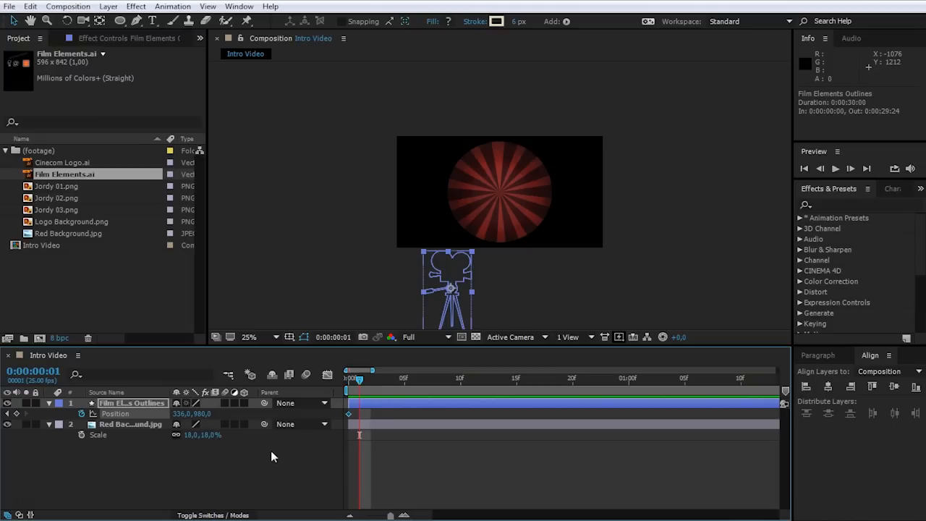
pyautogui.press('pagedown')
pyautogui.press('pagedown')
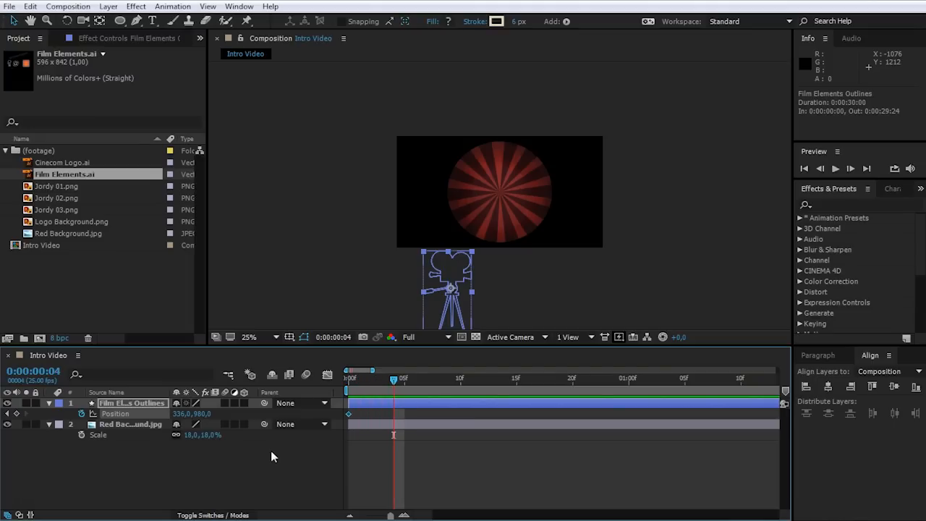
pyautogui.moveTo(447, 275); pyautogui.dragTo(453, 210)
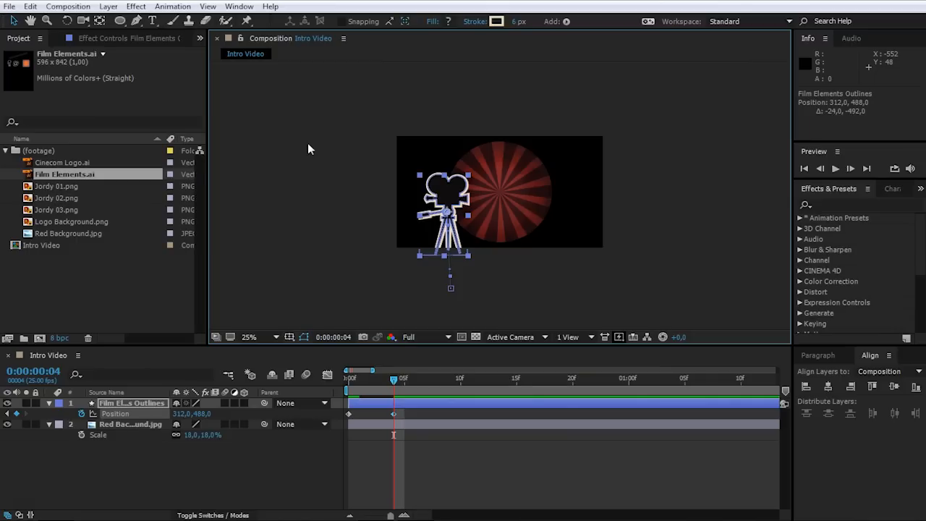
# - Add a Position keyframe at frame 7 with the camera lowered slightly to about 316, 584
pyautogui.press('pagedown')
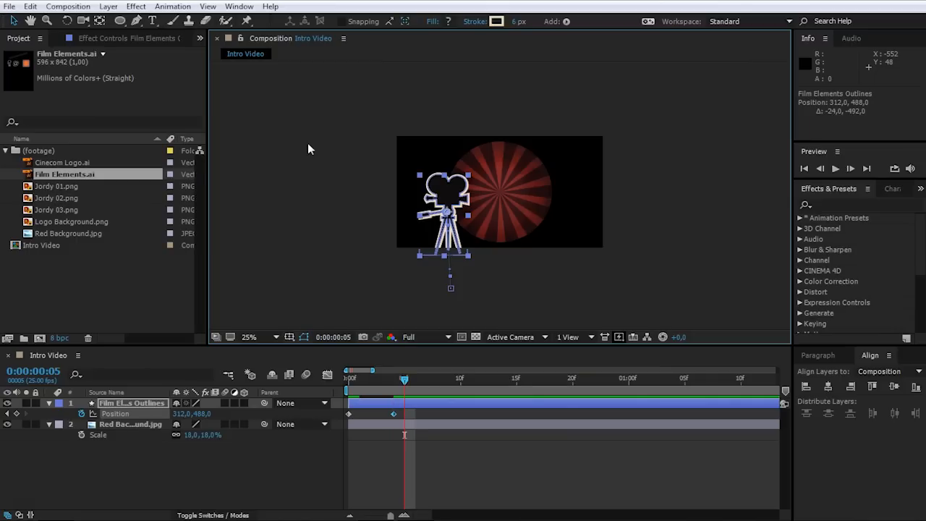
pyautogui.press('pagedown')
pyautogui.press('pagedown')
pyautogui.click(452, 191)
pyautogui.moveTo(452, 190); pyautogui.dragTo(452, 206)
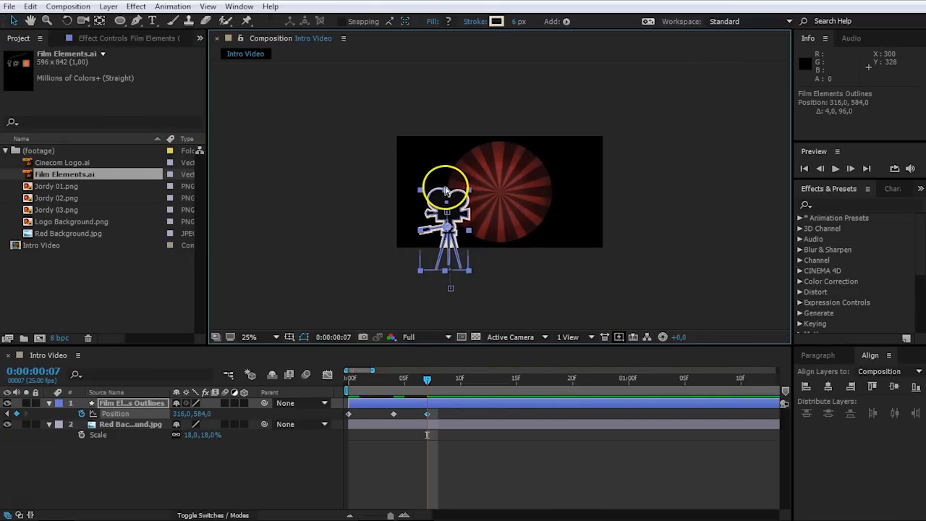
# - Add a Position keyframe at frame 9 with the camera raised again to about 320, 492, and preview the bounce
pyautogui.press('pagedown')
pyautogui.press('pagedown')
pyautogui.moveTo(445, 203); pyautogui.dragTo(460, 187)
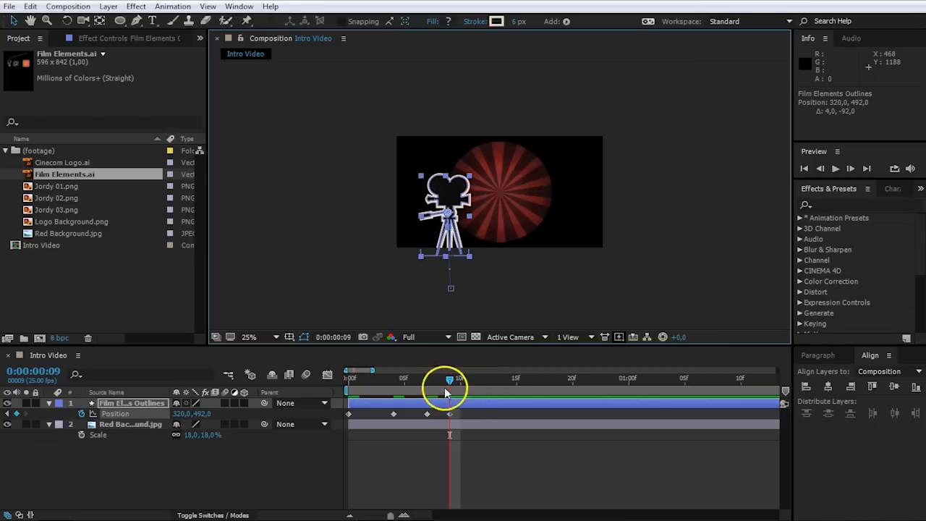
pyautogui.moveTo(448, 379); pyautogui.dragTo(326, 388)
pyautogui.click(416, 451)
pyautogui.press('space')
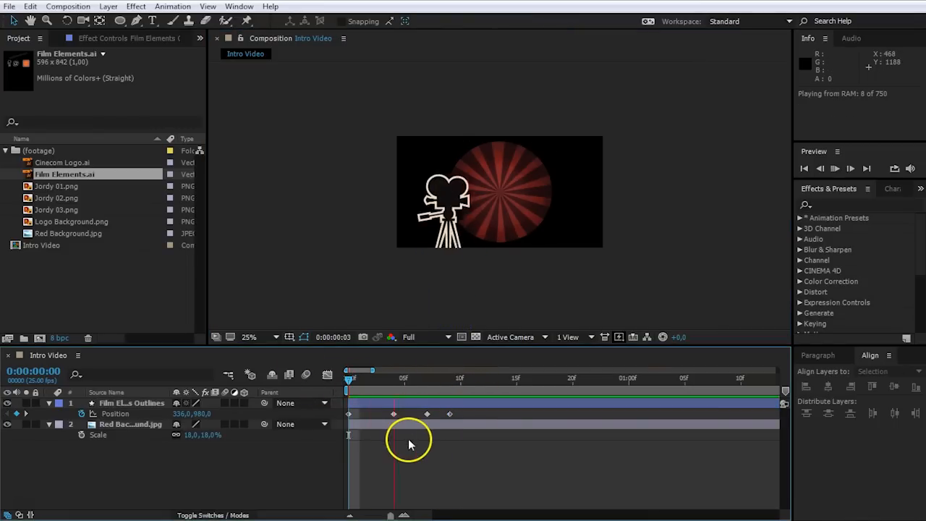
# - Apply Easy Ease to all of the camera layer's Position keyframes and preview the animation from the start
pyautogui.moveTo(447, 383); pyautogui.dragTo(461, 385)
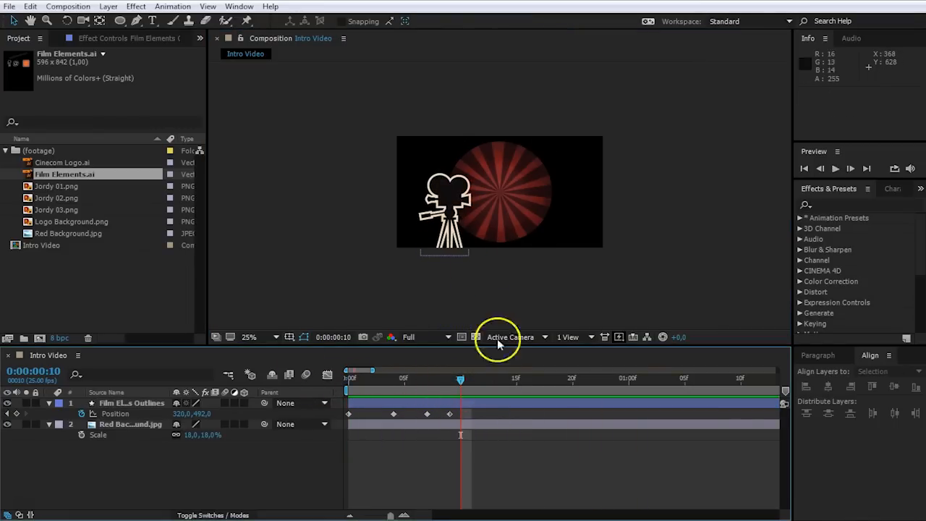
pyautogui.moveTo(488, 409); pyautogui.dragTo(346, 419)
pyautogui.rightClick(393, 414)
pyautogui.moveTo(423, 411)
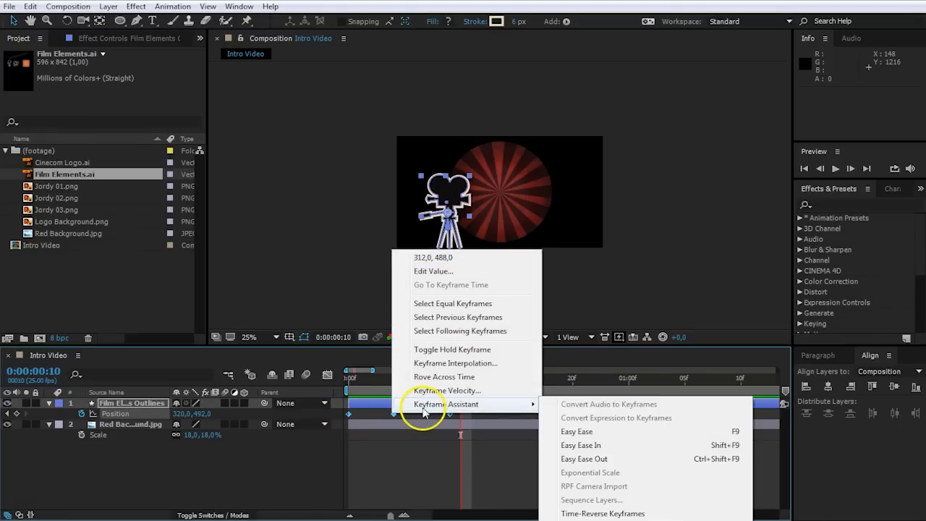
pyautogui.click(624, 438)
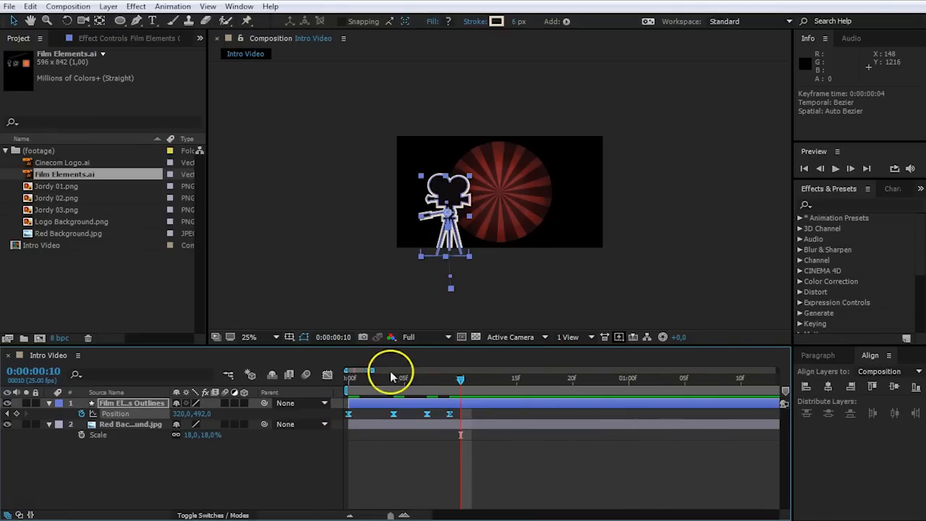
pyautogui.moveTo(393, 372); pyautogui.dragTo(325, 383)
pyautogui.press('space')
# - Slow the bounce by moving the camera's later Position keyframes to frames 5, 8 and 11, and preview the timing
pyautogui.moveTo(422, 379); pyautogui.dragTo(350, 378)
pyautogui.moveTo(449, 414); pyautogui.dragTo(403, 420)
pyautogui.moveTo(375, 379); pyautogui.dragTo(291, 380)
pyautogui.press('space')
pyautogui.press('space')
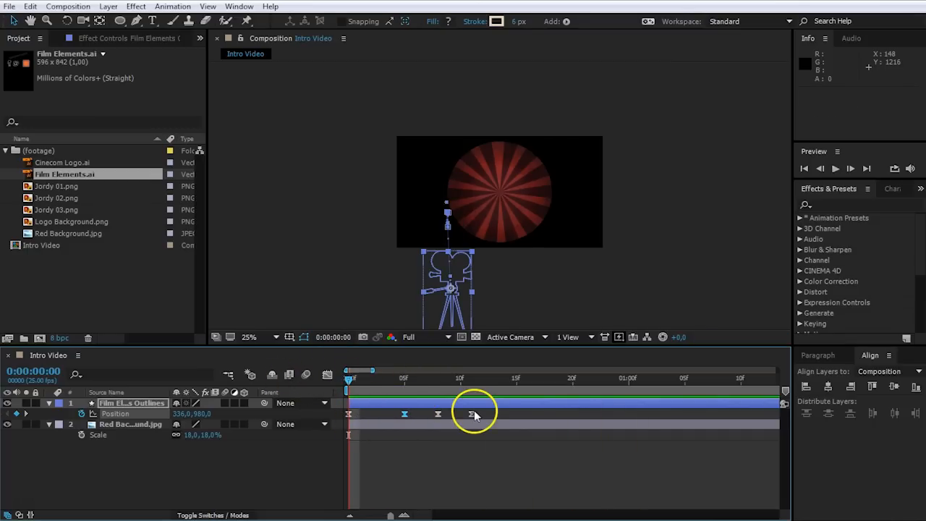
pyautogui.press('space')
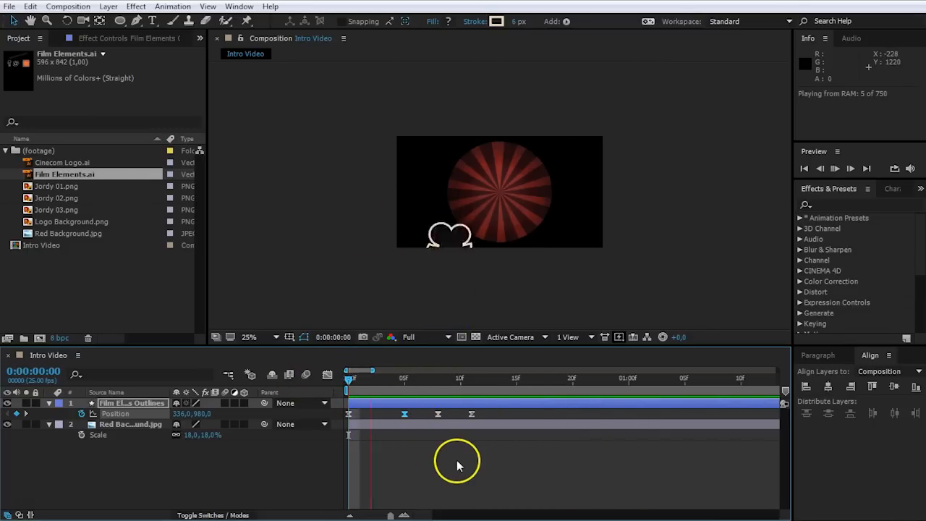
# - Show the camera layer's Rotation property and set a keyframe at frame 0 with a rotation of 16°
pyautogui.click(354, 380)
pyautogui.moveTo(355, 381); pyautogui.dragTo(348, 379)
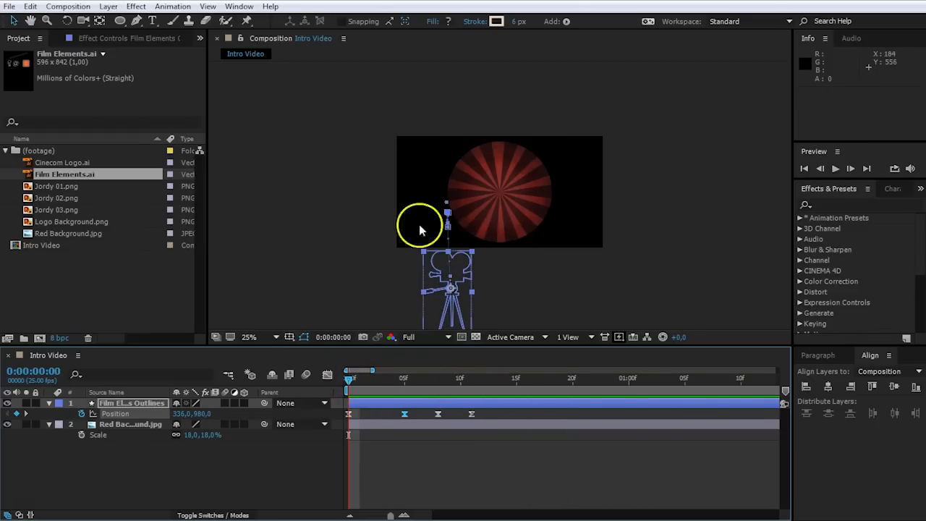
pyautogui.click(147, 403)
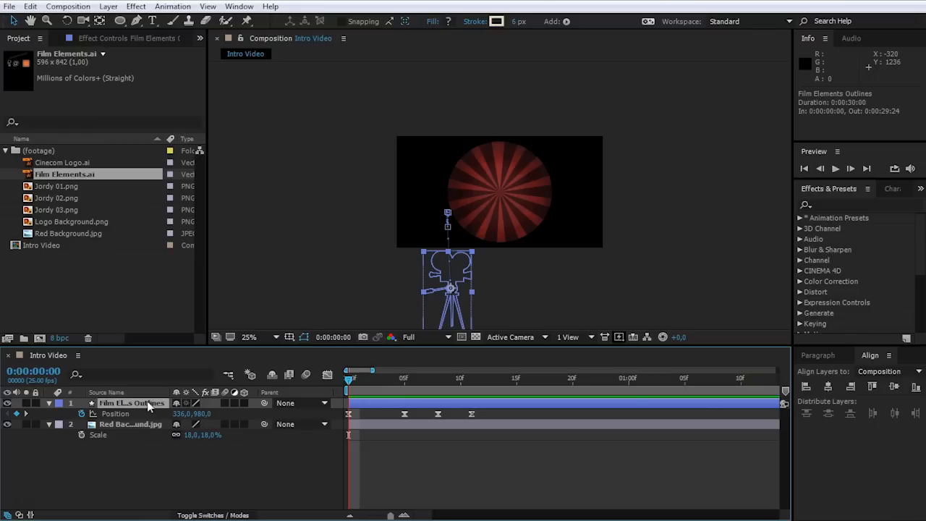
pyautogui.press('r')
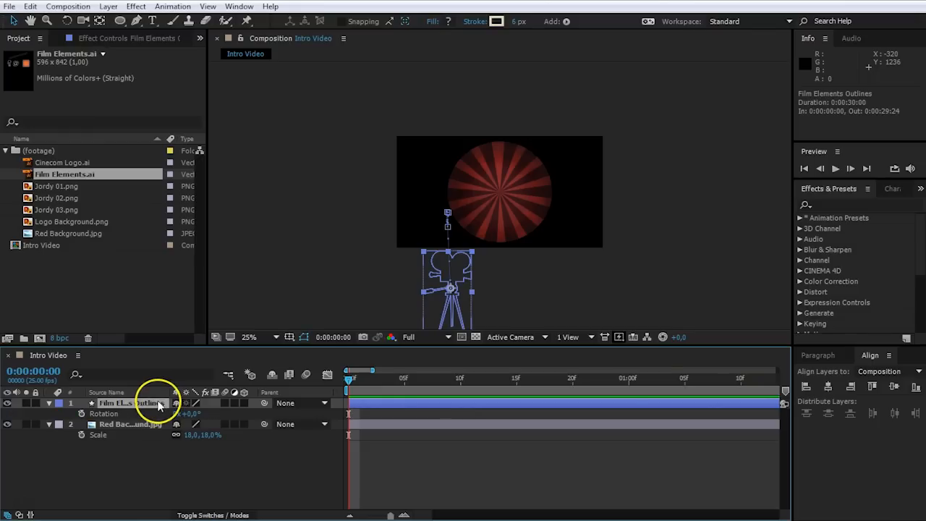
pyautogui.click(82, 413)
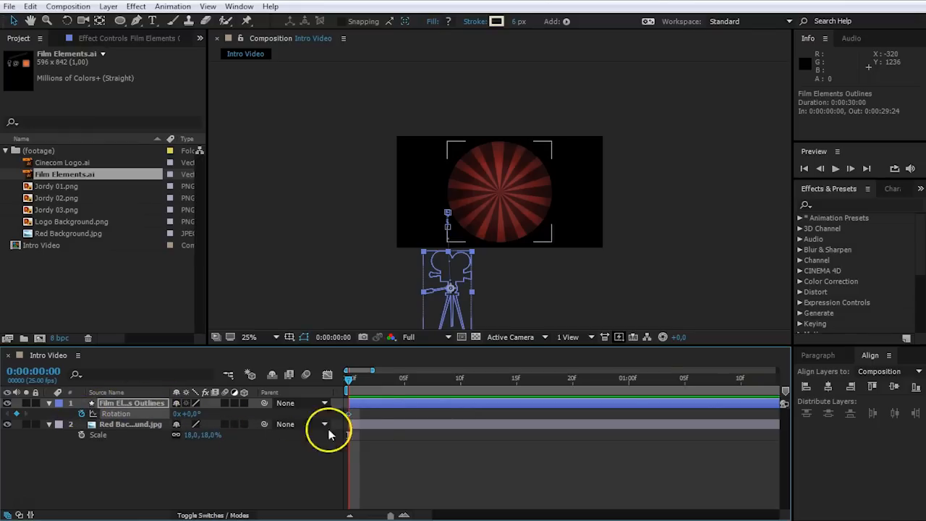
pyautogui.moveTo(188, 415); pyautogui.dragTo(198, 412)
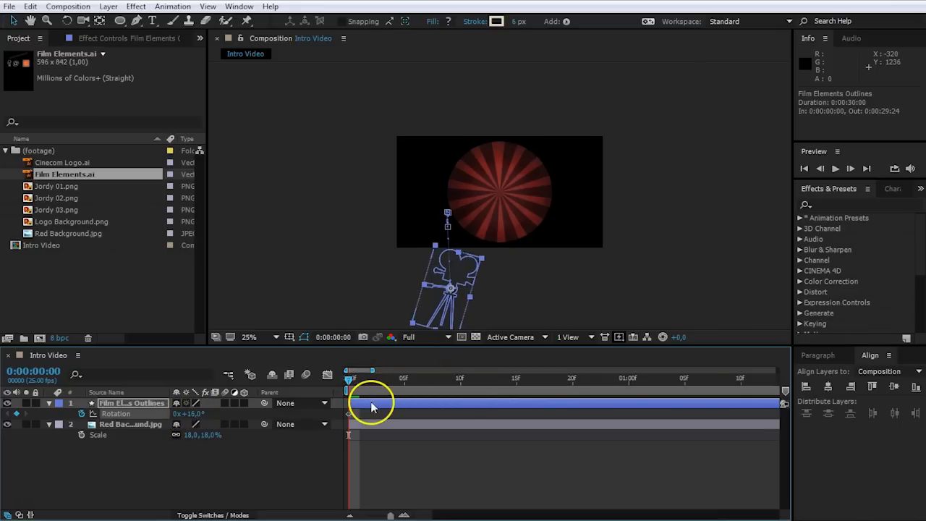
# - Show Position alongside Rotation for the camera layer and add a Rotation keyframe of -3° at frame 5
pyautogui.hotkey('shift', 'p')
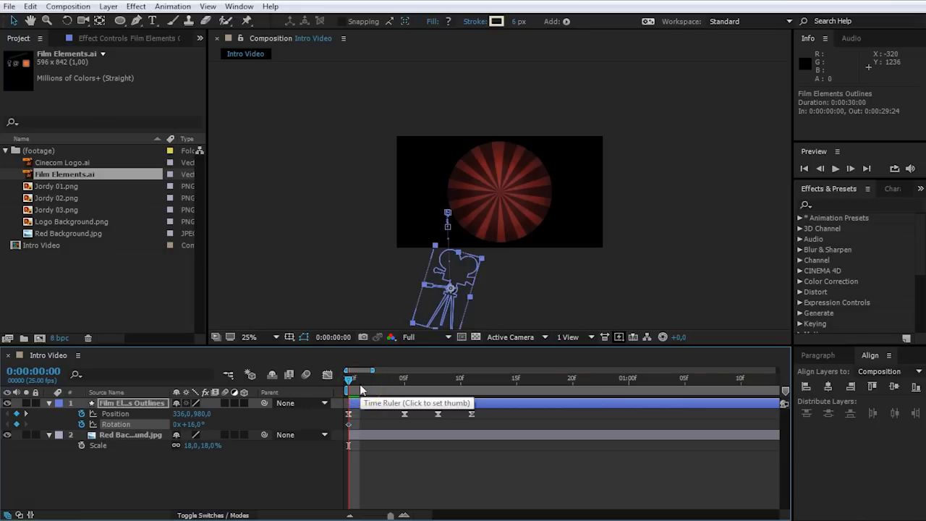
pyautogui.moveTo(355, 380); pyautogui.dragTo(407, 396)
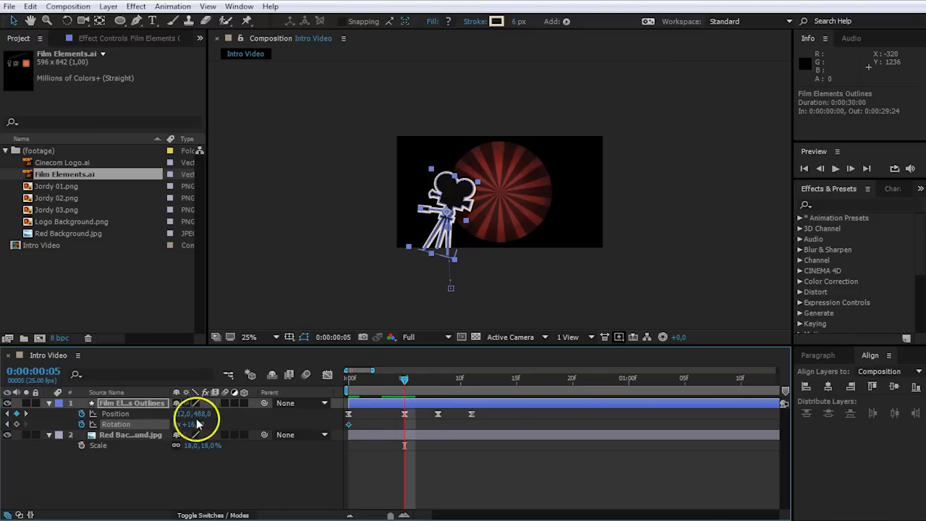
pyautogui.moveTo(196, 424); pyautogui.dragTo(183, 424)
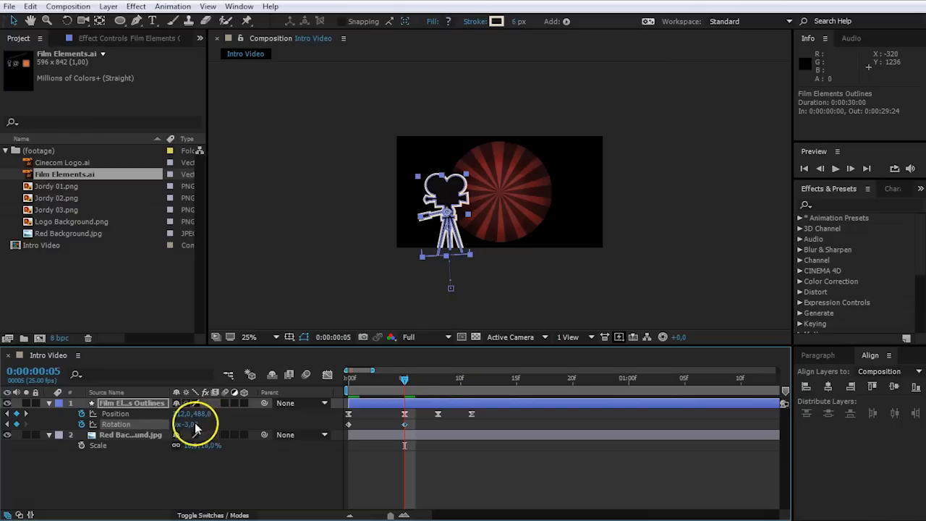
# - Add Rotation keyframes for the camera at frame 8, tilted back clockwise, and at frame 11 with -9°
pyautogui.click(427, 389)
pyautogui.moveTo(429, 391); pyautogui.dragTo(438, 387)
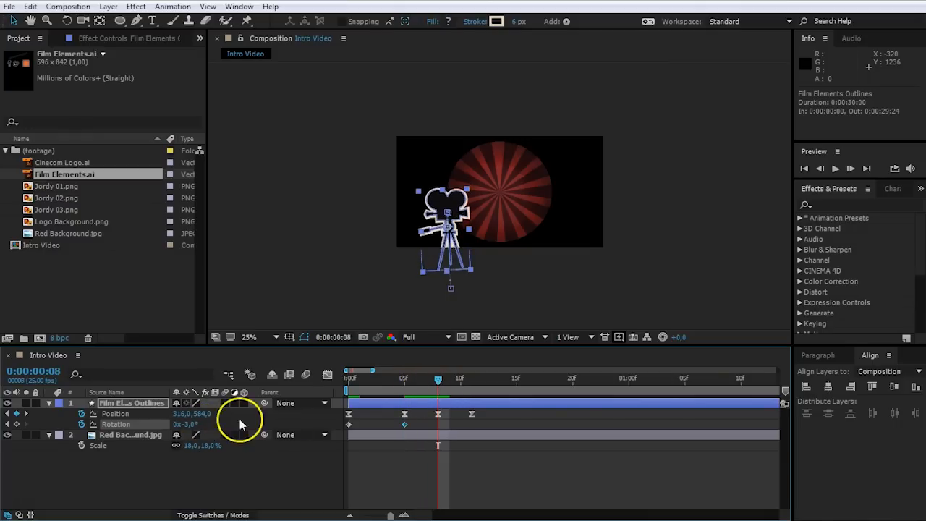
pyautogui.moveTo(190, 427); pyautogui.dragTo(196, 423)
pyautogui.moveTo(440, 385); pyautogui.dragTo(471, 383)
pyautogui.moveTo(190, 424); pyautogui.dragTo(176, 425)
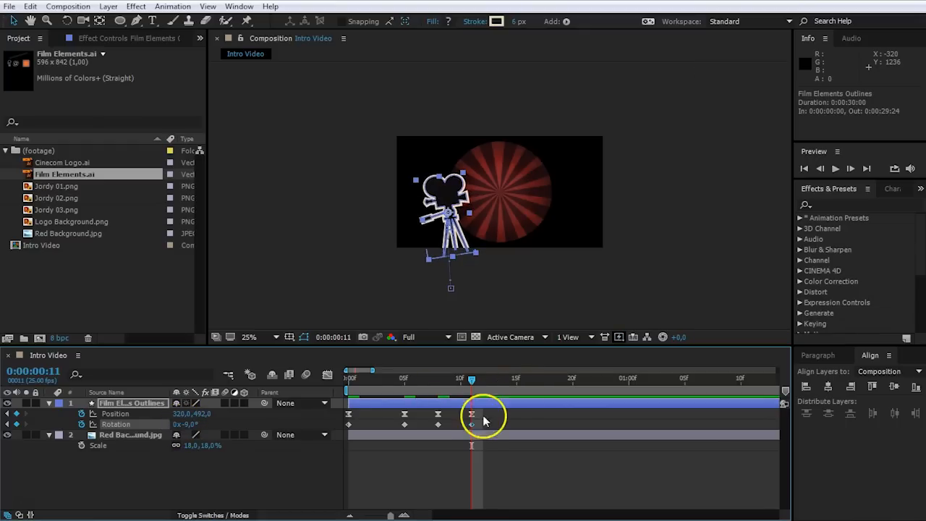
# - Apply Easy Ease to all of the camera layer's Rotation keyframes and preview the animation from frame 0
pyautogui.moveTo(491, 420); pyautogui.dragTo(347, 427)
pyautogui.rightClick(348, 430)
pyautogui.moveTo(403, 424)
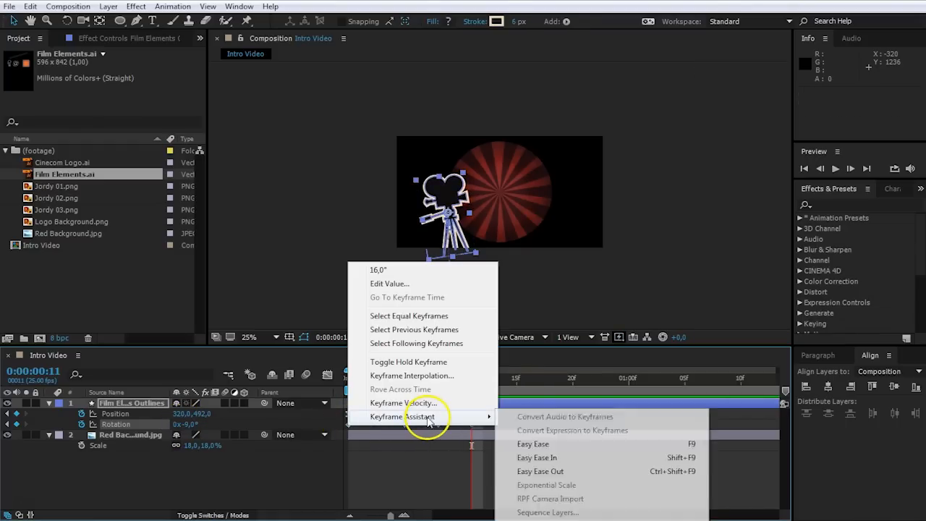
pyautogui.click(563, 441)
pyautogui.click(547, 430)
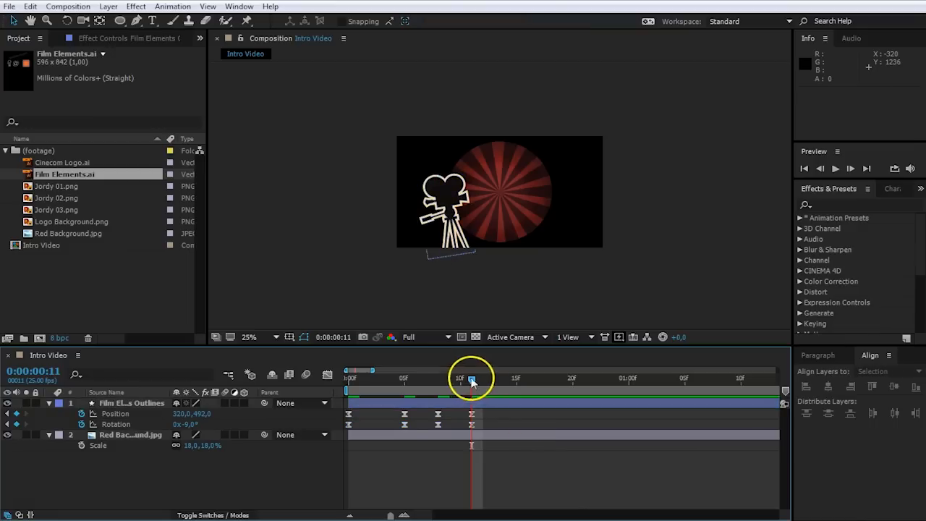
pyautogui.moveTo(471, 379); pyautogui.dragTo(347, 378)
pyautogui.press('space')
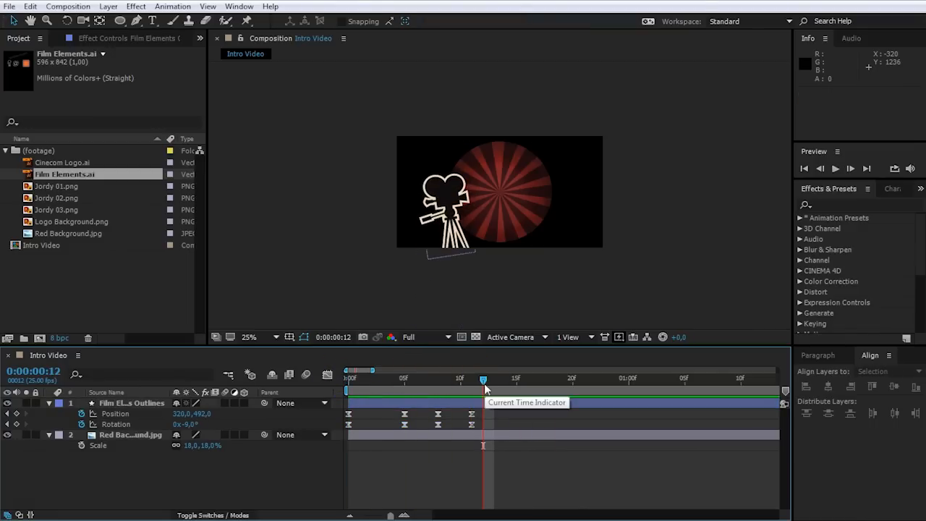
# - Move the circular red background behind the camera graphic, to about 336, 392
pyautogui.click(466, 249)
pyautogui.click(119, 435)
pyautogui.click(533, 189)
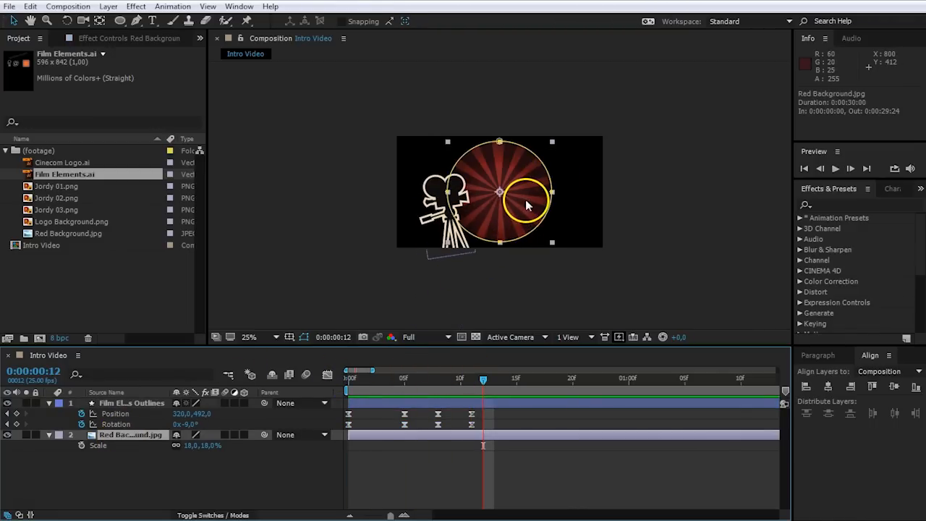
pyautogui.moveTo(526, 206); pyautogui.dragTo(477, 210)
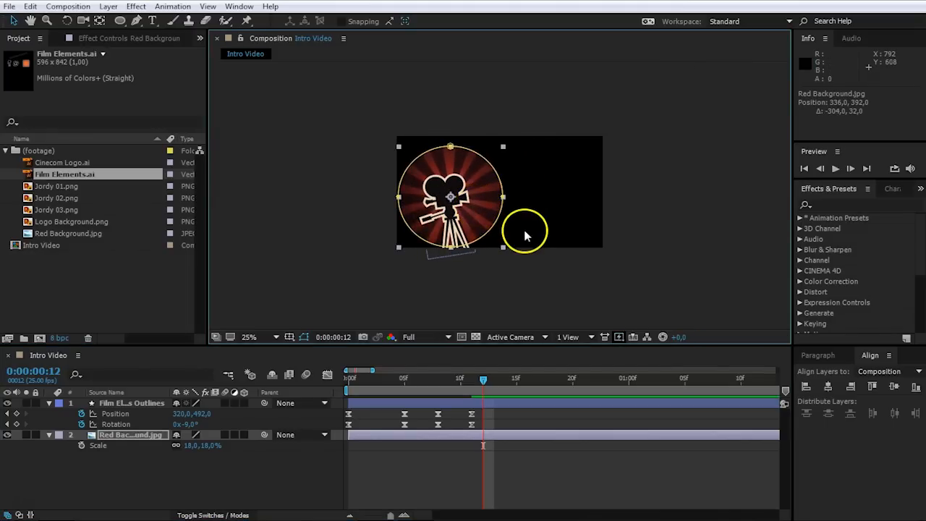
# - Animate the red background's Scale with a keyframe of 0% at frame 0 and one of 58% at frame 4
pyautogui.moveTo(457, 378); pyautogui.dragTo(347, 380)
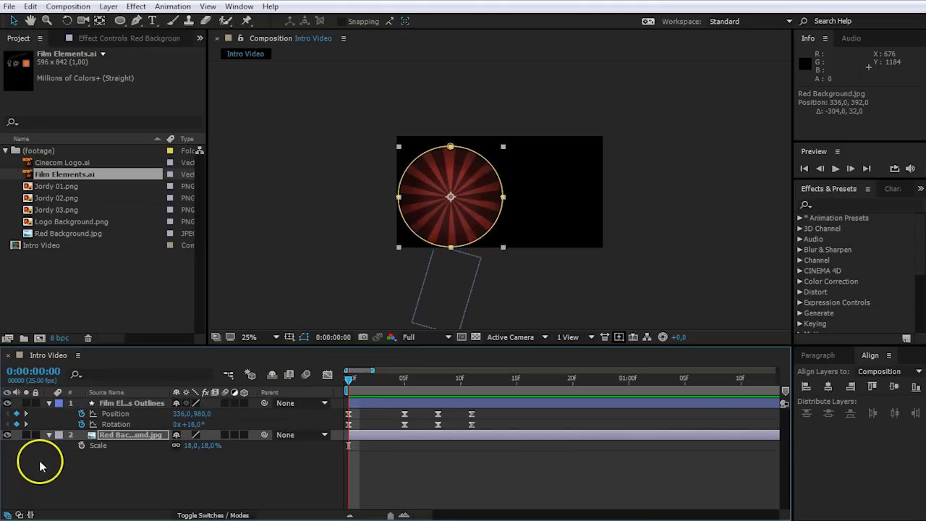
pyautogui.click(82, 446)
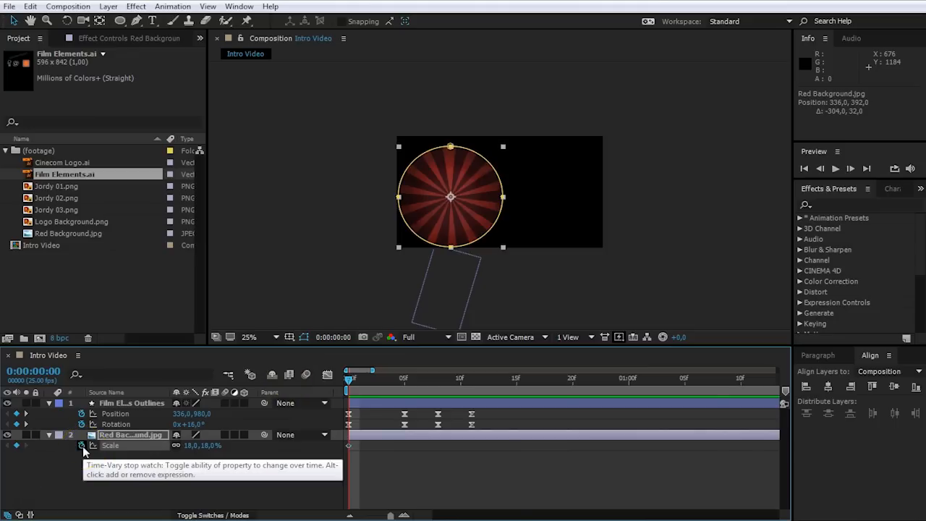
pyautogui.click(208, 446)
pyautogui.write('0')
pyautogui.click(425, 174)
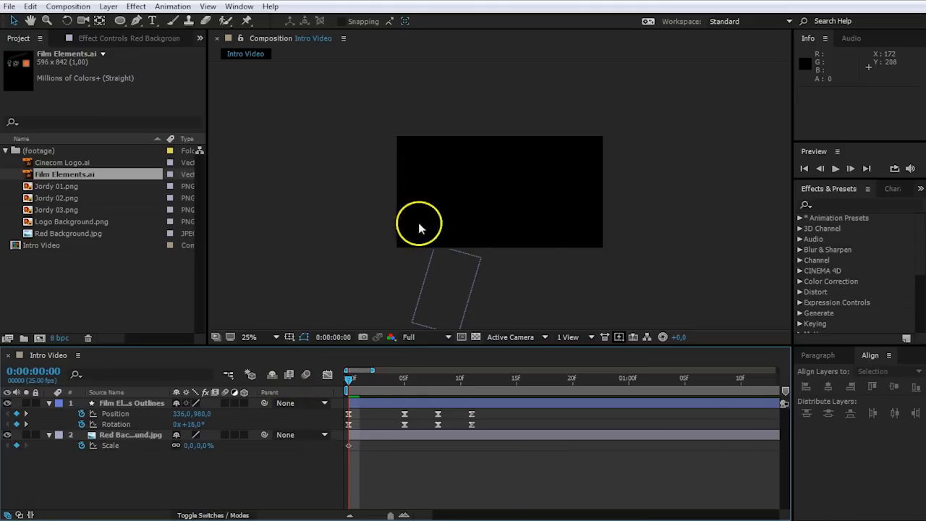
pyautogui.moveTo(359, 381); pyautogui.dragTo(390, 391)
pyautogui.moveTo(202, 444); pyautogui.dragTo(234, 439)
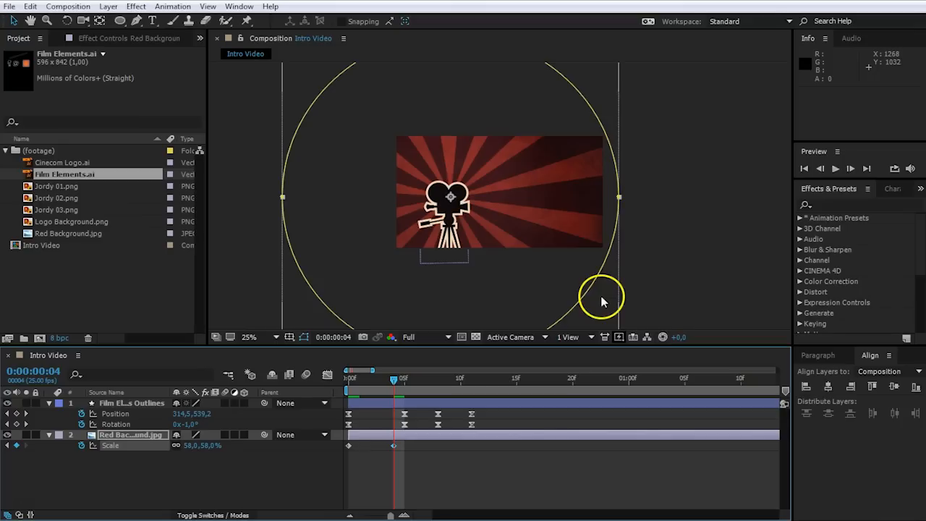
# - Apply Easy Ease to both Scale keyframes of the red background and preview the animation from frame 0
pyautogui.click(348, 445)
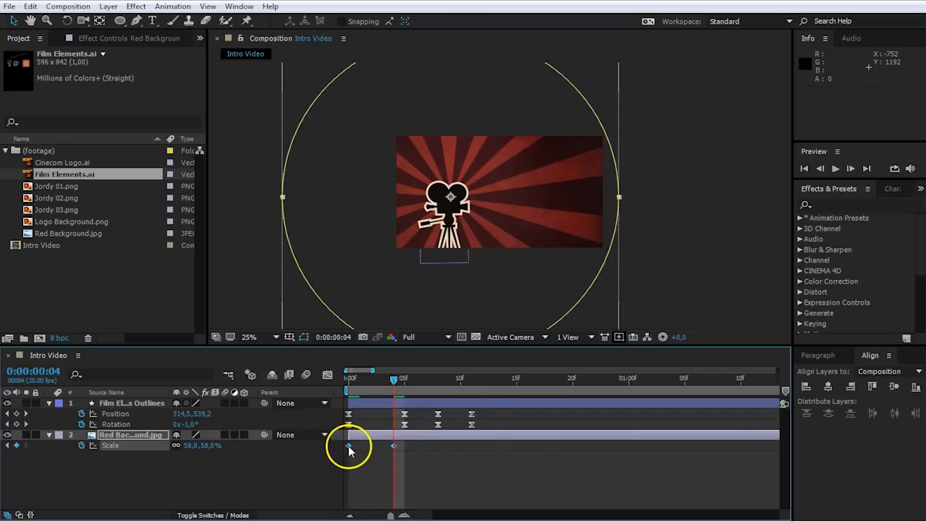
pyautogui.rightClick(348, 446)
pyautogui.moveTo(394, 494)
pyautogui.click(548, 354)
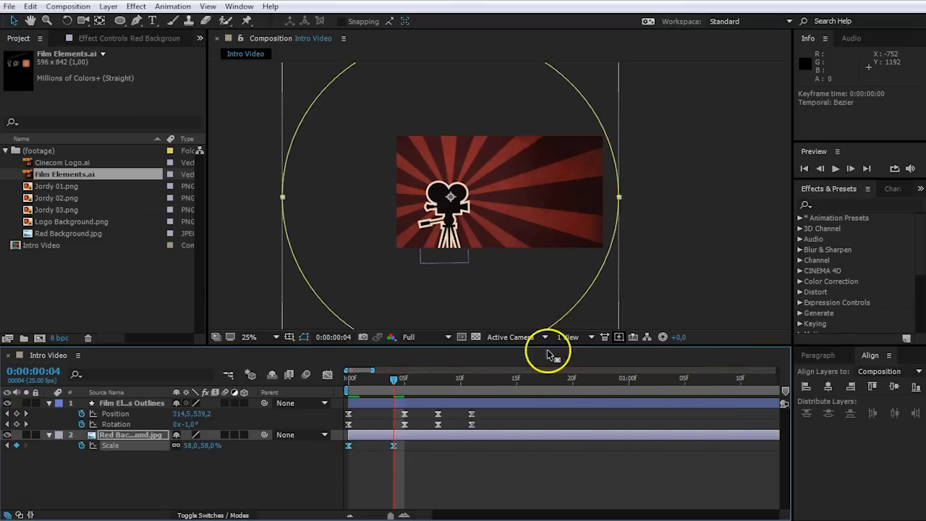
pyautogui.moveTo(393, 378); pyautogui.dragTo(349, 377)
pyautogui.click(496, 502)
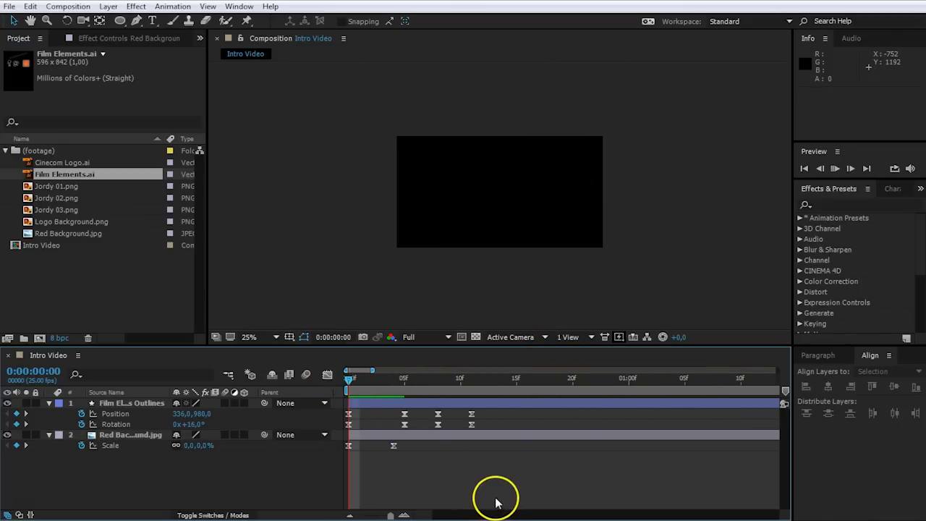
pyautogui.press('space')
pyautogui.press('space')
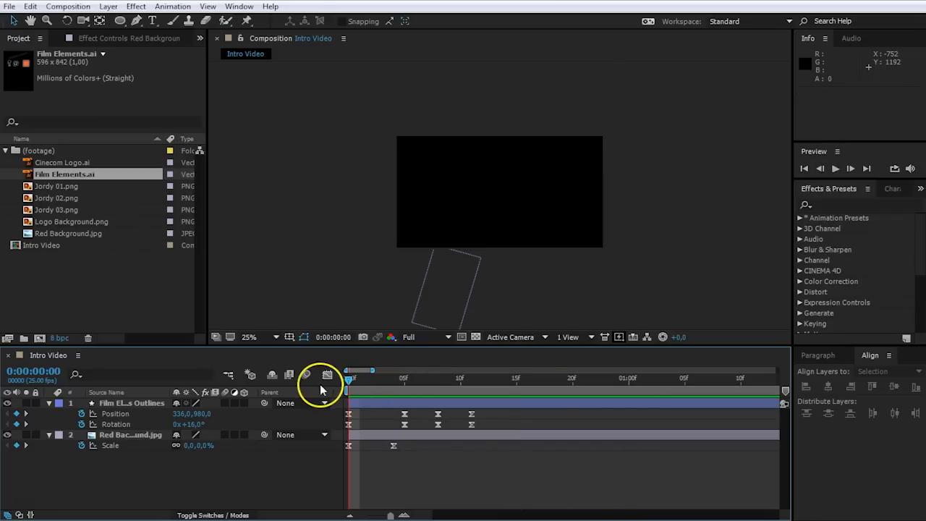
# - Shift the camera layer in time so that it starts at frame 4, at the background's second Scale keyframe
pyautogui.moveTo(376, 389); pyautogui.dragTo(392, 391)
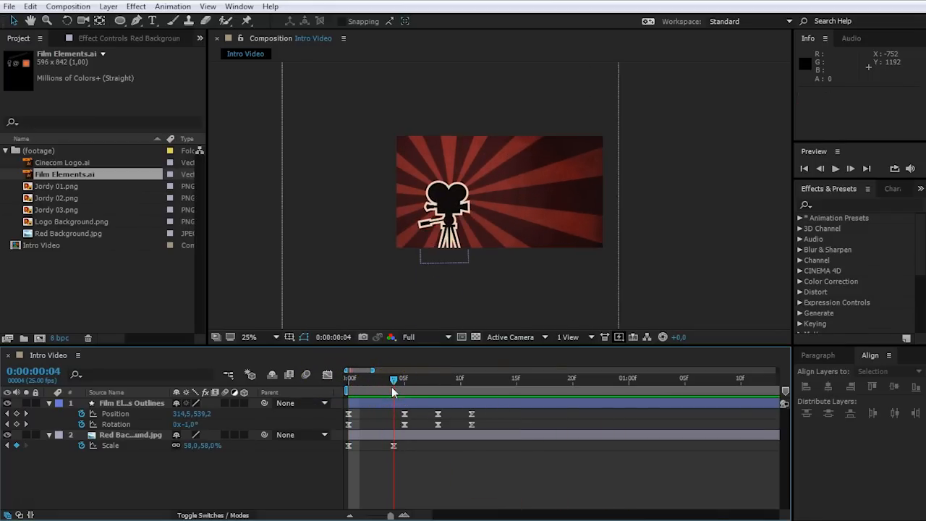
pyautogui.click(374, 401)
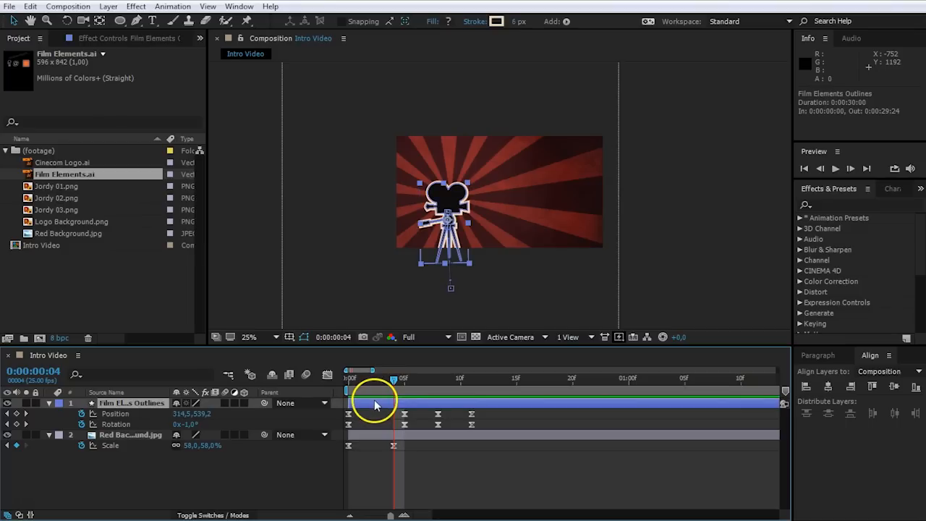
pyautogui.moveTo(406, 404); pyautogui.dragTo(443, 404)
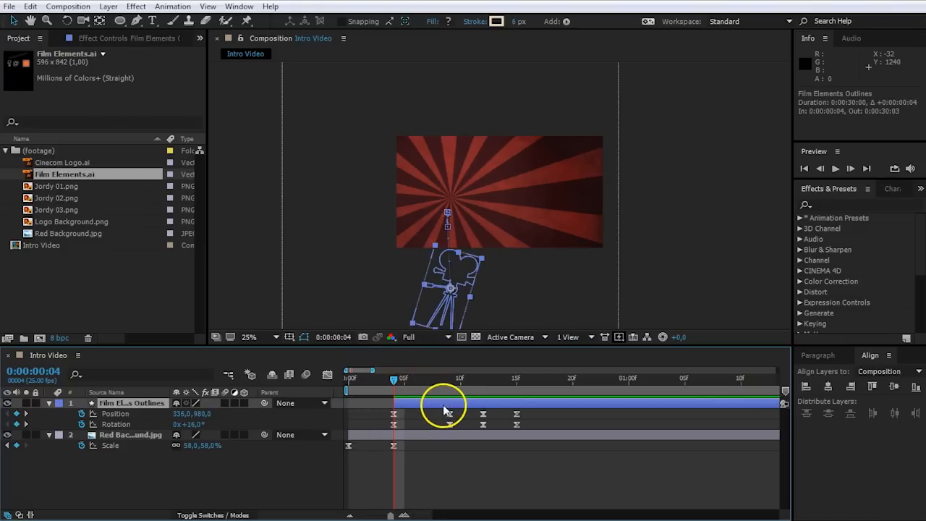
pyautogui.click(404, 448)
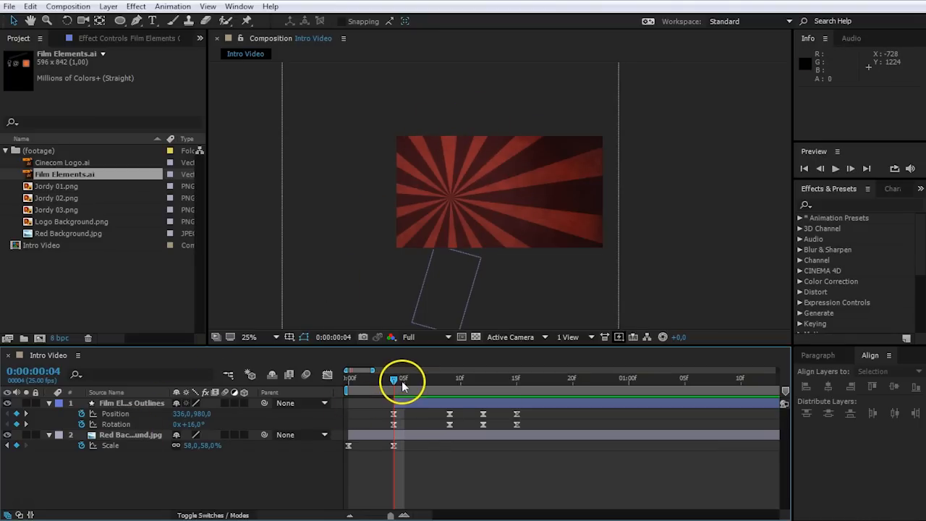
# - Start a Rotation animation on the red background with a keyframe of 0° at frame 0
pyautogui.click(383, 437)
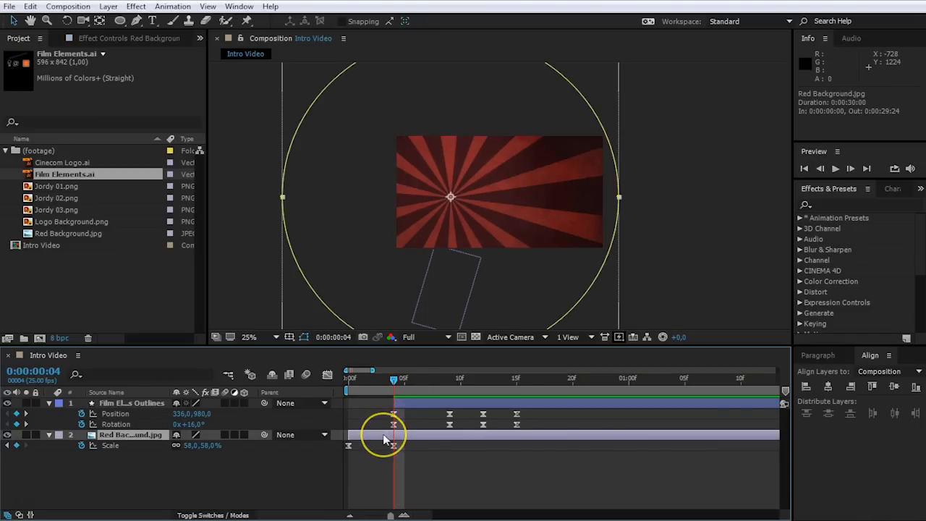
pyautogui.moveTo(380, 386); pyautogui.dragTo(348, 386)
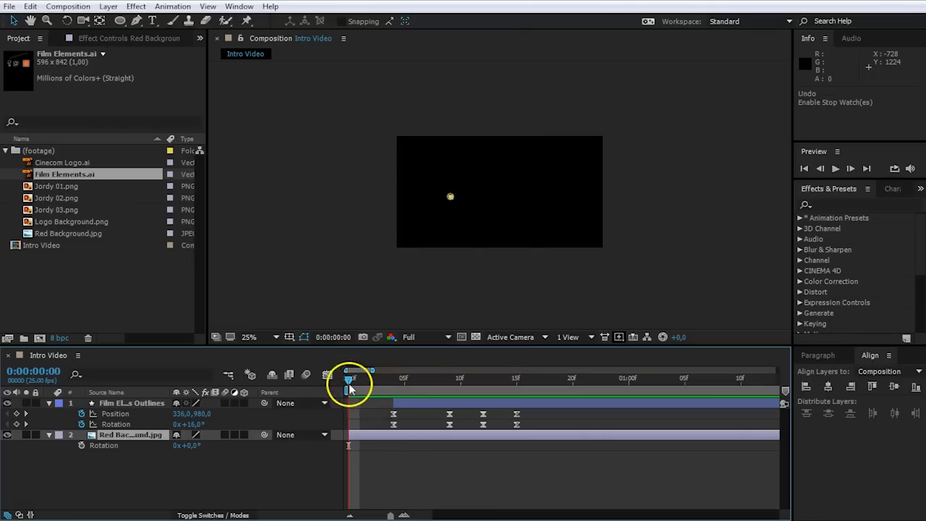
pyautogui.click(82, 444)
# - Set the red background's Rotation to 180° at 0:00:29:24 and preview the spinning animation from the start
pyautogui.moveTo(370, 378); pyautogui.dragTo(483, 384)
pyautogui.moveTo(388, 515); pyautogui.dragTo(344, 515)
pyautogui.click(754, 379)
pyautogui.moveTo(760, 395); pyautogui.dragTo(780, 395)
pyautogui.hotkey('ctrl', 's')
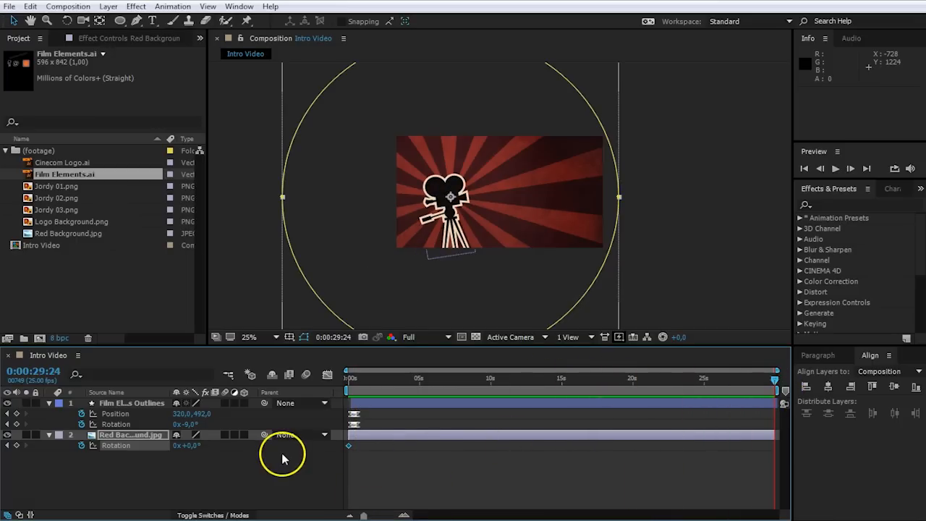
pyautogui.click(190, 445)
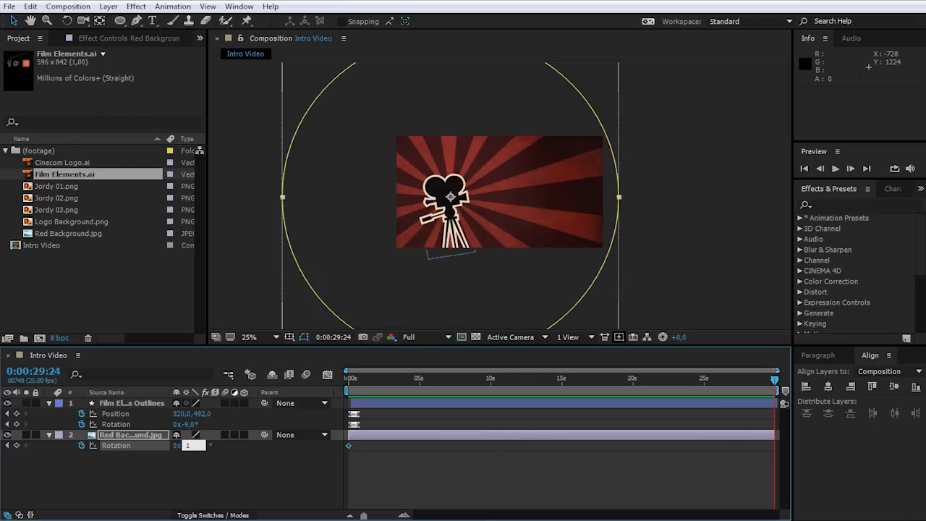
pyautogui.write('180')
pyautogui.press('Return')
pyautogui.moveTo(371, 378); pyautogui.dragTo(341, 378)
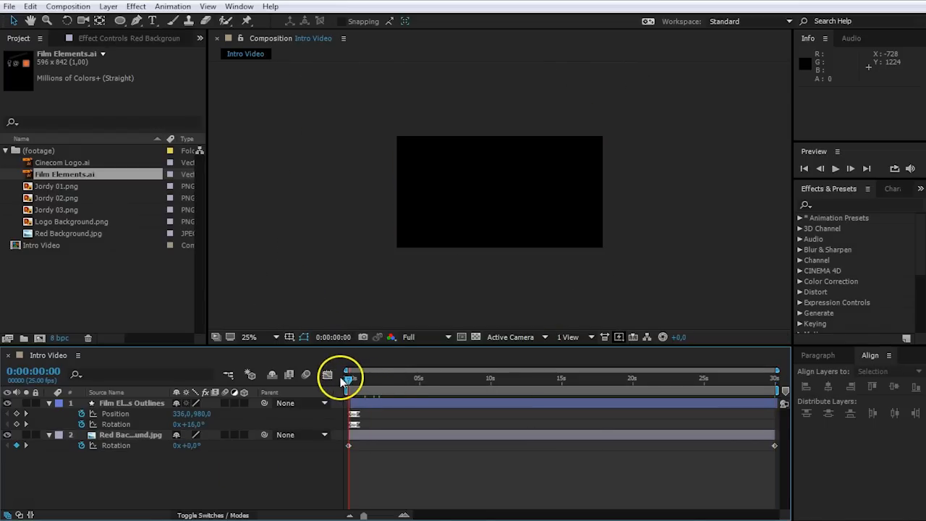
pyautogui.press('space')
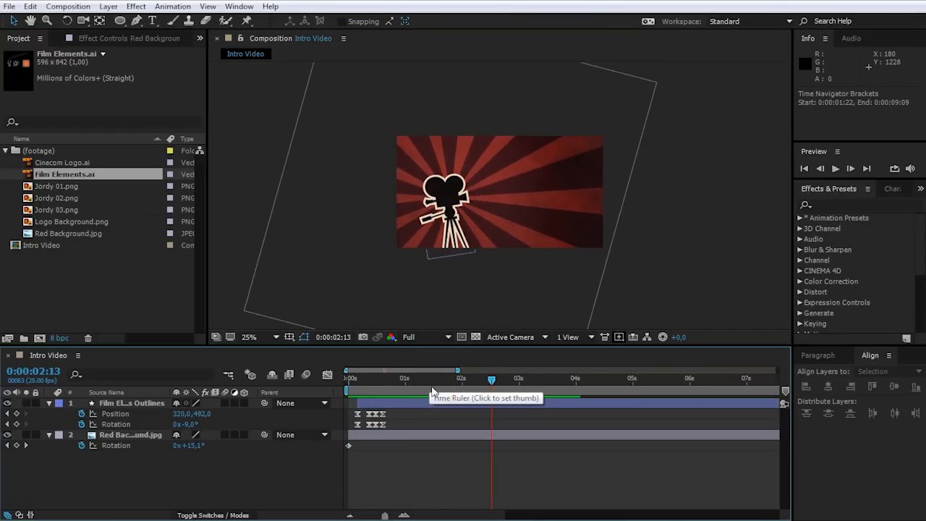
# - Add the expression wiggle(.5,5) to the Anchor Point of the film camera layer
pyautogui.click(448, 197)
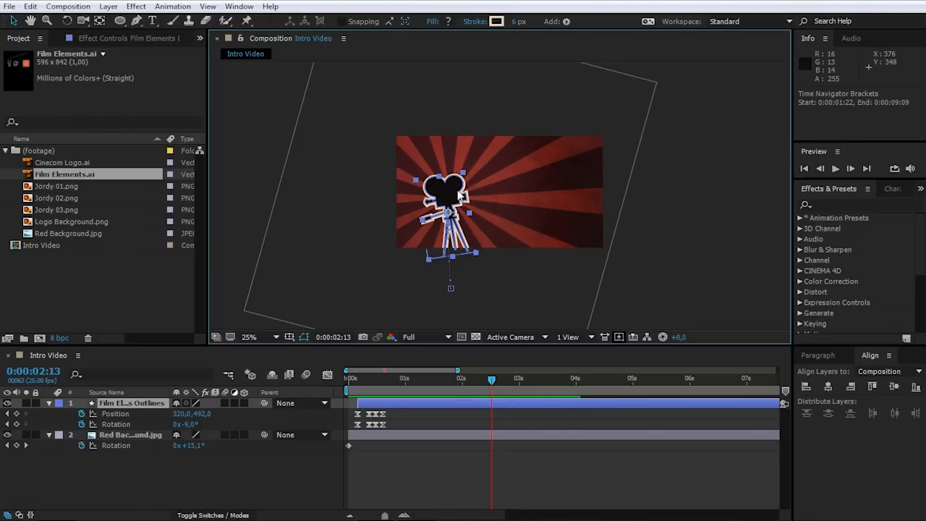
pyautogui.click(147, 402)
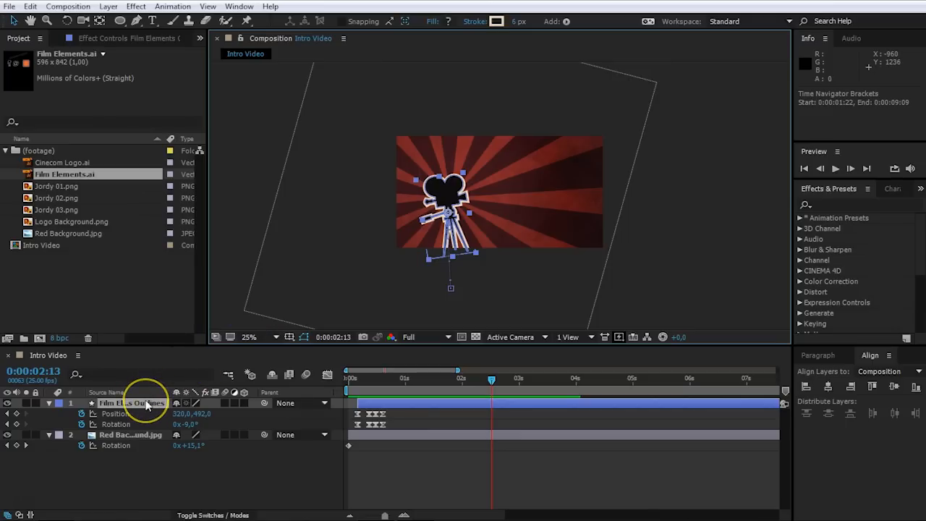
pyautogui.press('a')
pyautogui.click(150, 405)
pyautogui.click(82, 414)
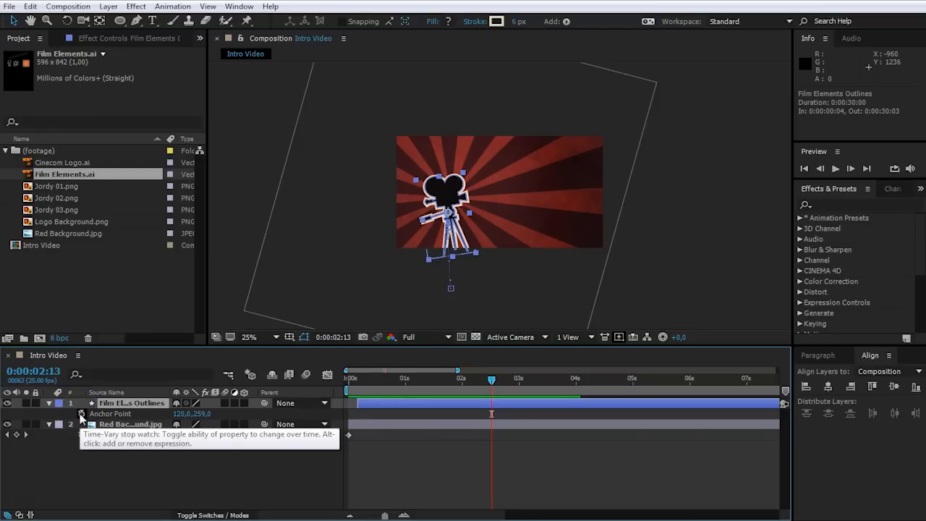
pyautogui.keyDown('alt'); pyautogui.click(79, 413); pyautogui.keyUp('alt')
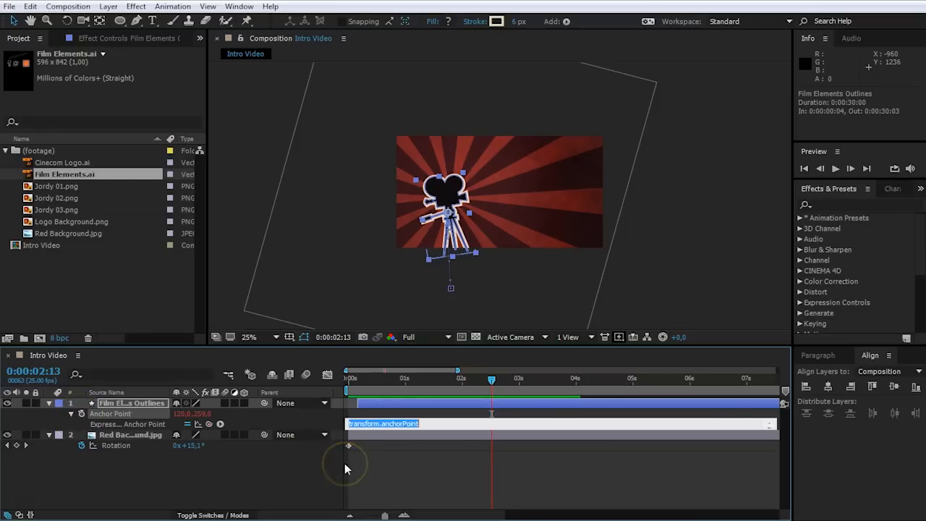
pyautogui.moveTo(433, 424); pyautogui.dragTo(329, 424)
pyautogui.press('BackSpace')
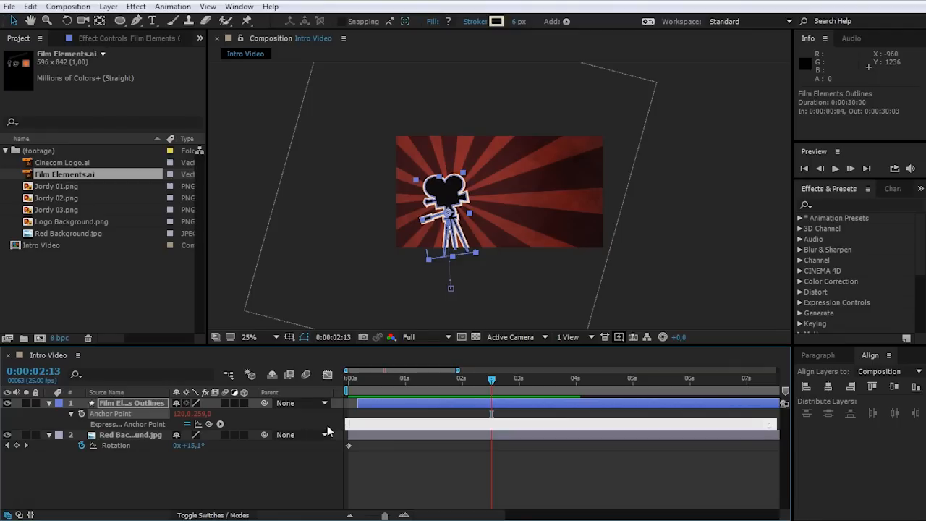
pyautogui.write('wiggle(.5,5')
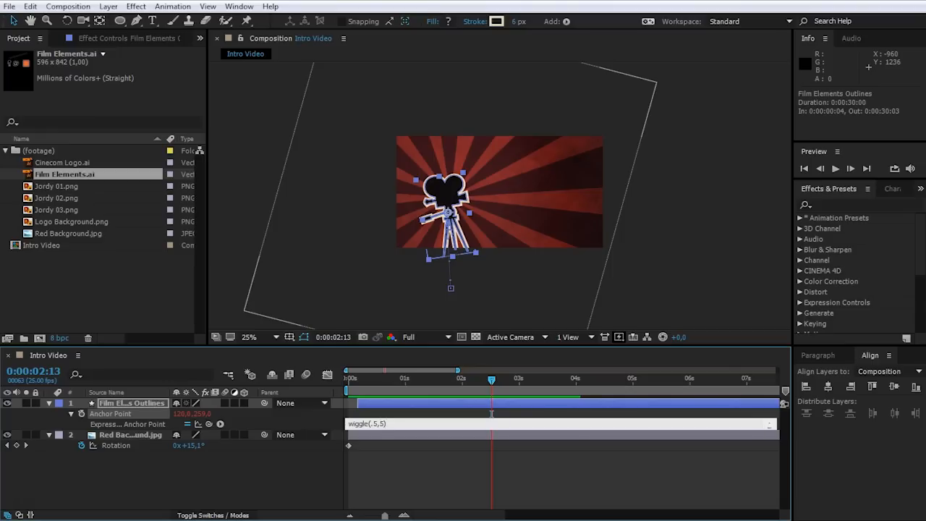
pyautogui.click(374, 471)
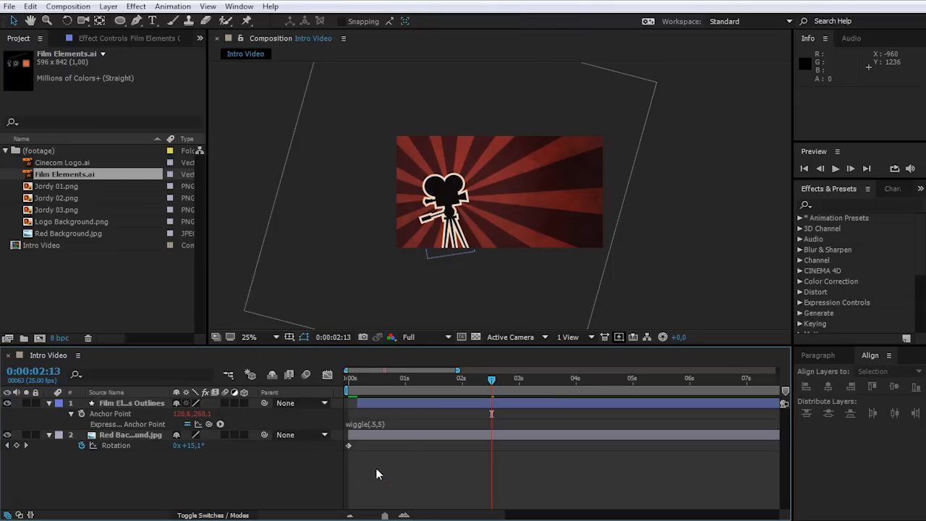
# - Play back the composition from several points and examine the camera graphic's wiggle movement up close
pyautogui.click(397, 379)
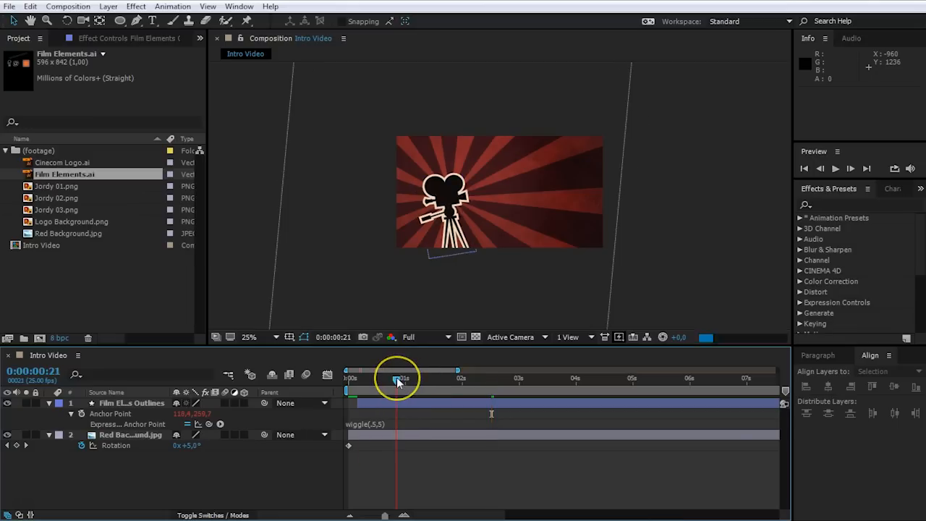
pyautogui.press('space')
pyautogui.scroll(2, 407, 208)
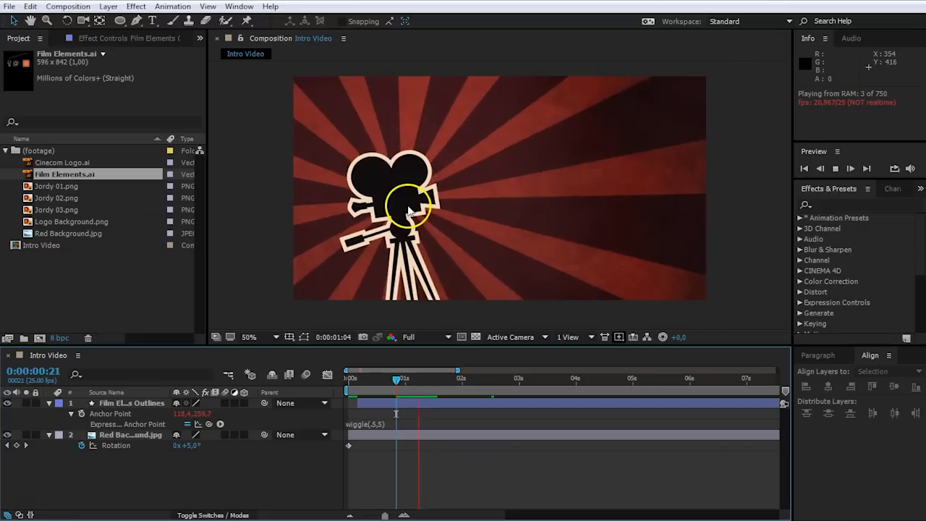
pyautogui.moveTo(424, 378); pyautogui.dragTo(438, 381)
pyautogui.press('space')
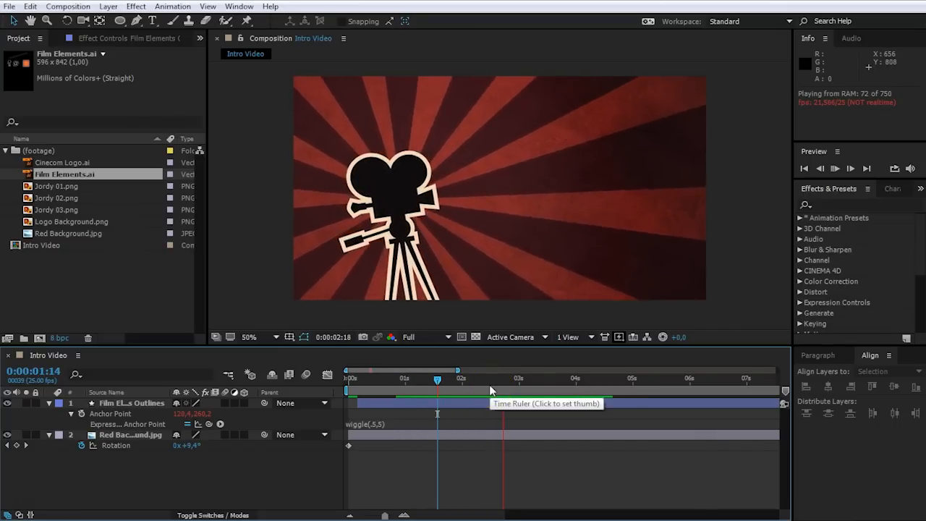
pyautogui.click(603, 387)
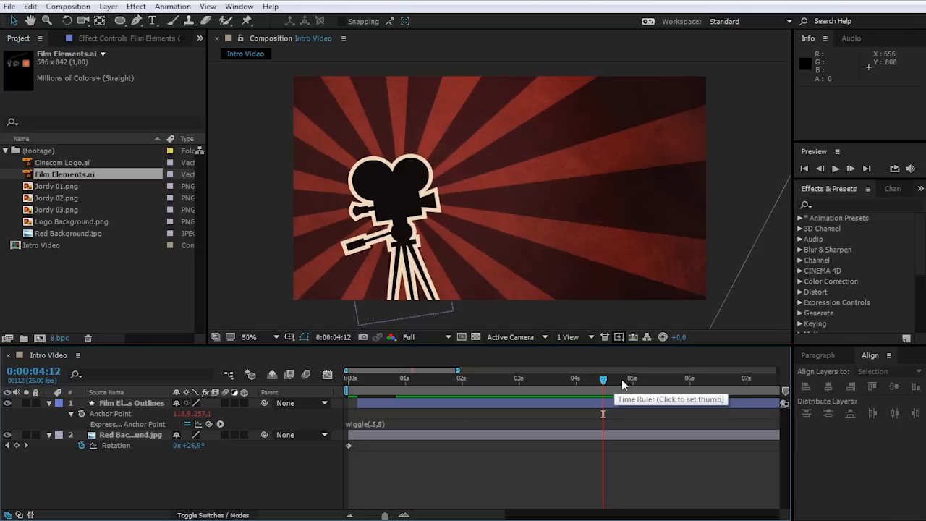
pyautogui.click(467, 219)
pyautogui.click(404, 266)
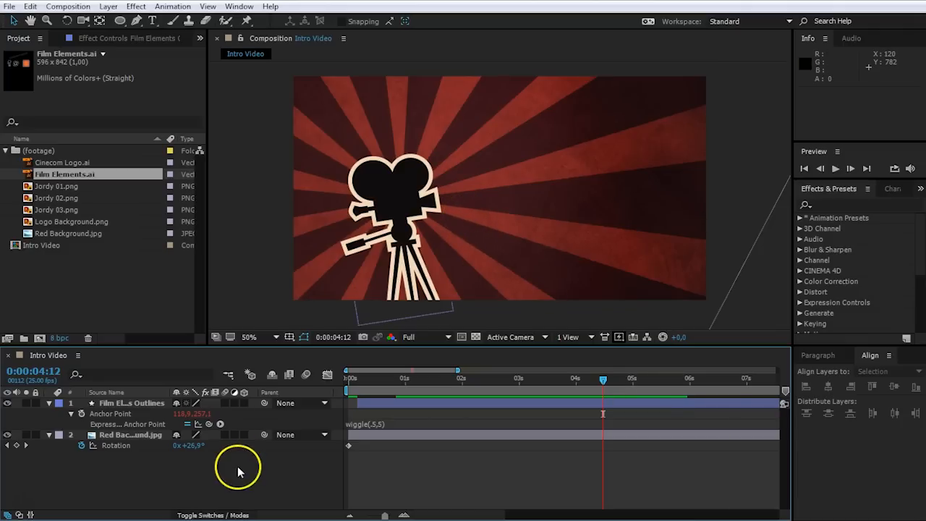
# - Create a 1280 × 720 px solid named Light in a light yellow, about F3DD76
pyautogui.click(111, 9)
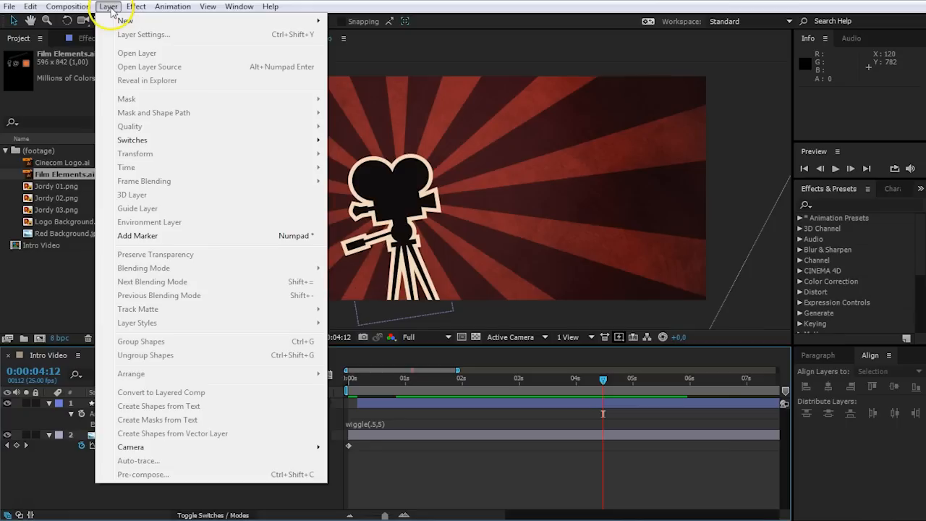
pyautogui.moveTo(123, 20)
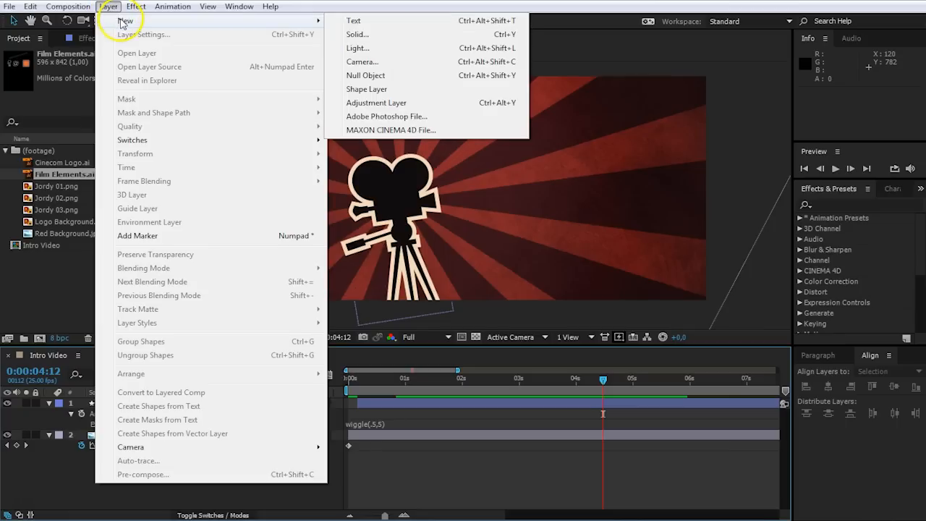
pyautogui.click(395, 34)
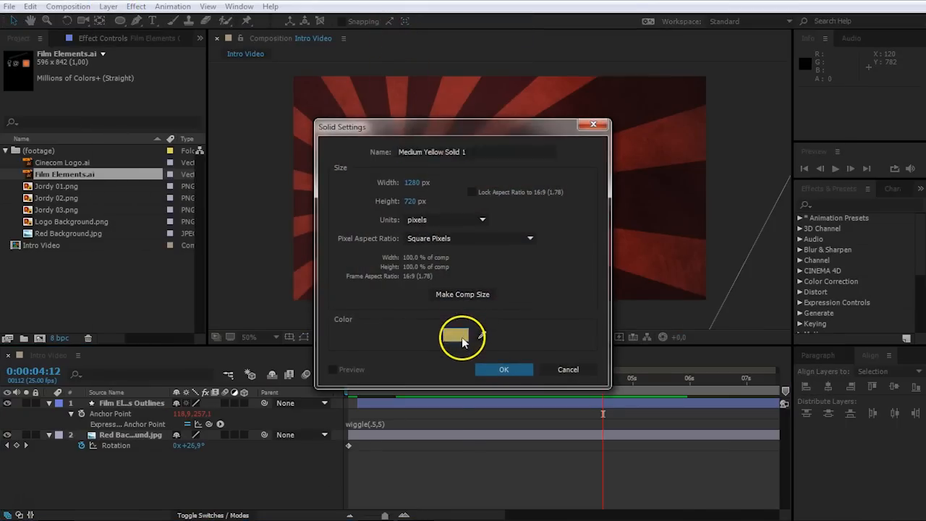
pyautogui.click(462, 335)
pyautogui.moveTo(226, 299)
pyautogui.mouseDown()
pyautogui.moveTo(200, 295)
pyautogui.moveTo(229, 301)
pyautogui.mouseUp()
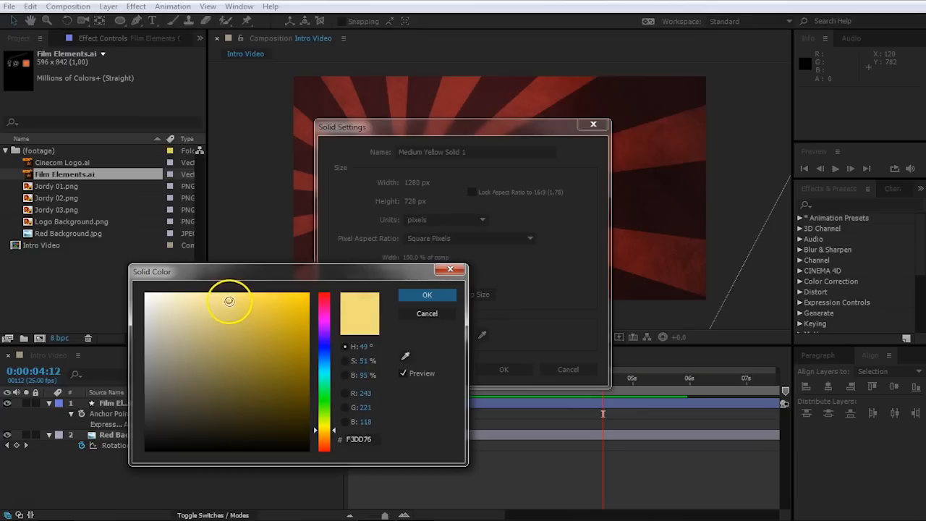
pyautogui.click(420, 296)
pyautogui.click(469, 151)
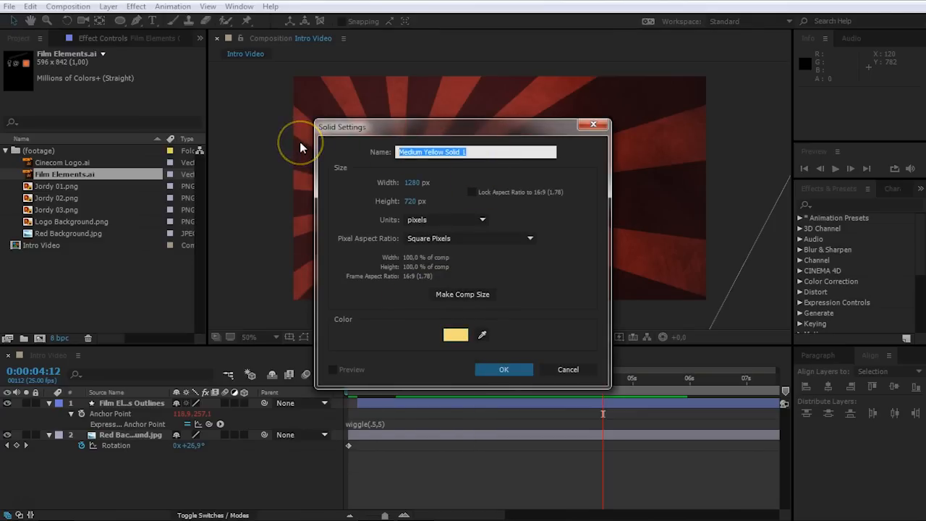
pyautogui.write('Light')
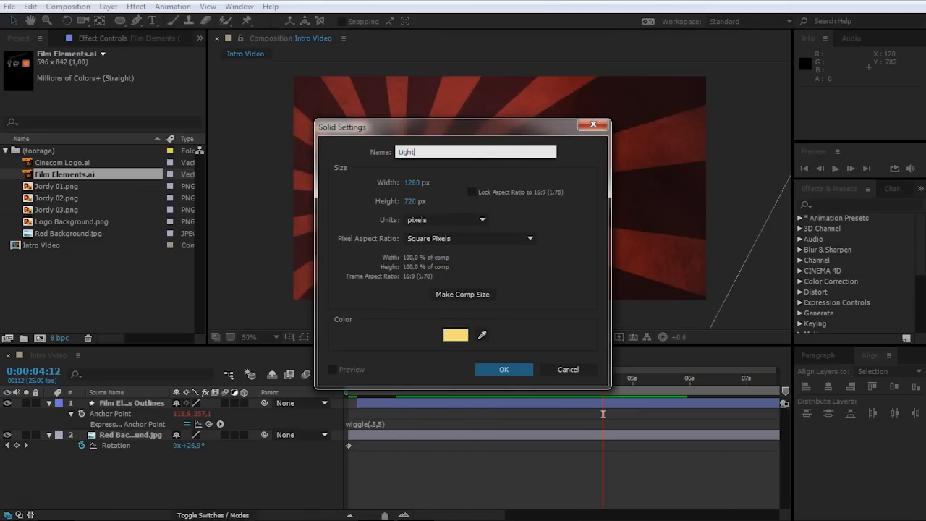
pyautogui.click(516, 368)
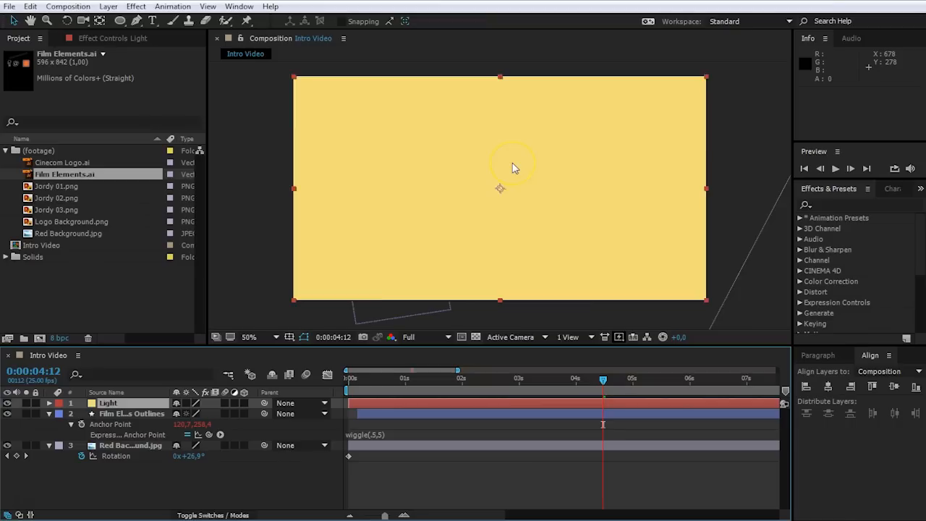
# - Set the Light solid's Scale to 200% and hide the layer so the camera graphic underneath can be seen
pyautogui.press(',')
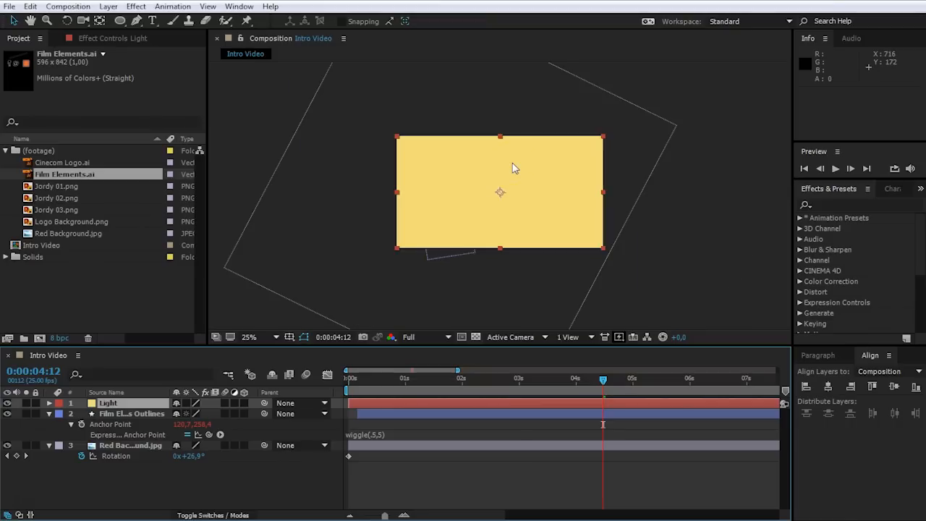
pyautogui.click(137, 402)
pyautogui.press('s')
pyautogui.click(214, 413)
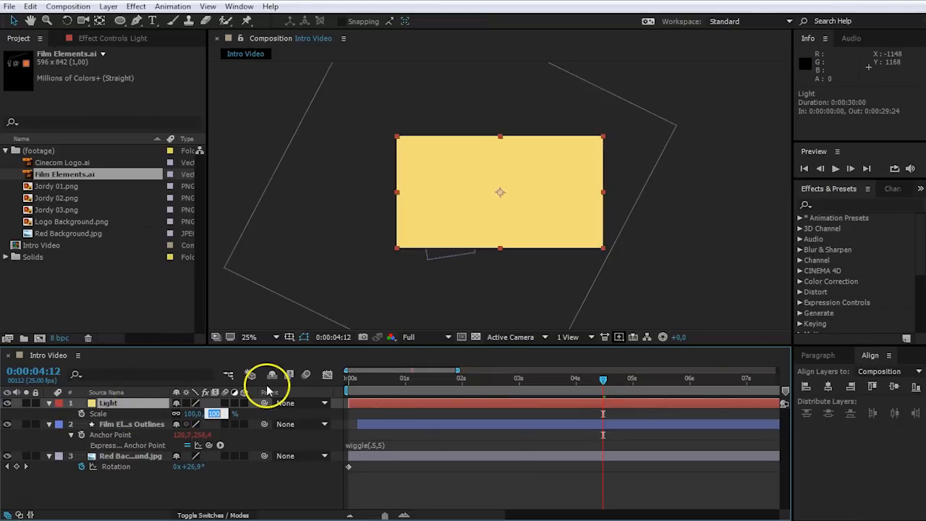
pyautogui.write('200')
pyautogui.press('Return')
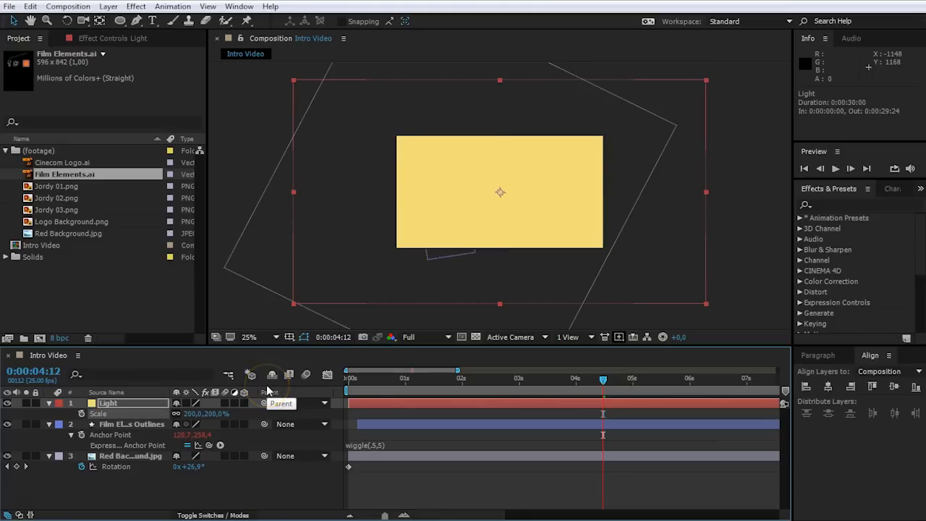
pyautogui.click(210, 483)
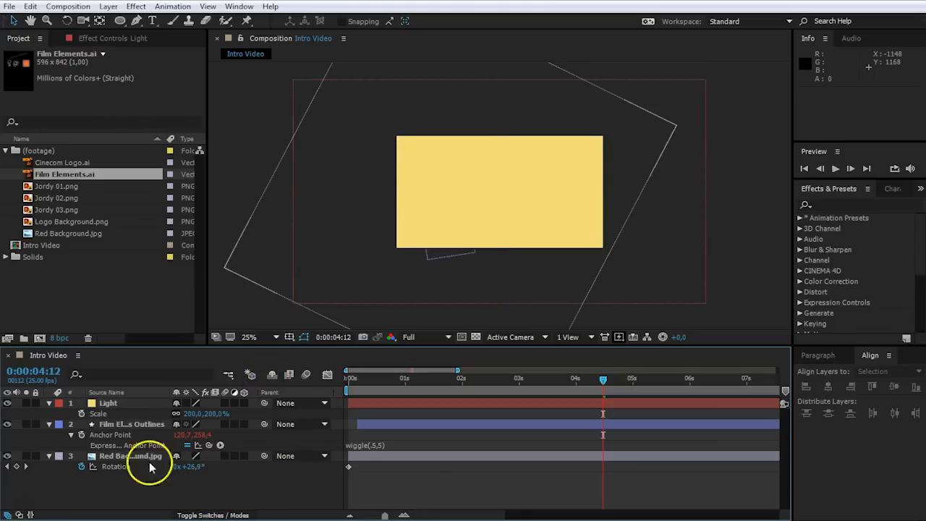
pyautogui.click(7, 403)
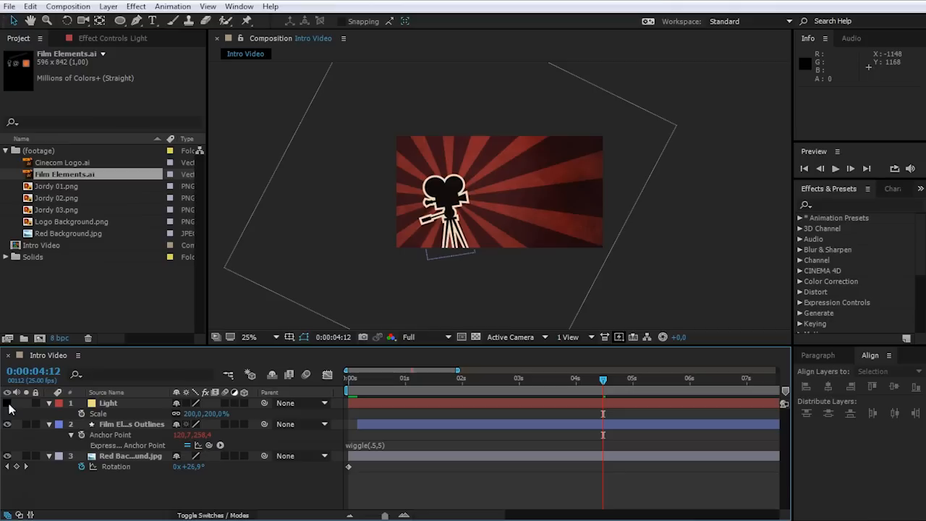
# - Draw a four-point Pen mask on the Light layer, widening from the camera lens to beyond the frame's right edge
pyautogui.click(123, 407)
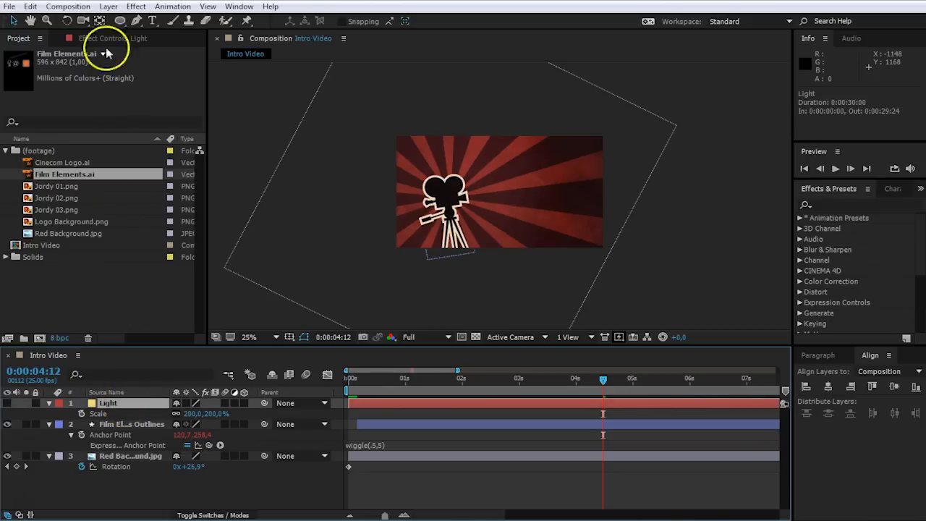
pyautogui.click(136, 21)
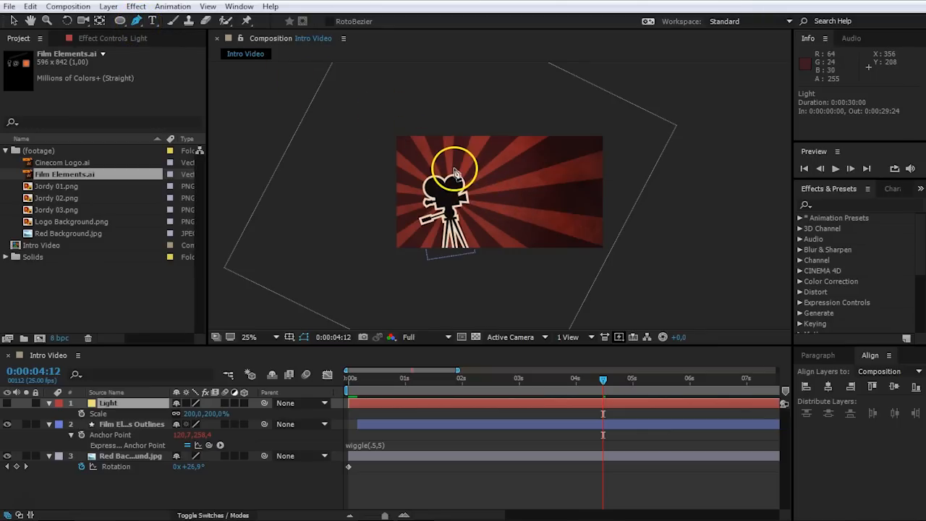
pyautogui.press('.')
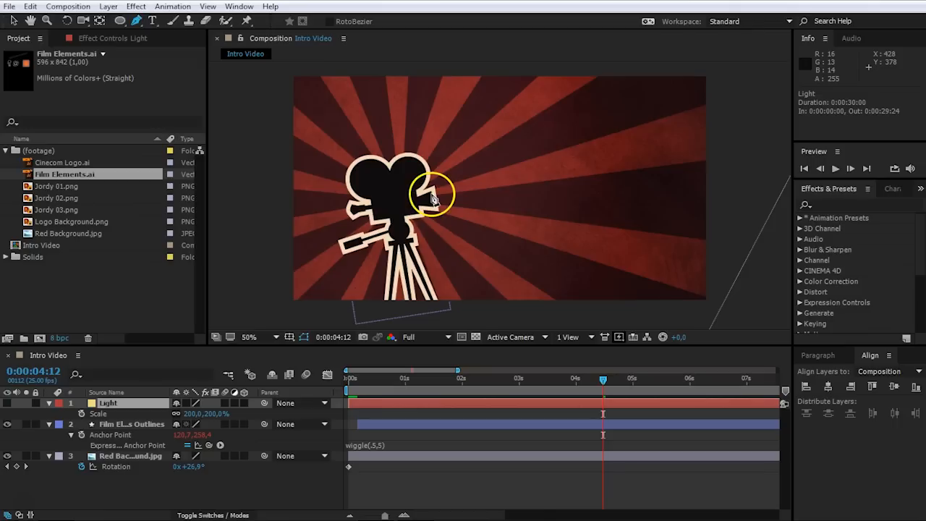
pyautogui.click(432, 195)
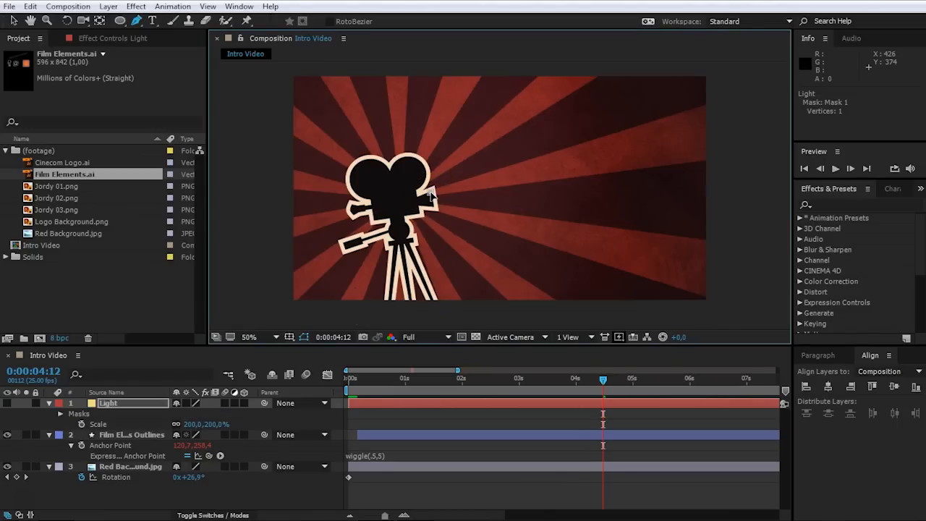
pyautogui.press(',')
pyautogui.click(617, 97)
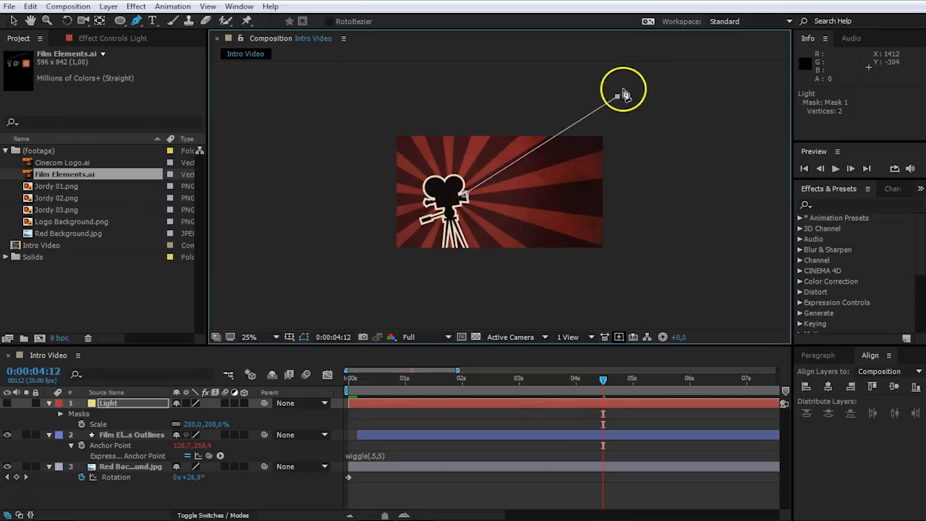
pyautogui.click(620, 257)
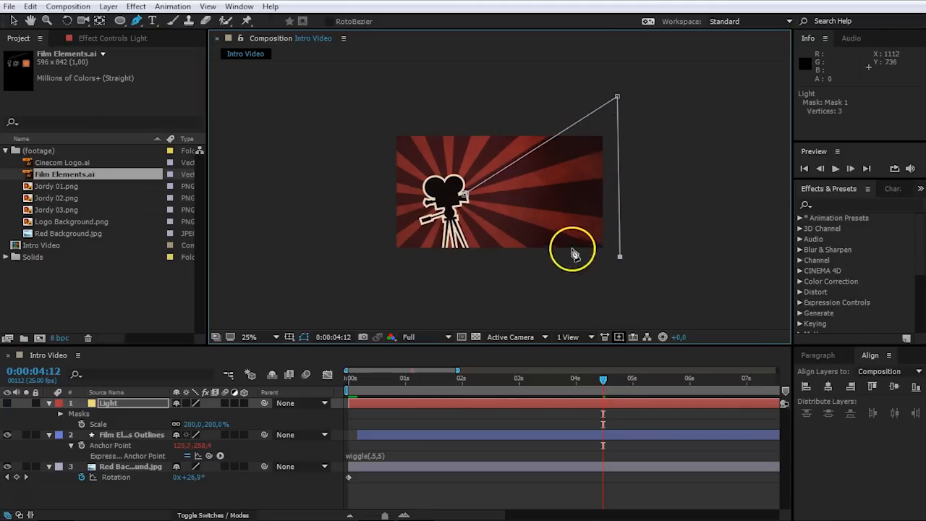
pyautogui.scroll(1, 468, 208)
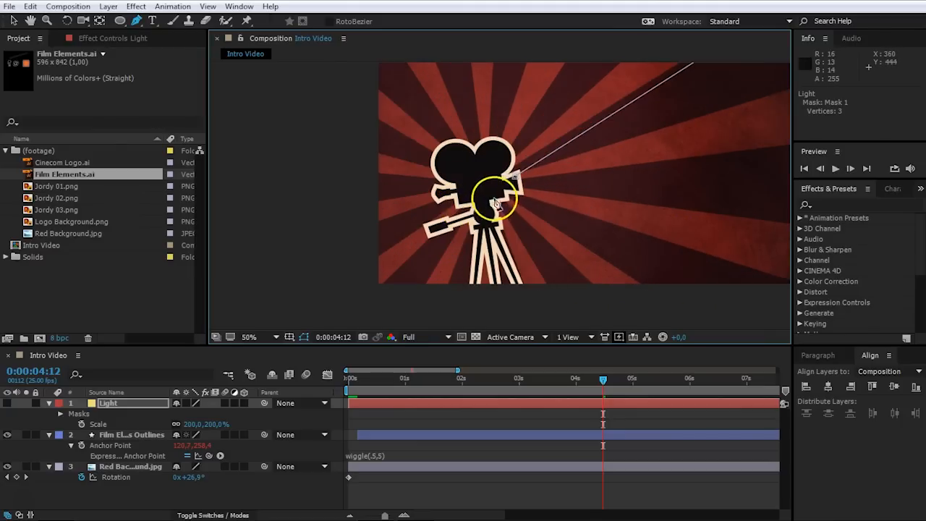
pyautogui.click(516, 192)
pyautogui.click(516, 176)
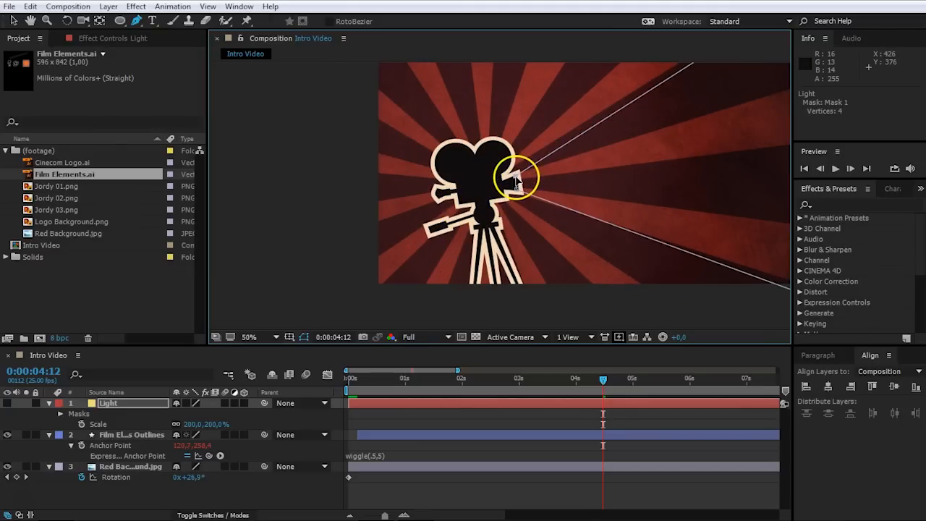
pyautogui.scroll(-2, 646, 168)
pyautogui.scroll(1, 651, 168)
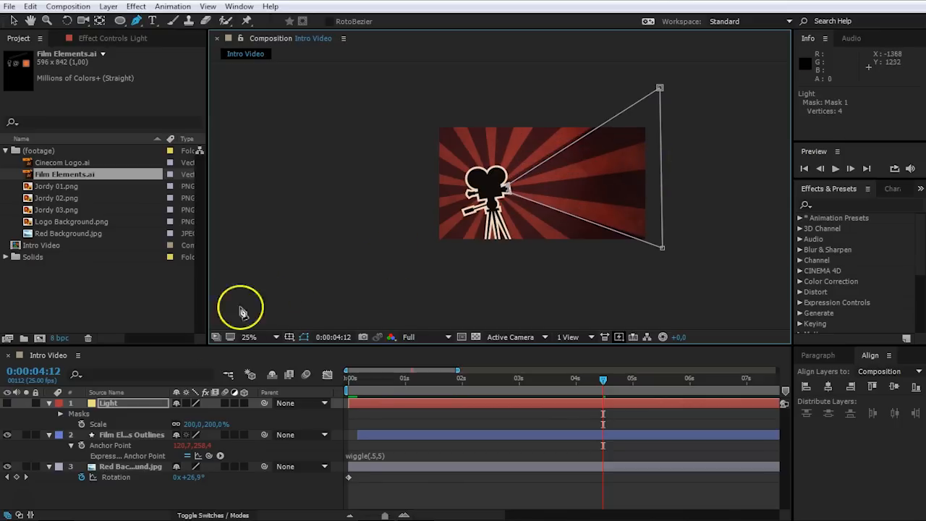
# - Make the Light layer visible again and place it beneath the film camera layer in the stacking order
pyautogui.click(7, 403)
pyautogui.scroll(1, 429, 176)
pyautogui.click(13, 21)
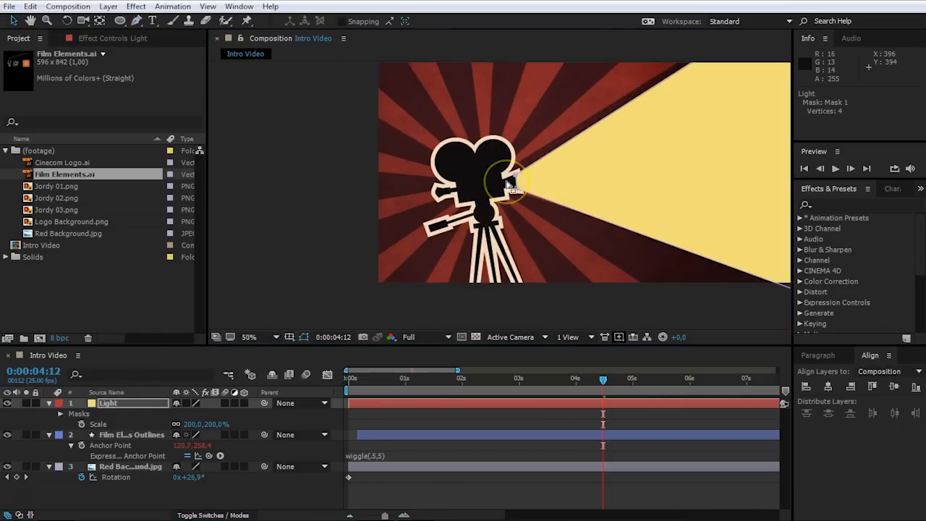
pyautogui.moveTo(144, 407); pyautogui.dragTo(145, 455)
pyautogui.click(233, 492)
pyautogui.click(484, 177)
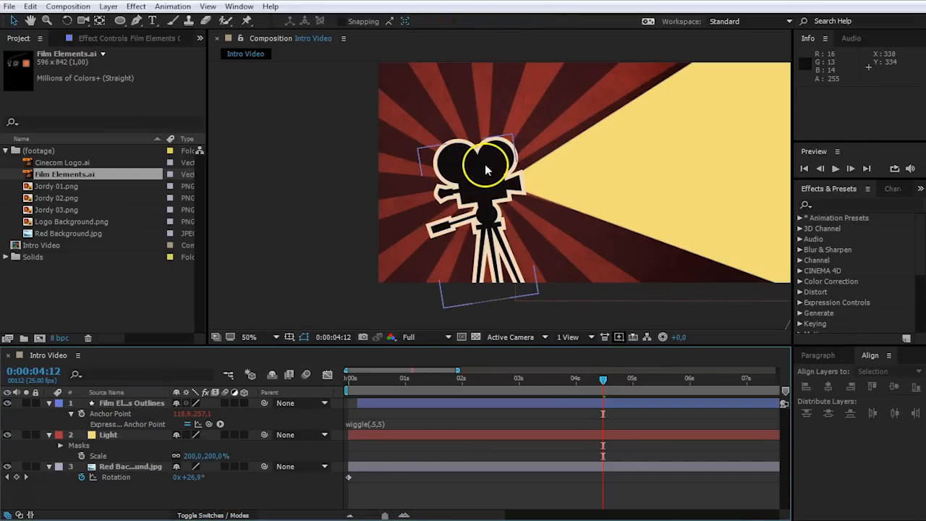
pyautogui.click(628, 147)
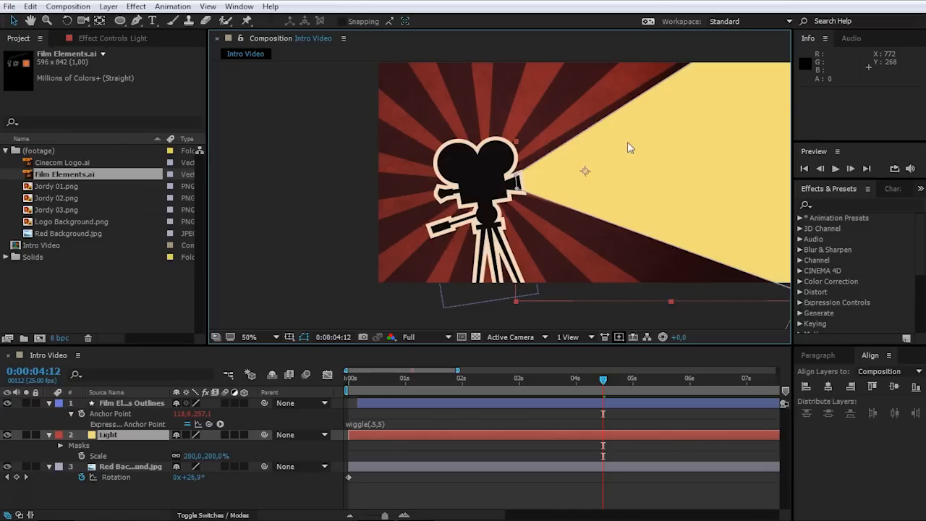
pyautogui.click(511, 186)
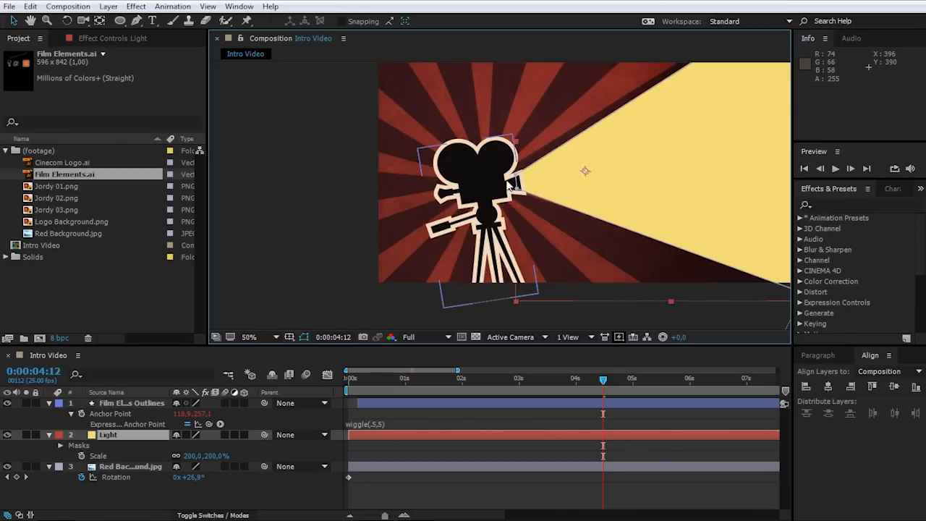
pyautogui.click(507, 180)
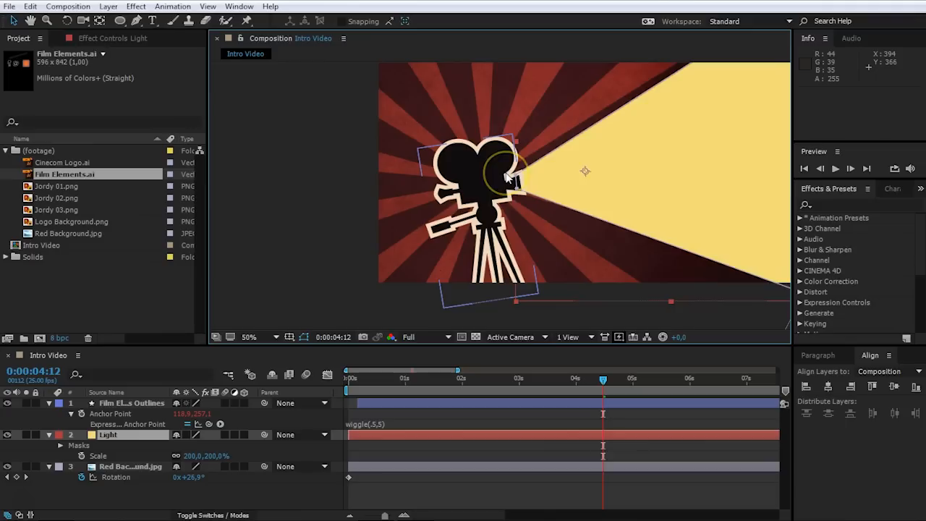
pyautogui.click(506, 179)
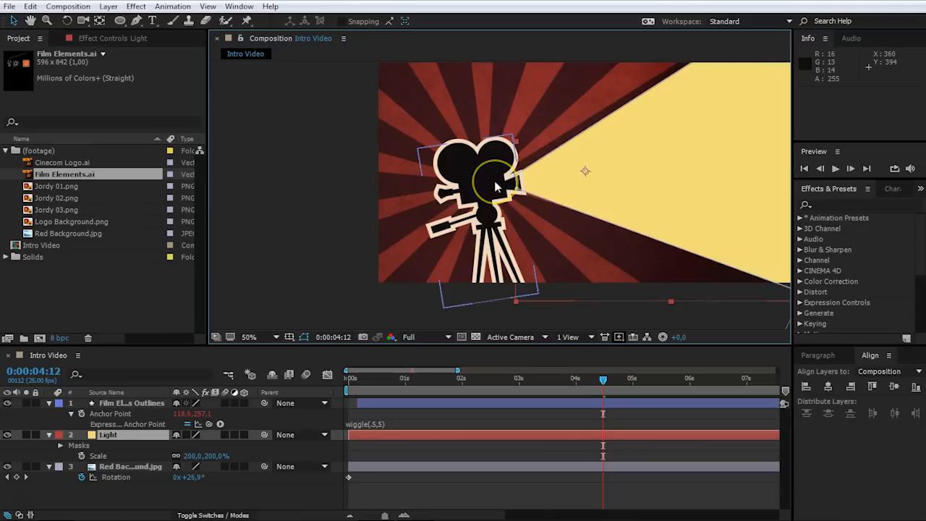
pyautogui.click(683, 164)
pyautogui.click(491, 176)
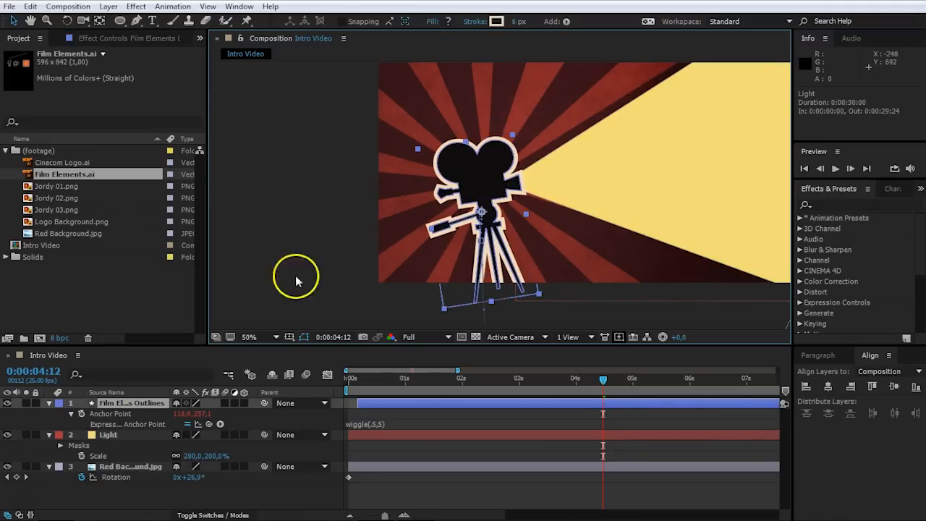
# - Parent the Light layer to the film camera outlines layer and preview the linked movement from the start
pyautogui.click(114, 437)
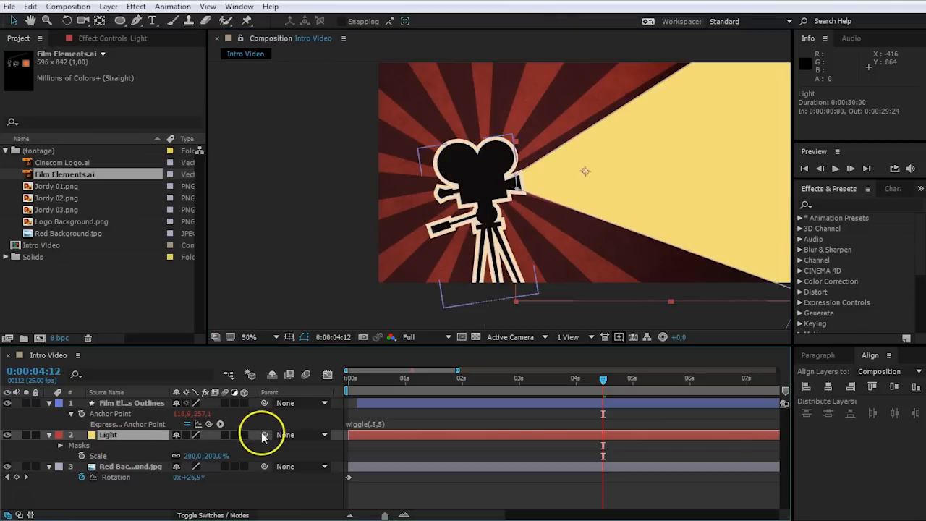
pyautogui.moveTo(264, 435); pyautogui.dragTo(139, 403)
pyautogui.click(355, 379)
pyautogui.moveTo(355, 379); pyautogui.dragTo(384, 392)
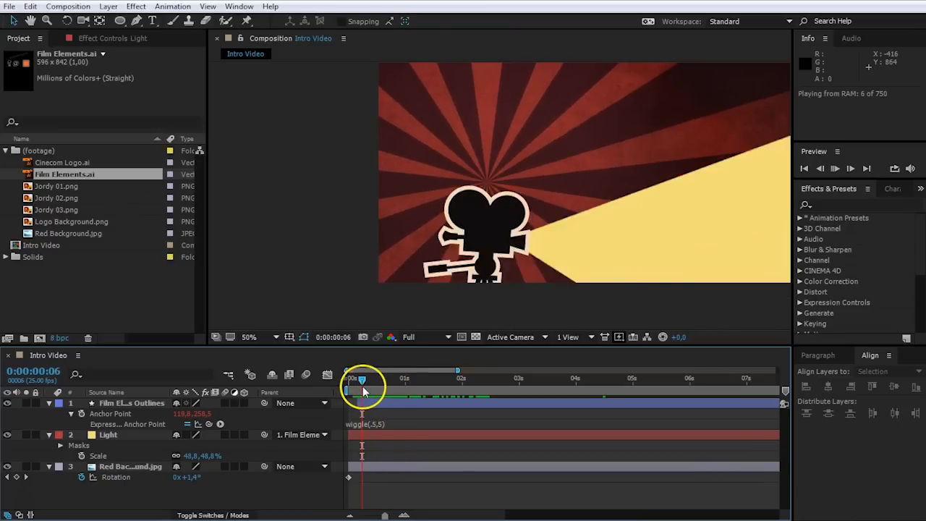
# - Add a Mask Path keyframe to the Light's mask at 0:00:01:02 and shift that keyframe to 0:00:01:14
pyautogui.moveTo(363, 382); pyautogui.dragTo(410, 381)
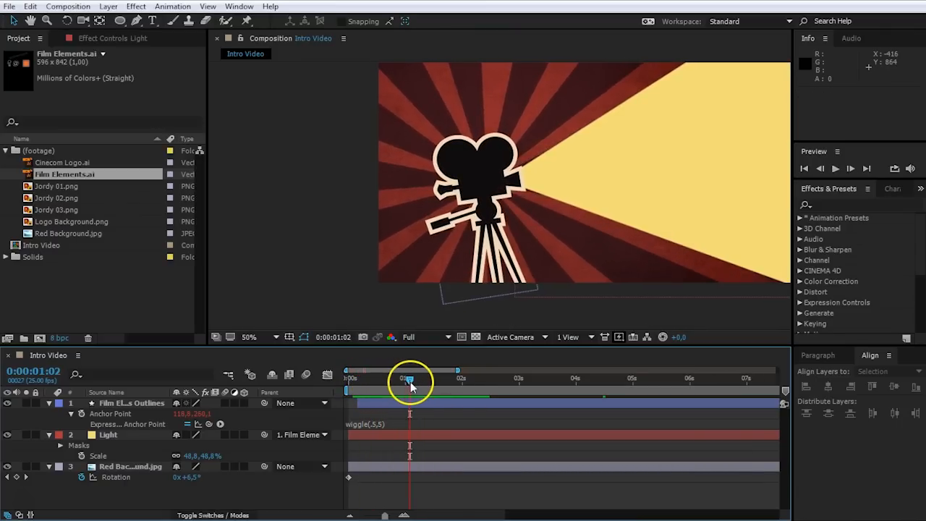
pyautogui.click(134, 434)
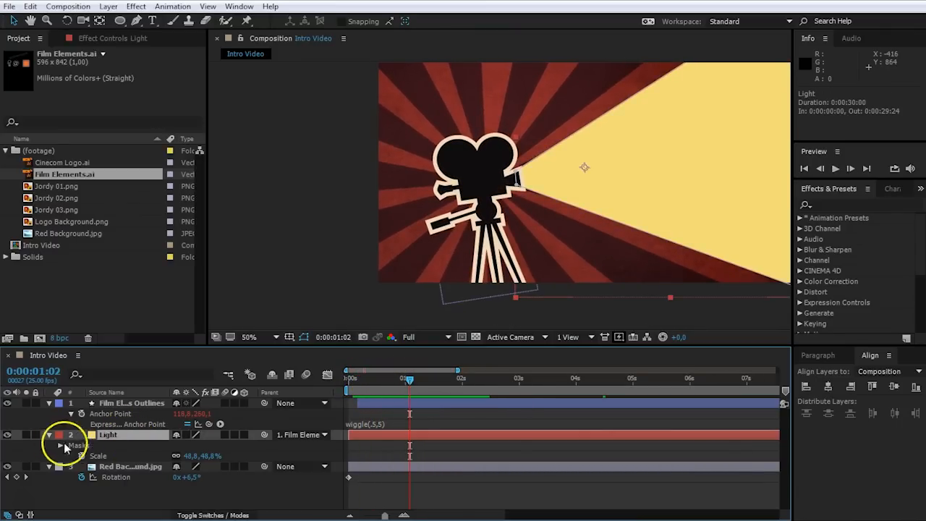
pyautogui.click(60, 445)
pyautogui.click(71, 456)
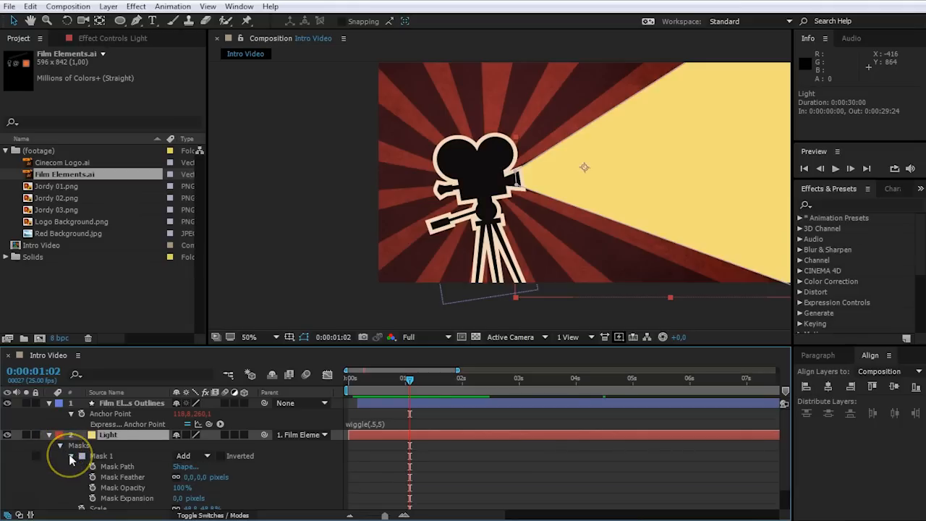
pyautogui.click(92, 467)
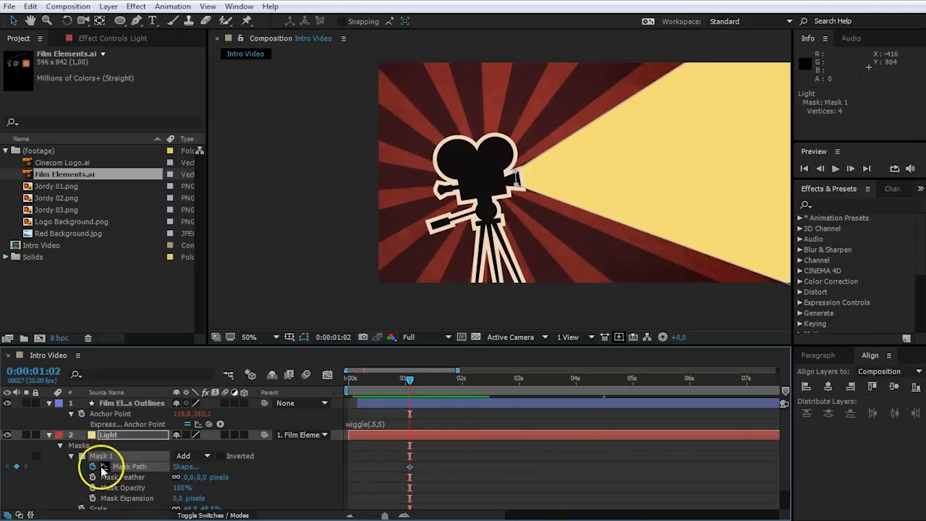
pyautogui.press(',')
pyautogui.press(',')
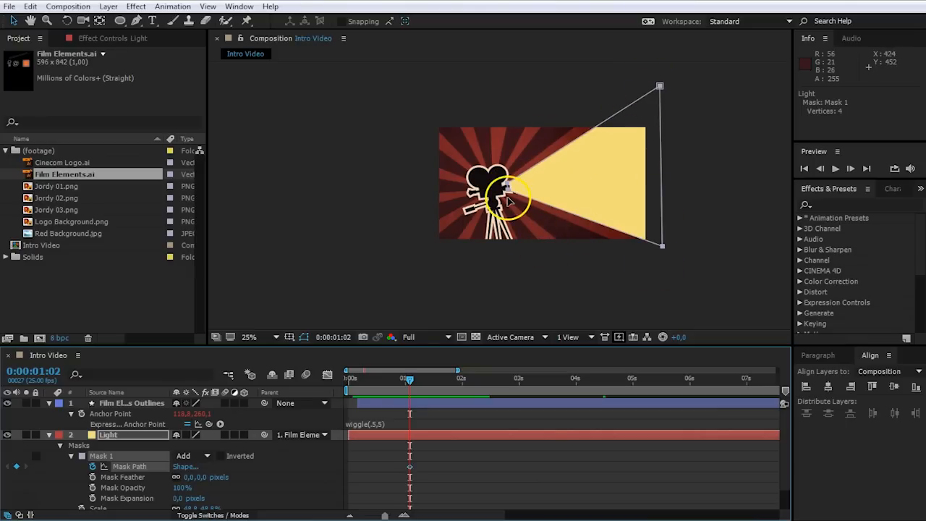
pyautogui.moveTo(409, 467); pyautogui.dragTo(438, 470)
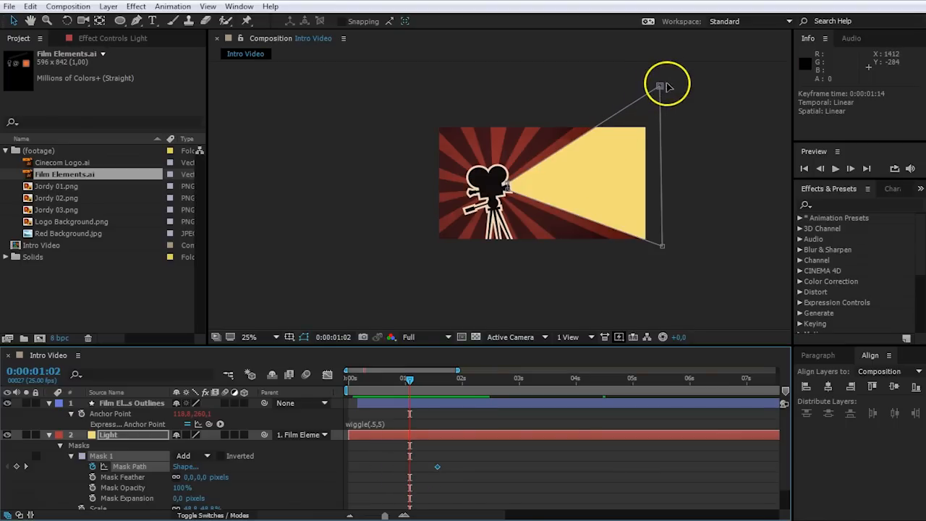
# - At 0:00:01:02, pull the light mask's two outer corners back into the camera lens to collapse the beam
pyautogui.moveTo(659, 86); pyautogui.dragTo(509, 186)
pyautogui.moveTo(659, 242); pyautogui.dragTo(521, 202)
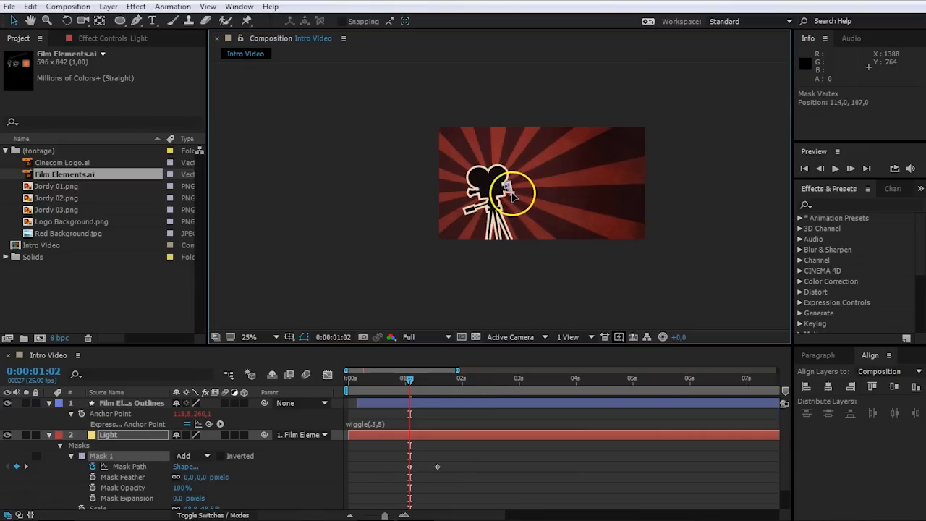
pyautogui.scroll(4, 521, 203)
pyautogui.scroll(2, 519, 204)
pyautogui.scroll(-4, 510, 208)
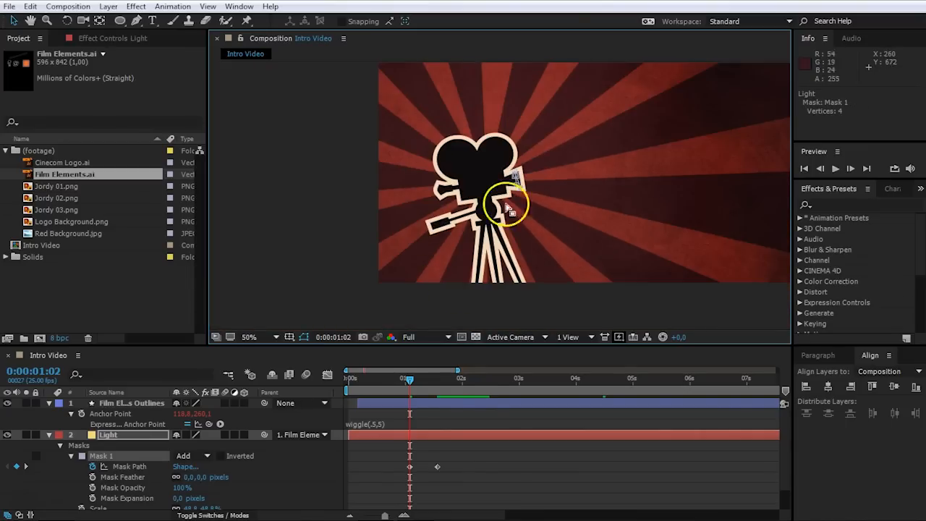
pyautogui.click(495, 478)
pyautogui.scroll(-2, 542, 301)
# - Move the open-beam Mask Path keyframe to 0:00:01:07 and preview the light beam shooting out
pyautogui.press('space')
pyautogui.press('space')
pyautogui.moveTo(438, 467); pyautogui.dragTo(422, 469)
pyautogui.click(410, 392)
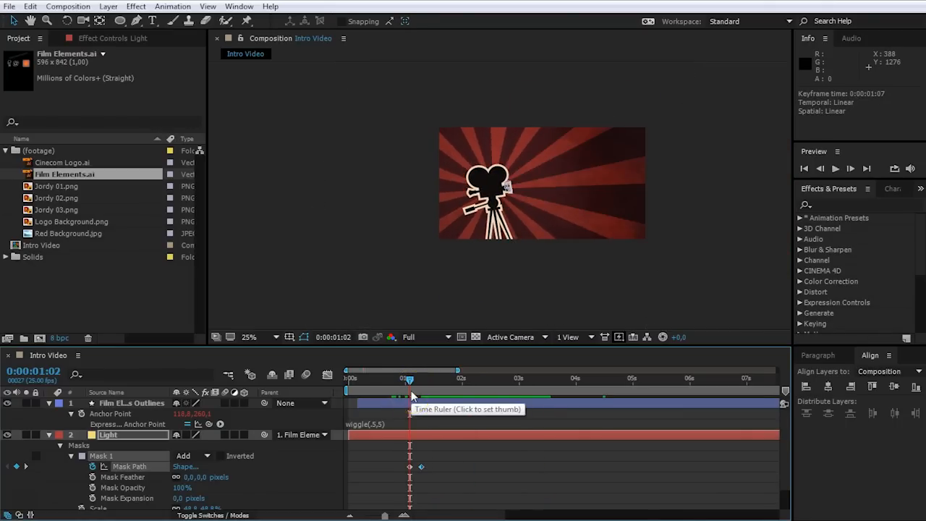
pyautogui.press('space')
pyautogui.click(410, 390)
pyautogui.moveTo(413, 379); pyautogui.dragTo(460, 399)
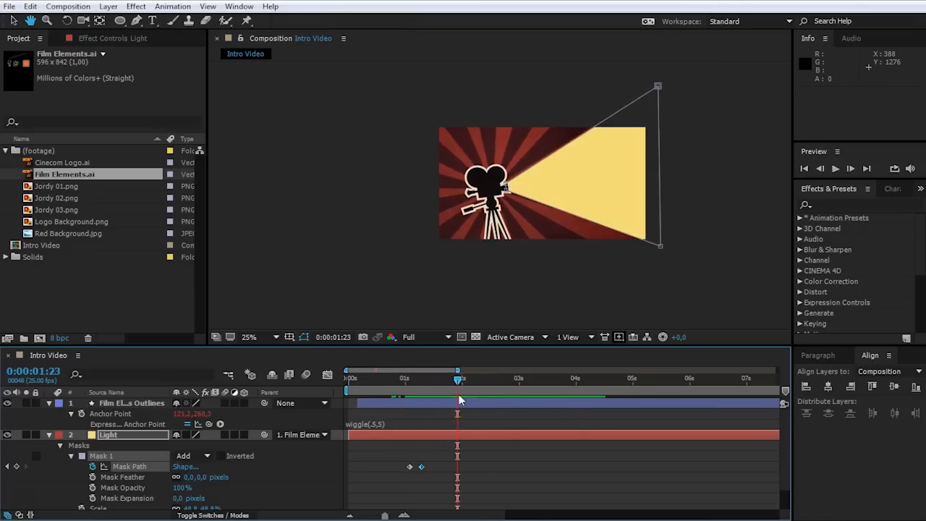
pyautogui.press('v')
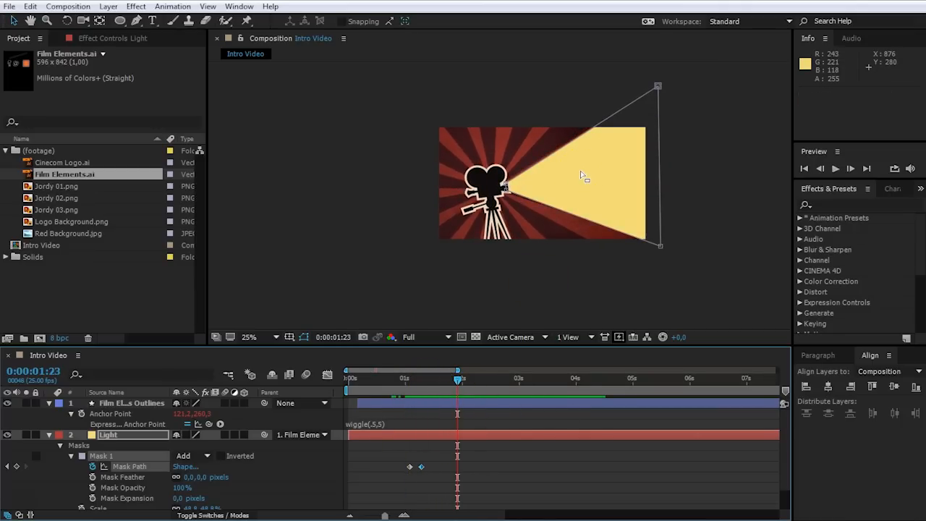
# - Add the expression wiggle(5,20) to the Light layer's Opacity and play back the flickering beam
pyautogui.click(116, 414)
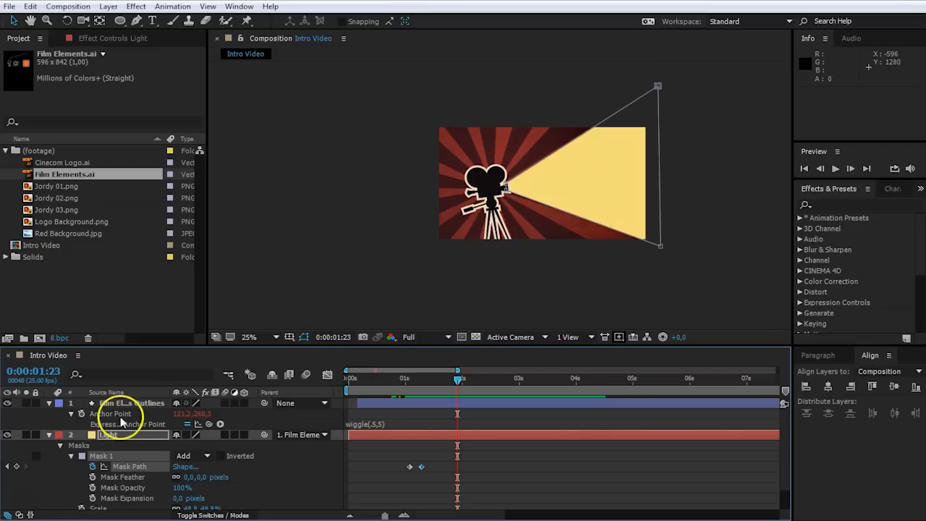
pyautogui.click(120, 435)
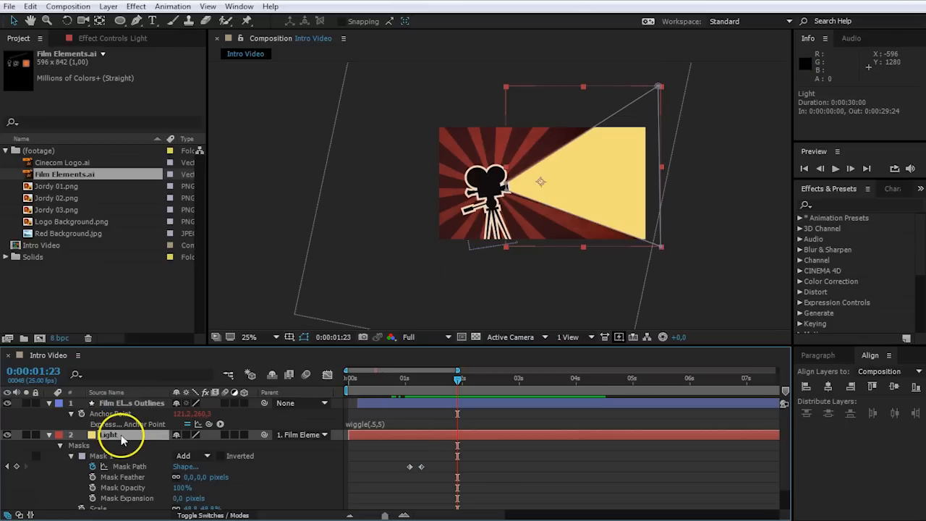
pyautogui.press('t')
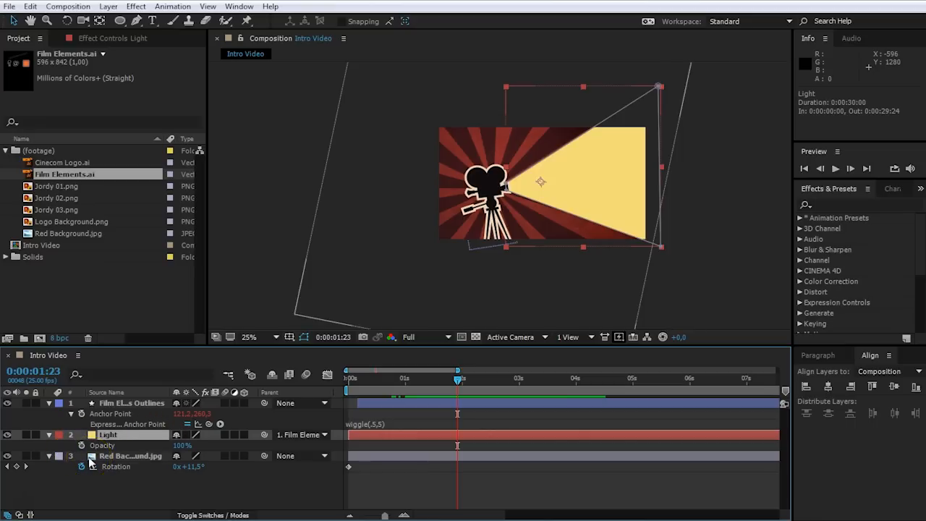
pyautogui.keyDown('alt'); pyautogui.click(83, 445); pyautogui.keyUp('alt')
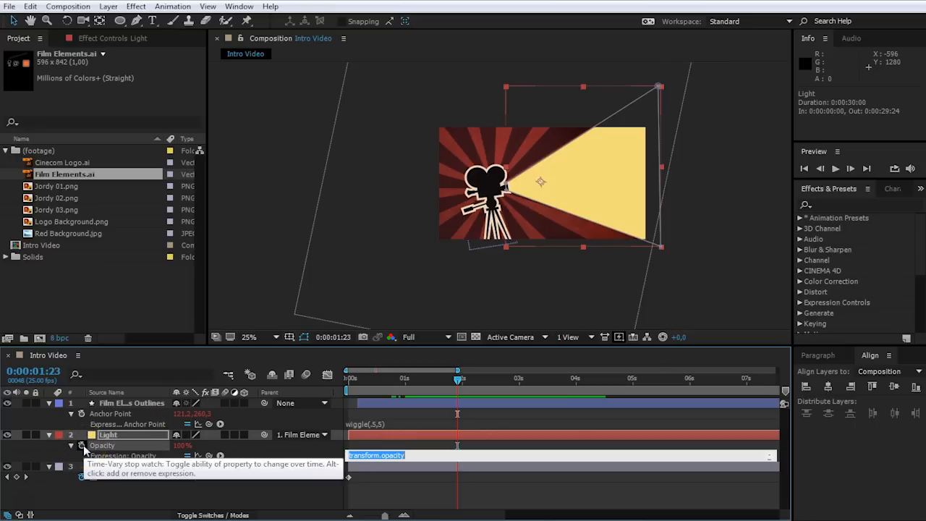
pyautogui.write('wiggle(5,20')
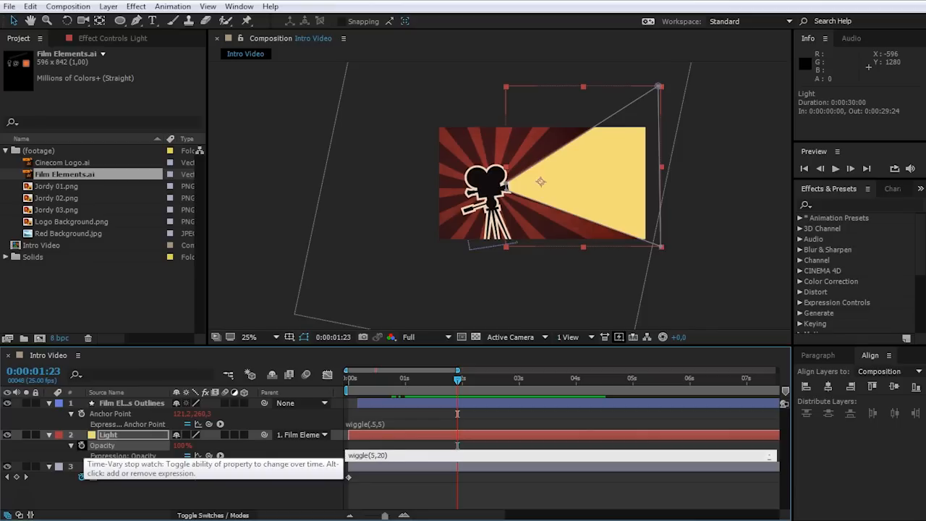
pyautogui.click(371, 379)
pyautogui.press('space')
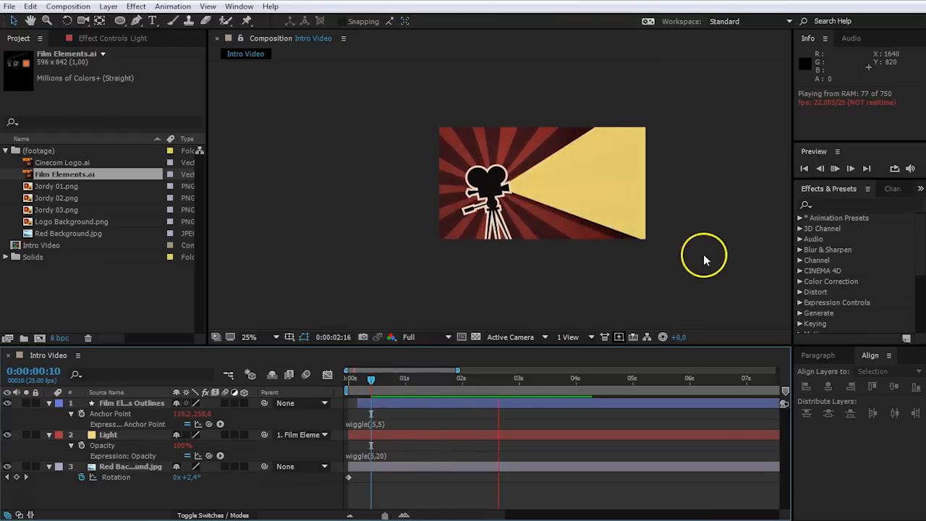
# - Lower the Light layer's base Opacity to about 65% under its wiggle expression and preview the more transparent beam
pyautogui.press('.')
pyautogui.moveTo(568, 384); pyautogui.dragTo(484, 378)
pyautogui.click(174, 445)
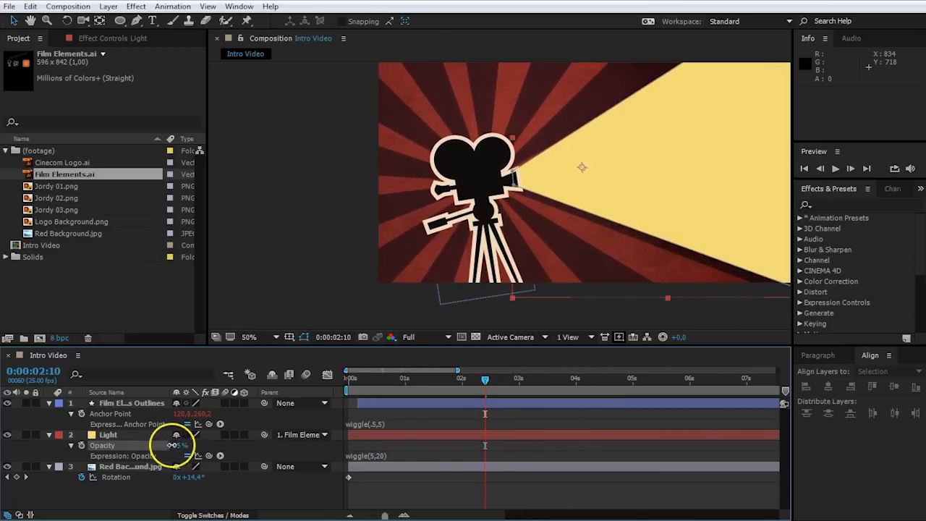
pyautogui.moveTo(173, 445); pyautogui.dragTo(156, 445)
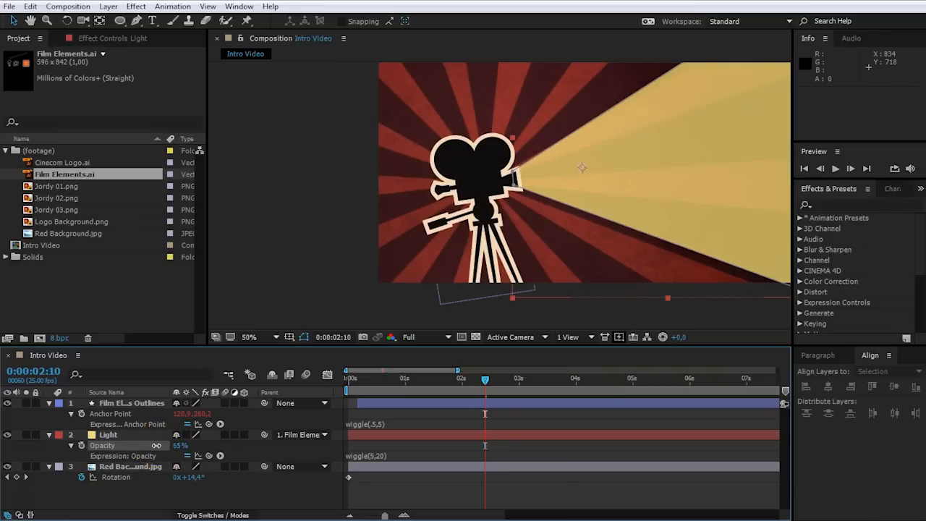
pyautogui.moveTo(156, 445); pyautogui.dragTo(156, 446)
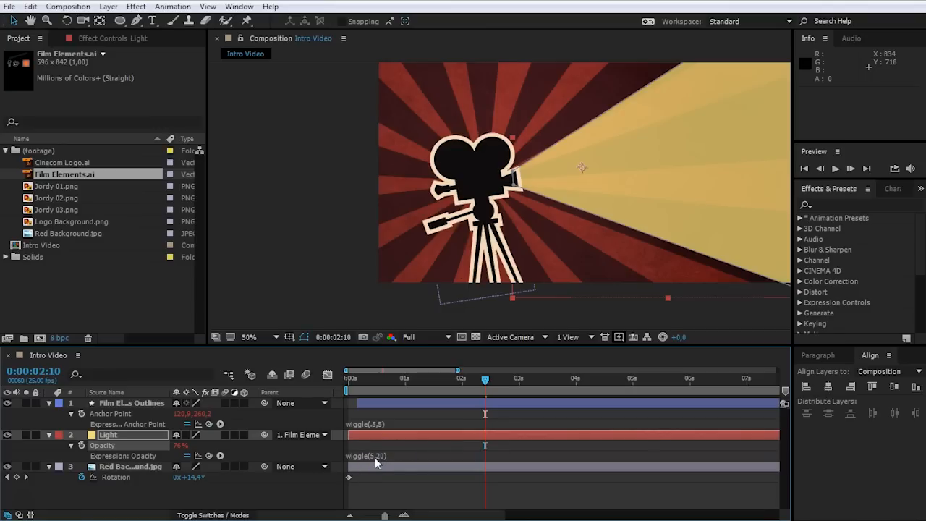
pyautogui.press('space')
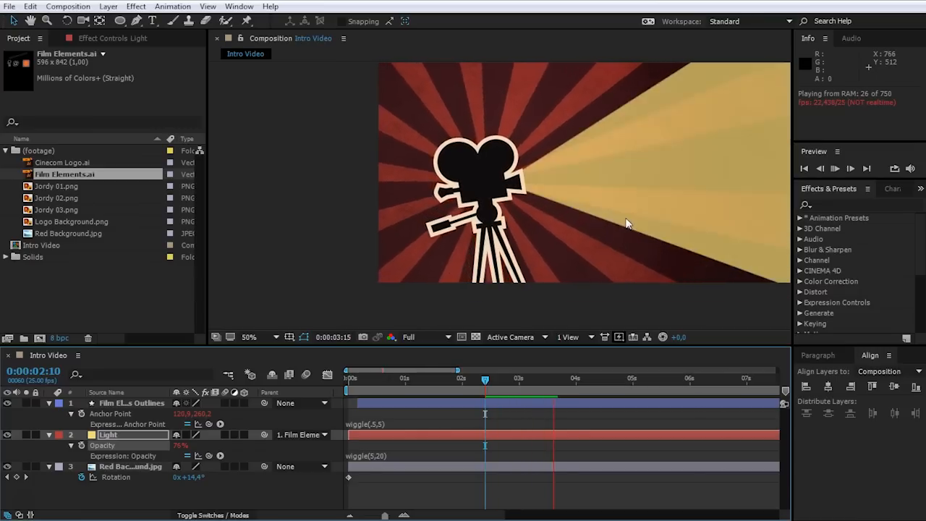
pyautogui.moveTo(500, 381); pyautogui.dragTo(566, 380)
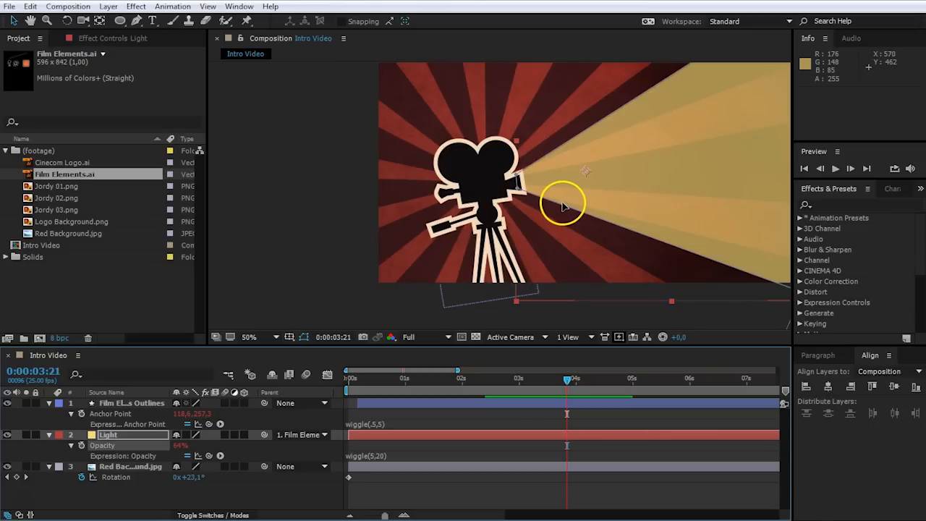
# - Inspect the film camera graphic's edges up close and enable continuous rasterization for the Light layer
pyautogui.press('.')
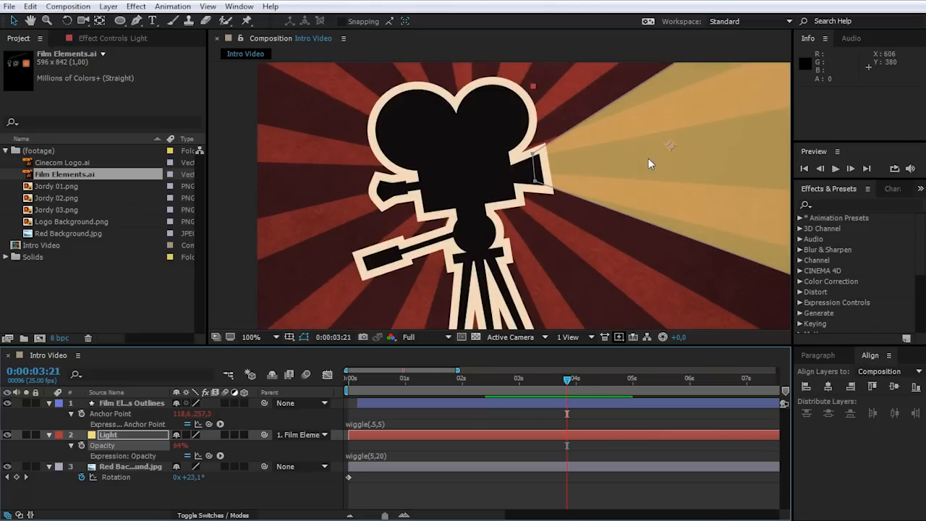
pyautogui.press('h')
pyautogui.moveTo(593, 120); pyautogui.dragTo(555, 172)
pyautogui.press('v')
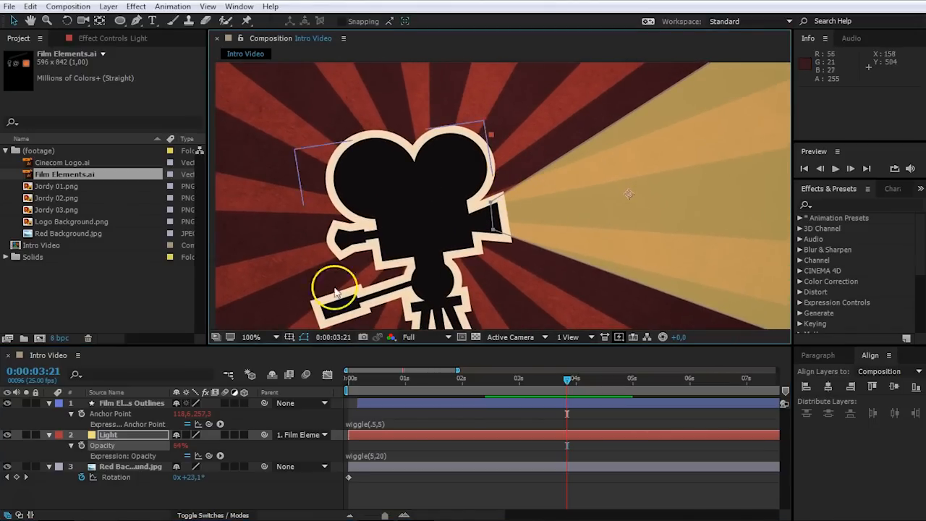
pyautogui.hotkey('ctrl', 'Down')
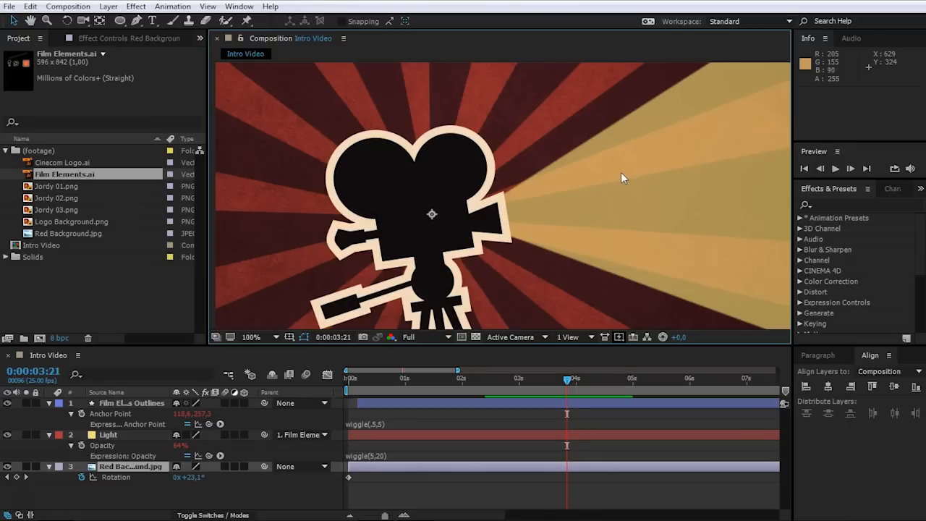
pyautogui.click(187, 436)
pyautogui.click(185, 403)
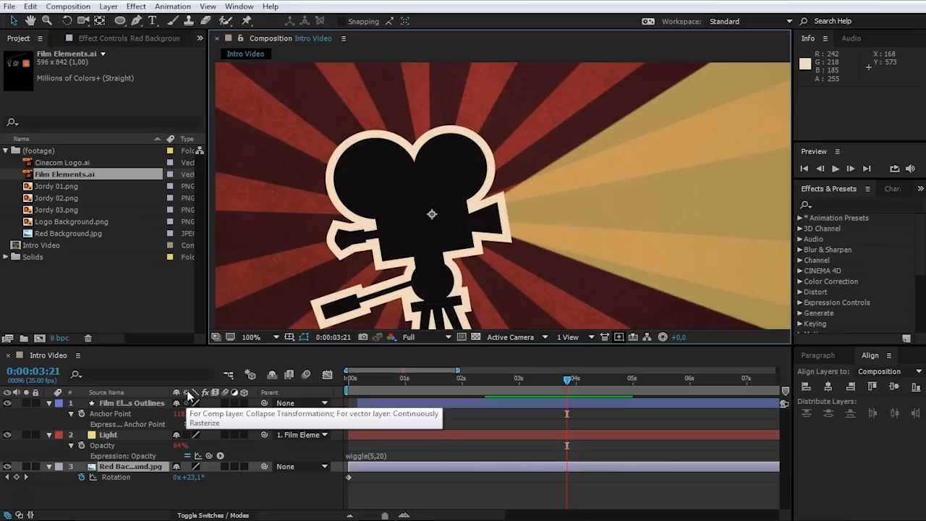
pyautogui.click(188, 434)
pyautogui.click(537, 166)
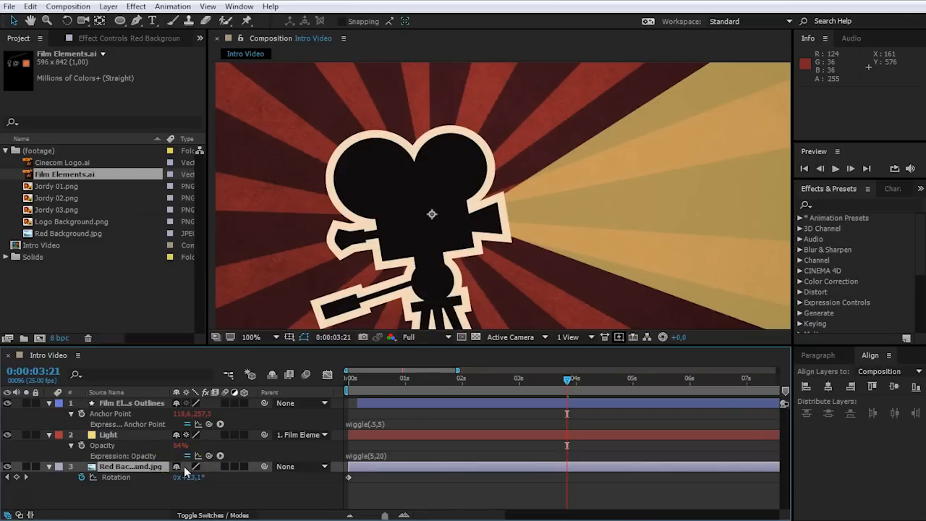
pyautogui.scroll(-1, 665, 192)
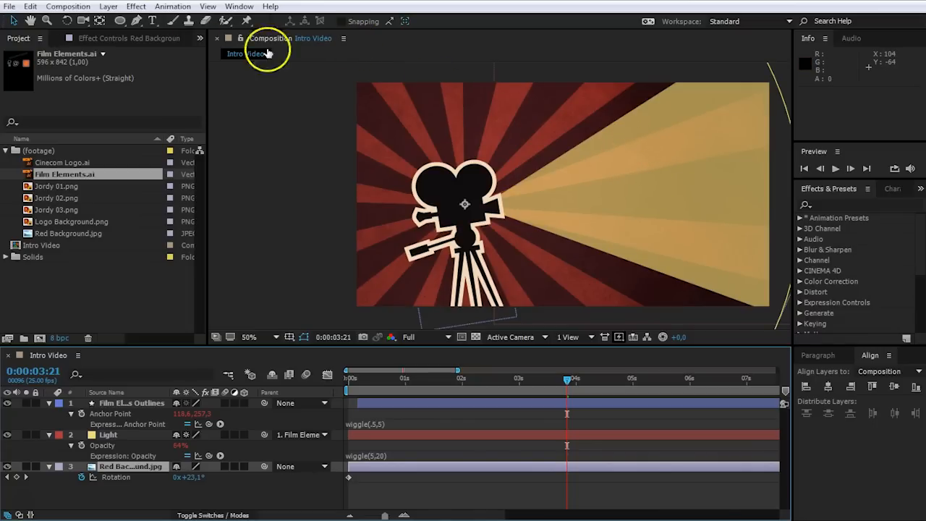
# - Create a new two-node camera layer with the 50mm preset and select it
pyautogui.click(108, 8)
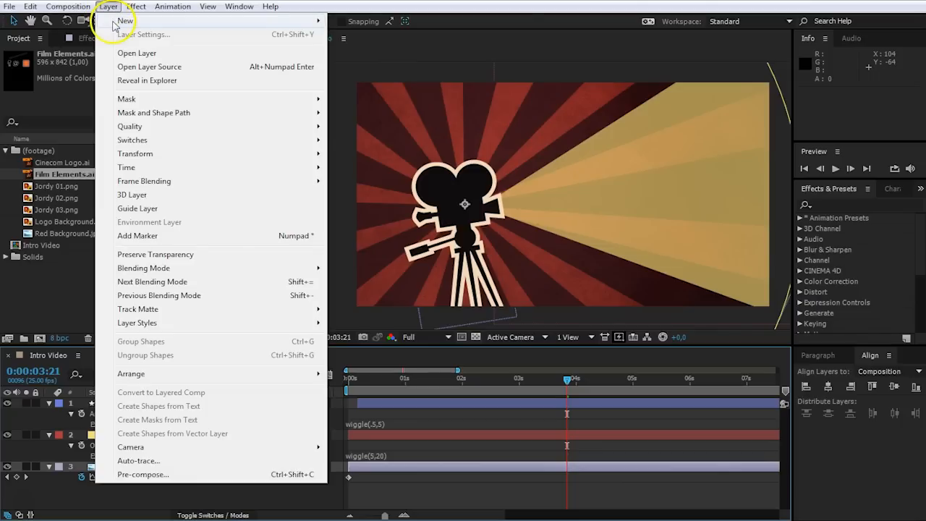
pyautogui.moveTo(141, 22)
pyautogui.click(362, 62)
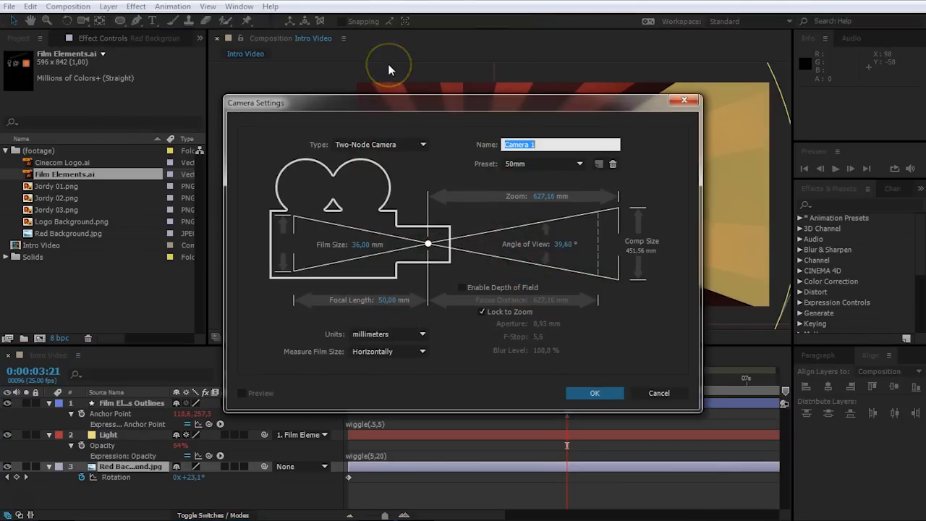
pyautogui.click(528, 166)
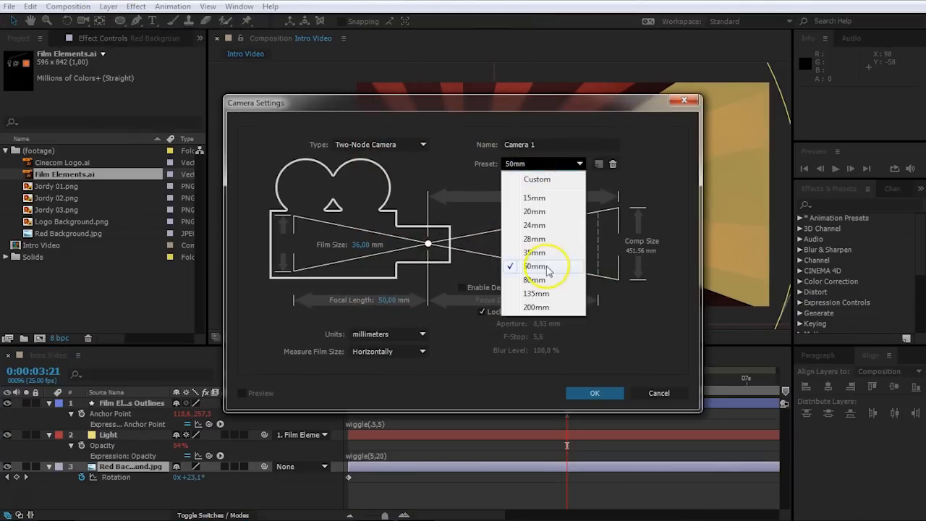
pyautogui.click(543, 266)
pyautogui.click(602, 393)
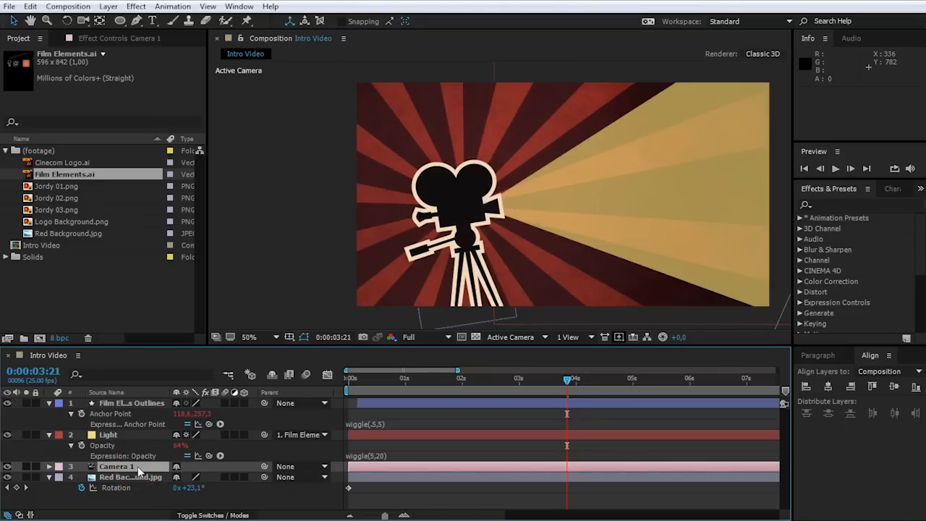
pyautogui.click(385, 231)
pyautogui.click(152, 467)
pyautogui.click(153, 463)
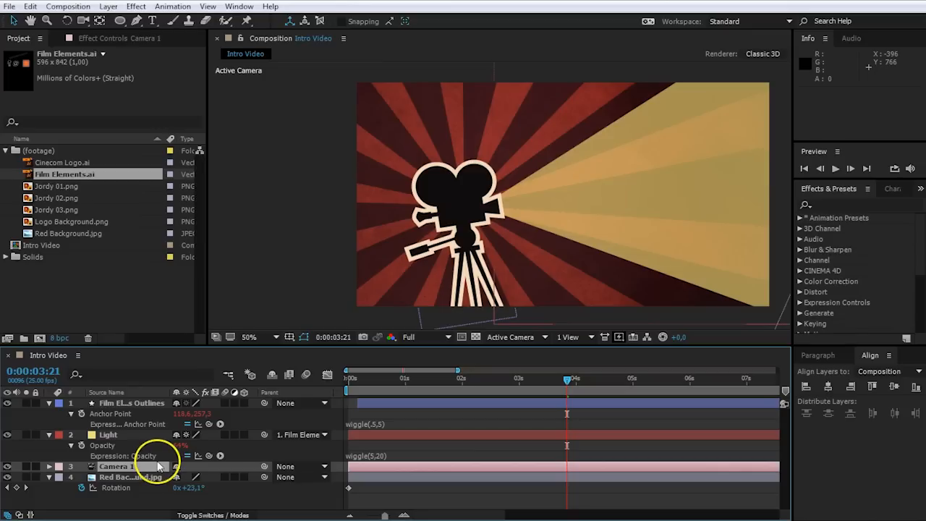
# - Make the Film Elements Outlines and Light layers 3D and collapse their properties, leaving the red background 2D
pyautogui.click(244, 403)
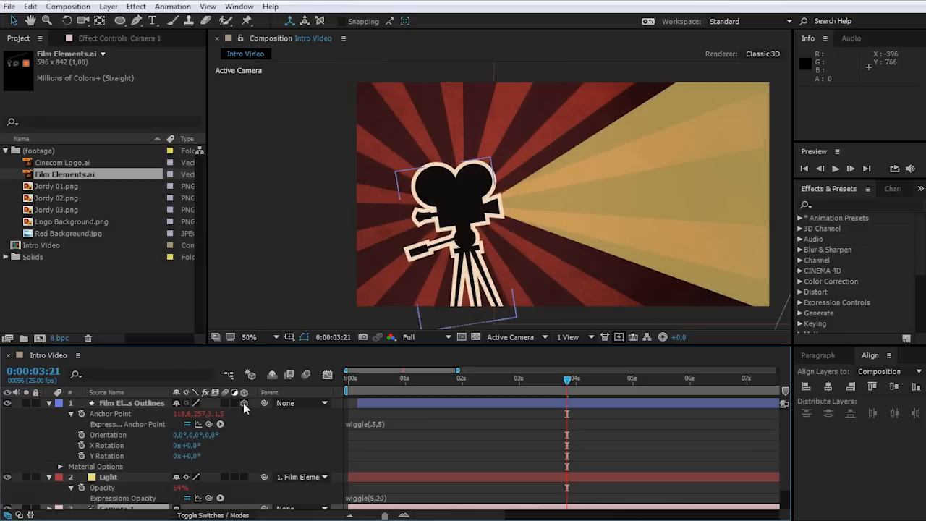
pyautogui.click(48, 403)
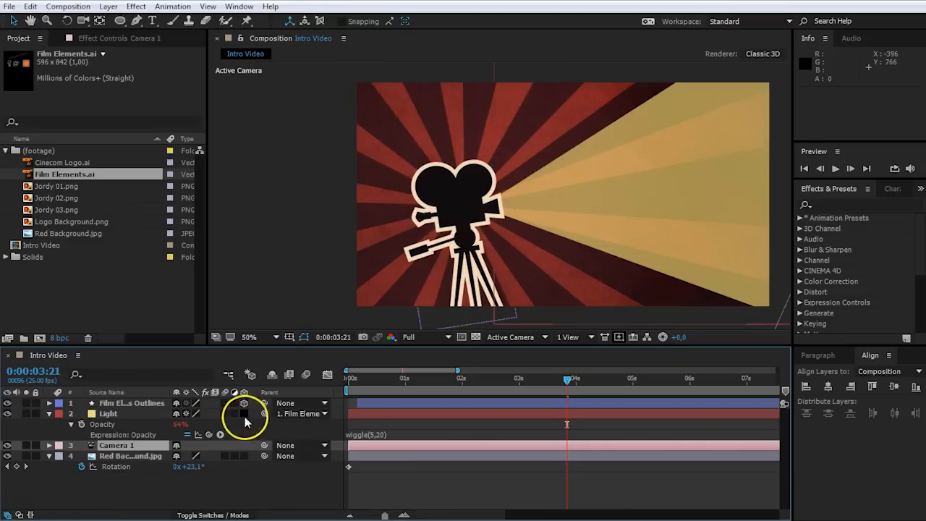
pyautogui.click(244, 413)
pyautogui.click(48, 414)
pyautogui.click(124, 434)
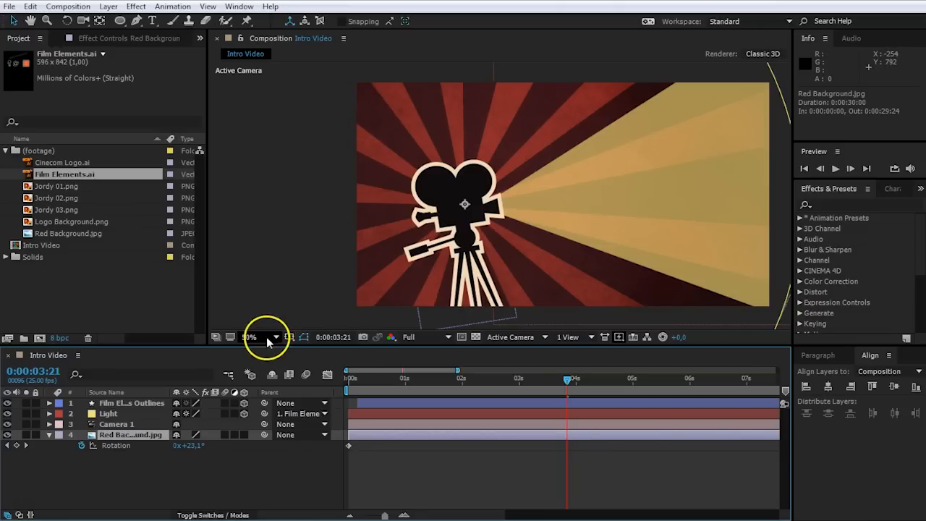
# - Try moving Camera 1 backwards with the Track Z Camera Tool and undo the camera adjustment
pyautogui.click(131, 426)
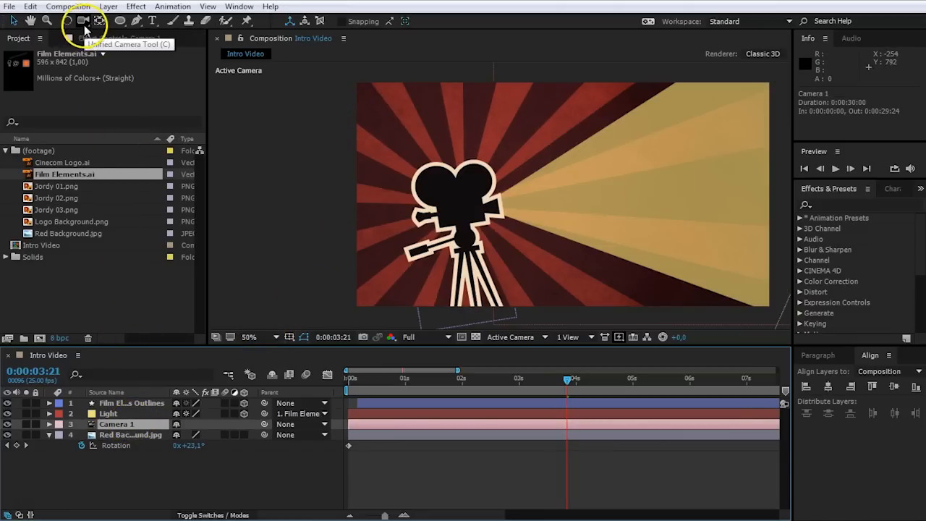
pyautogui.click(84, 22)
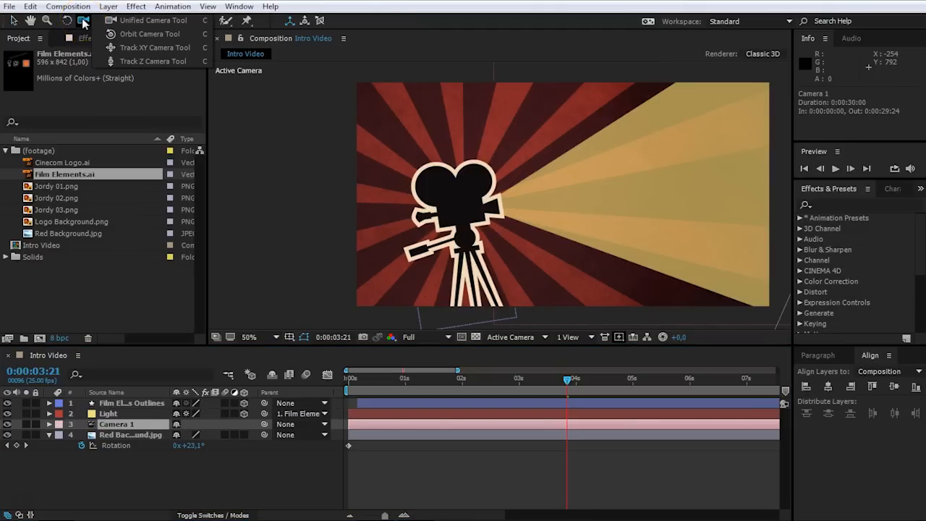
pyautogui.moveTo(84, 22); pyautogui.dragTo(134, 65)
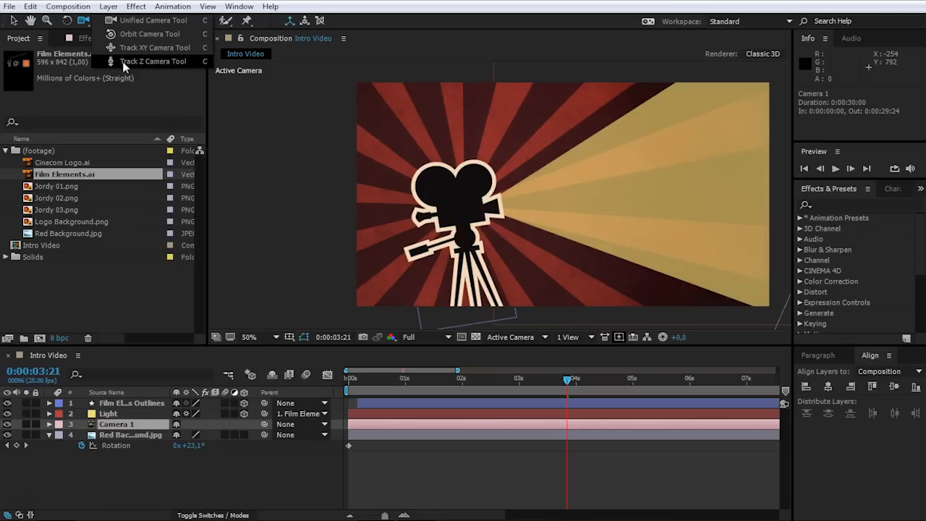
pyautogui.moveTo(123, 61); pyautogui.dragTo(122, 62)
pyautogui.moveTo(606, 197); pyautogui.dragTo(580, 167)
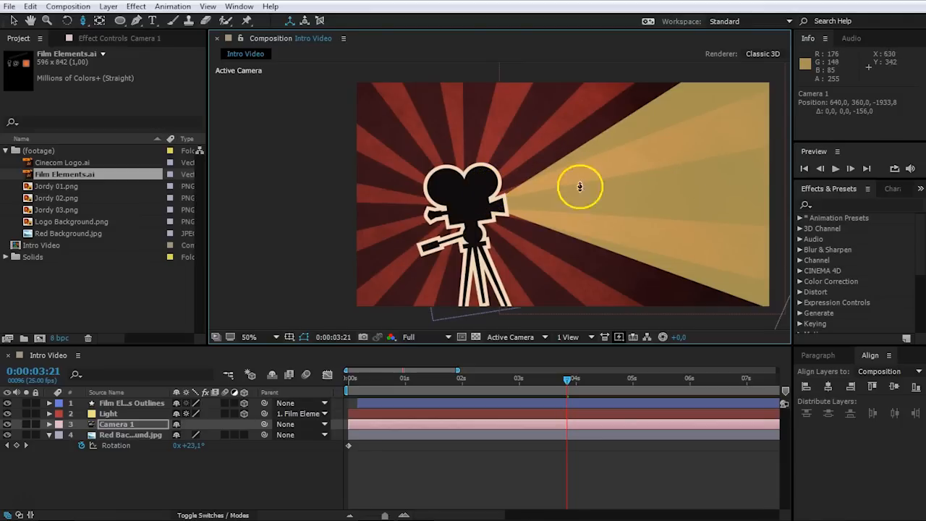
pyautogui.hotkey('ctrl', 'z')
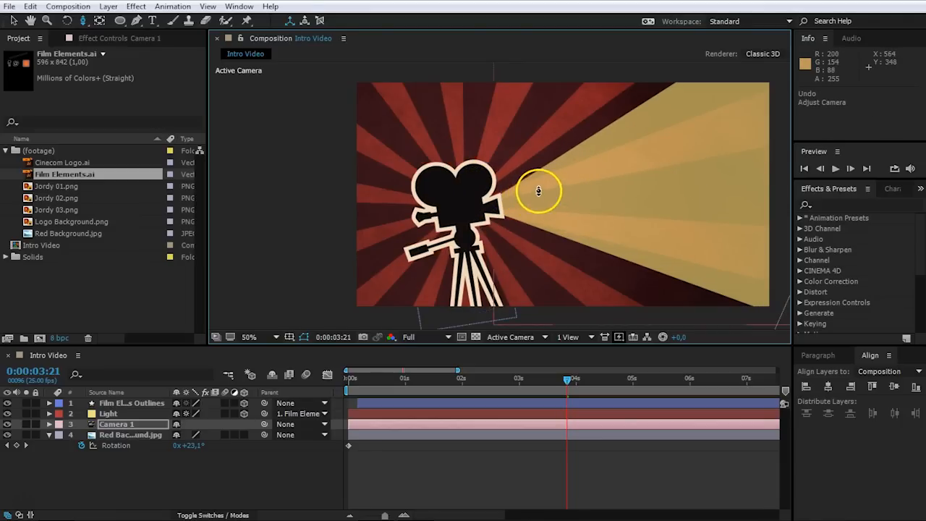
# - Add Point of Interest and Position keyframes to Camera 1 at 0:00:01:23
pyautogui.click(124, 427)
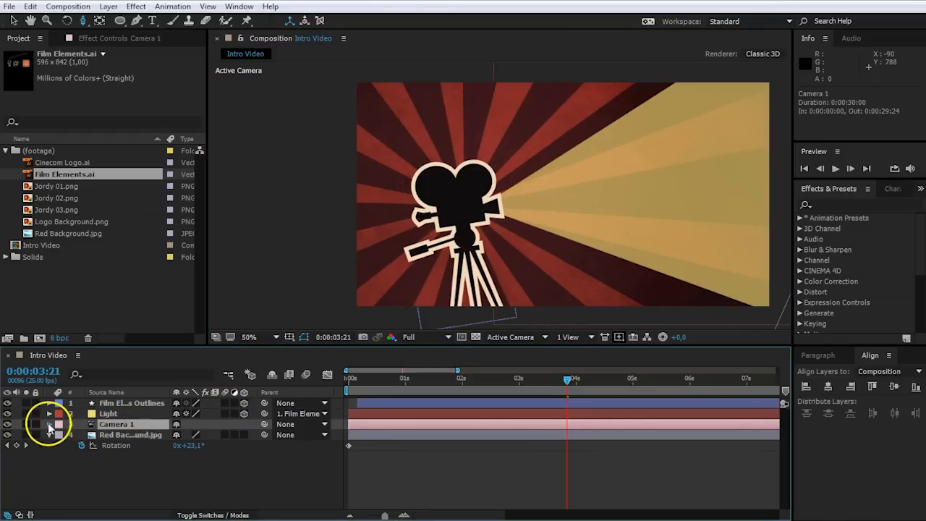
pyautogui.click(49, 424)
pyautogui.click(61, 434)
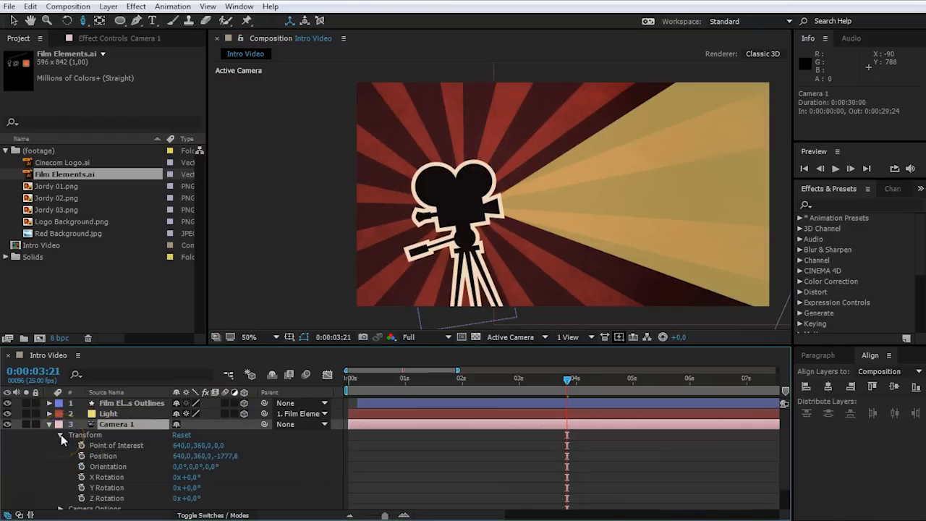
pyautogui.moveTo(489, 392); pyautogui.dragTo(458, 394)
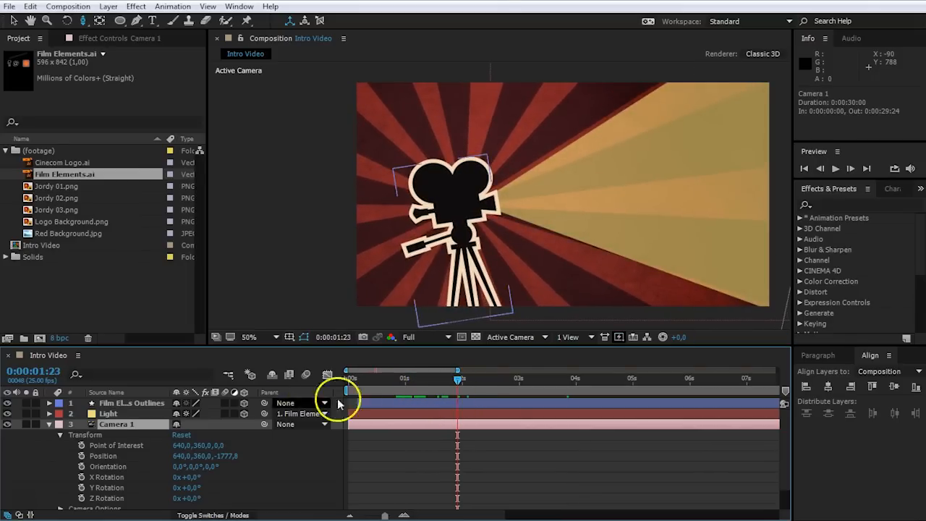
pyautogui.click(82, 445)
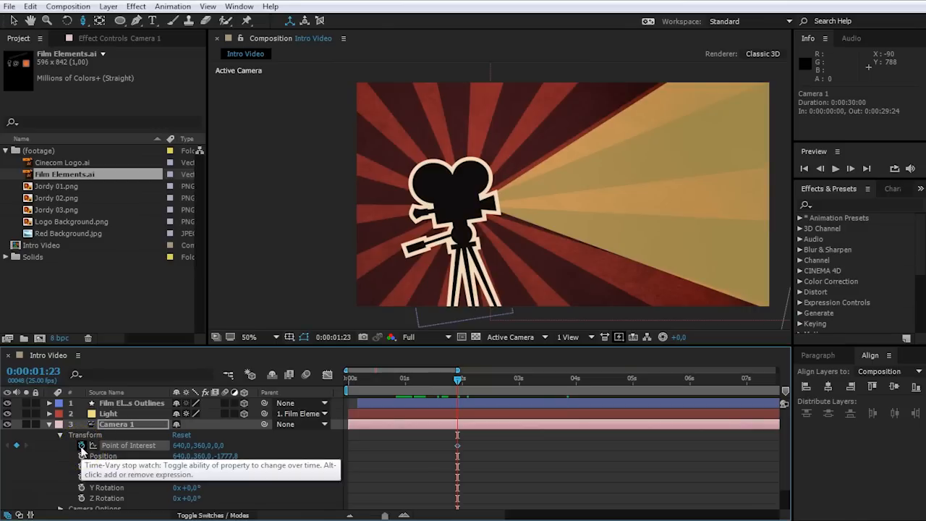
pyautogui.click(82, 456)
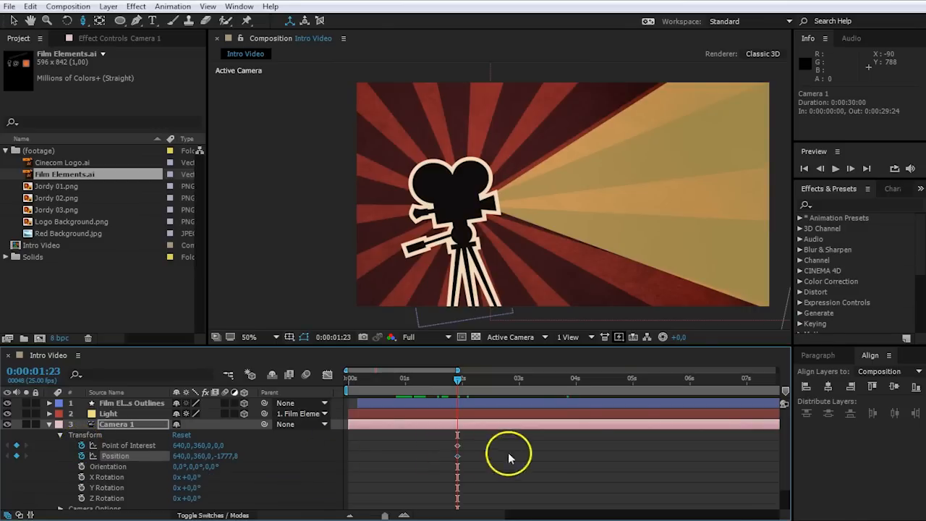
# - At 0:00:02:04, track Camera 1 sideways and push it into the light beam, to a Position of about 904, 240, -385.8
pyautogui.moveTo(459, 383); pyautogui.dragTo(470, 380)
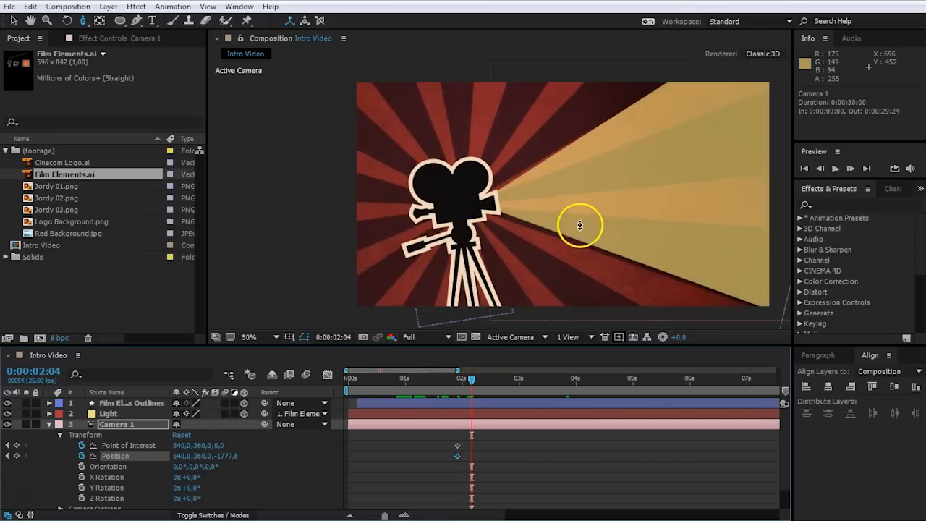
pyautogui.moveTo(83, 20); pyautogui.dragTo(123, 48)
pyautogui.moveTo(685, 153); pyautogui.dragTo(602, 176)
pyautogui.moveTo(86, 23); pyautogui.dragTo(124, 58)
pyautogui.moveTo(626, 221); pyautogui.dragTo(612, 3)
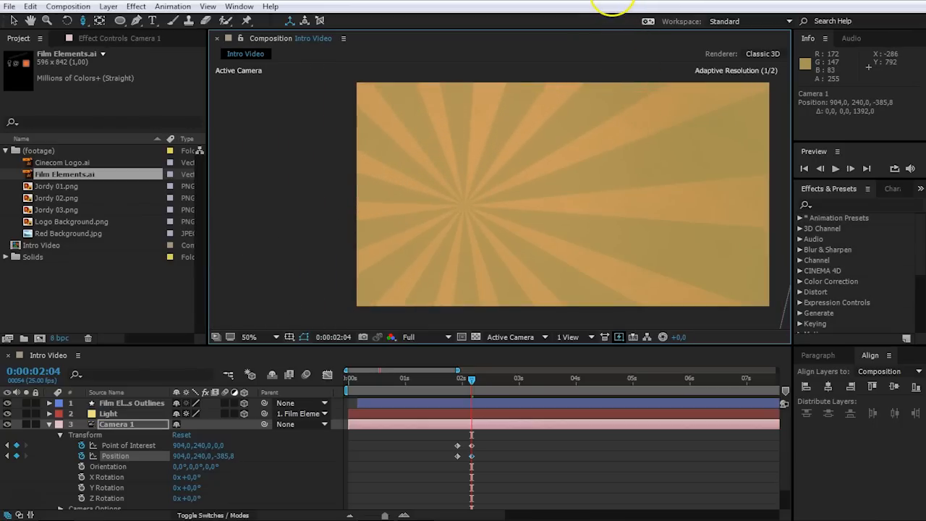
pyautogui.press('v')
# - Apply Easy Ease to all four Point of Interest and Position keyframes of Camera 1
pyautogui.moveTo(440, 433); pyautogui.dragTo(483, 459)
pyautogui.rightClick(470, 456)
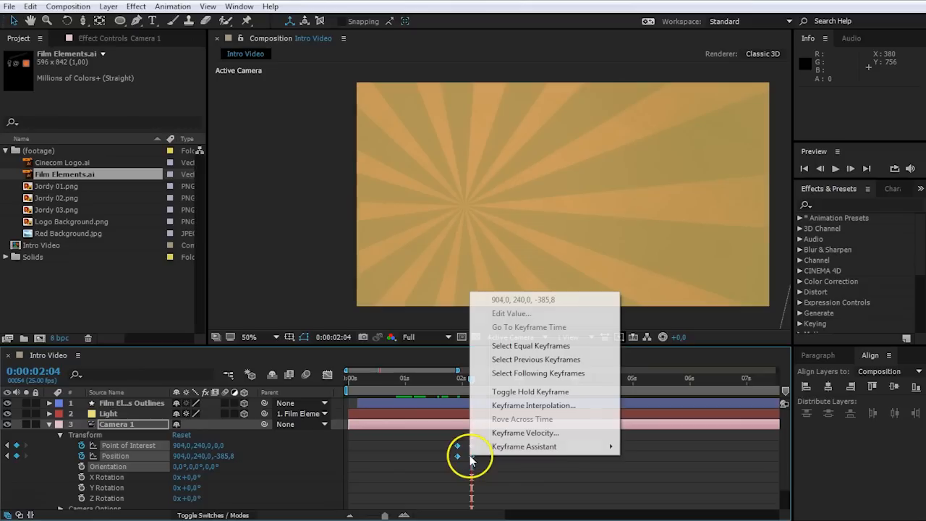
pyautogui.moveTo(499, 446)
pyautogui.click(656, 364)
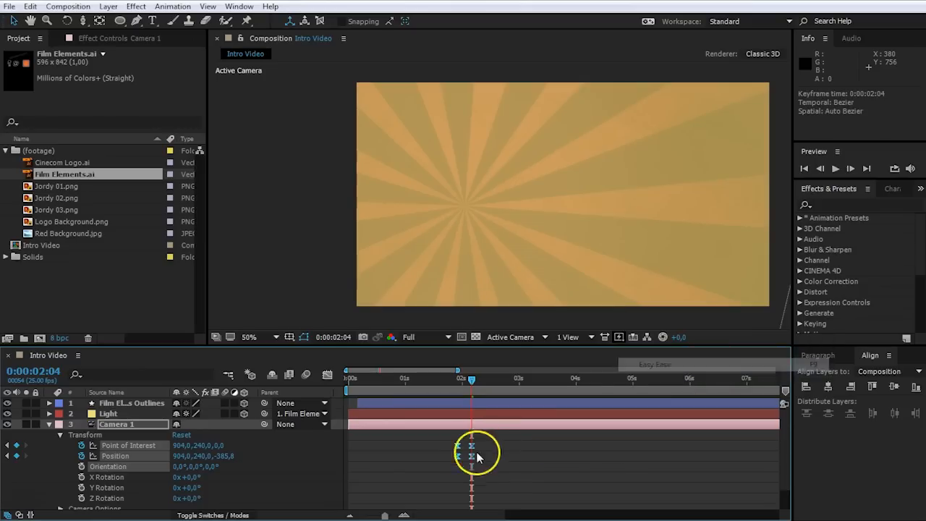
# - Preview the camera push into the beam from 0:00:01:21 and return the playhead to 0:00:02:04
pyautogui.click(450, 387)
pyautogui.click(511, 456)
pyautogui.press('space')
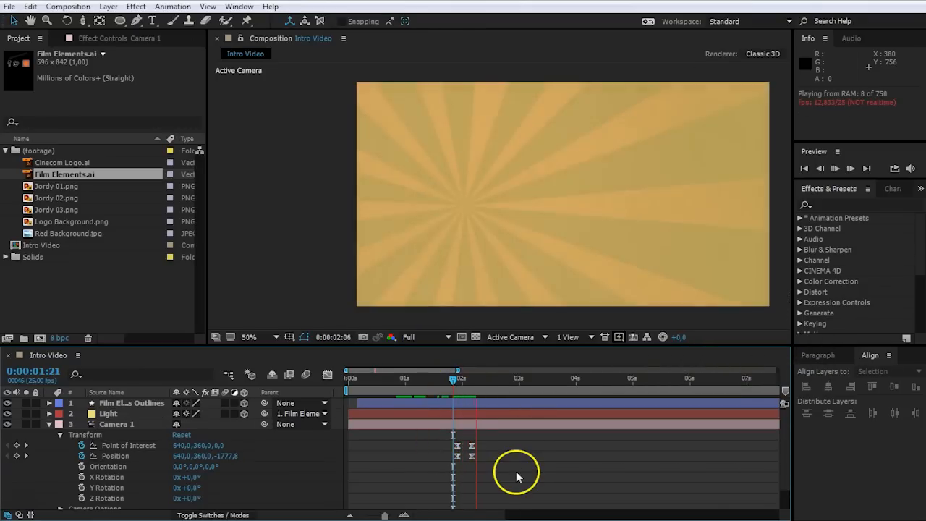
pyautogui.click(460, 381)
pyautogui.moveTo(460, 381); pyautogui.dragTo(472, 381)
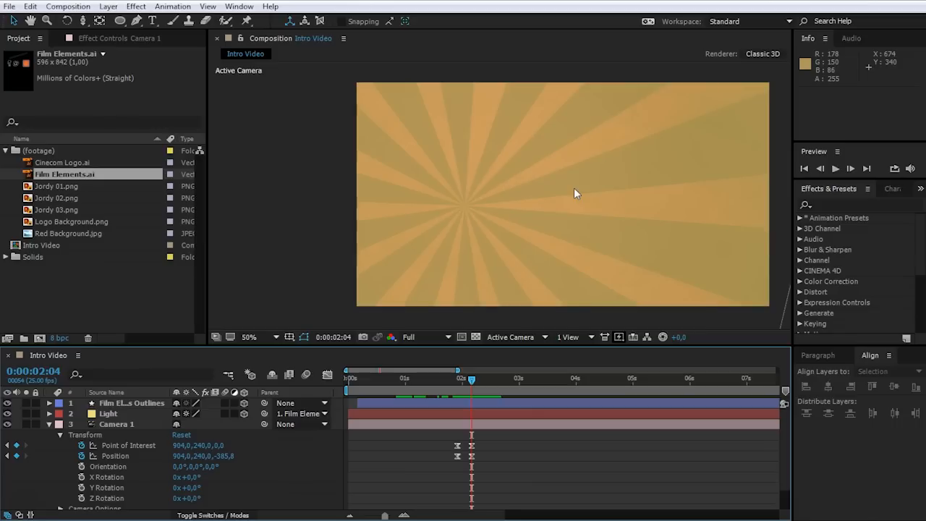
# - Split the Film Elements Outlines, Light and Camera 1 layers at 0:00:02:04 and delete the second halves of the outlines and camera
pyautogui.click(49, 424)
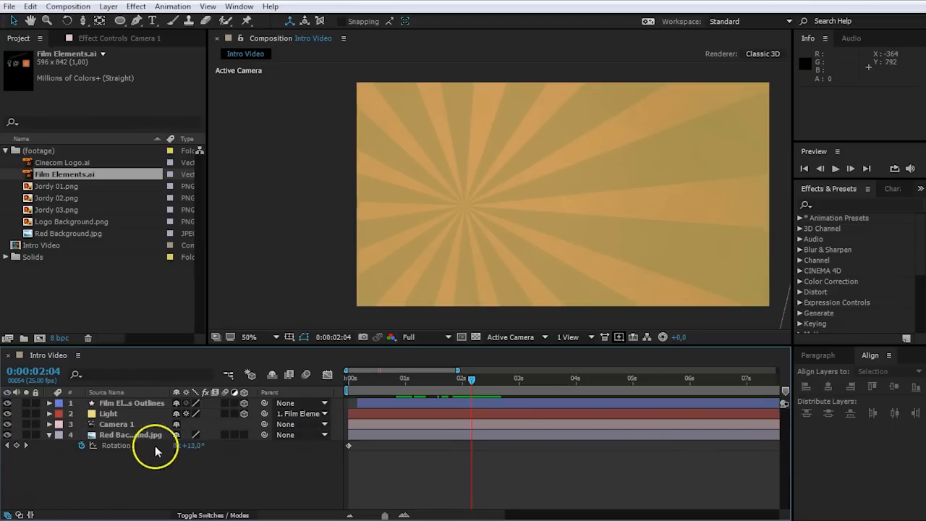
pyautogui.click(135, 426)
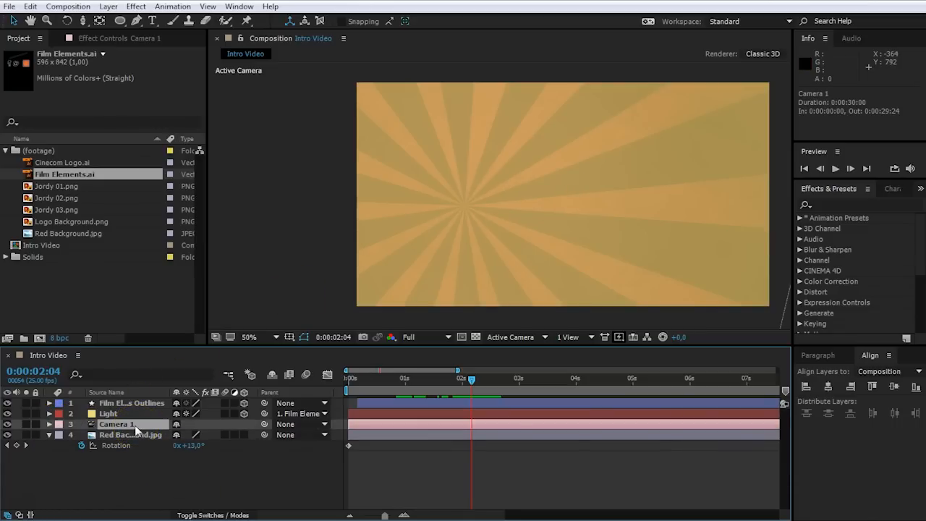
pyautogui.click(136, 426)
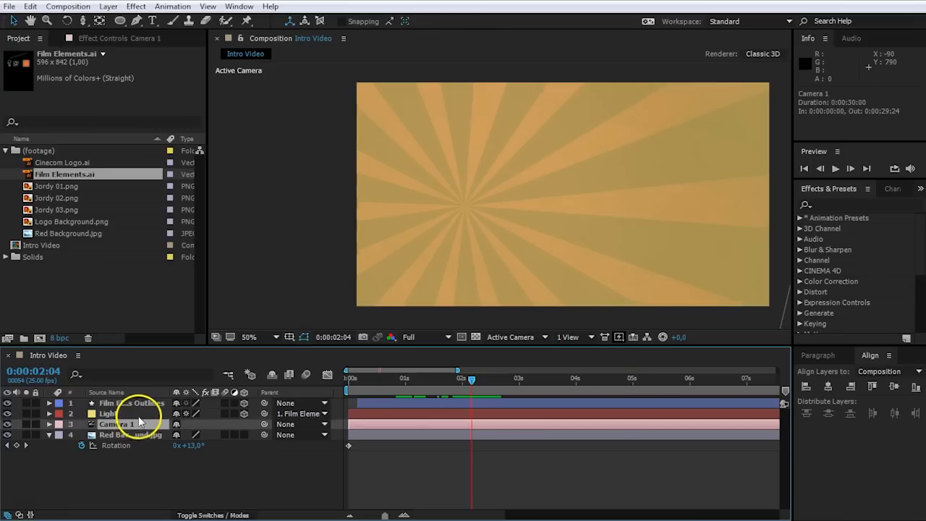
pyautogui.keyDown('ctrl'); pyautogui.click(139, 415); pyautogui.keyUp('ctrl')
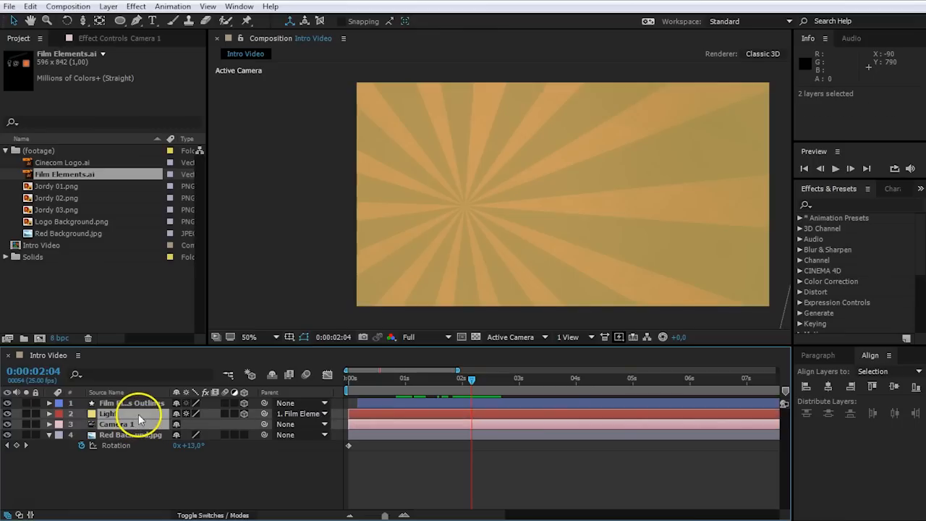
pyautogui.keyDown('ctrl'); pyautogui.click(143, 405); pyautogui.keyUp('ctrl')
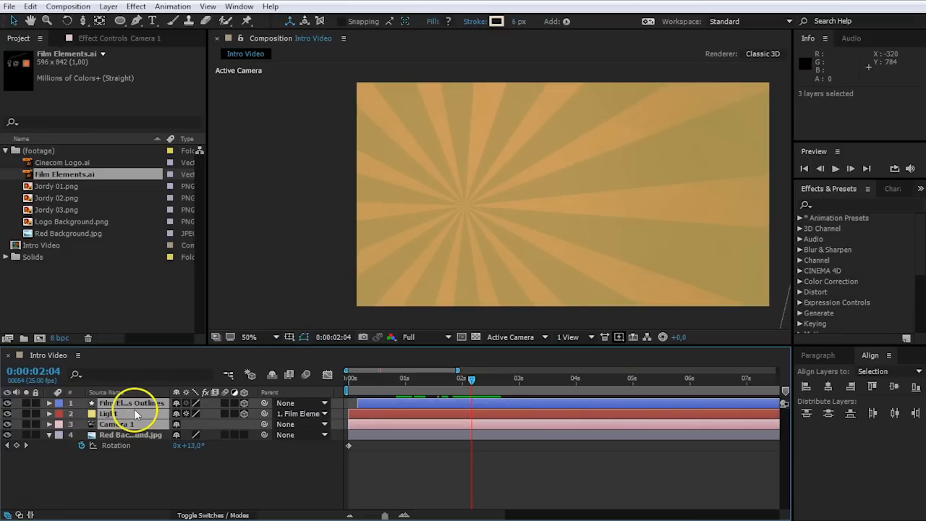
pyautogui.moveTo(137, 411); pyautogui.dragTo(183, 354)
pyautogui.hotkey('ctrl', 'shift', 'd')
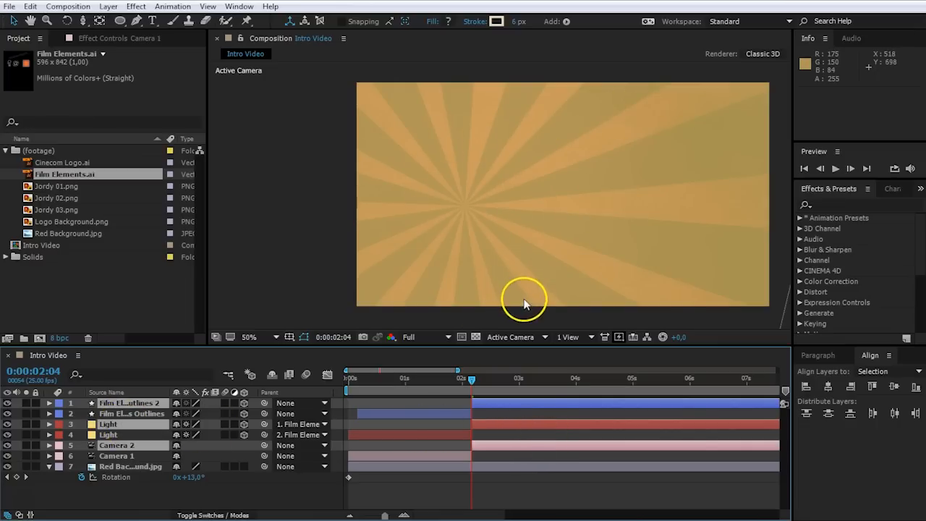
pyautogui.keyDown('ctrl'); pyautogui.click(117, 424); pyautogui.keyUp('ctrl')
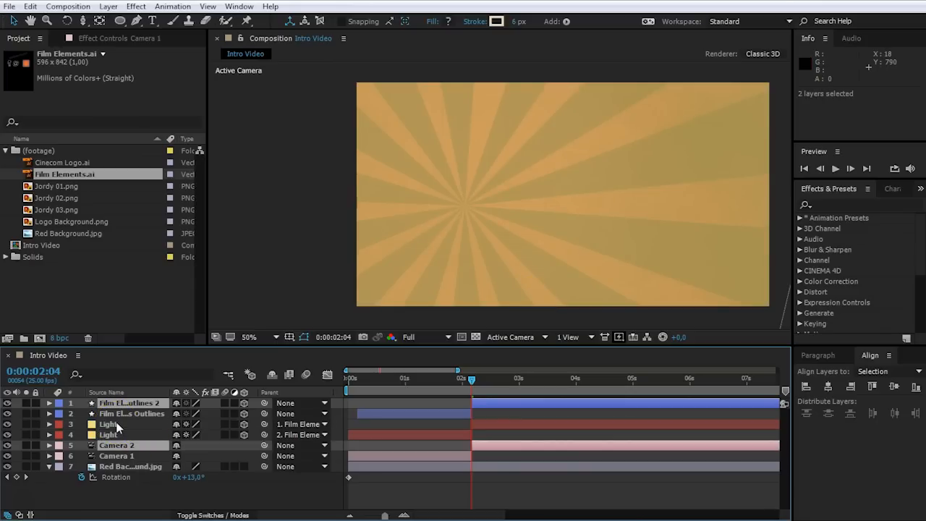
pyautogui.press('Delete')
# - Delete Mask 1 from the second Light layer so that the light fills the whole frame
pyautogui.moveTo(471, 380); pyautogui.dragTo(487, 381)
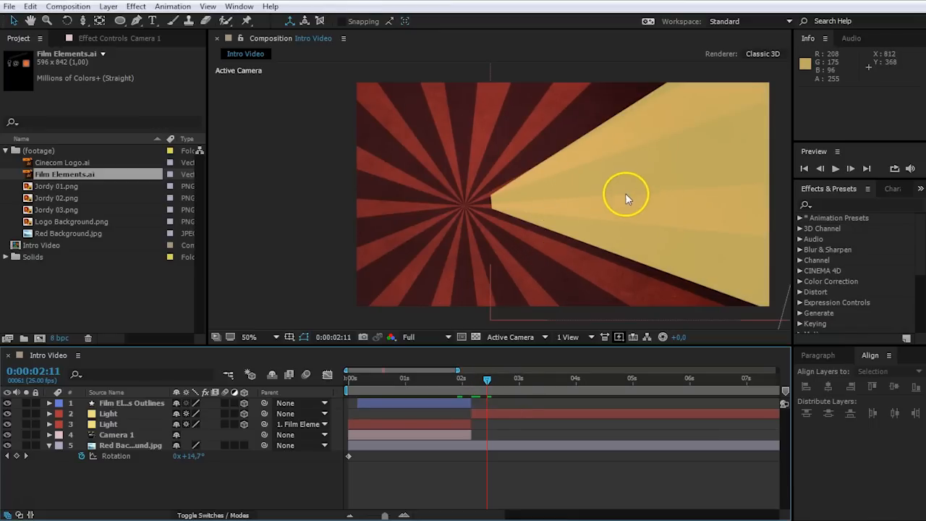
pyautogui.click(483, 415)
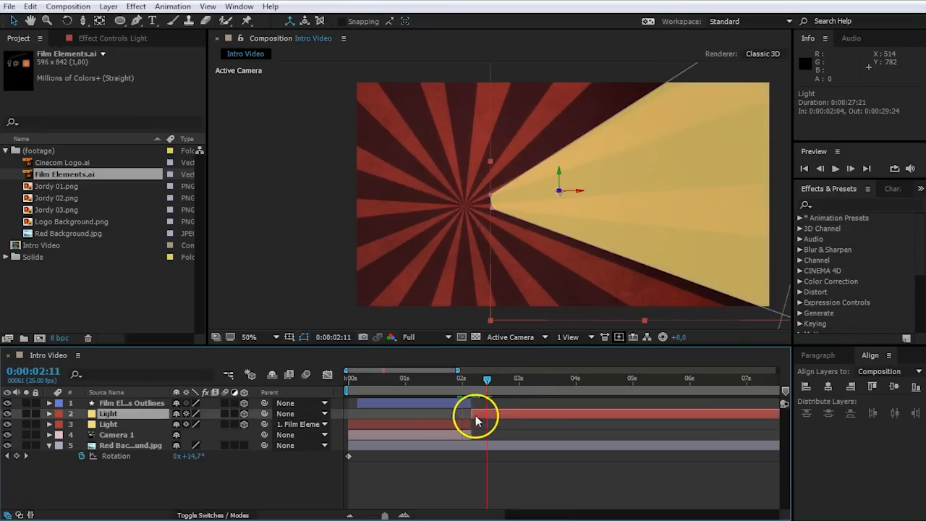
pyautogui.click(49, 414)
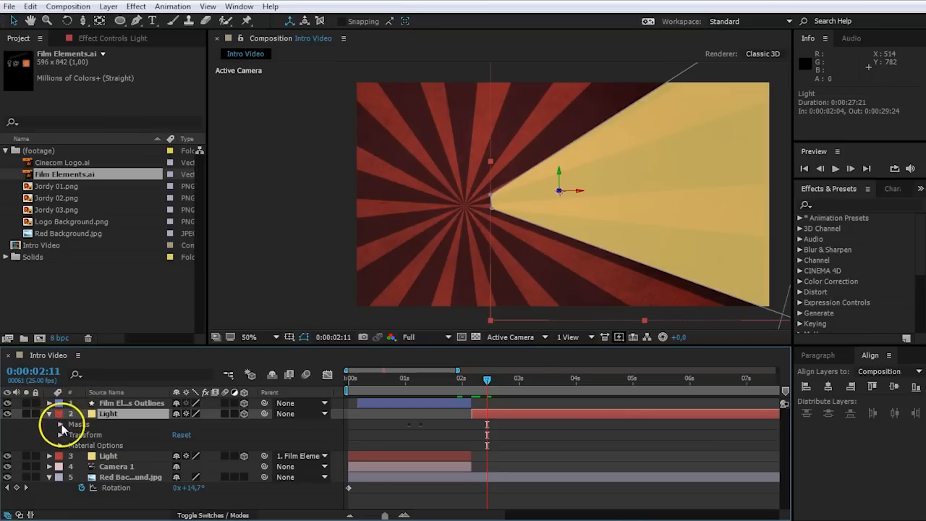
pyautogui.click(61, 424)
pyautogui.click(100, 436)
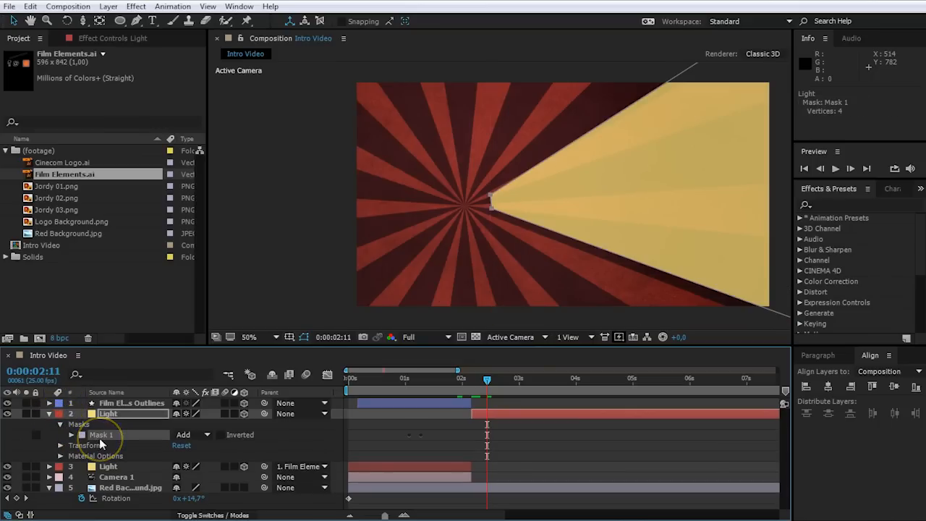
pyautogui.press('Delete')
pyautogui.click(49, 414)
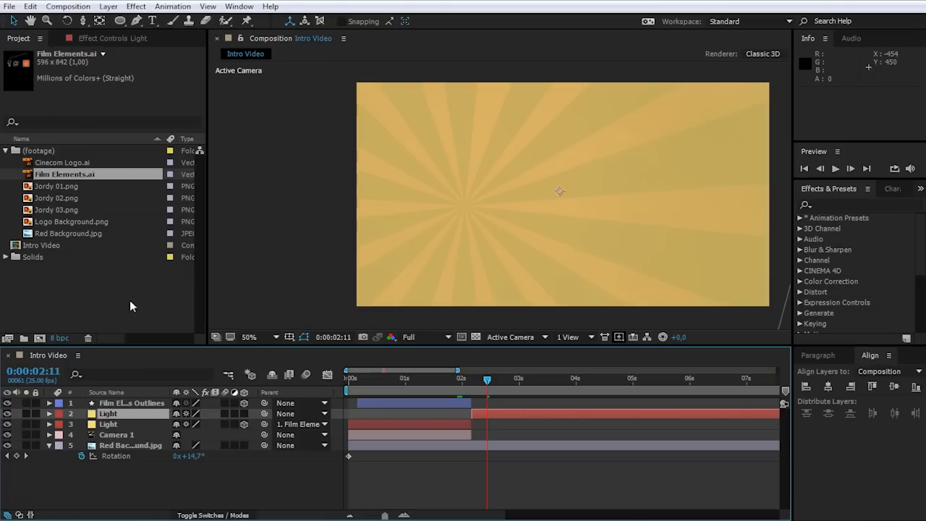
# - Remove the wiggle(5,20) expression from the Opacity of the second Light layer
pyautogui.press('t')
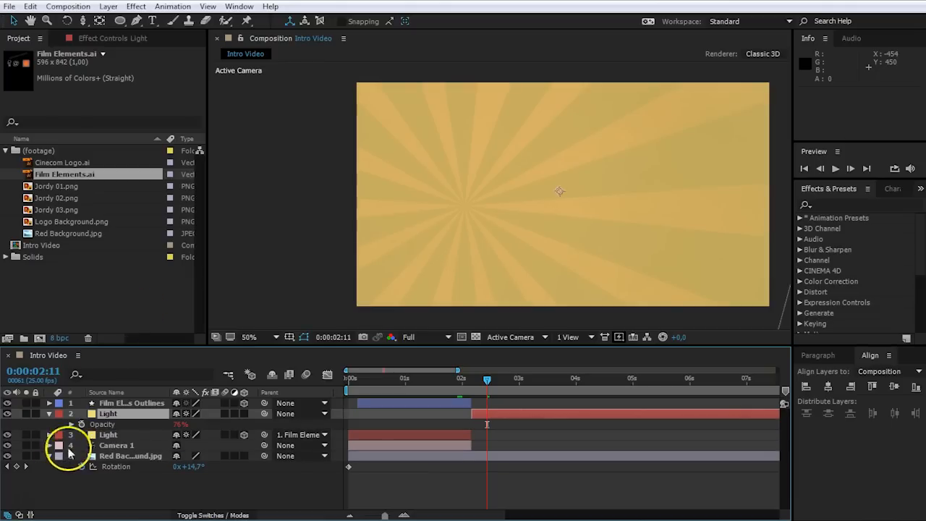
pyautogui.keyDown('alt'); pyautogui.click(80, 424); pyautogui.keyUp('alt')
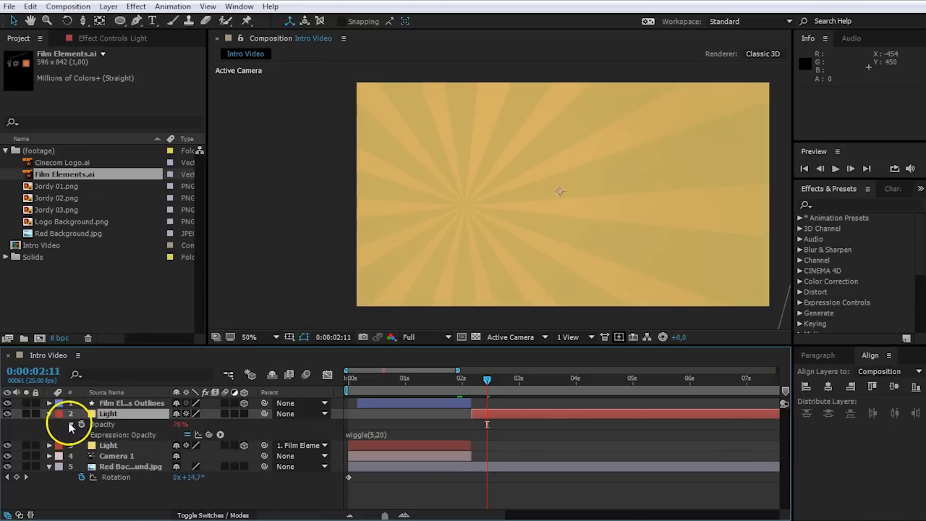
pyautogui.click(407, 434)
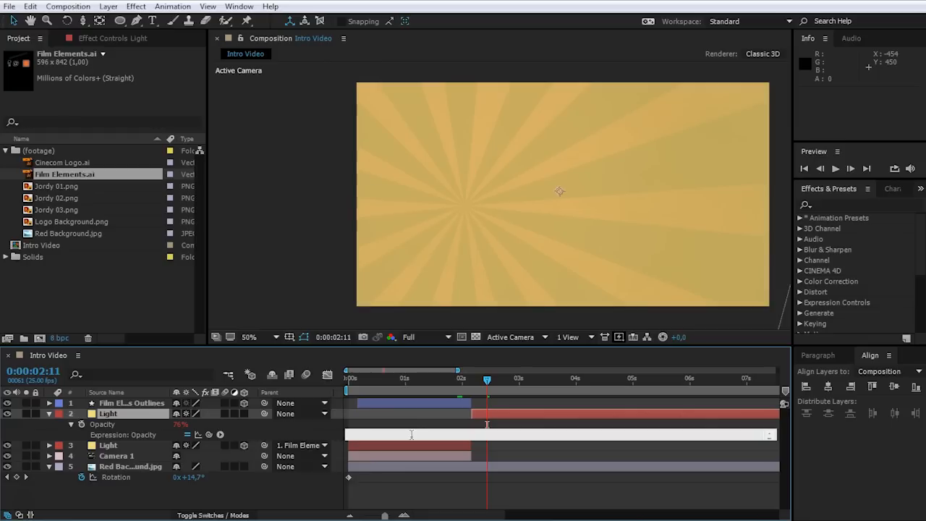
pyautogui.click(326, 492)
# - Preview the transition from the camera push into the full-frame light, starting at 0:00:01:19
pyautogui.click(486, 418)
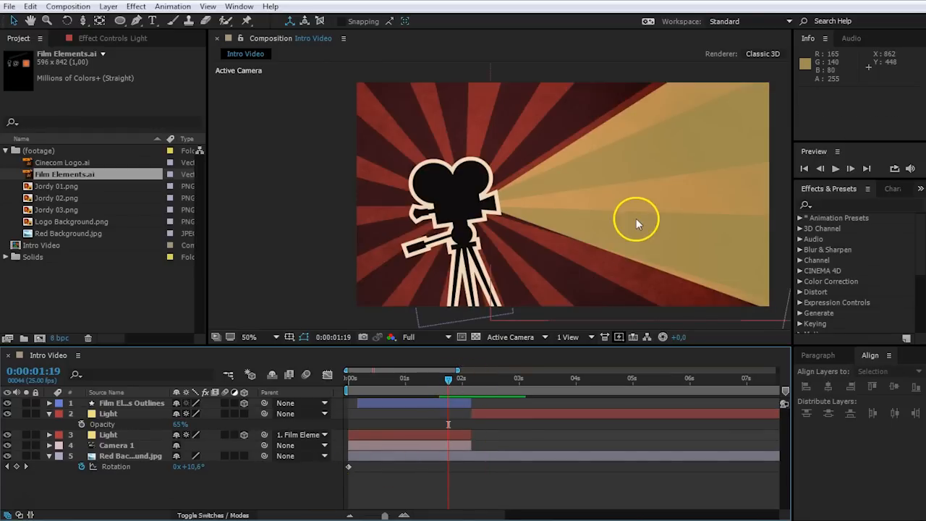
pyautogui.press('space')
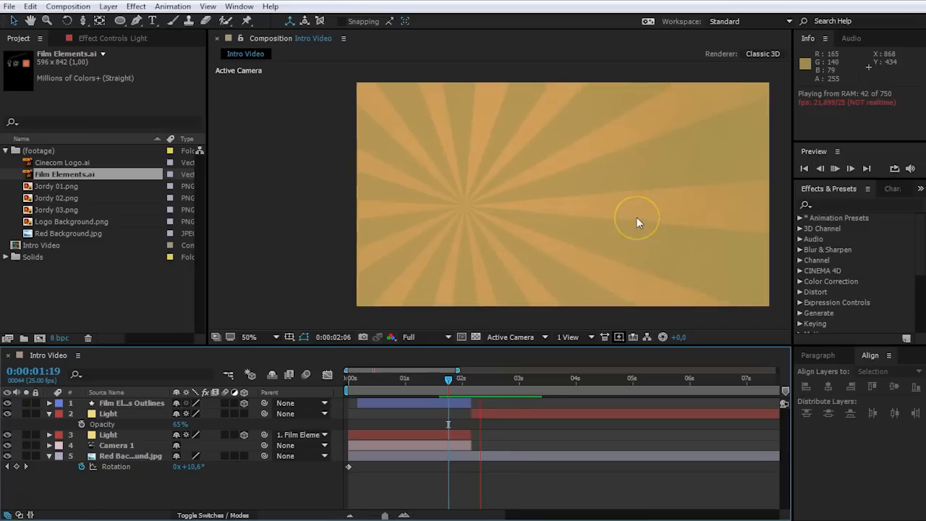
pyautogui.press('space')
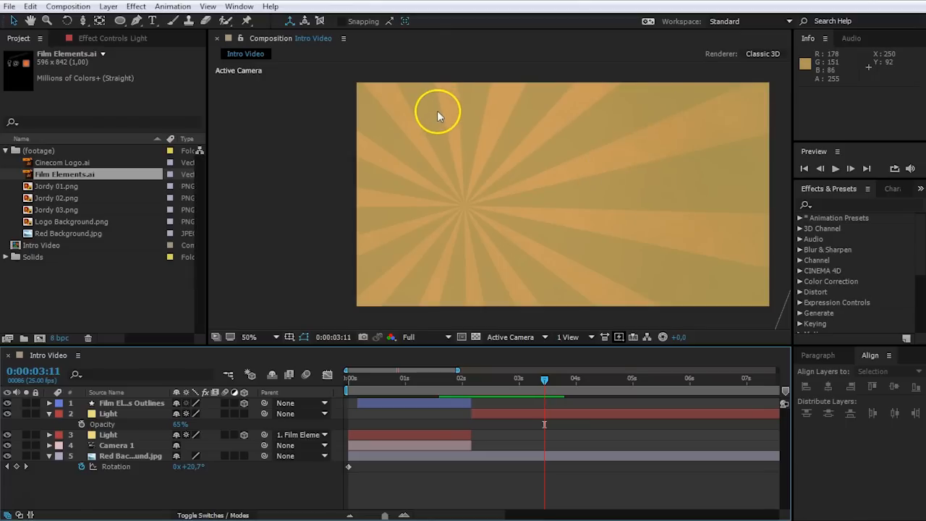
# - Create a composition named Text 1 with the HDV/HDTV 720 25 preset and a duration of 0:00:30:00
pyautogui.click(76, 274)
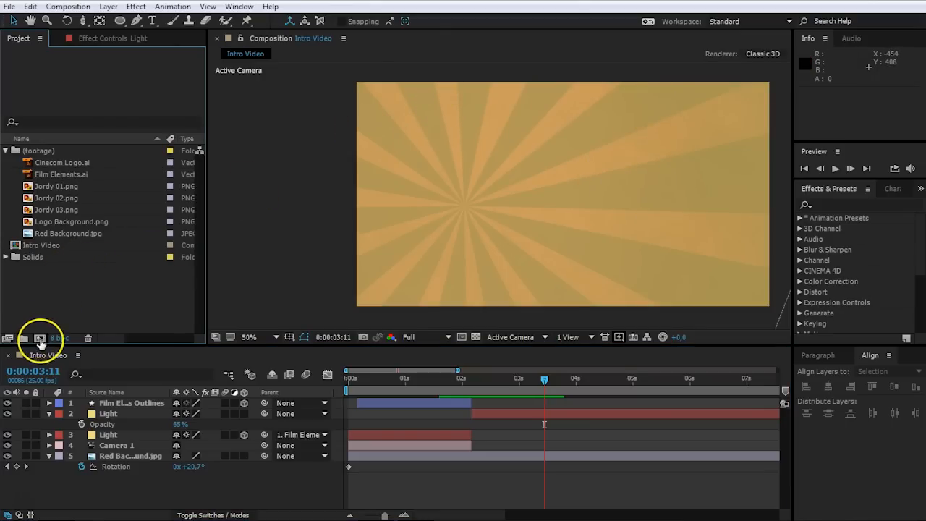
pyautogui.click(39, 339)
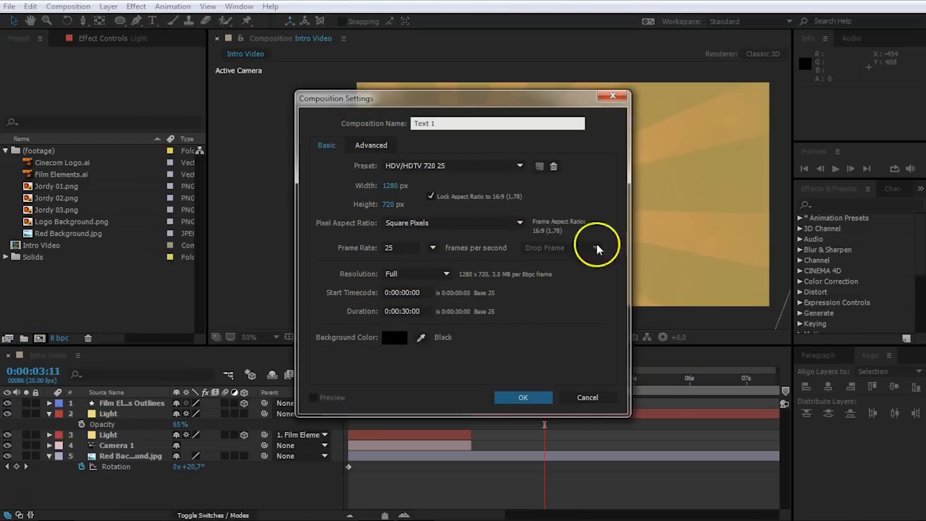
pyautogui.click(539, 398)
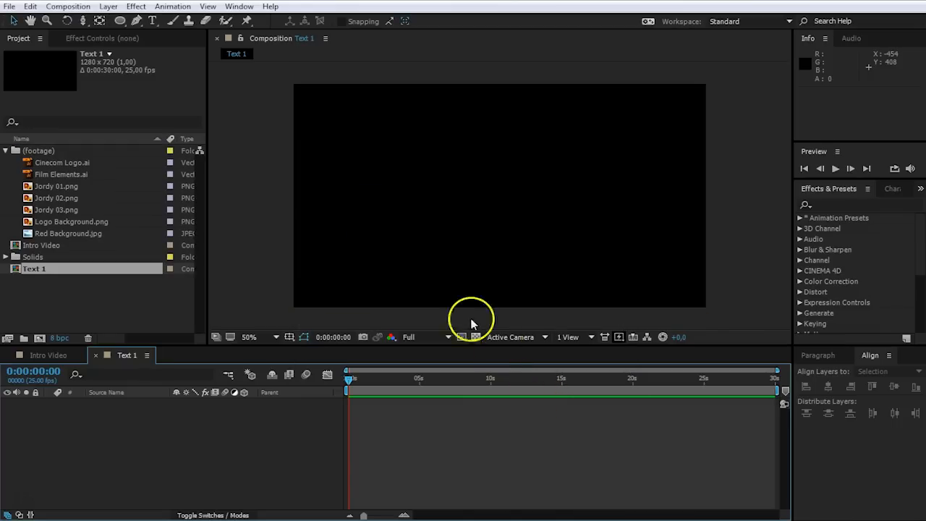
# - Add a FILM MAKING text layer in the Franchise font, enlarge it and centre it at a Position of about 258, 482
pyautogui.click(153, 20)
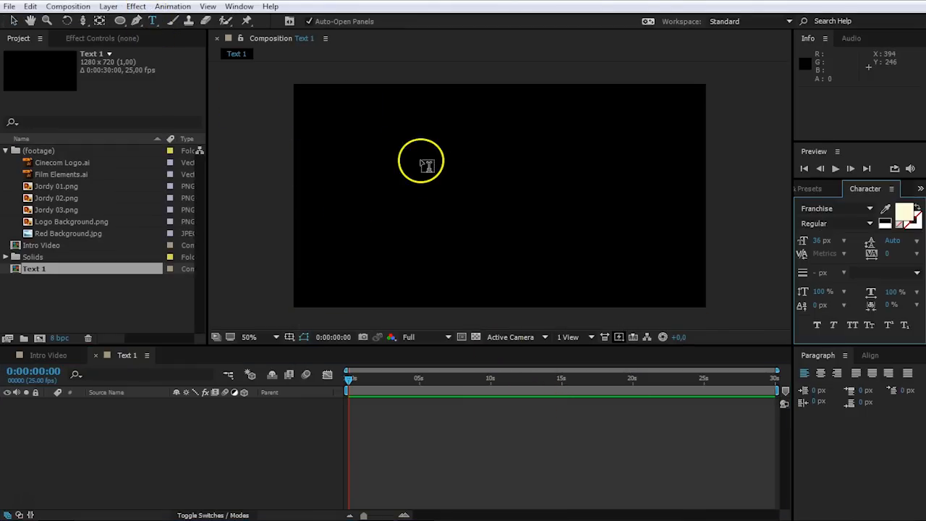
pyautogui.click(413, 165)
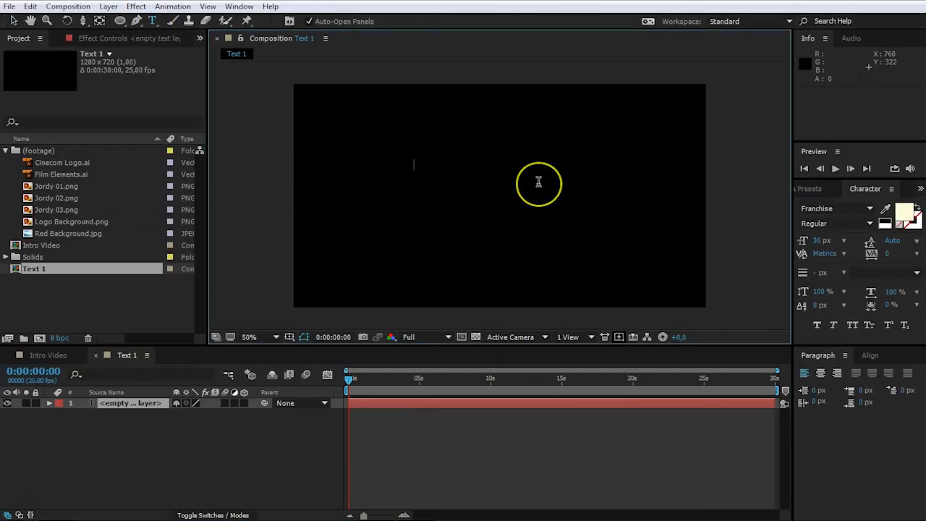
pyautogui.write('FILM MAKE')
pyautogui.press('BackSpace')
pyautogui.press('BackSpace')
pyautogui.press('BackSpace')
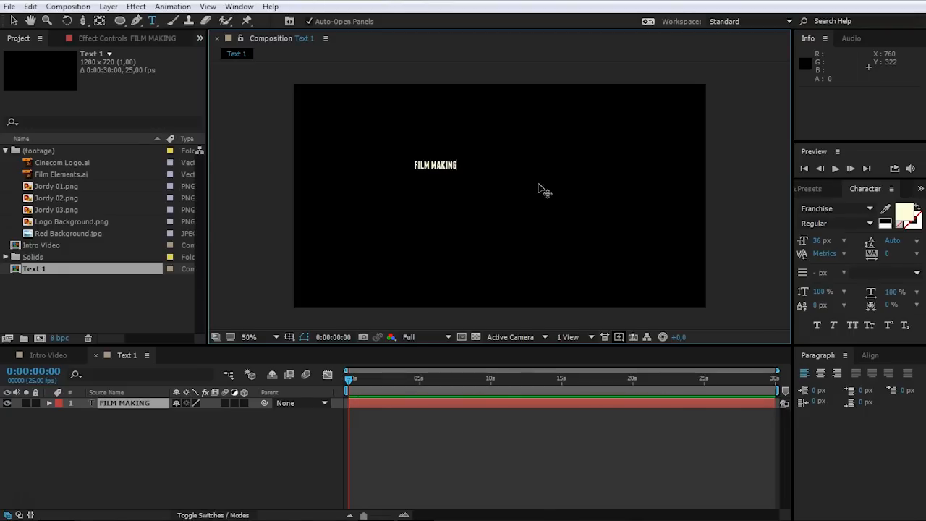
pyautogui.click(13, 20)
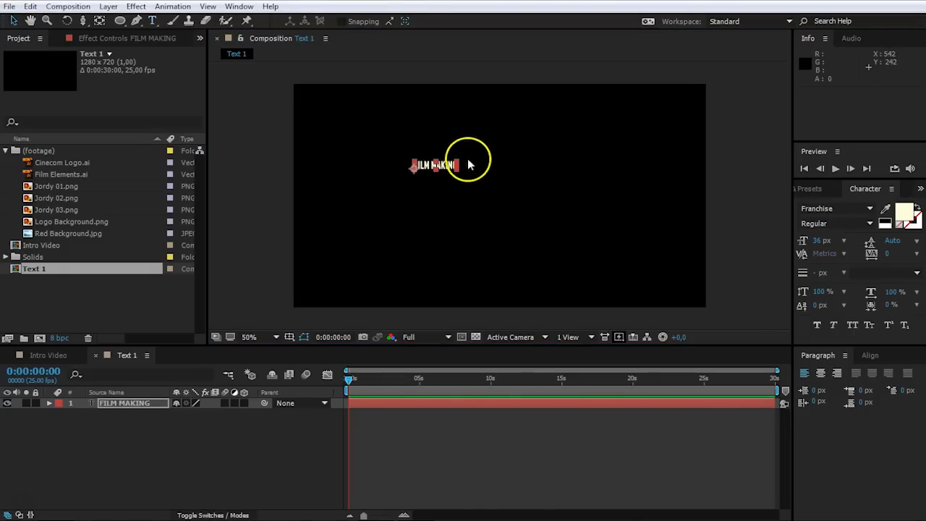
pyautogui.moveTo(459, 165); pyautogui.dragTo(589, 205)
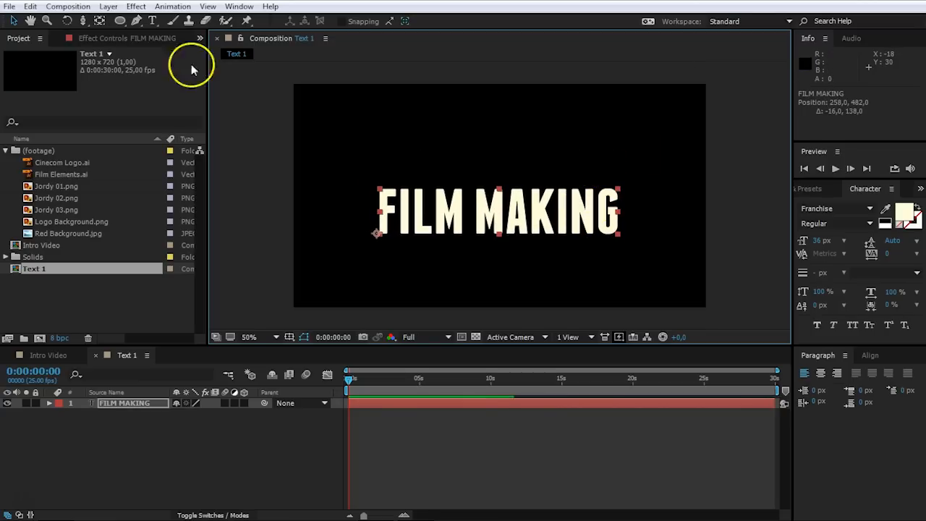
# - Draw a rectangle shape layer around the FILM MAKING text and place it below the text layer
pyautogui.click(120, 20)
pyautogui.click(244, 20)
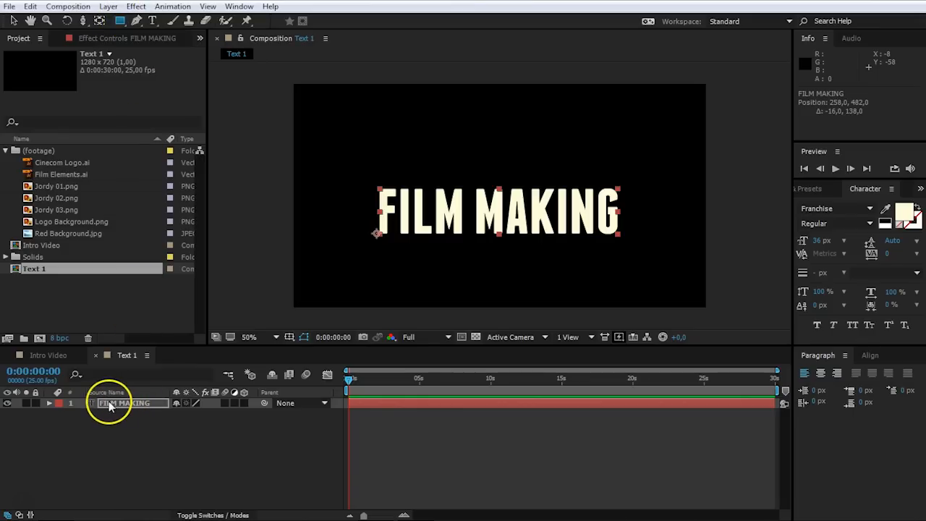
pyautogui.click(237, 442)
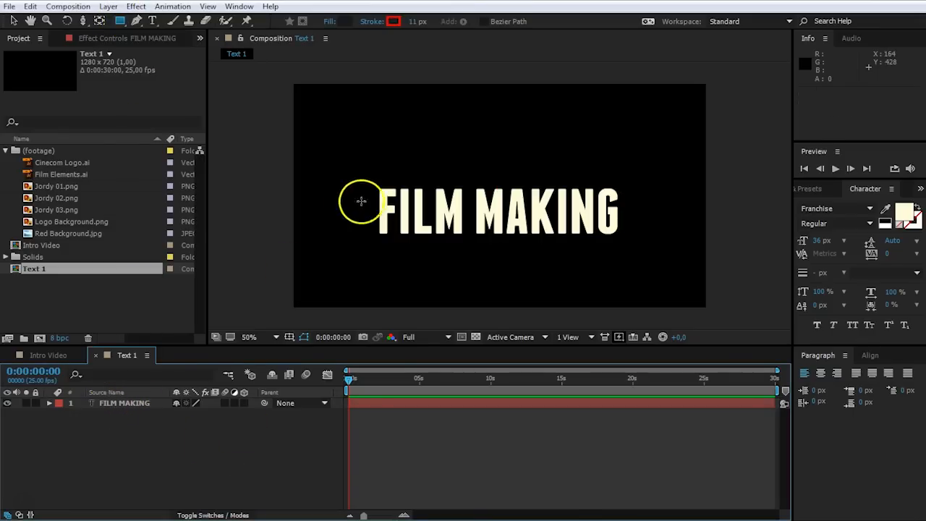
pyautogui.moveTo(375, 183); pyautogui.dragTo(630, 246)
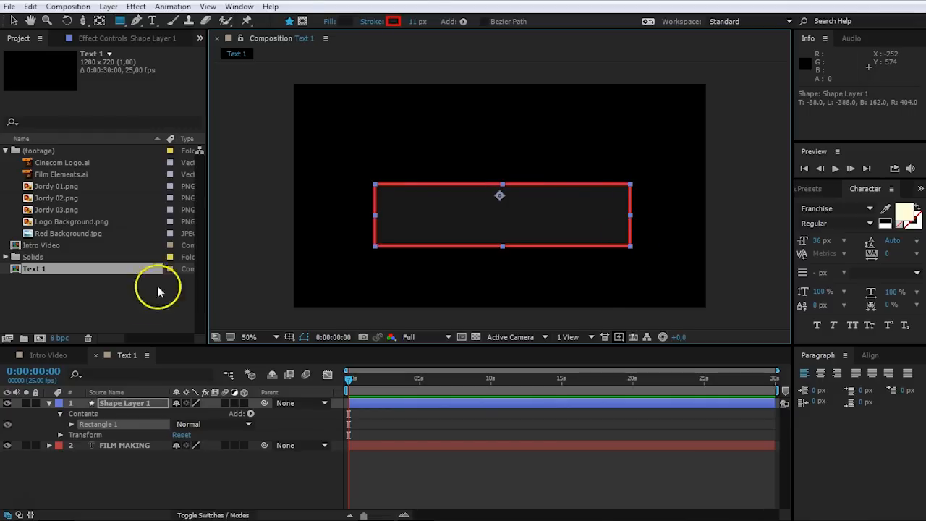
pyautogui.moveTo(152, 406); pyautogui.dragTo(149, 459)
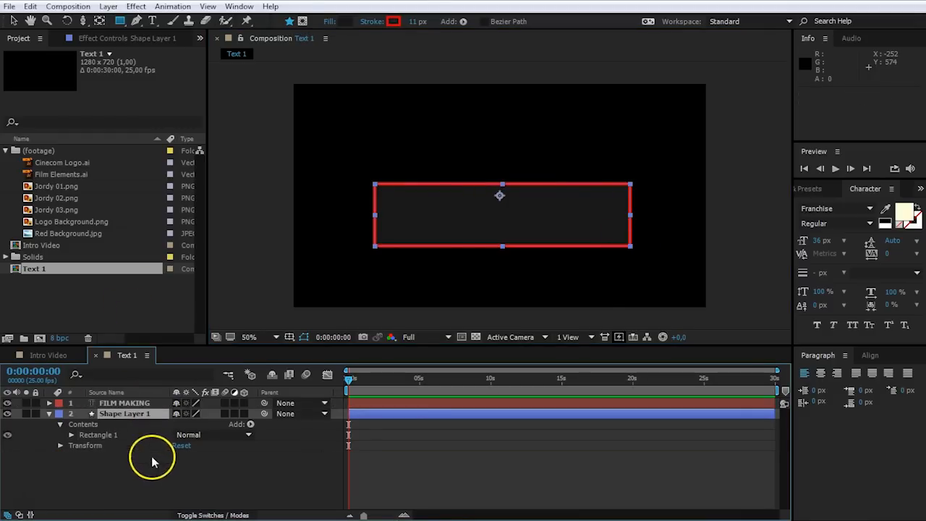
# - Resize the rectangle to frame the text evenly and move it to a Position of about 628, 358
pyautogui.click(13, 21)
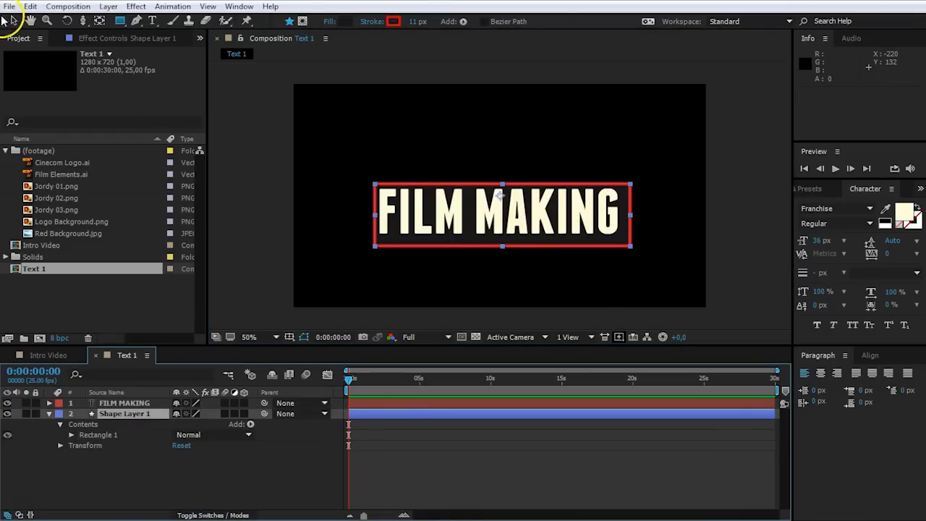
pyautogui.moveTo(631, 249); pyautogui.dragTo(630, 213)
pyautogui.moveTo(499, 184); pyautogui.dragTo(498, 184)
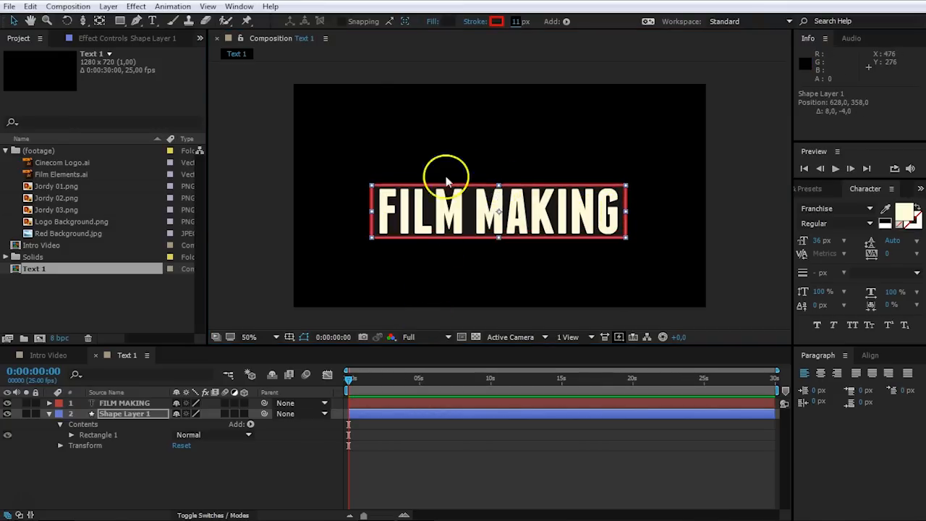
# - Set the rectangle's stroke width to 0 px and keep its fill colour at 191919
pyautogui.moveTo(515, 22); pyautogui.dragTo(462, 21)
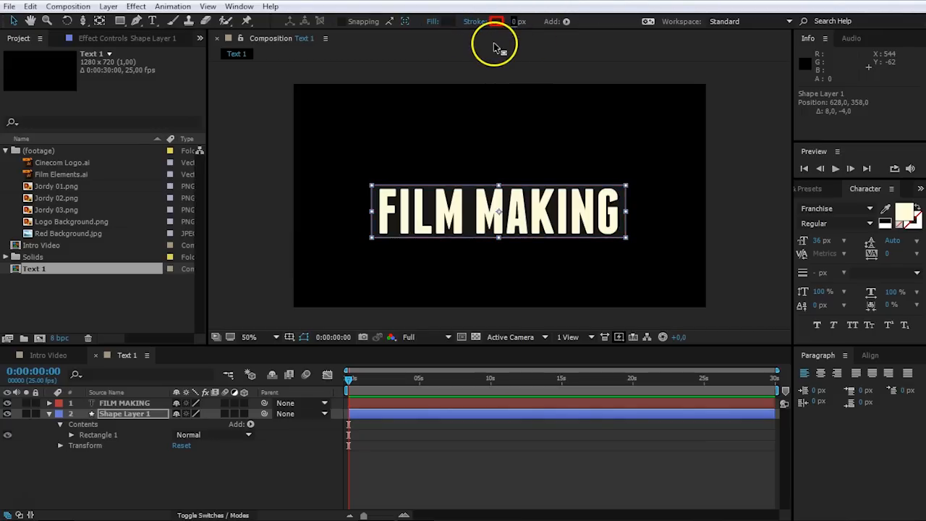
pyautogui.click(447, 25)
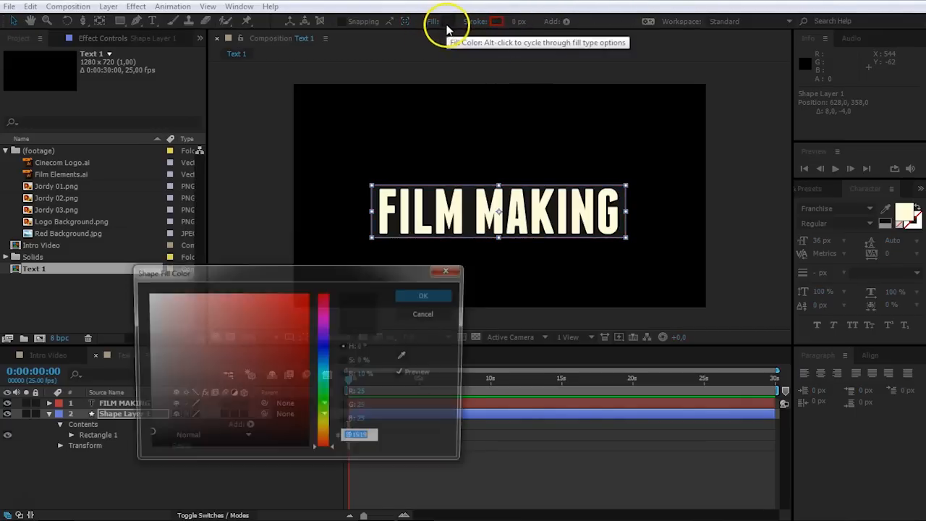
pyautogui.click(444, 296)
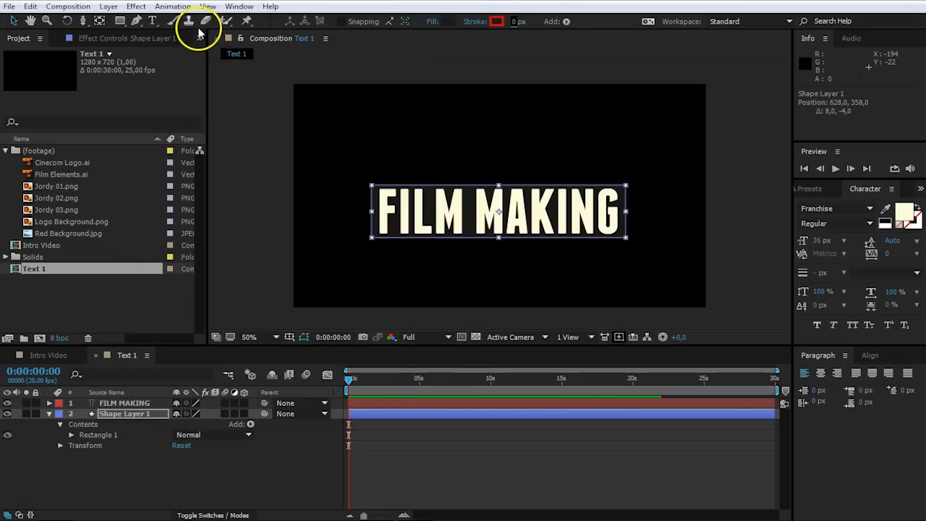
# - Draw a narrow four-point tapered arm with the Pen tool from the FILM MAKING box up past the composition's top edge, within the same shape layer
pyautogui.click(136, 21)
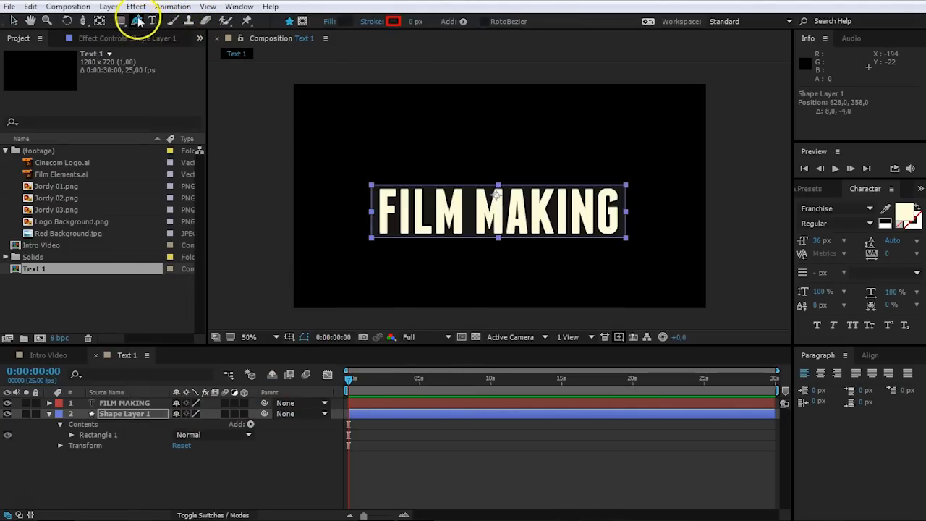
pyautogui.click(476, 77)
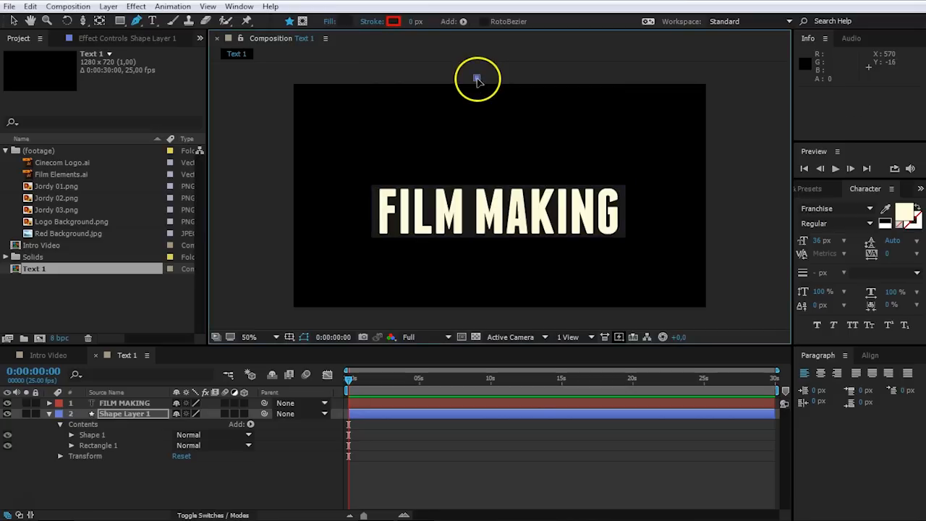
pyautogui.click(473, 187)
pyautogui.click(496, 187)
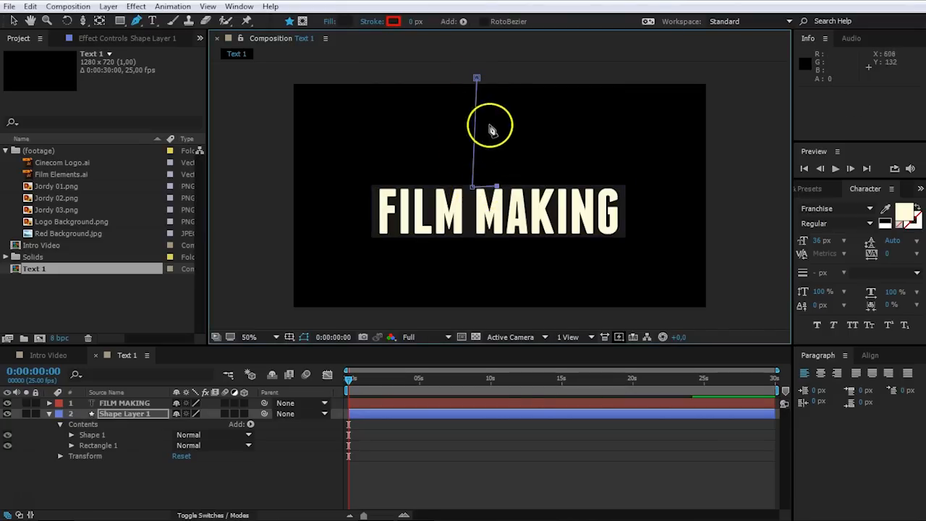
pyautogui.click(478, 77)
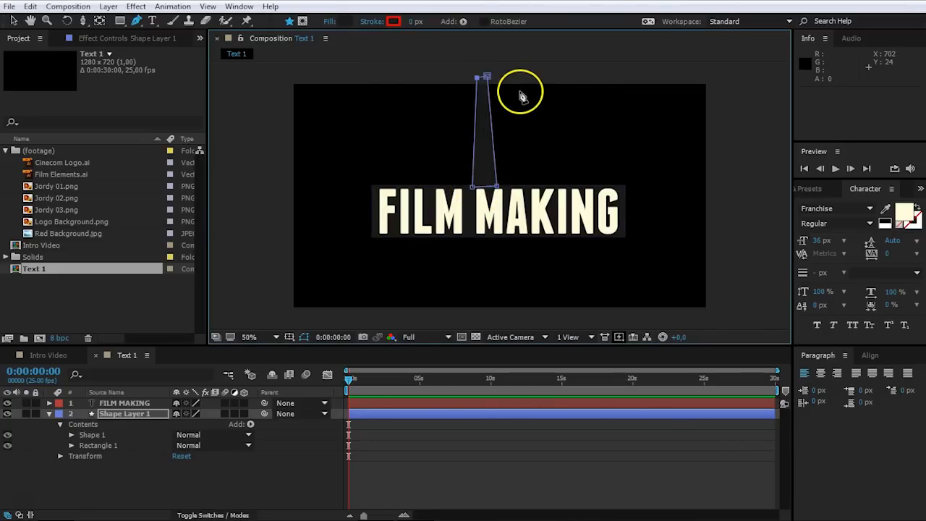
pyautogui.click(12, 21)
pyautogui.click(374, 400)
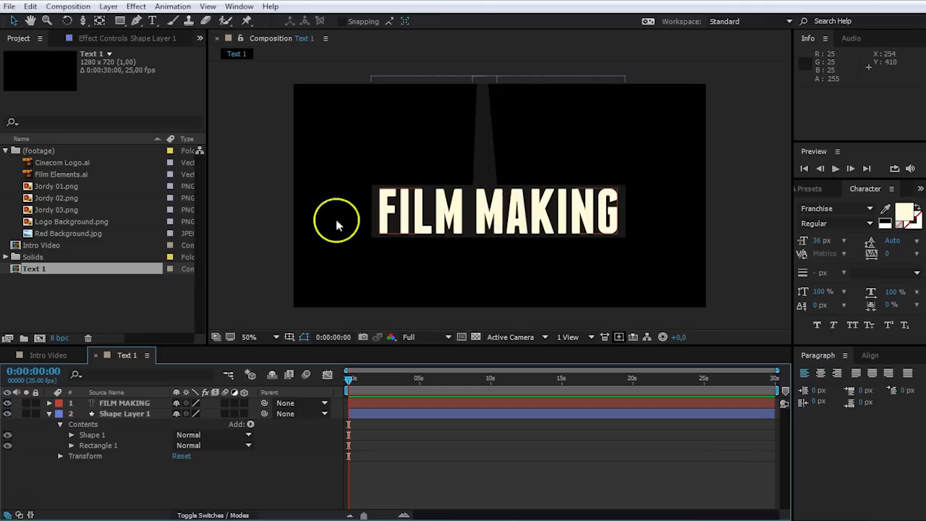
# - Place the Text 1 composition in the Intro Video composition as the uppermost layer
pyautogui.click(36, 359)
pyautogui.click(38, 272)
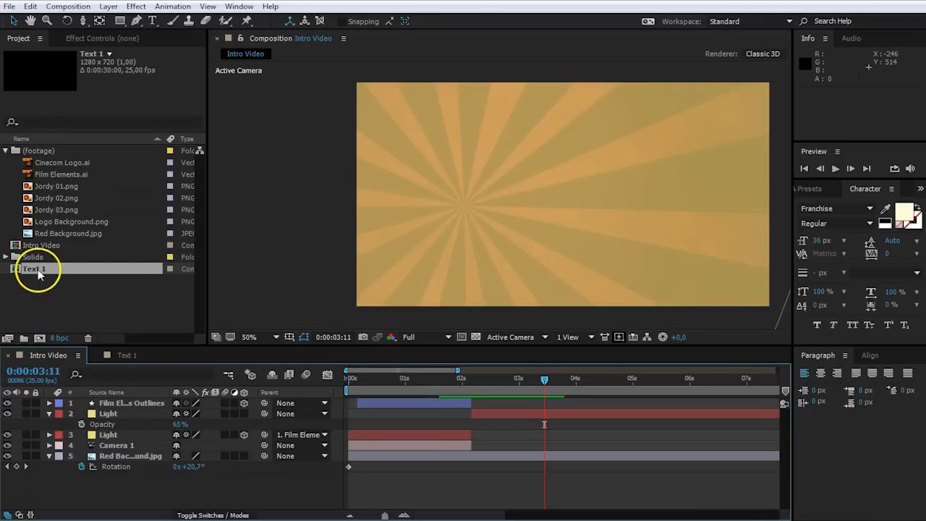
pyautogui.moveTo(17, 272); pyautogui.dragTo(558, 197)
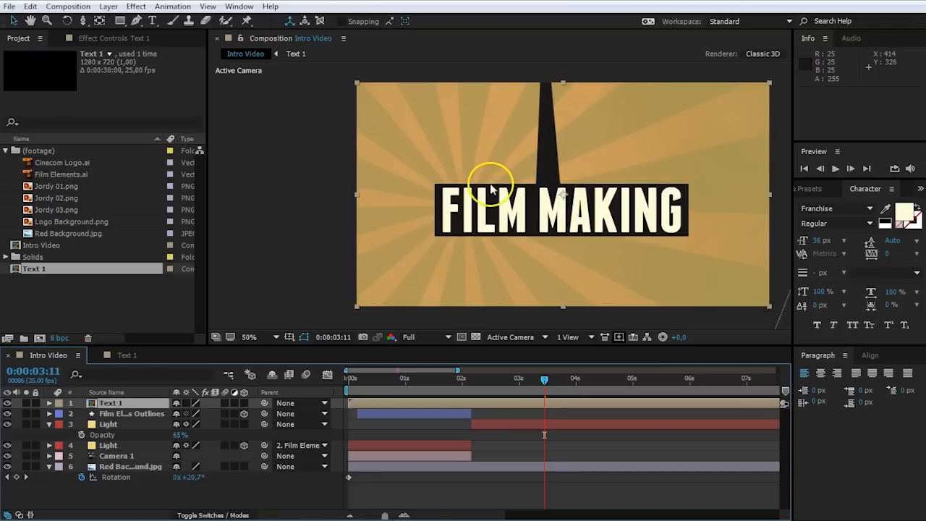
# - Turn on continuous rasterization for the Text 1 layer and scale it to about 74%
pyautogui.moveTo(355, 307); pyautogui.dragTo(50, 439)
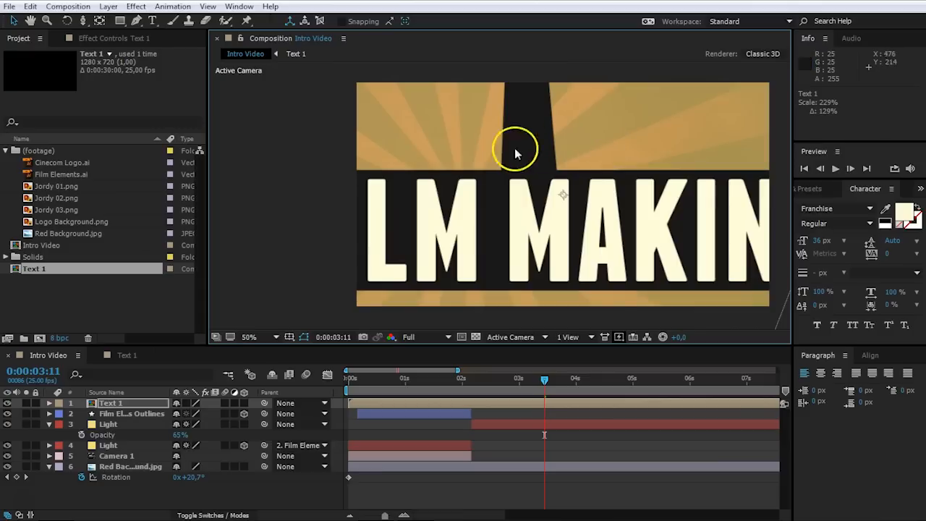
pyautogui.scroll(2, 523, 196)
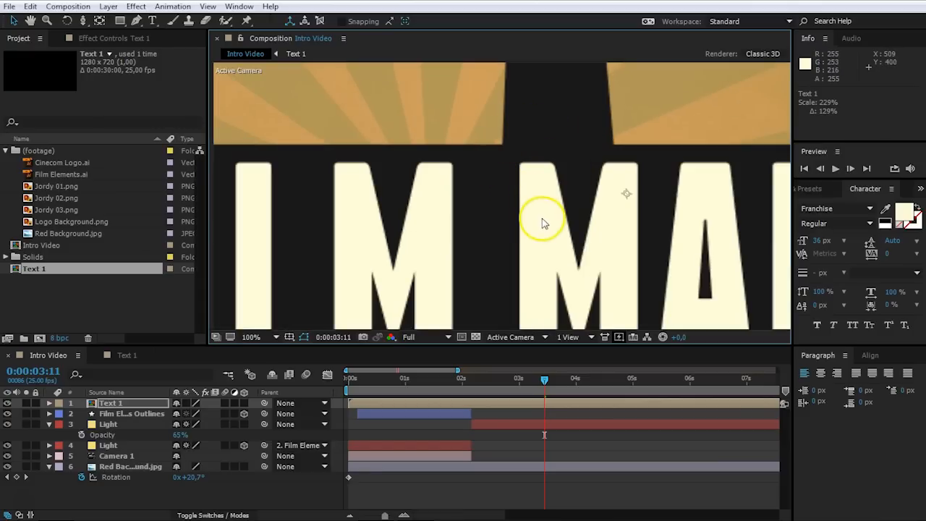
pyautogui.click(187, 403)
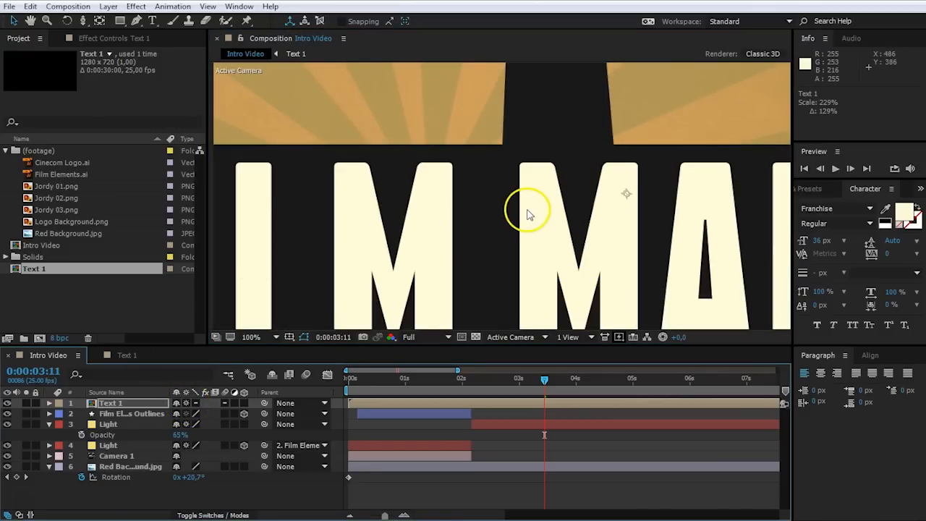
pyautogui.scroll(-4, 562, 138)
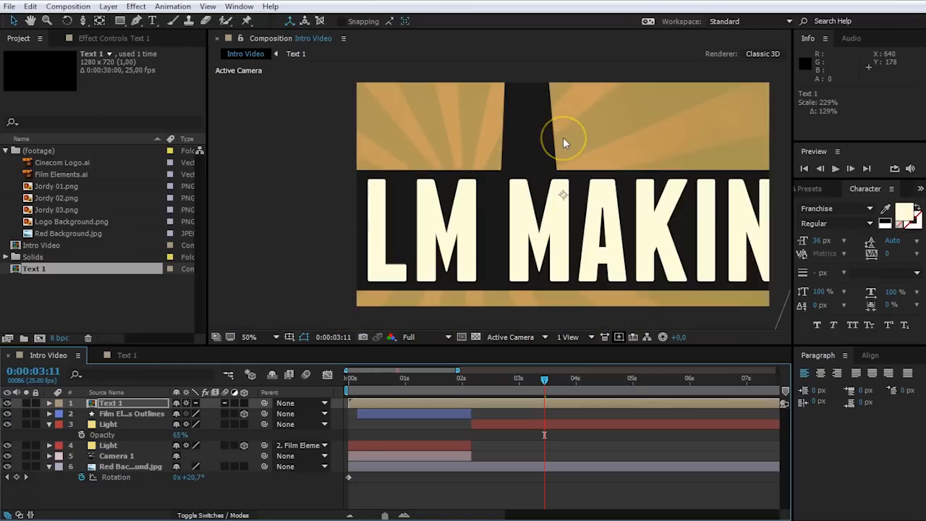
pyautogui.press('.')
pyautogui.press('.')
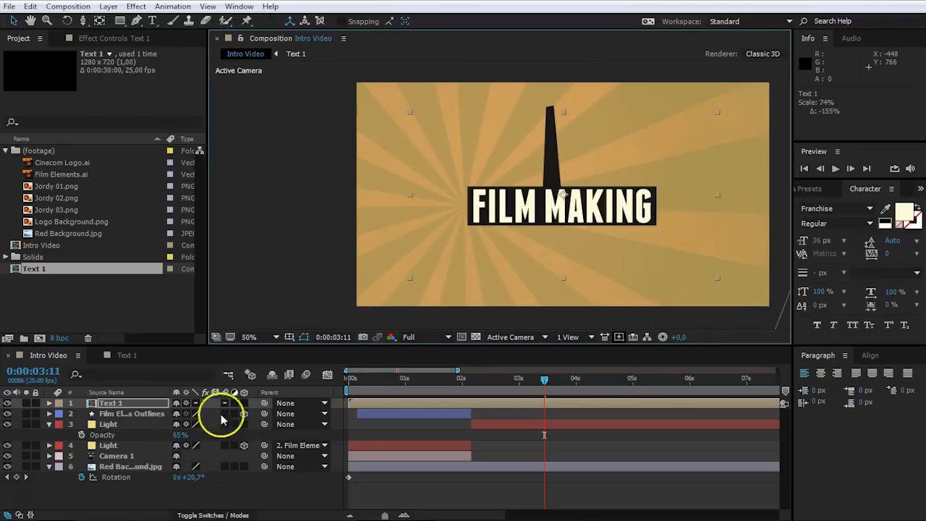
# - Move the Text 1 layer above the frame to about 578, -184 and start its Position keyframes at 0:00:02:11
pyautogui.moveTo(593, 210); pyautogui.dragTo(570, 60)
pyautogui.press('h')
pyautogui.moveTo(589, 159); pyautogui.dragTo(515, 179)
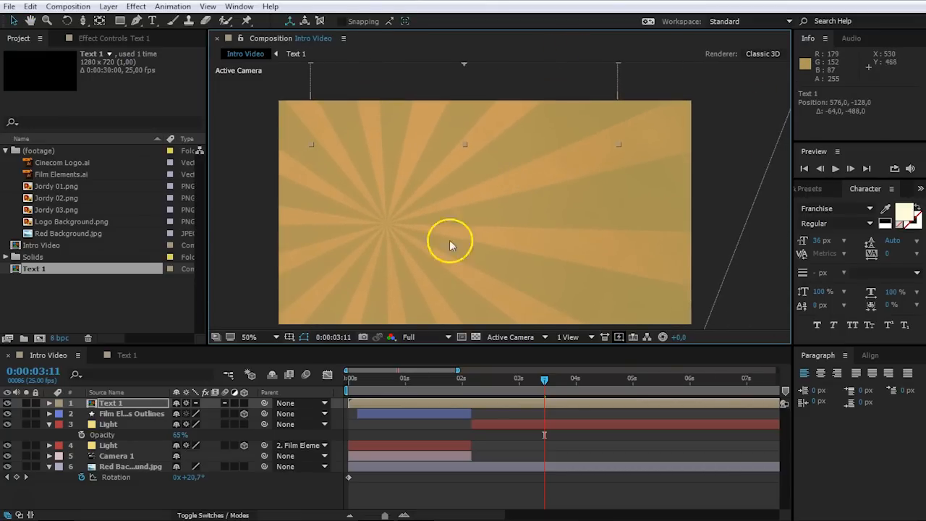
pyautogui.moveTo(465, 382); pyautogui.dragTo(487, 384)
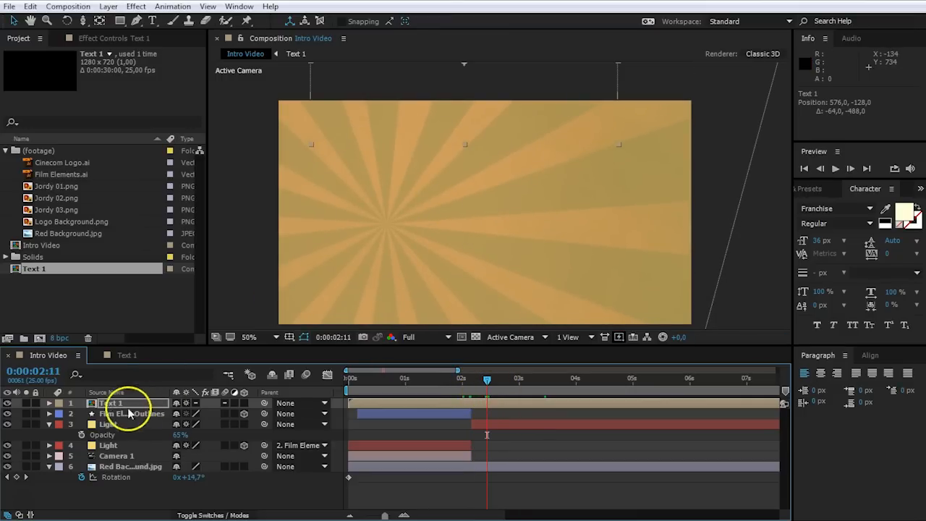
pyautogui.moveTo(481, 83); pyautogui.dragTo(481, 62)
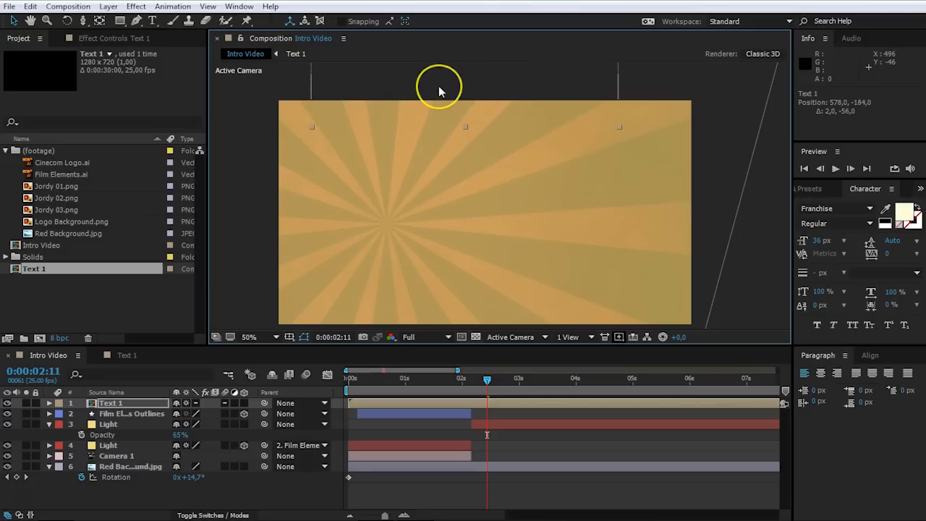
pyautogui.press('p')
pyautogui.click(81, 413)
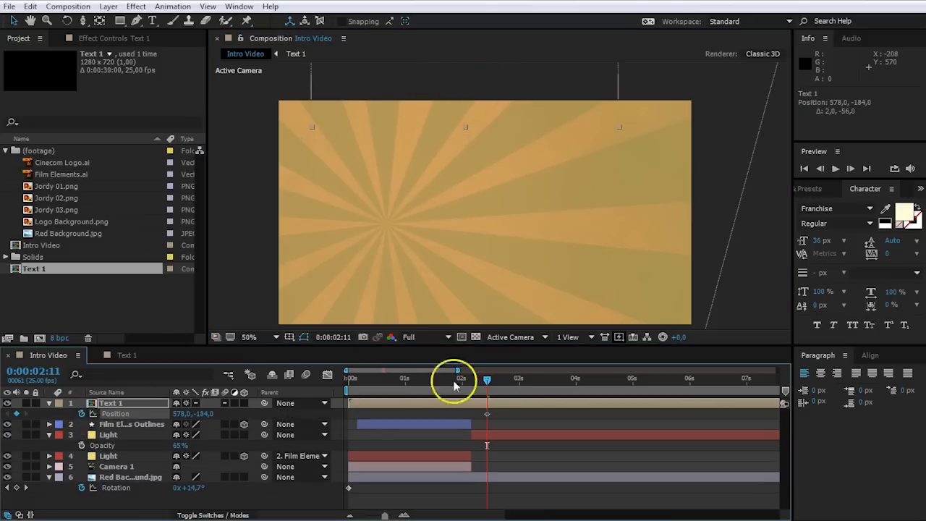
# - Keyframe Text 1 dropping into the frame with small bounces, ending at a Position of about 588, 218 at 0:00:02:22
pyautogui.moveTo(488, 386); pyautogui.dragTo(498, 384)
pyautogui.moveTo(496, 78); pyautogui.dragTo(498, 199)
pyautogui.moveTo(498, 382); pyautogui.dragTo(506, 386)
pyautogui.moveTo(516, 151)
pyautogui.mouseDown()
pyautogui.moveTo(509, 105)
pyautogui.moveTo(529, 145)
pyautogui.mouseUp()
pyautogui.click(512, 384)
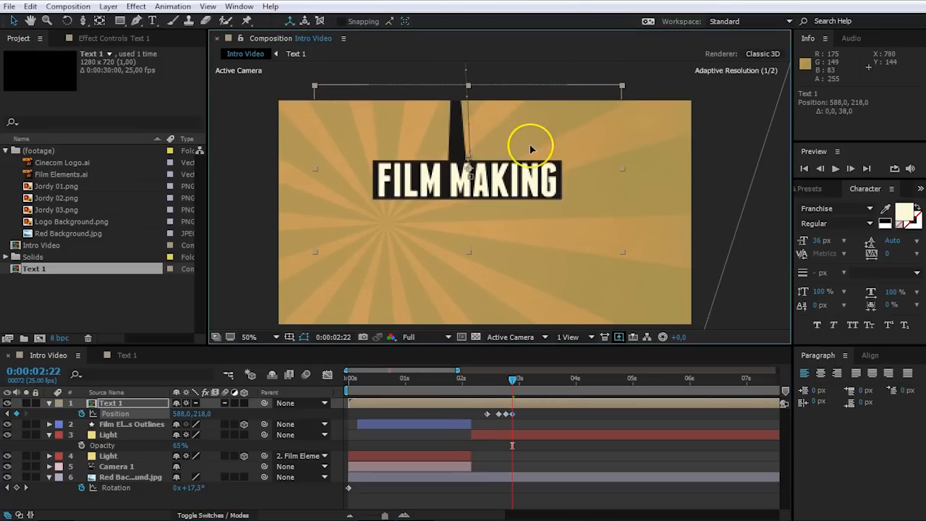
pyautogui.click(530, 114)
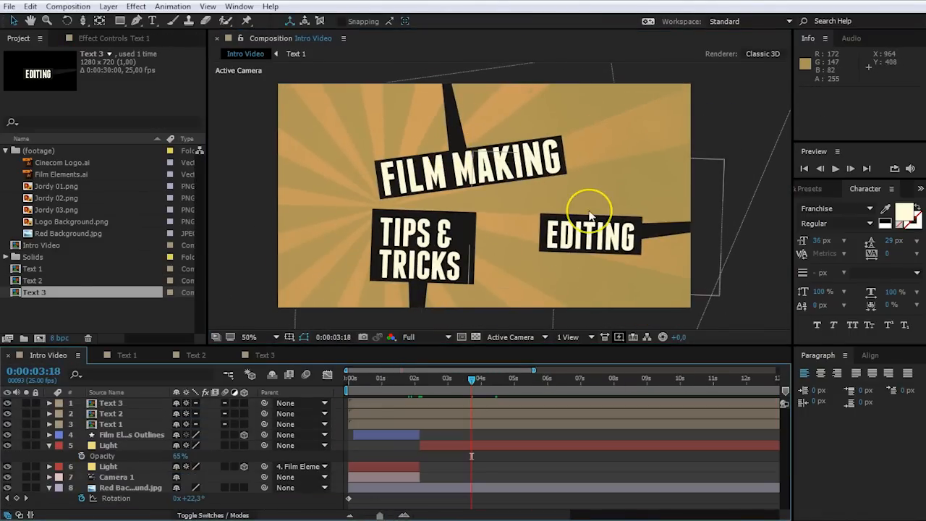
# - Preview the entrance animation of the FILM MAKING, TIPS & TRICKS and EDITING titles
pyautogui.click(383, 373)
pyautogui.press('space')
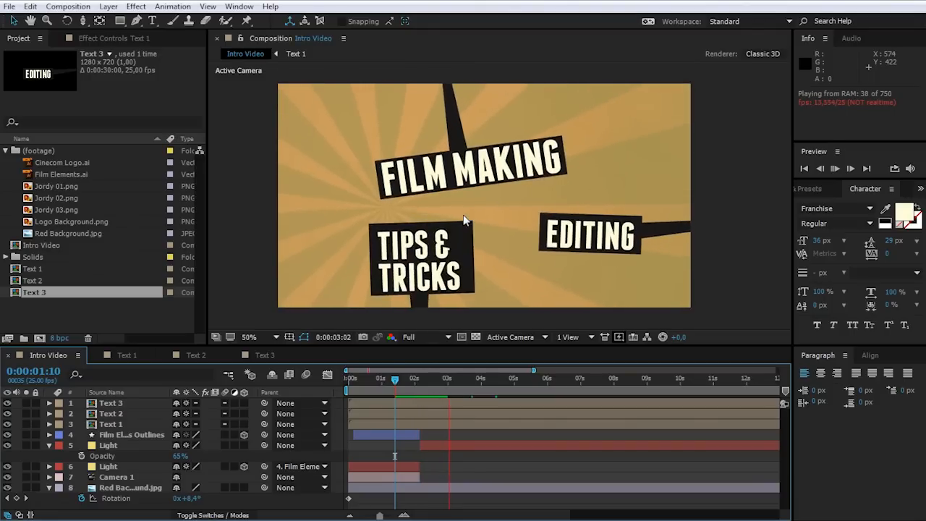
pyautogui.press('space')
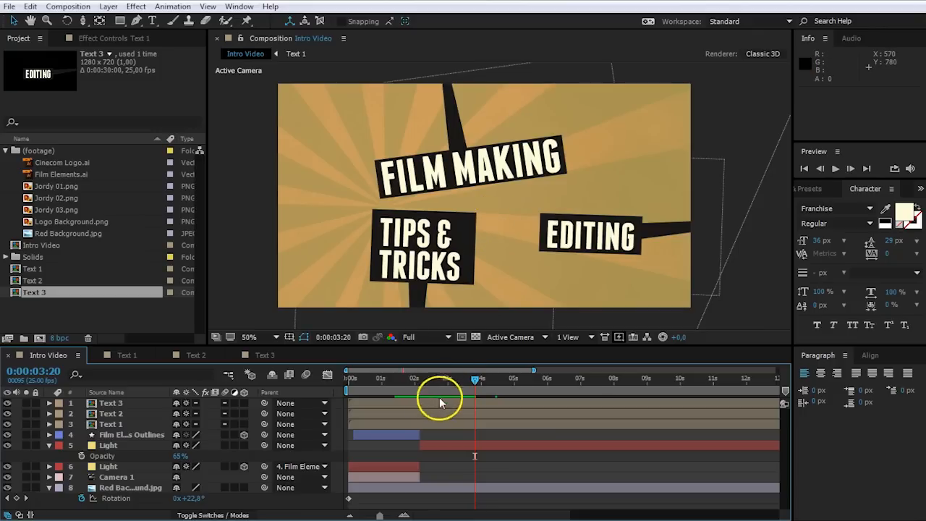
# - Add a holding Position keyframe to the FILM MAKING layer, Text 1, at 0:00:03:20
pyautogui.click(471, 166)
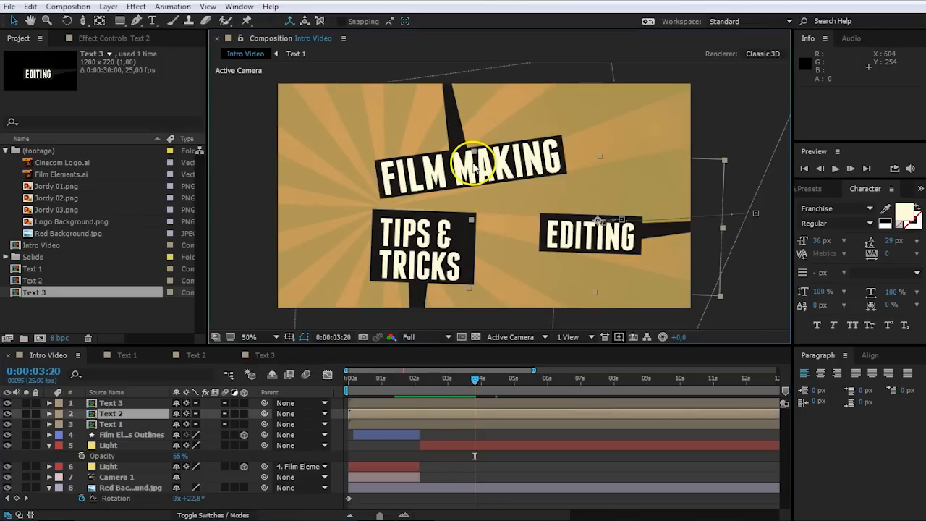
pyautogui.click(442, 166)
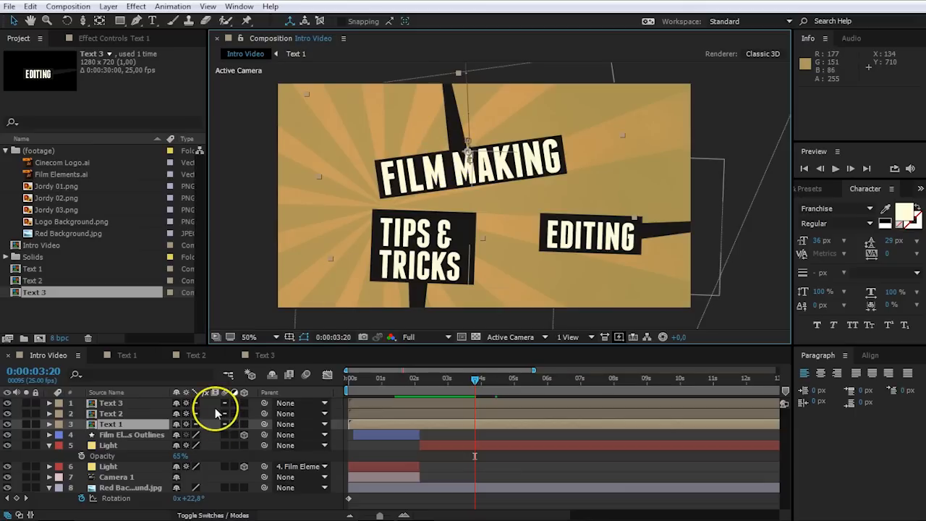
pyautogui.press('p')
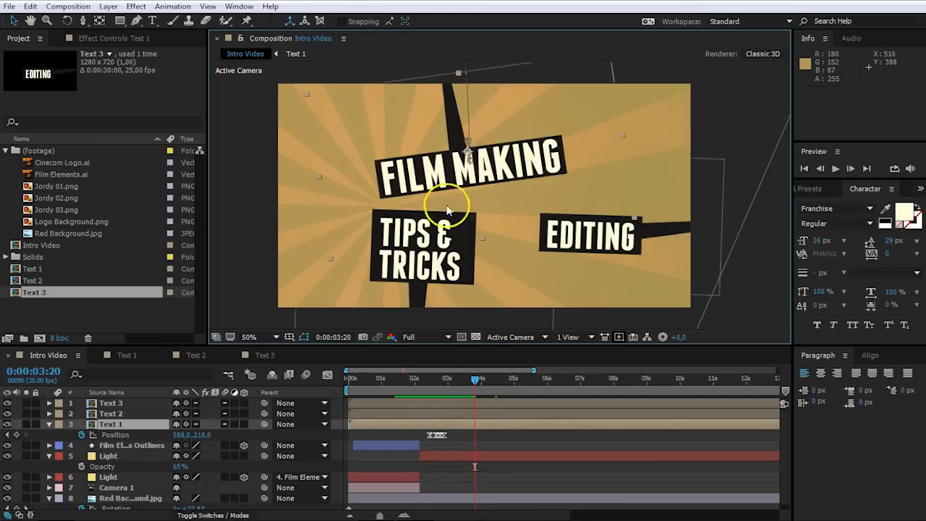
pyautogui.scroll(-2, 540, 157)
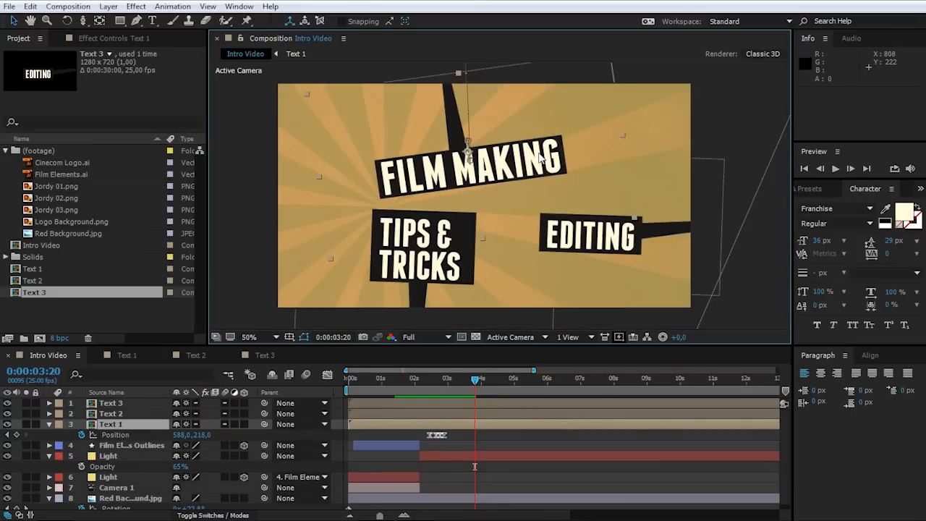
pyautogui.click(16, 434)
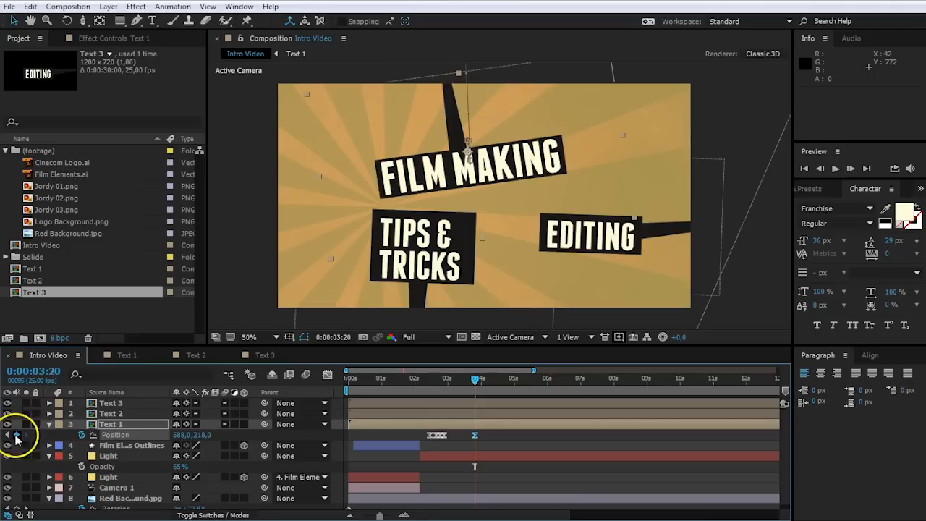
# - Keyframe Text 1 shifting slightly at 0:00:04:02 and leaving above the frame to a Position of about 540, -186
pyautogui.moveTo(475, 379); pyautogui.dragTo(483, 380)
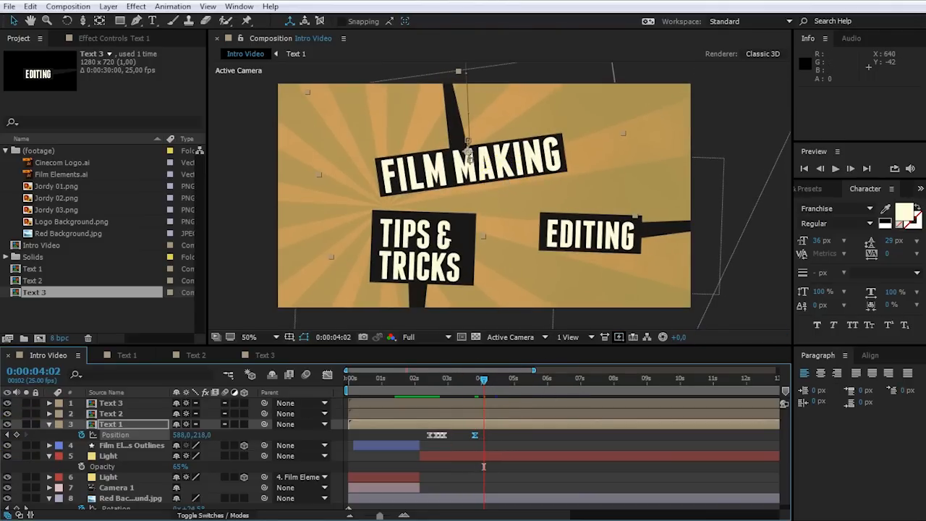
pyautogui.moveTo(513, 154); pyautogui.dragTo(508, 159)
pyautogui.moveTo(484, 379); pyautogui.dragTo(492, 379)
pyautogui.click(519, 172)
pyautogui.scroll(-2, 520, 173)
pyautogui.moveTo(502, 166); pyautogui.dragTo(502, 113)
pyautogui.scroll(2, 496, 200)
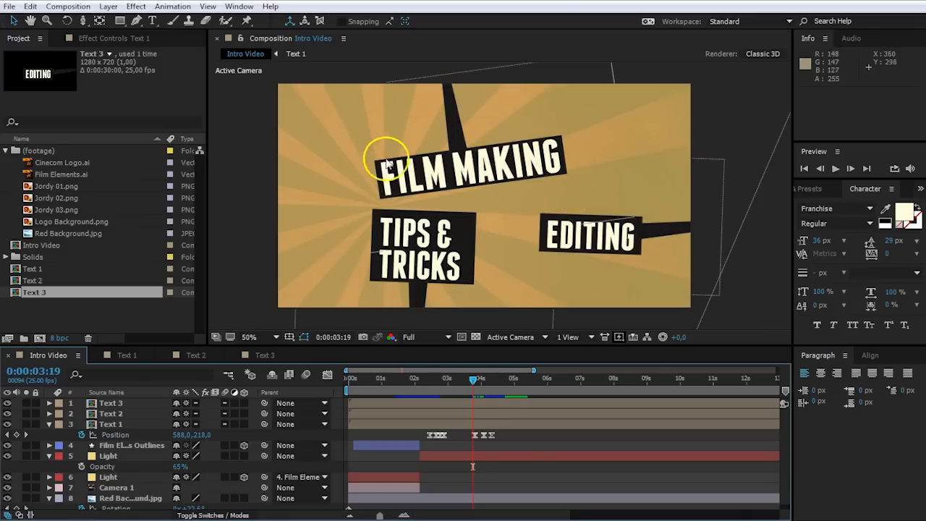
# - Reveal the Position keyframes of the Text 2 and Text 3 layers and preview all three titles entering and leaving
pyautogui.press('space')
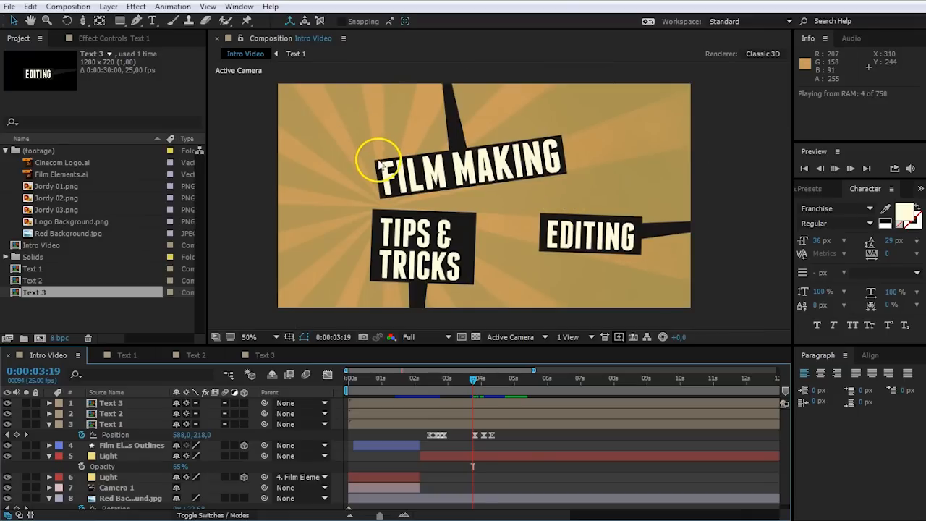
pyautogui.moveTo(489, 381)
pyautogui.mouseDown()
pyautogui.moveTo(502, 392)
pyautogui.moveTo(486, 398)
pyautogui.moveTo(504, 398)
pyautogui.moveTo(487, 398)
pyautogui.mouseUp()
pyautogui.click(111, 413)
pyautogui.click(475, 385)
pyautogui.press('p')
pyautogui.click(110, 403)
pyautogui.press('p')
pyautogui.press('space')
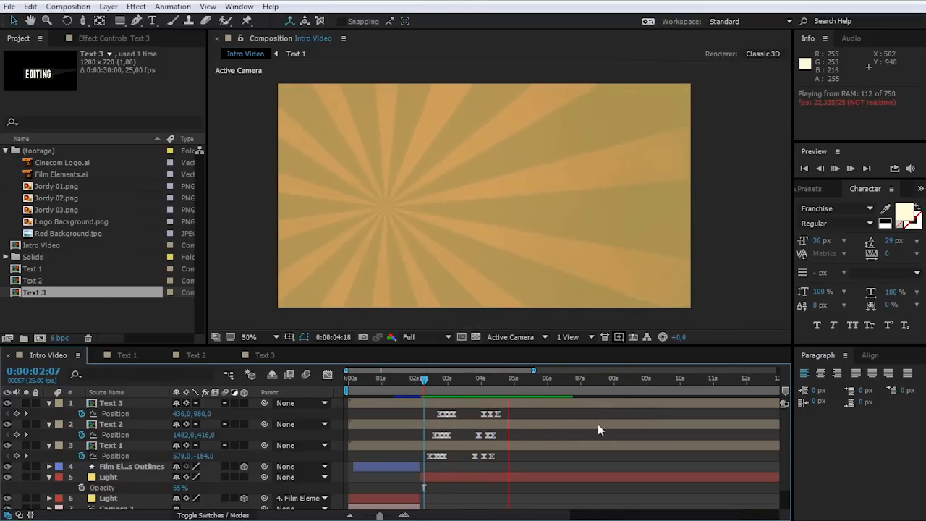
# - Set the current time to 0:00:05:14 and select the Text 3 layer
pyautogui.click(523, 385)
pyautogui.click(534, 386)
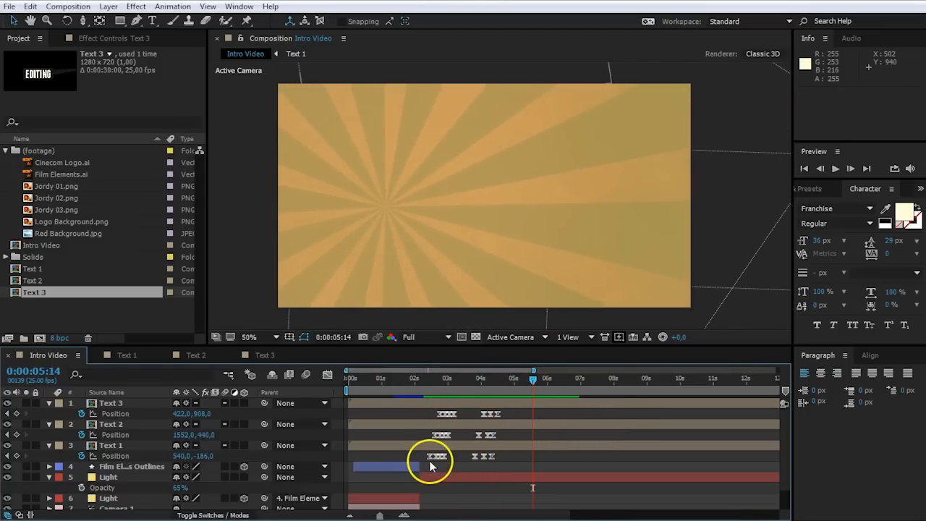
pyautogui.click(141, 445)
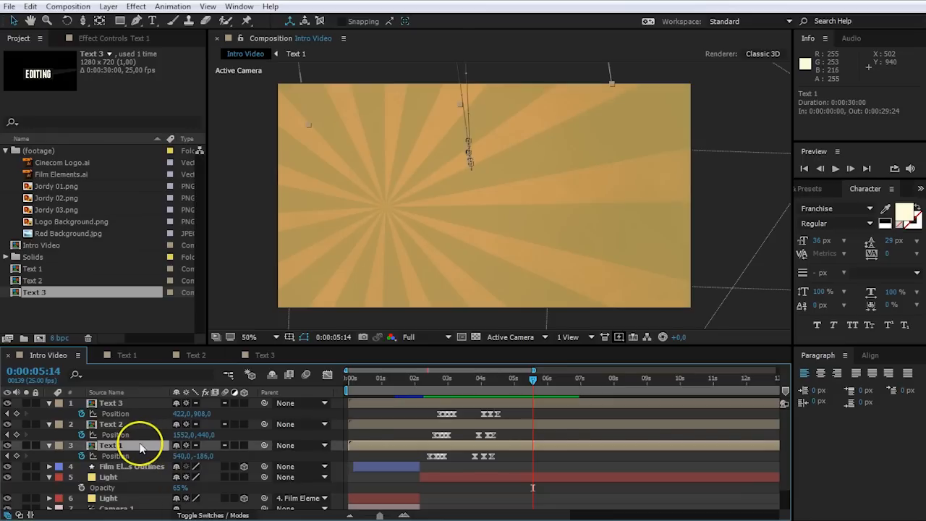
pyautogui.click(138, 427)
pyautogui.click(138, 403)
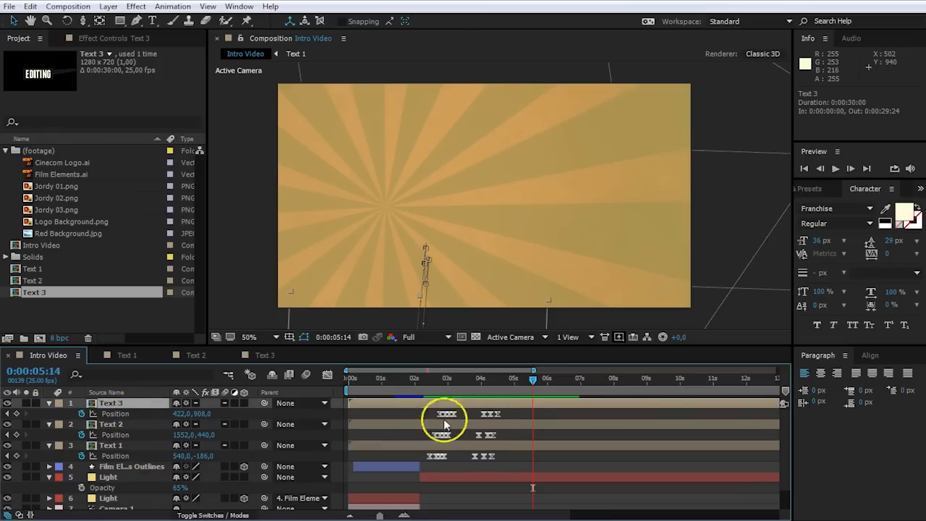
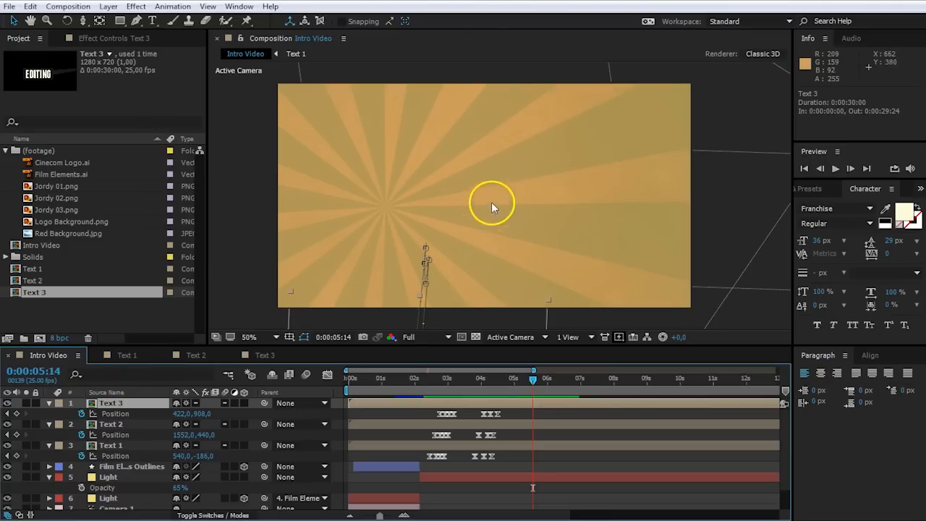
# - Collapse the properties of the Text 1, Text 2, Text 3, full-length Light and red background layers
pyautogui.click(49, 403)
pyautogui.click(49, 414)
pyautogui.click(50, 424)
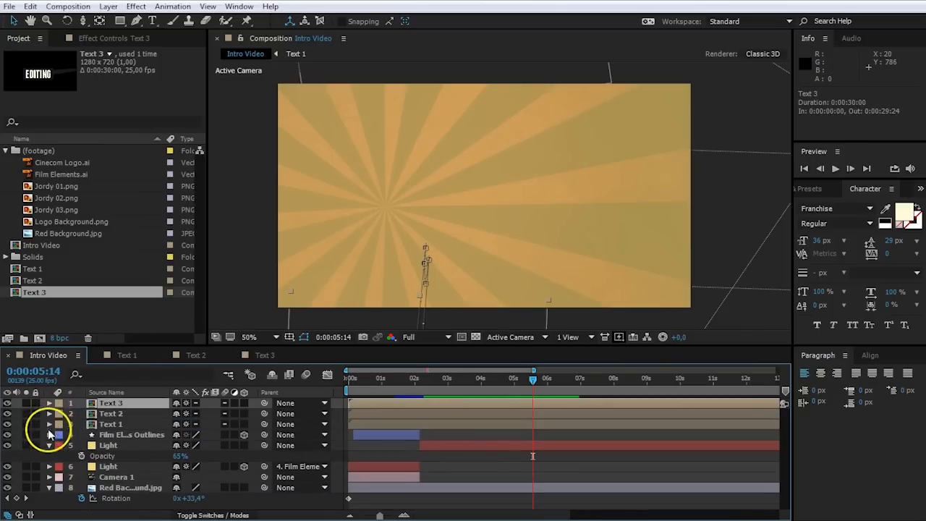
pyautogui.click(49, 445)
pyautogui.click(49, 477)
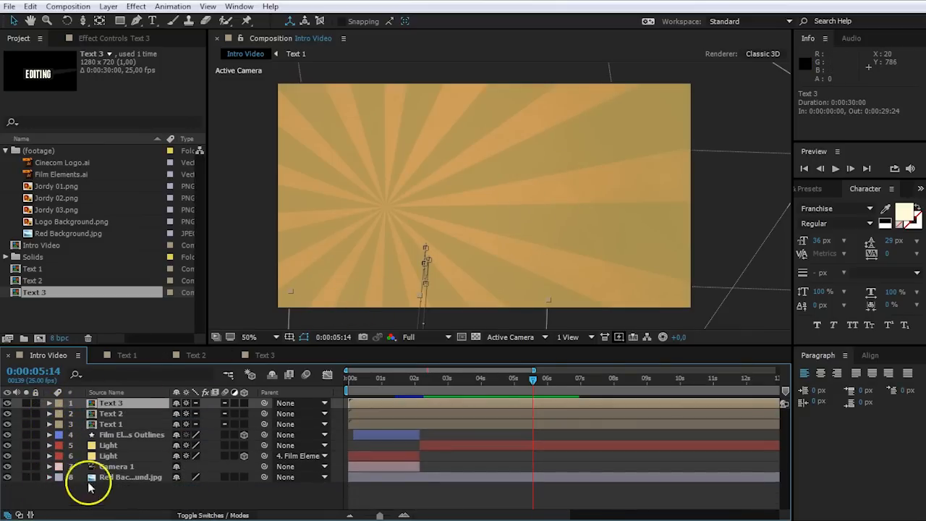
# - Set the current time to 0:00:04:12 and add another Red Background.jpg as the topmost layer of Intro Video
pyautogui.click(530, 379)
pyautogui.moveTo(530, 379); pyautogui.dragTo(498, 382)
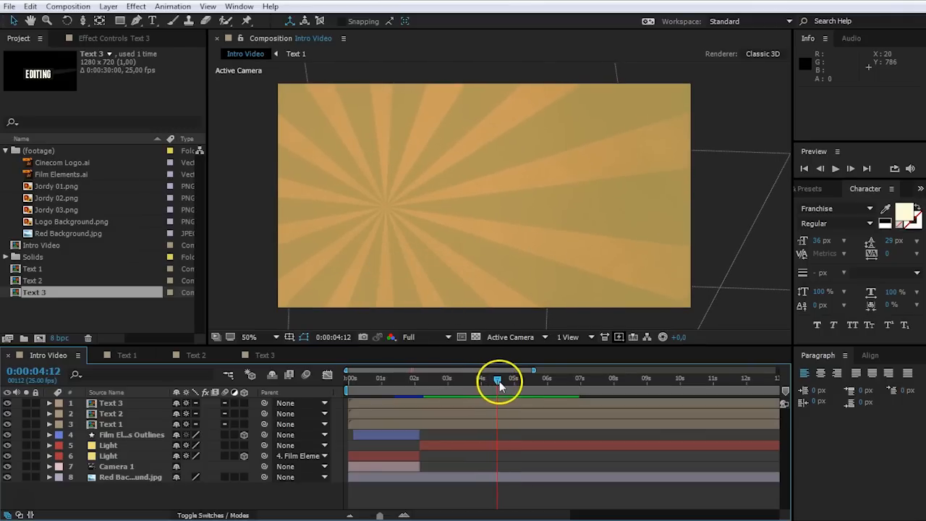
pyautogui.moveTo(50, 232); pyautogui.dragTo(120, 399)
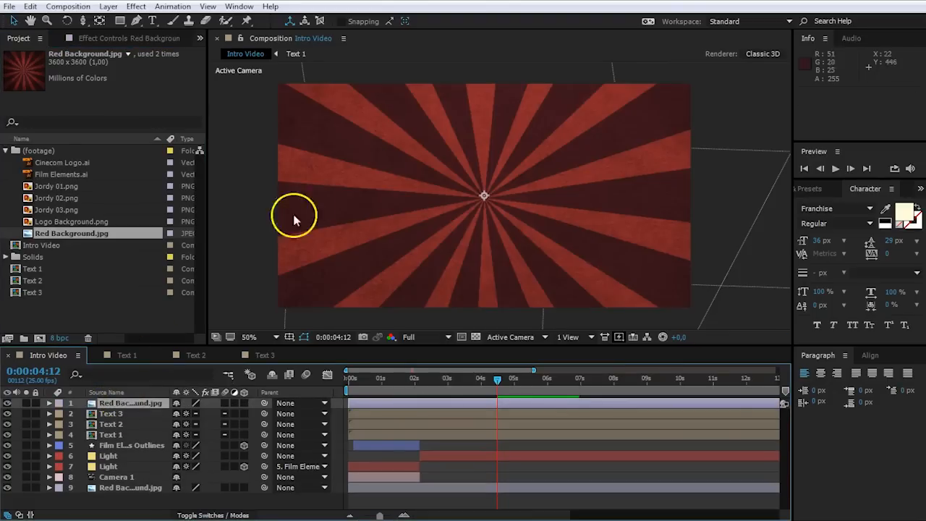
# - Apply a full-size elliptical mask to the topmost Red Background.jpg layer
pyautogui.moveTo(119, 20); pyautogui.dragTo(165, 49)
pyautogui.doubleClick(120, 20)
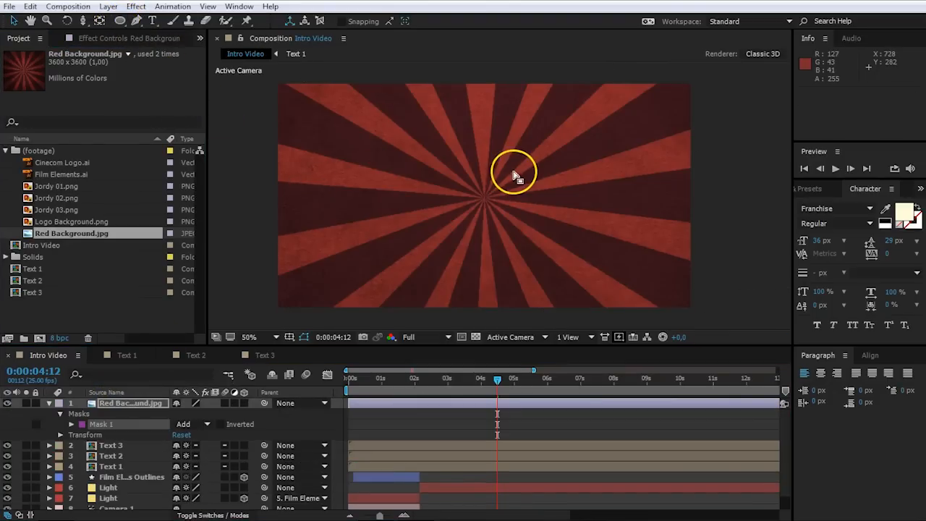
pyautogui.press(',')
pyautogui.press(',')
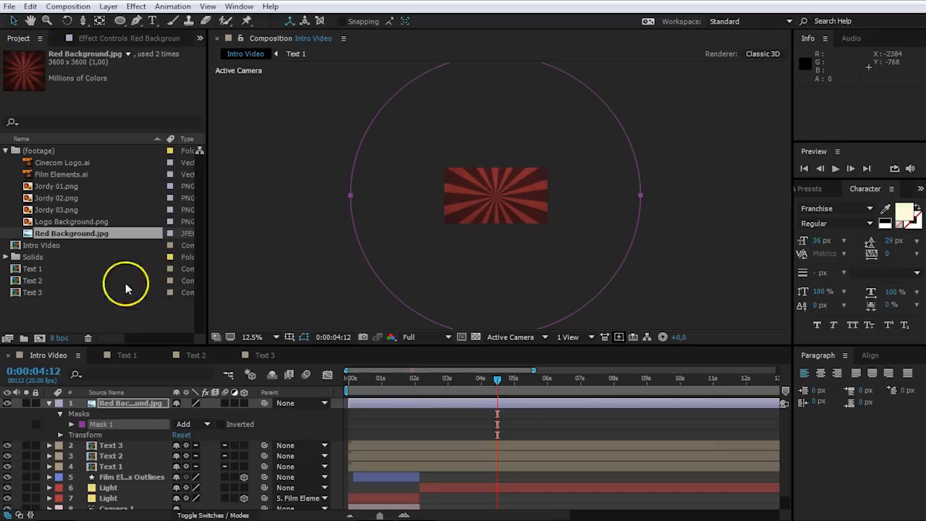
# - Set the masked red background's Scale to 0% and keyframe it at 0:00:04:12
pyautogui.press('s')
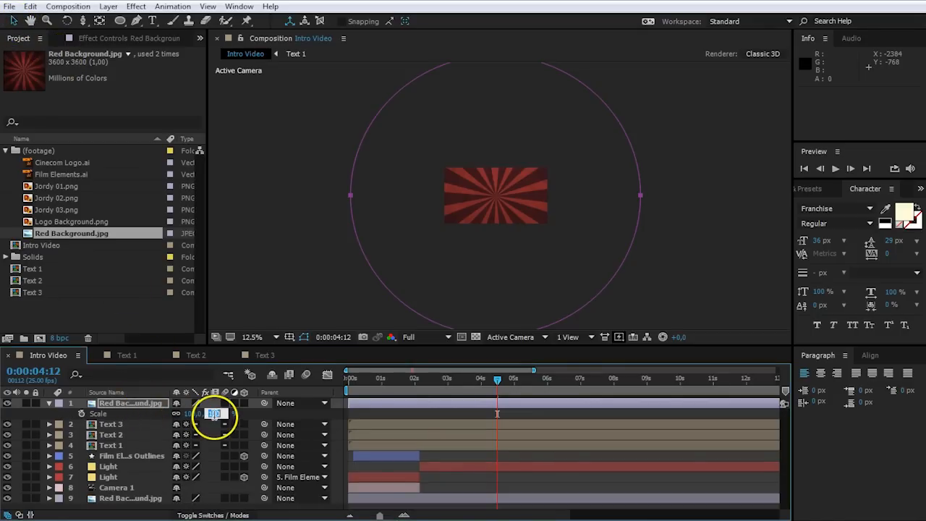
pyautogui.write('0')
pyautogui.press('Return')
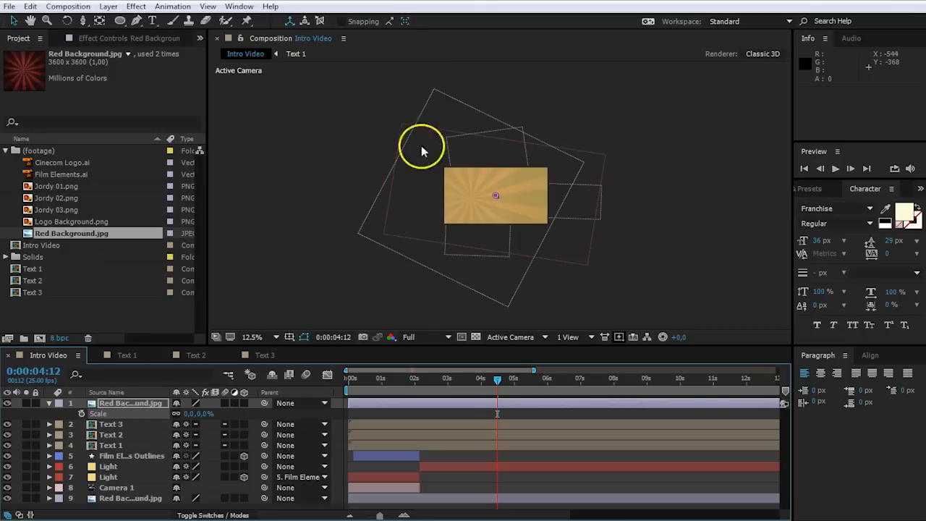
pyautogui.scroll(1, 450, 187)
pyautogui.scroll(1, 450, 185)
pyautogui.click(81, 413)
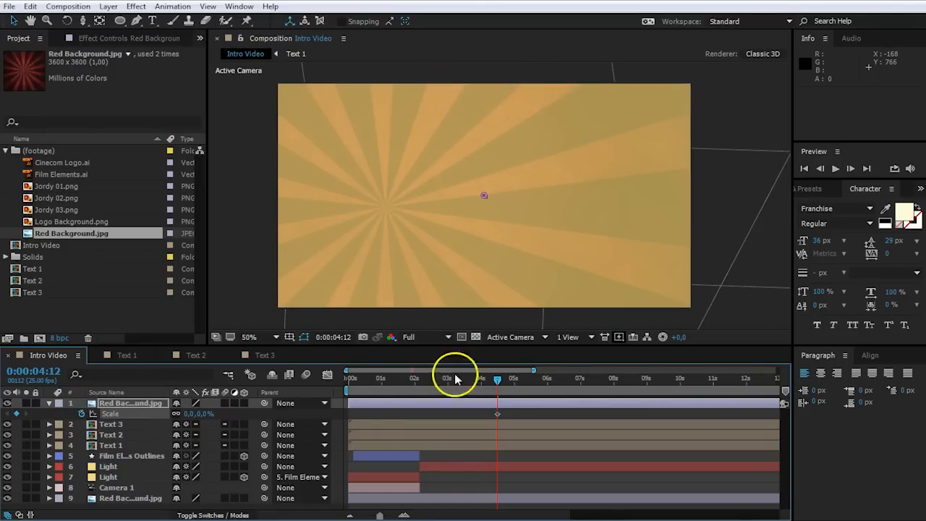
# - Keyframe the masked red background's Scale at 41% at 0:00:04:16 and preview the circle growing
pyautogui.click(502, 379)
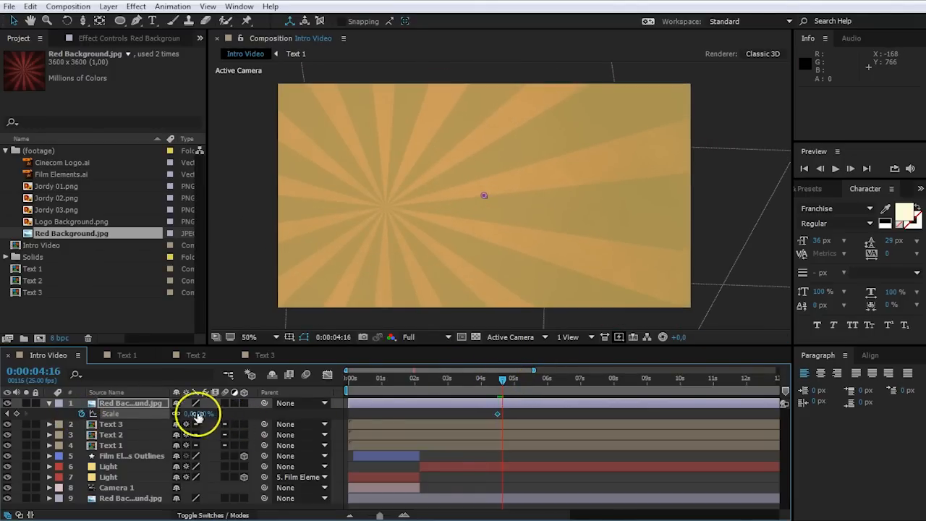
pyautogui.moveTo(206, 414)
pyautogui.mouseDown()
pyautogui.moveTo(233, 414)
pyautogui.moveTo(223, 413)
pyautogui.mouseUp()
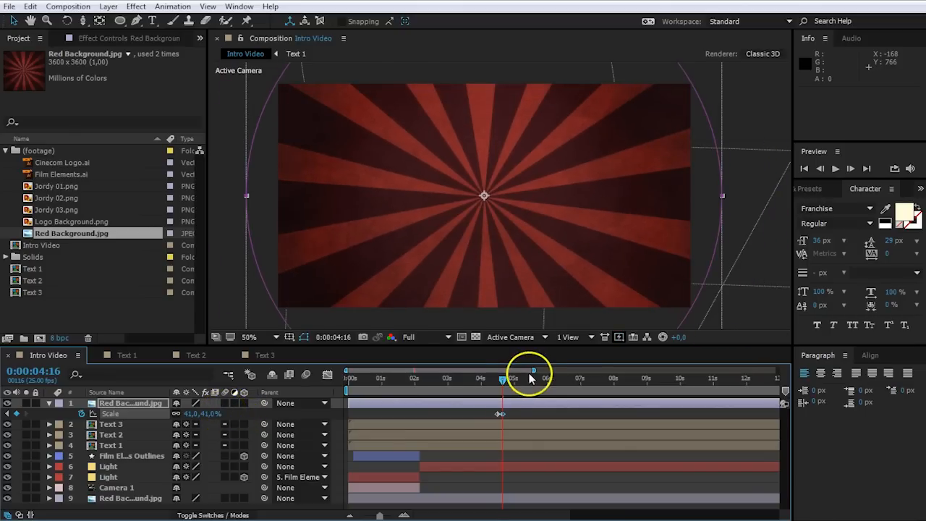
pyautogui.click(494, 385)
pyautogui.press('space')
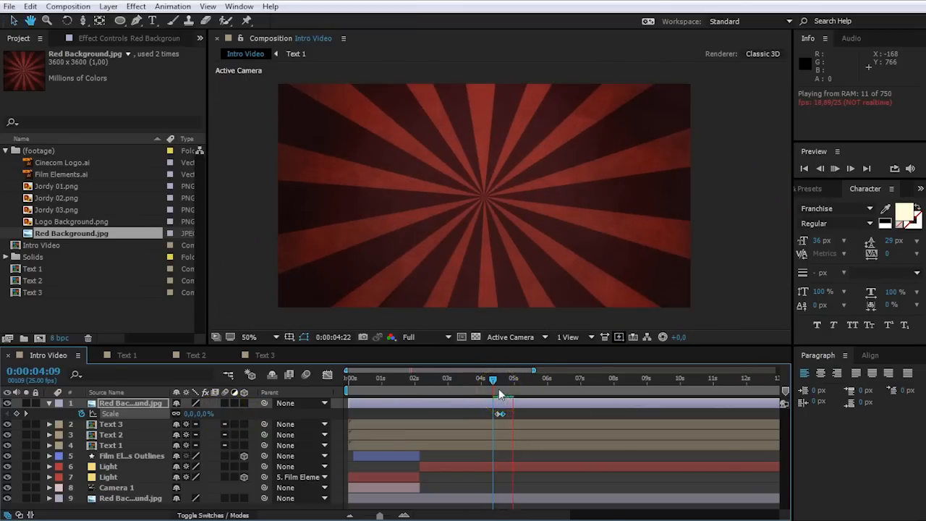
# - Animate the masked red background's Rotation from 0° at 0:00:04:12 to a larger angle at about 13 seconds
pyautogui.click(498, 392)
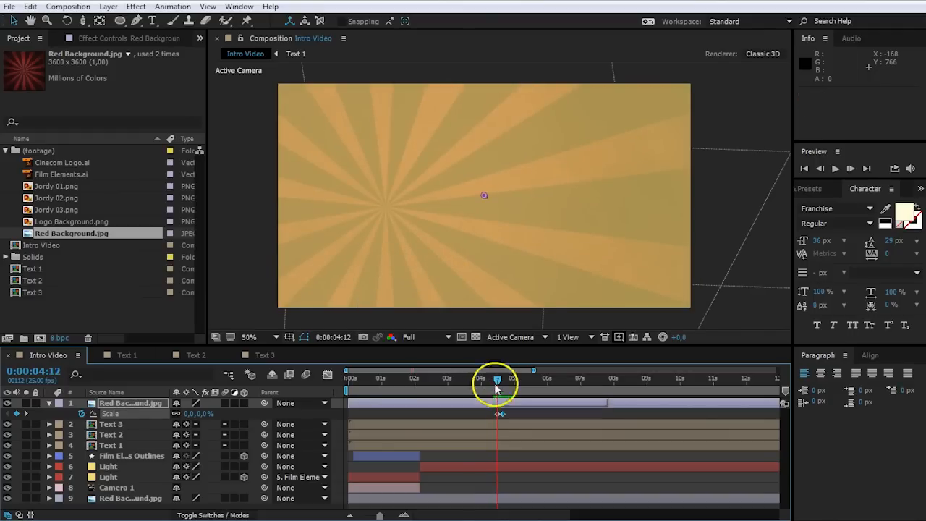
pyautogui.click(134, 403)
pyautogui.press('r')
pyautogui.click(81, 413)
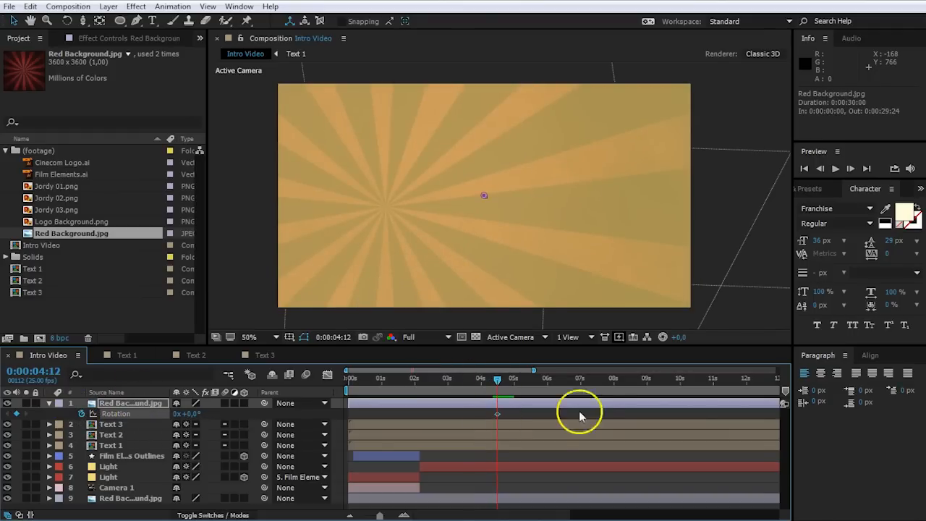
pyautogui.moveTo(497, 378); pyautogui.dragTo(762, 380)
pyautogui.click(403, 515)
pyautogui.click(349, 516)
pyautogui.moveTo(196, 413); pyautogui.dragTo(228, 362)
# - Preview the growing, rotating red circle and set the current time to 0:00:04:13
pyautogui.click(489, 389)
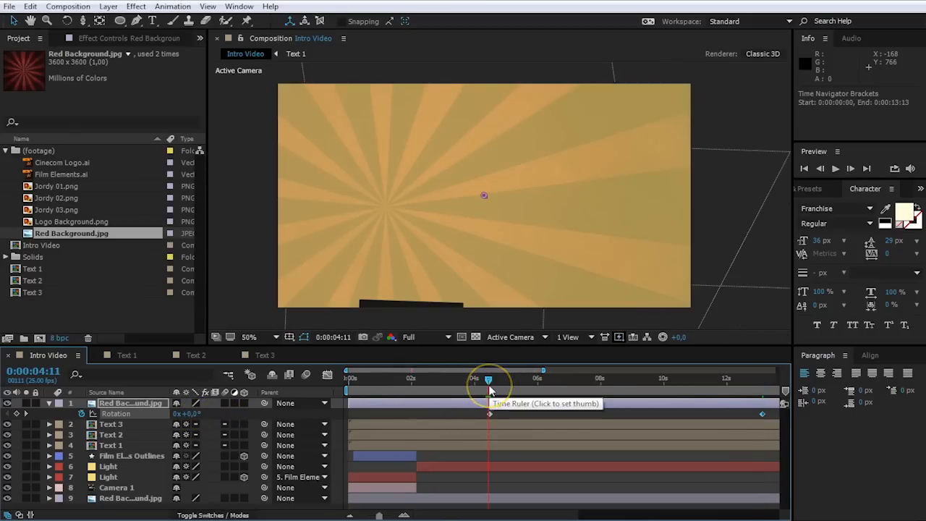
pyautogui.press('space')
pyautogui.press('space')
pyautogui.click(497, 389)
pyautogui.moveTo(497, 394); pyautogui.dragTo(491, 394)
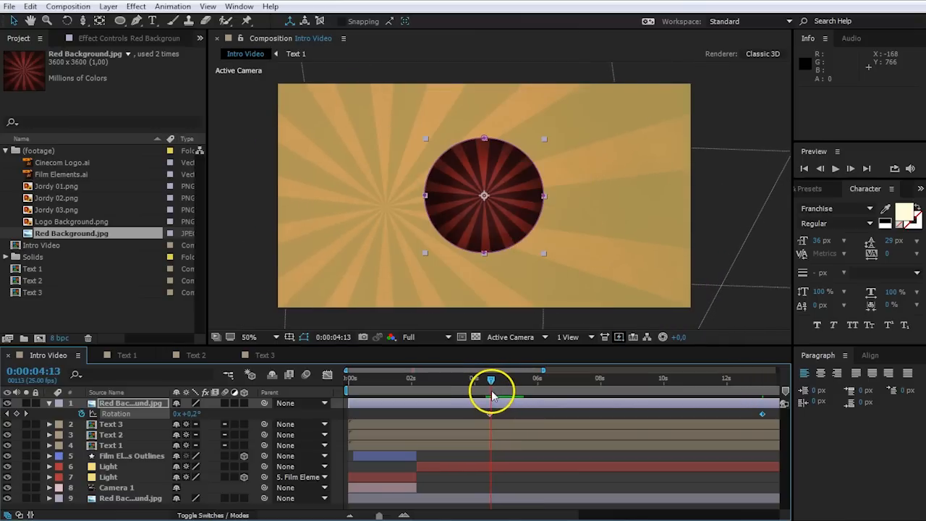
# - Add Cinecom Logo.ai above the masked red background and create a shape layer from its vector artwork
pyautogui.click(58, 163)
pyautogui.moveTo(29, 165); pyautogui.dragTo(399, 148)
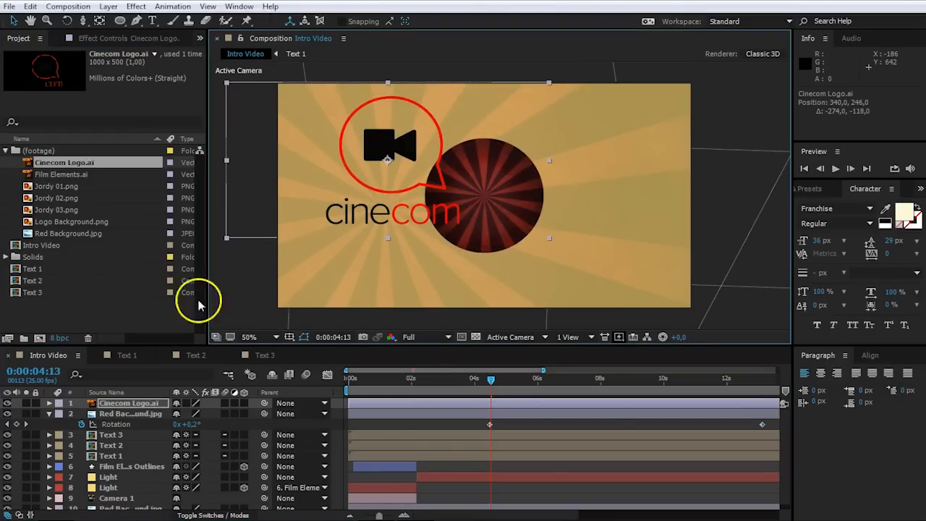
pyautogui.rightClick(133, 406)
pyautogui.click(228, 383)
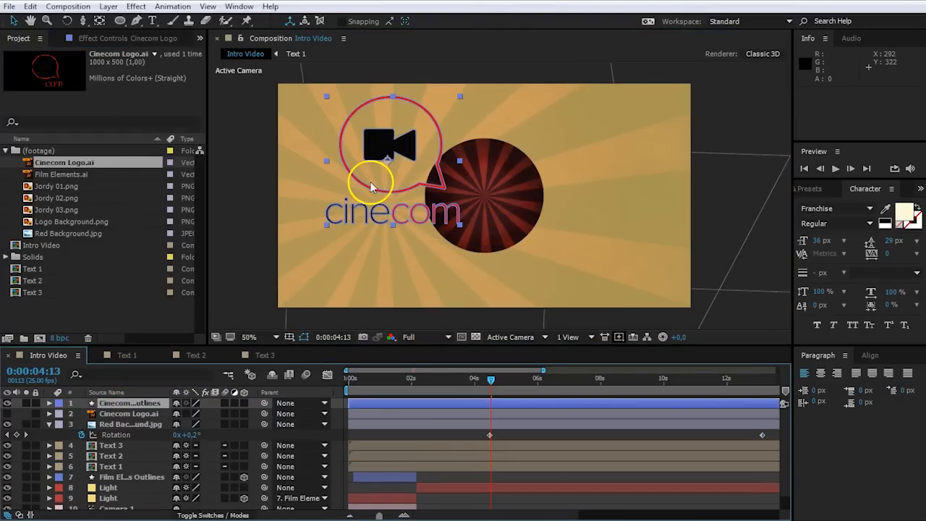
# - Delete Group 2 through Group 9 from the Cinecom Logo Outlines contents, keeping only the speech bubble in Group 1
pyautogui.click(50, 403)
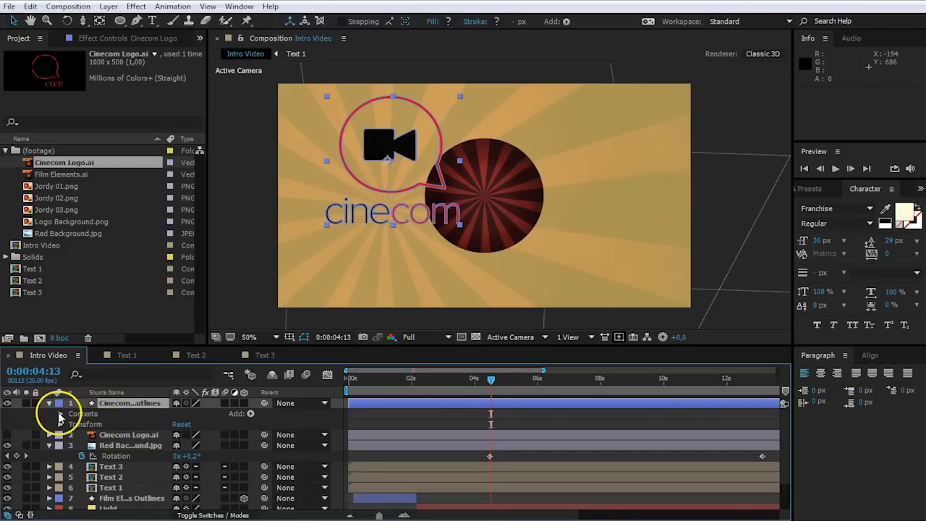
pyautogui.click(60, 413)
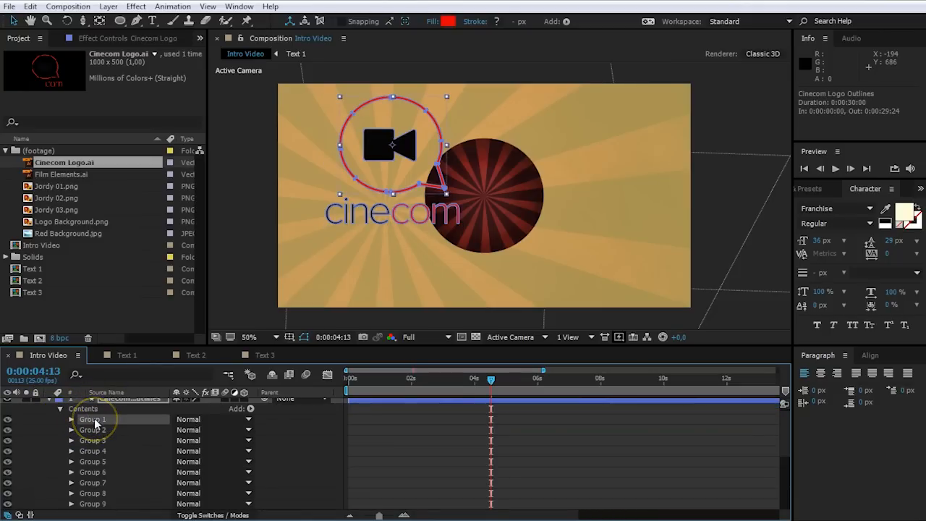
pyautogui.hotkey('ctrl', 'z')
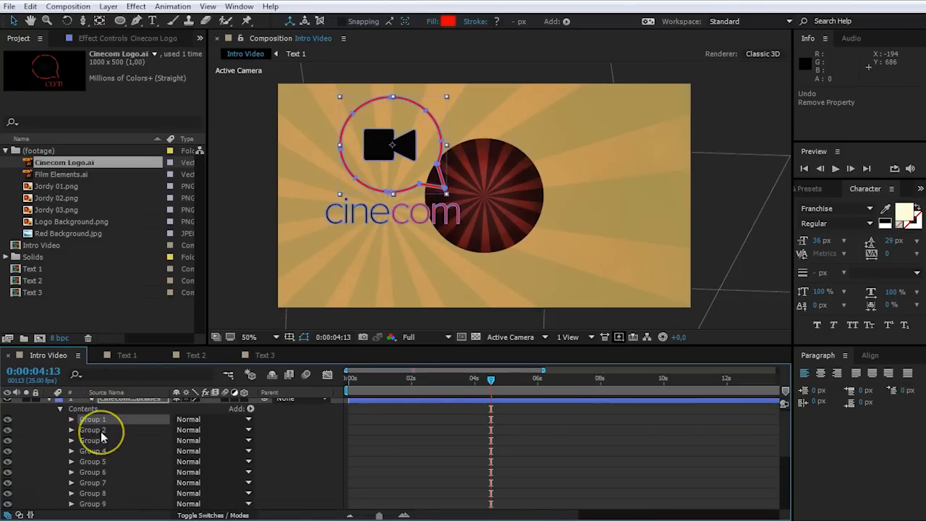
pyautogui.click(101, 432)
pyautogui.scroll(-1, 107, 472)
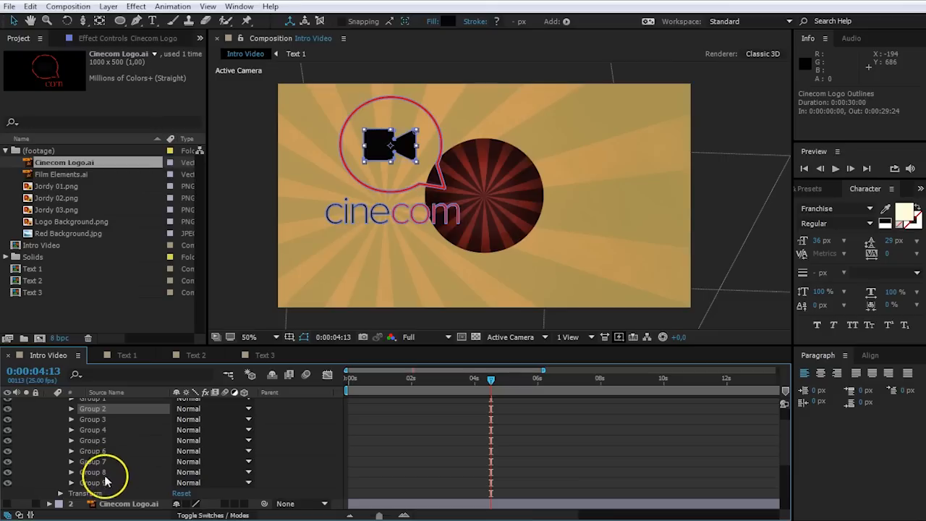
pyautogui.keyDown('shift'); pyautogui.click(104, 483); pyautogui.keyUp('shift')
pyautogui.scroll(1, 123, 439)
pyautogui.press('Delete')
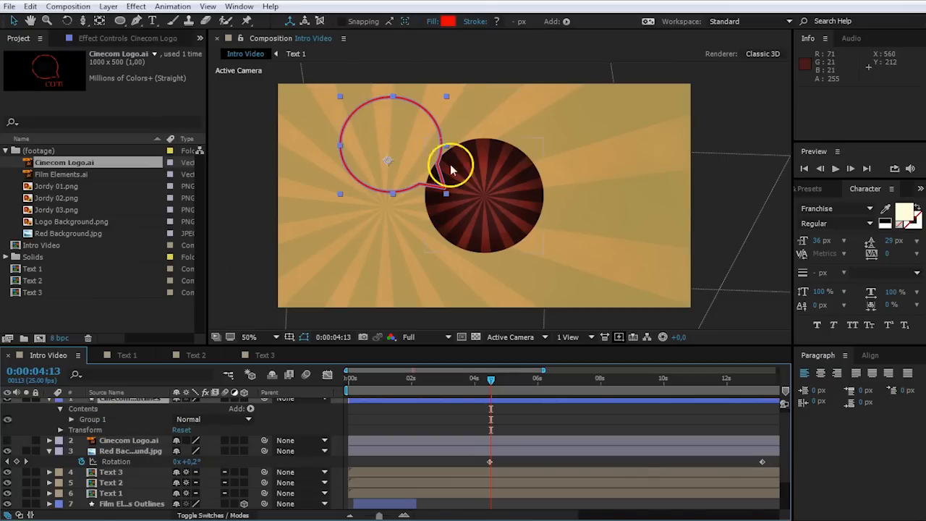
# - Move the anchor point of the Cinecom Logo Outlines layer to the middle of the speech bubble
pyautogui.click(99, 21)
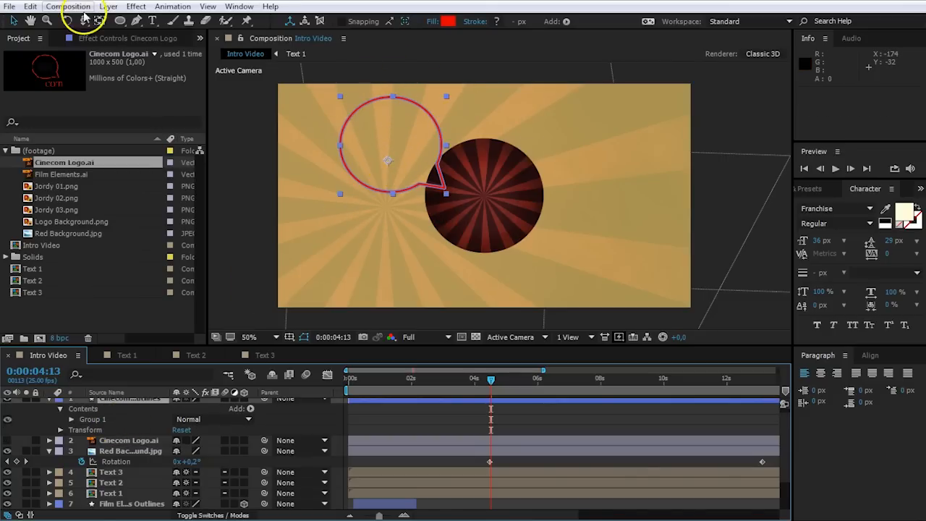
pyautogui.moveTo(393, 160); pyautogui.dragTo(389, 150)
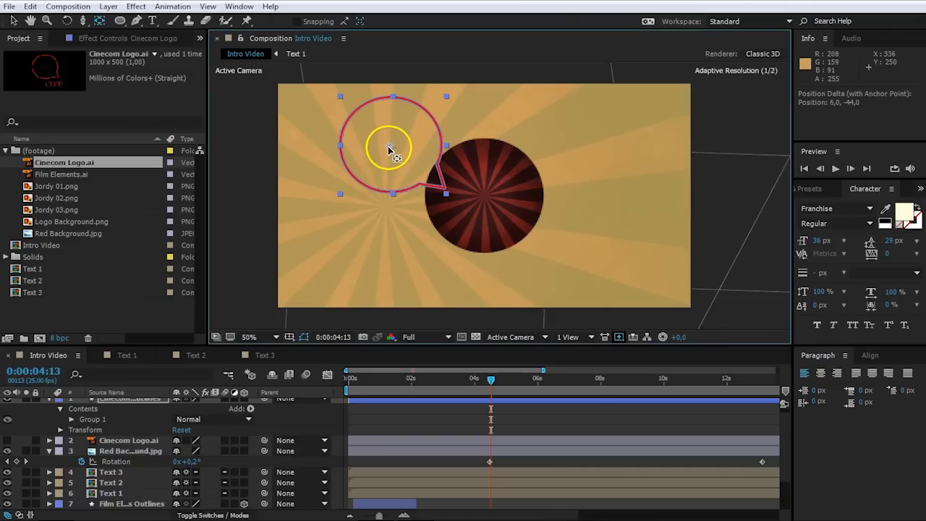
pyautogui.click(14, 21)
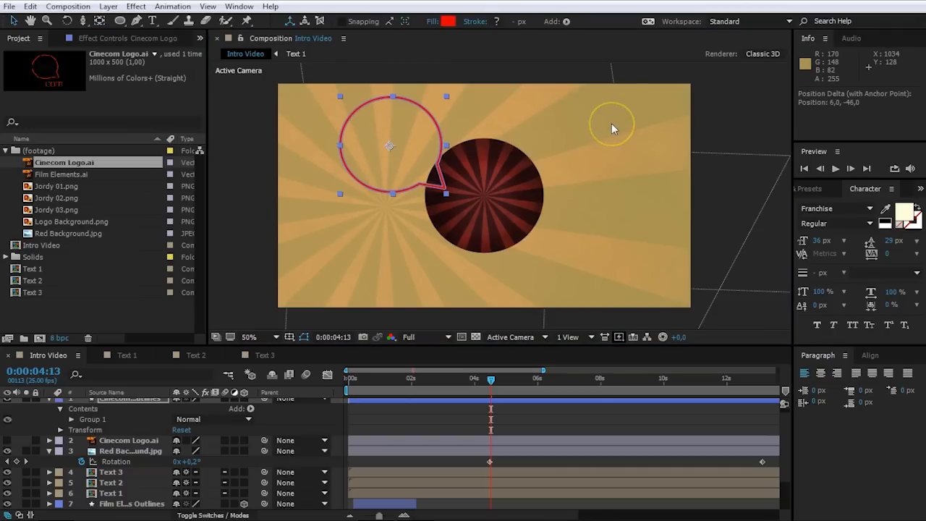
# - Align the speech bubble layer to the horizontal and vertical centre of the composition
pyautogui.click(870, 355)
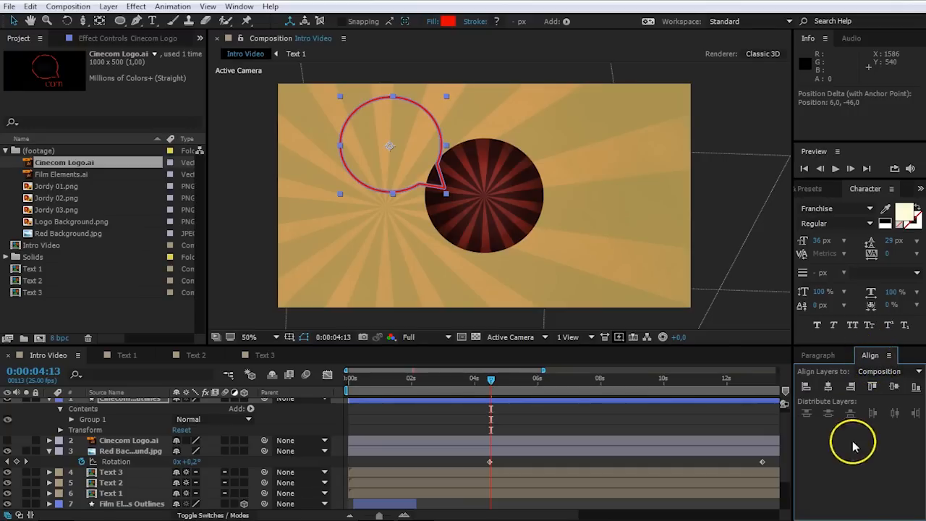
pyautogui.click(239, 7)
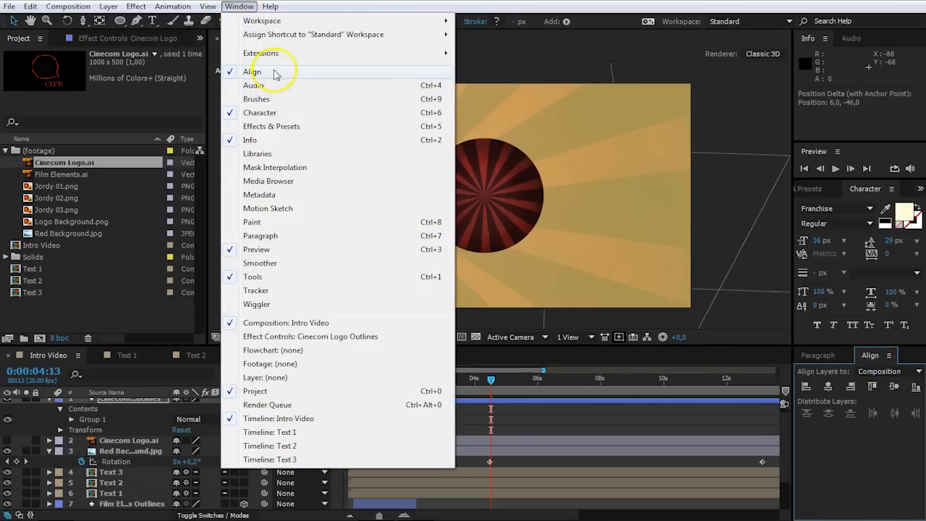
pyautogui.click(874, 384)
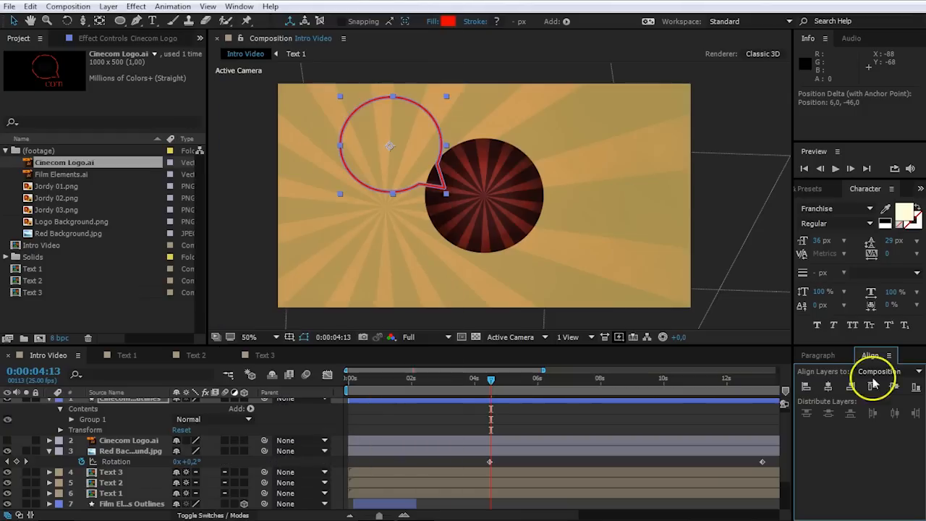
pyautogui.click(826, 390)
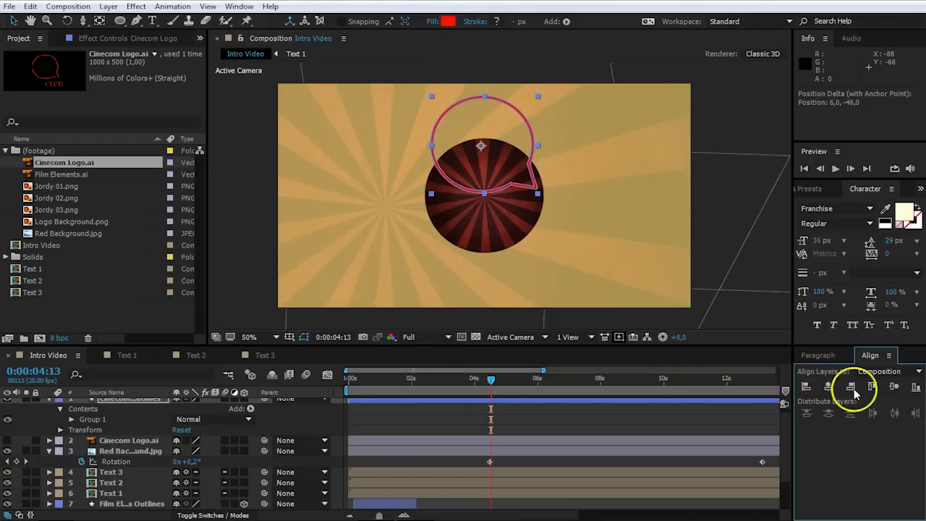
pyautogui.click(895, 389)
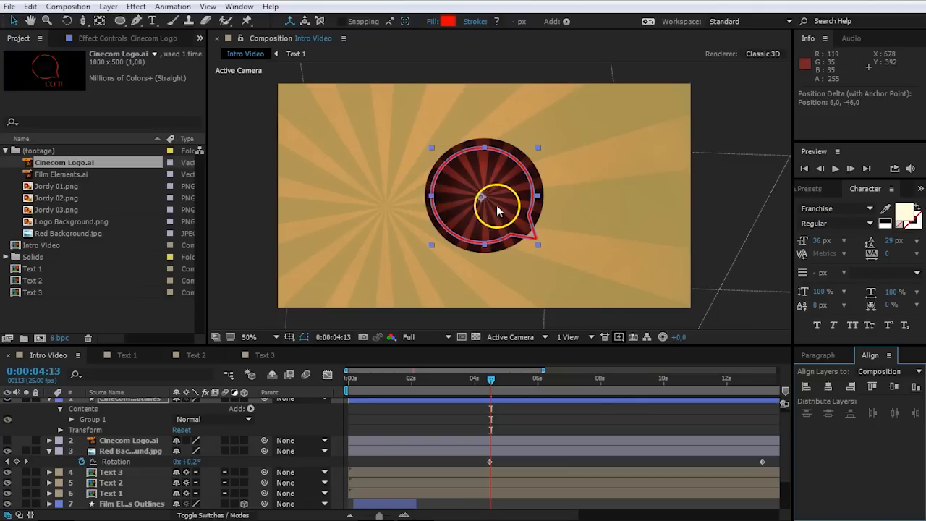
# - Add a white stroke to Group 1 of the Cinecom Logo Outlines layer and set its width to 14 px
pyautogui.scroll(2, 499, 203)
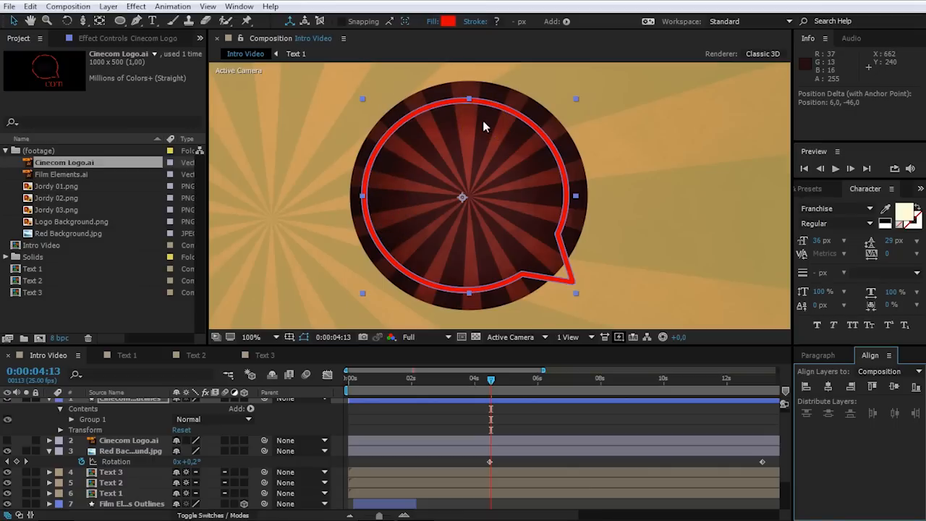
pyautogui.click(92, 418)
pyautogui.click(91, 414)
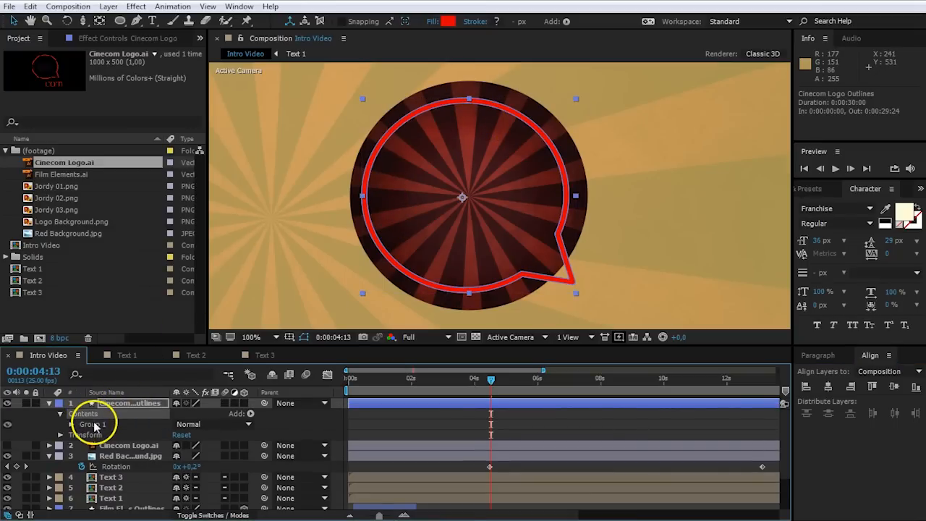
pyautogui.click(92, 424)
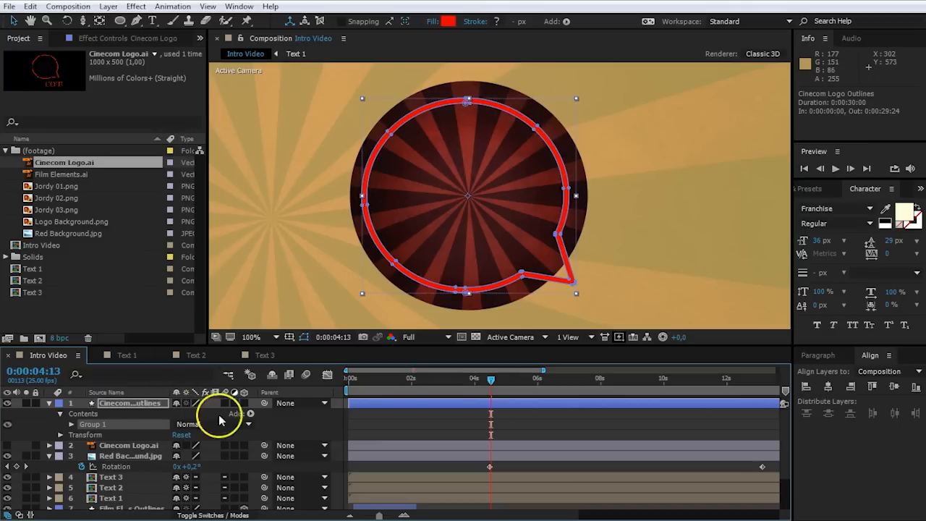
pyautogui.click(250, 415)
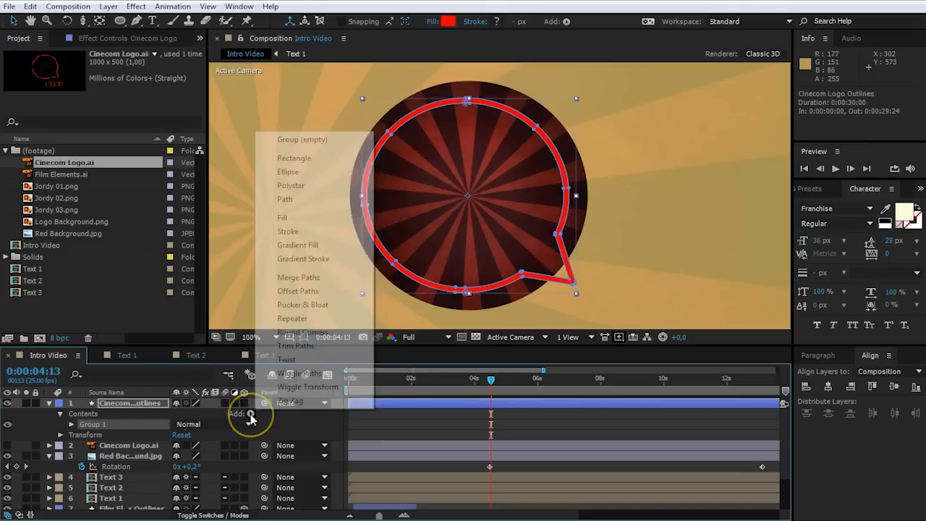
pyautogui.click(321, 236)
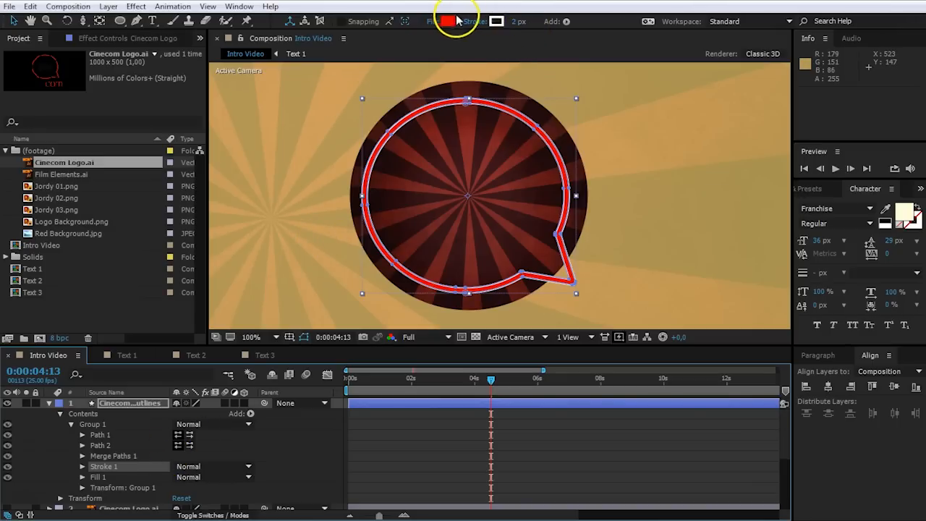
pyautogui.moveTo(512, 24); pyautogui.dragTo(520, 20)
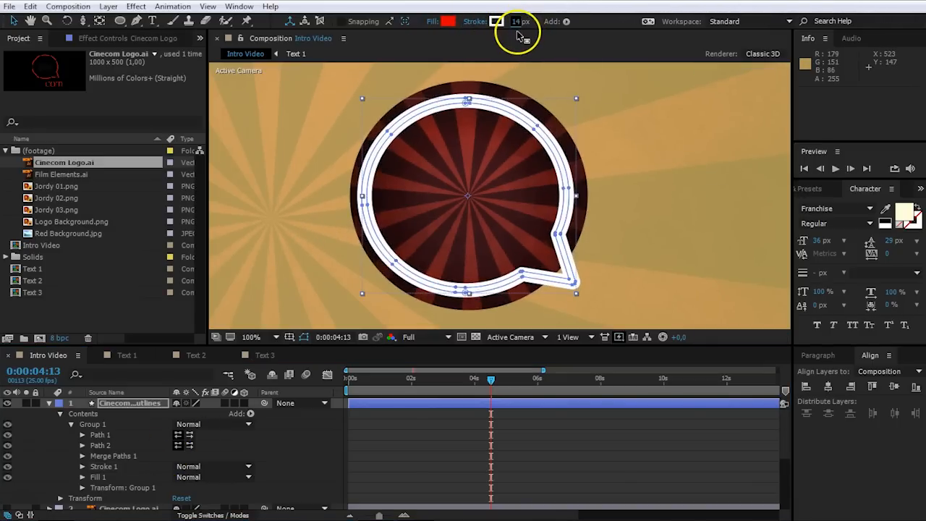
# - Match the speech bubble's stroke colour to its red fill, E60000, and collapse the Cinecom Logo Outlines layer
pyautogui.click(486, 64)
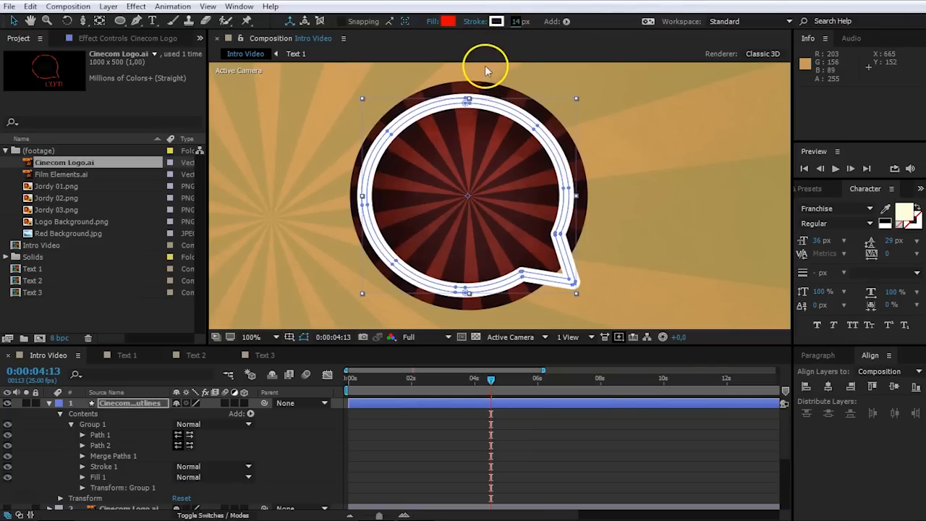
pyautogui.click(448, 22)
pyautogui.moveTo(373, 439); pyautogui.dragTo(331, 433)
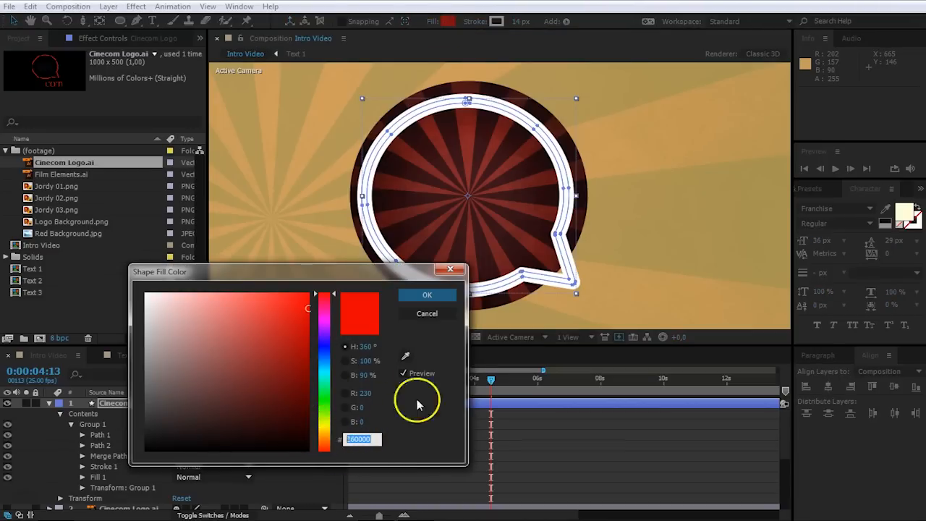
pyautogui.click(427, 295)
pyautogui.click(498, 24)
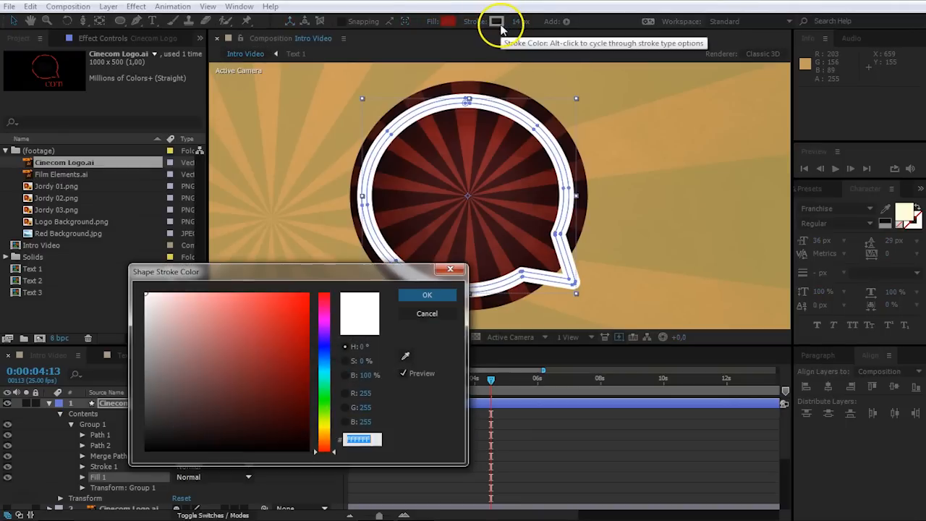
pyautogui.write('E60000')
pyautogui.press('Return')
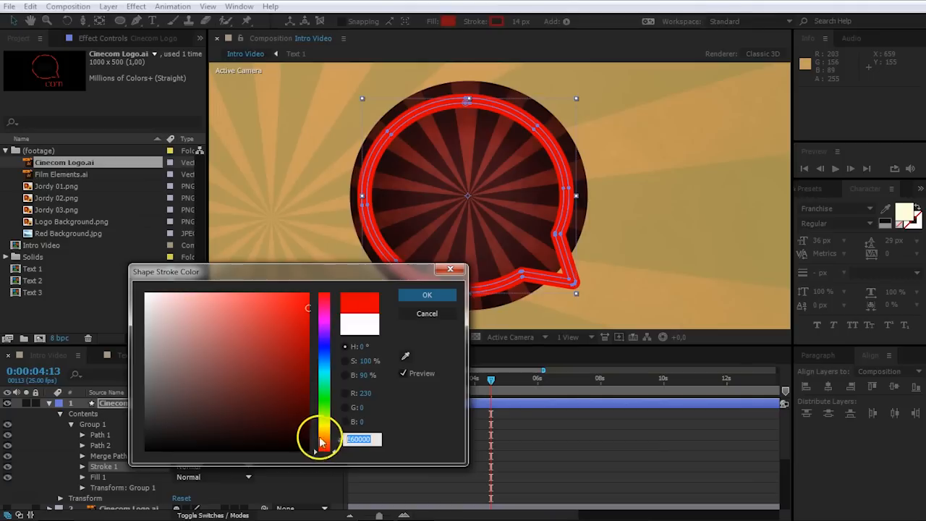
pyautogui.click(423, 295)
pyautogui.click(710, 184)
pyautogui.click(49, 403)
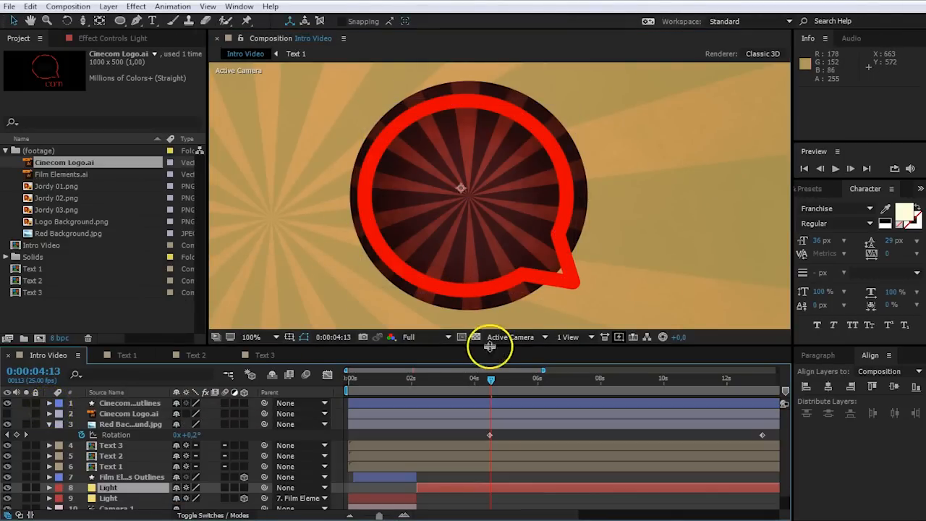
# - Set a Scale keyframe of 563% on the Cinecom Logo Outlines layer at 0:00:04:12, enlarging the bubble beyond the frame
pyautogui.scroll(-1, 495, 144)
pyautogui.moveTo(490, 378); pyautogui.dragTo(489, 384)
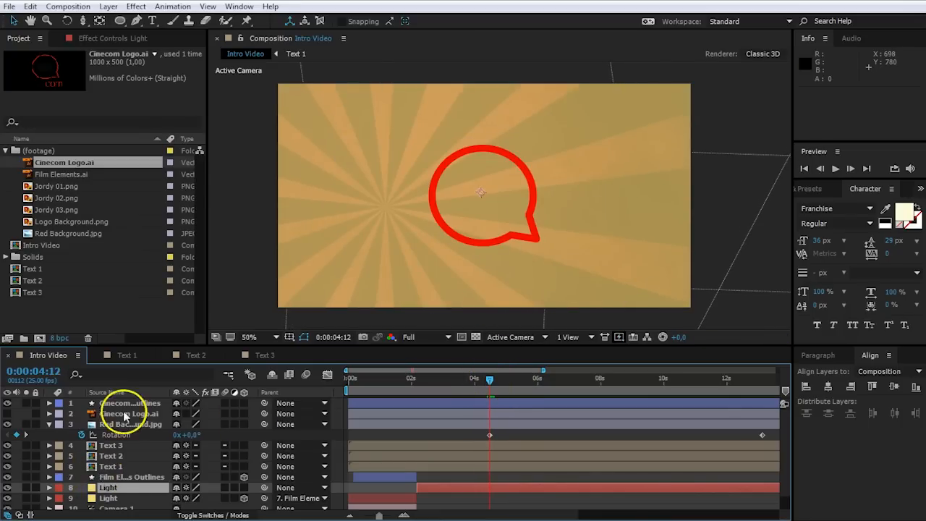
pyautogui.click(124, 406)
pyautogui.press('s')
pyautogui.moveTo(207, 414); pyautogui.dragTo(455, 355)
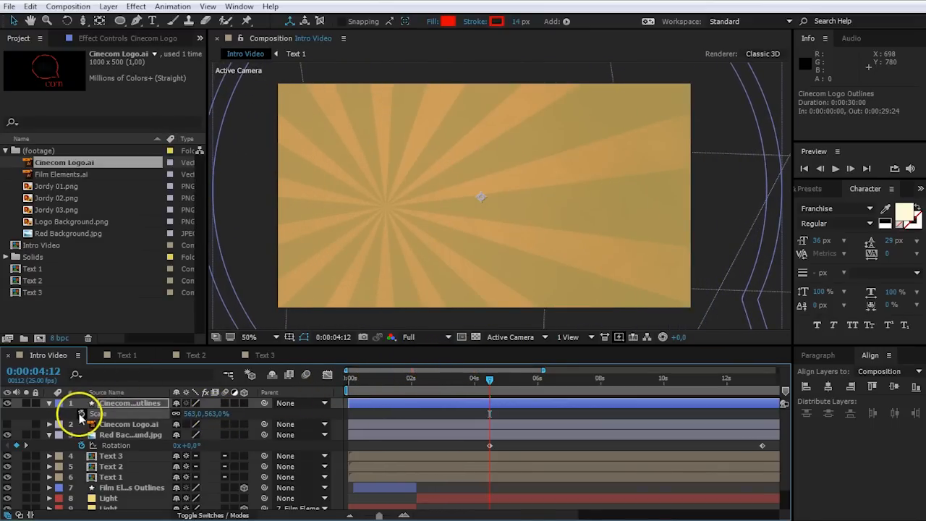
# - Shrink the speech bubble to 82% scale at 0:00:04:17 and preview the animation
pyautogui.moveTo(490, 384)
pyautogui.mouseDown()
pyautogui.moveTo(501, 381)
pyautogui.moveTo(496, 387)
pyautogui.mouseUp()
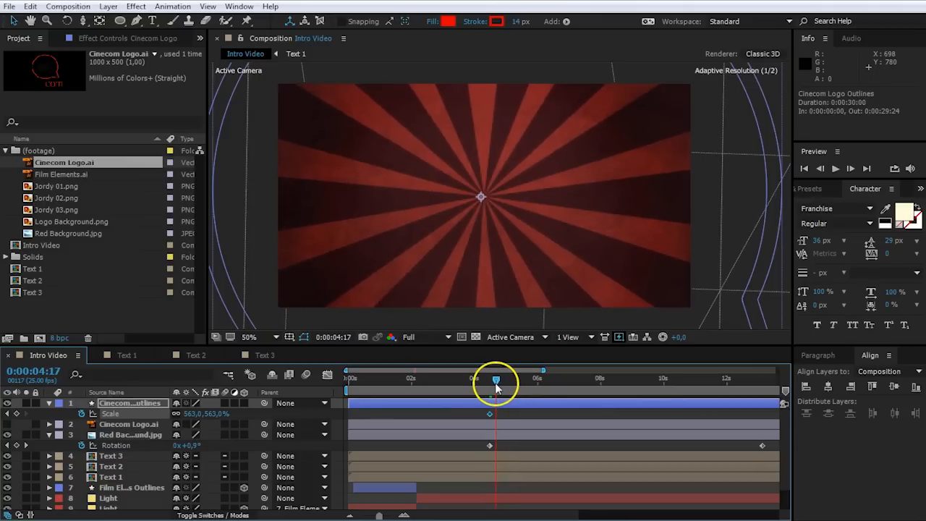
pyautogui.moveTo(221, 414); pyautogui.dragTo(7, 409)
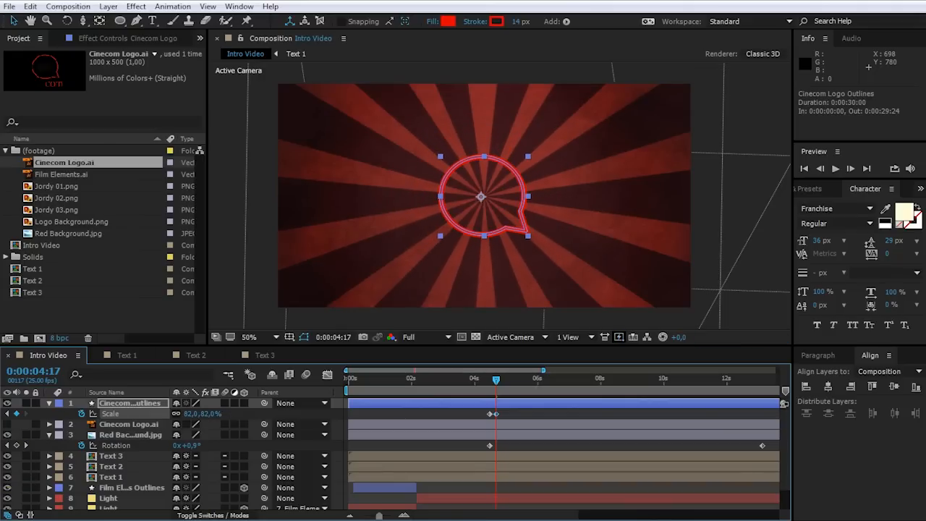
pyautogui.click(484, 380)
pyautogui.press('space')
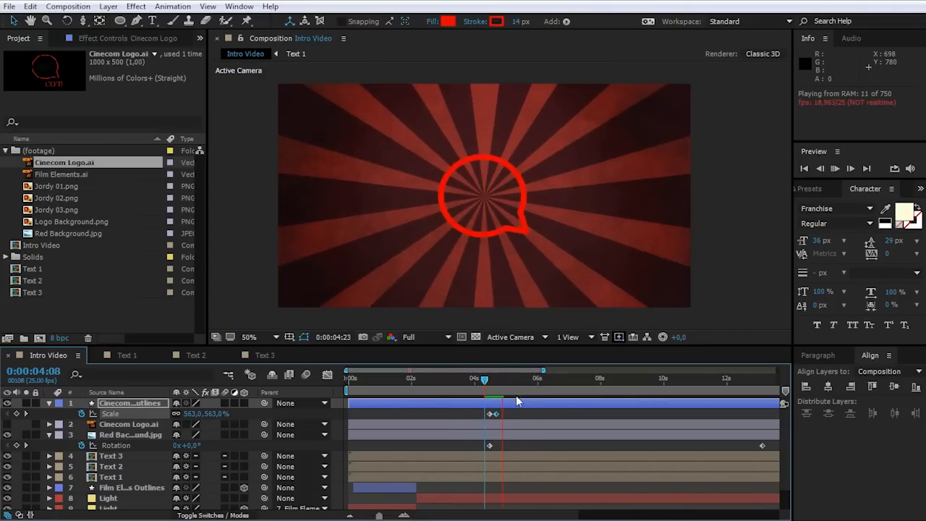
# - Apply Easy Ease to the bubble's Scale keyframes, move the second one to 0:00:04:21 and preview the motion
pyautogui.click(481, 379)
pyautogui.rightClick(489, 414)
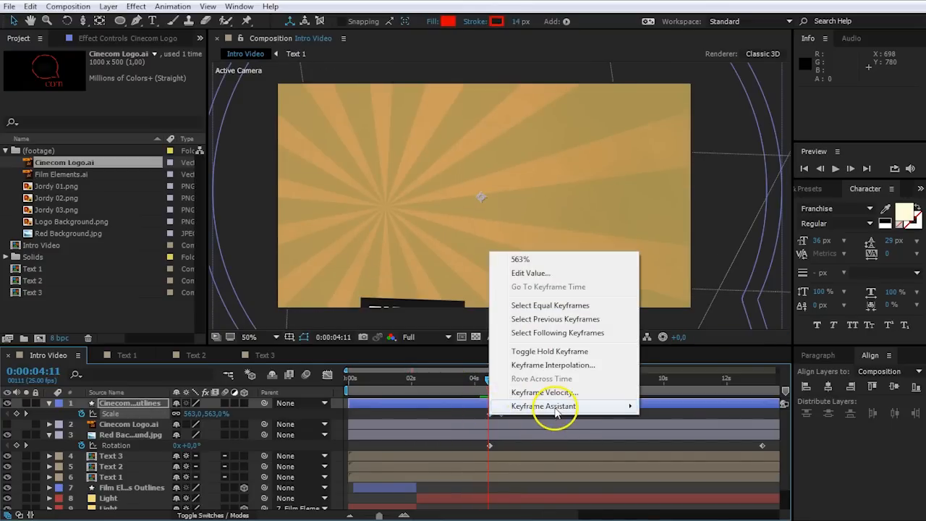
pyautogui.click(662, 432)
pyautogui.press('space')
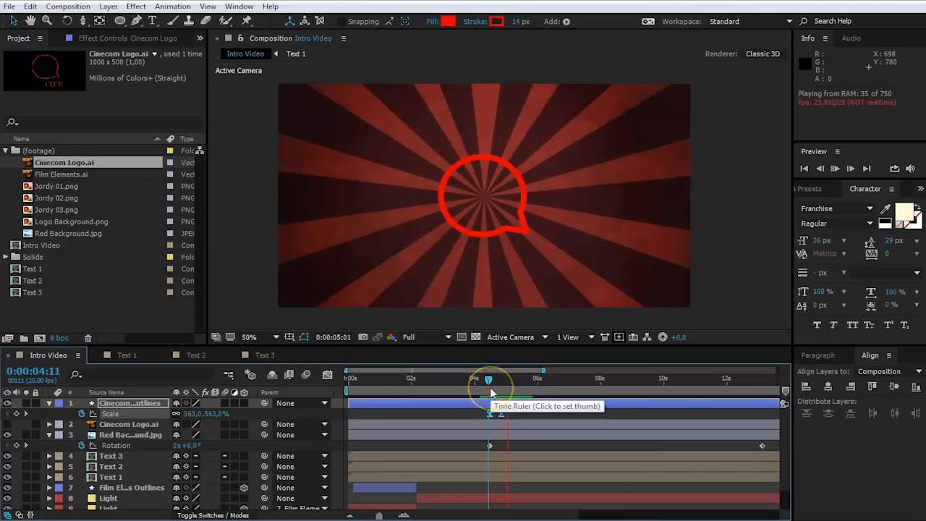
# - Add a bounce keyframe at 0:00:04:24 that enlarges the speech bubble to about 104% scale
pyautogui.moveTo(495, 383); pyautogui.dragTo(509, 387)
pyautogui.press('F2')
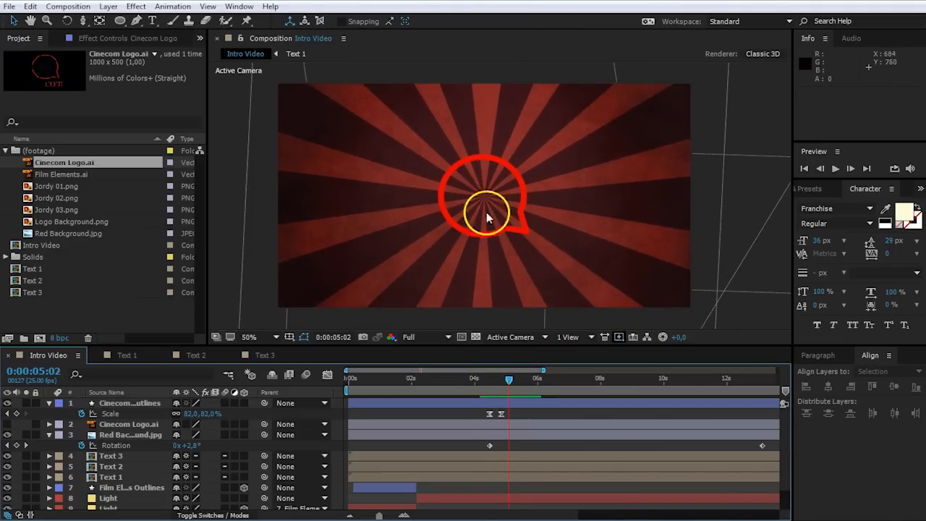
pyautogui.moveTo(508, 379); pyautogui.dragTo(501, 383)
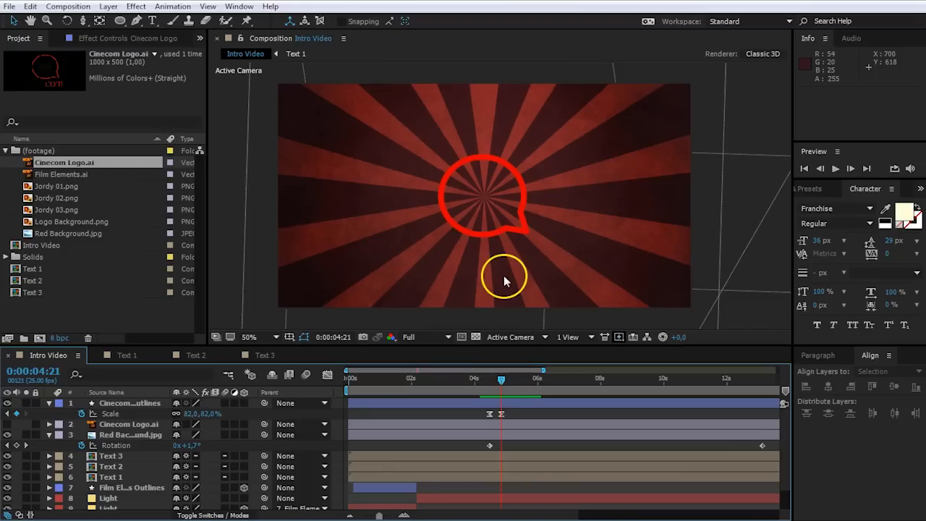
pyautogui.press('pagedown')
pyautogui.press('pagedown')
pyautogui.press('pagedown')
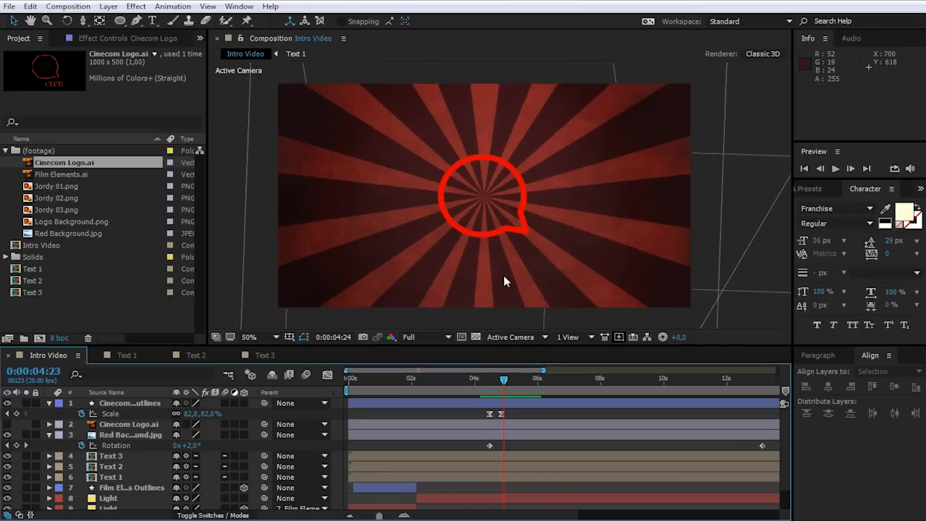
pyautogui.moveTo(204, 413); pyautogui.dragTo(226, 413)
# - Set the bubble's scale back down to 81% at 0:00:05:02 and preview the bounce
pyautogui.press('space')
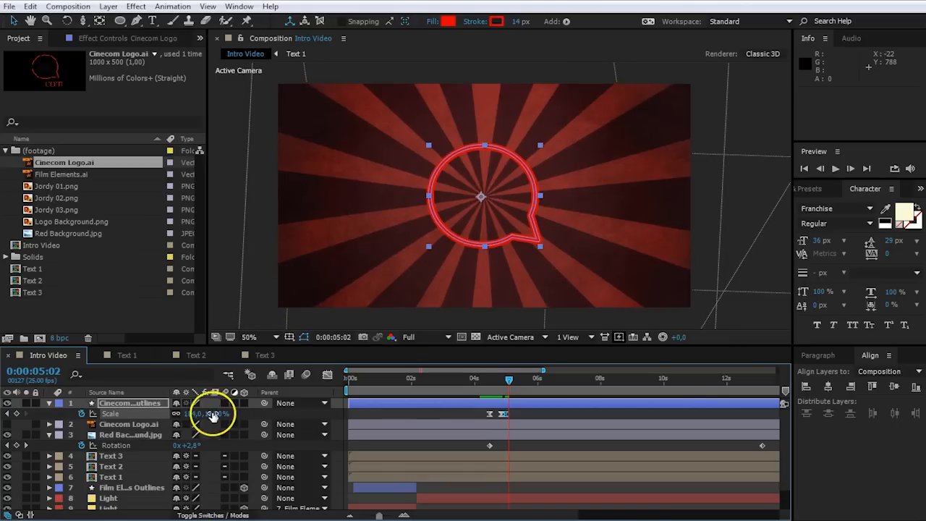
pyautogui.moveTo(212, 413); pyautogui.dragTo(202, 414)
pyautogui.press('space')
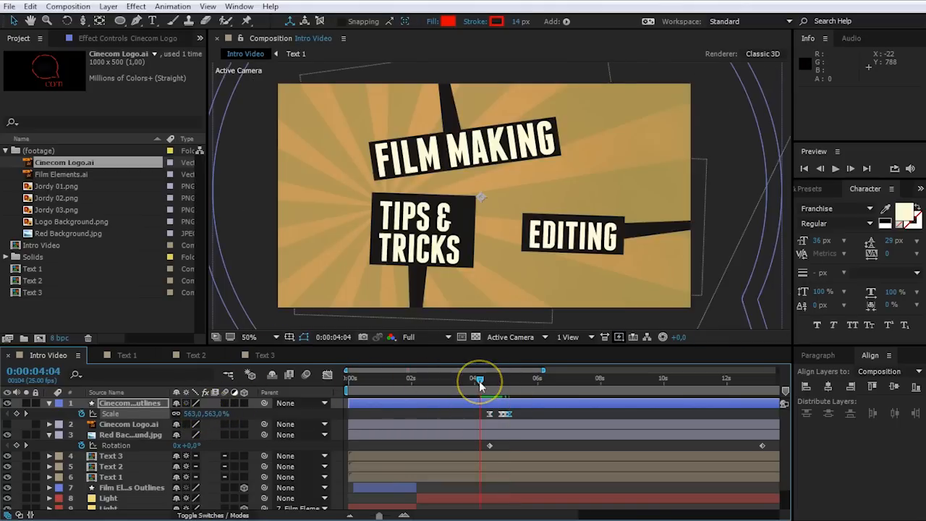
# - Add Logo Background.png to the composition at 0:00:04:21 and place it beneath the Cinecom Logo Outlines layer
pyautogui.moveTo(481, 382); pyautogui.dragTo(509, 382)
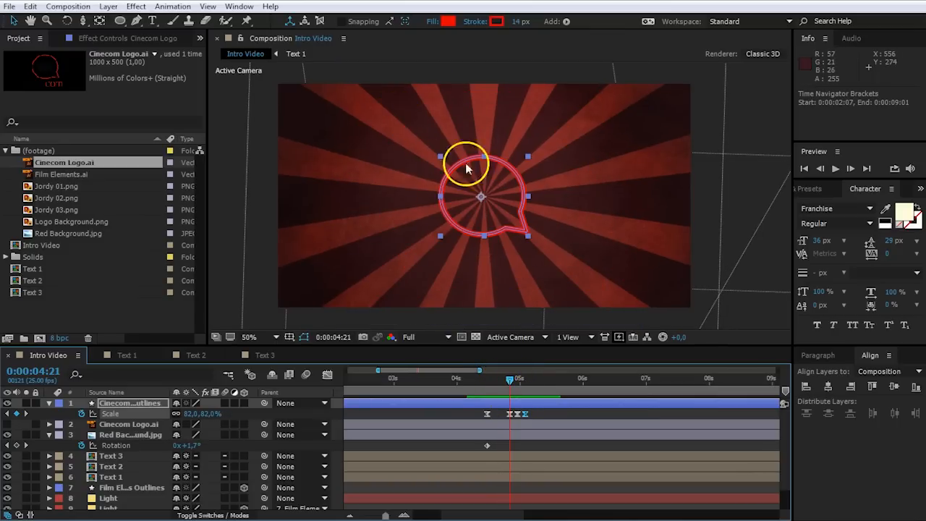
pyautogui.moveTo(72, 221); pyautogui.dragTo(505, 201)
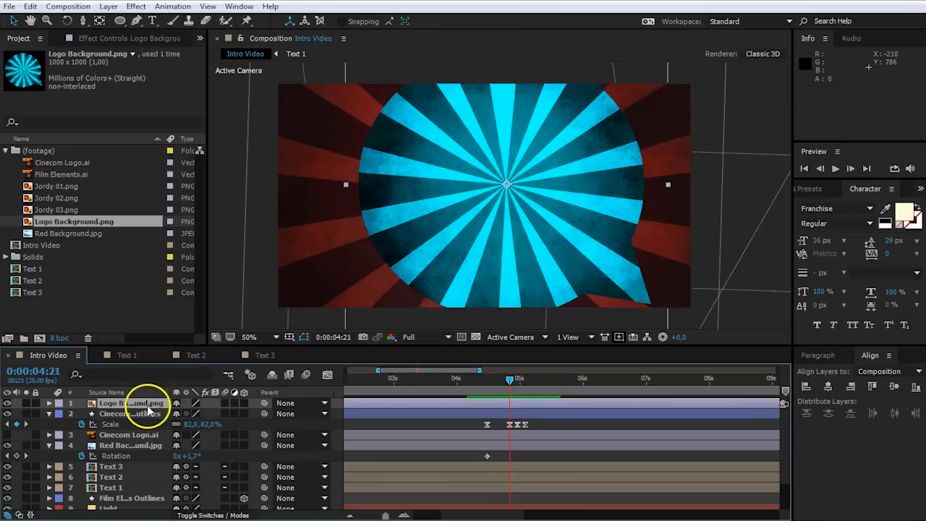
pyautogui.moveTo(148, 408); pyautogui.dragTo(141, 429)
# - Scale and position Logo Background.png to fit inside the speech bubble, and parent it to the Cinecom Logo Outlines layer
pyautogui.click(667, 186)
pyautogui.moveTo(667, 186); pyautogui.dragTo(495, 199)
pyautogui.press('.')
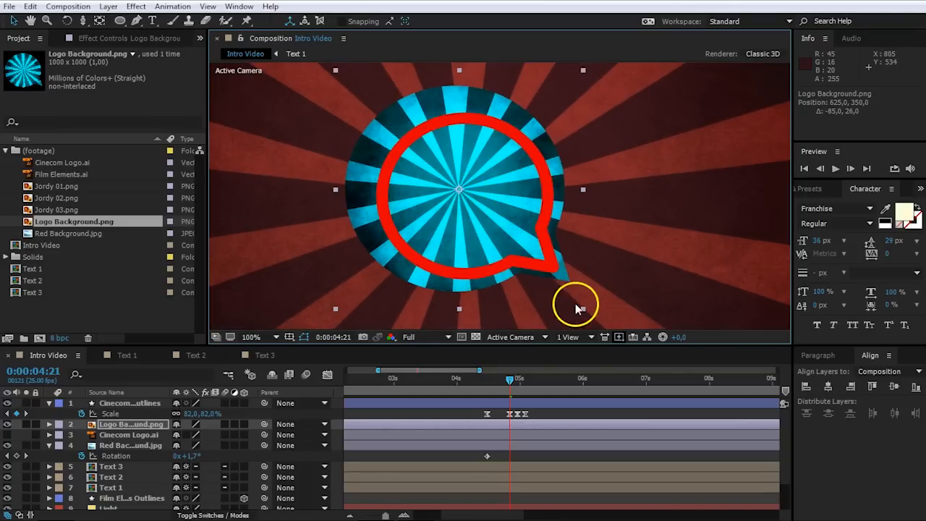
pyautogui.moveTo(583, 311); pyautogui.dragTo(542, 275)
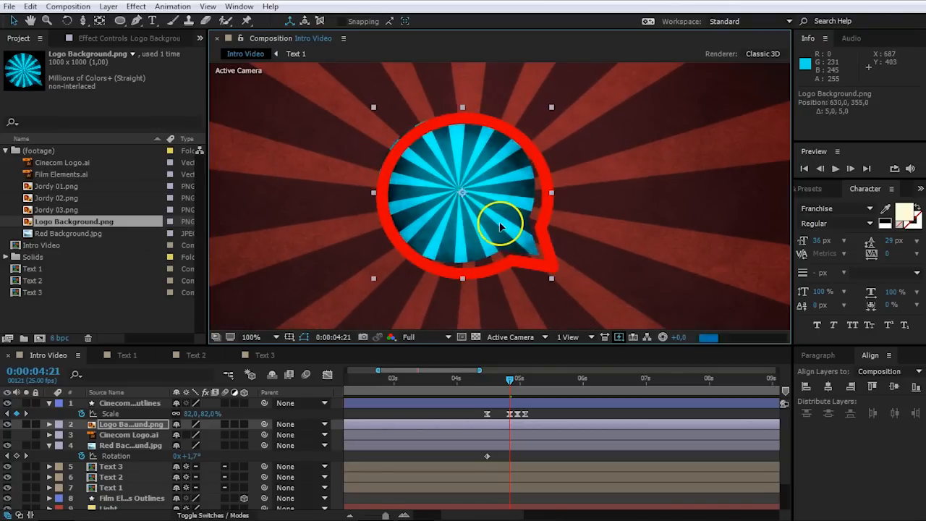
pyautogui.moveTo(500, 225); pyautogui.dragTo(501, 229)
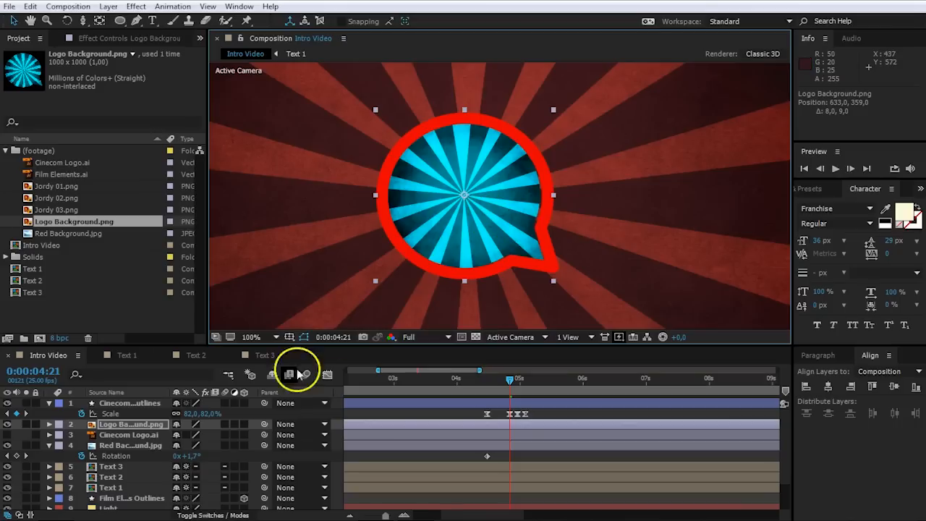
pyautogui.moveTo(264, 424); pyautogui.dragTo(143, 406)
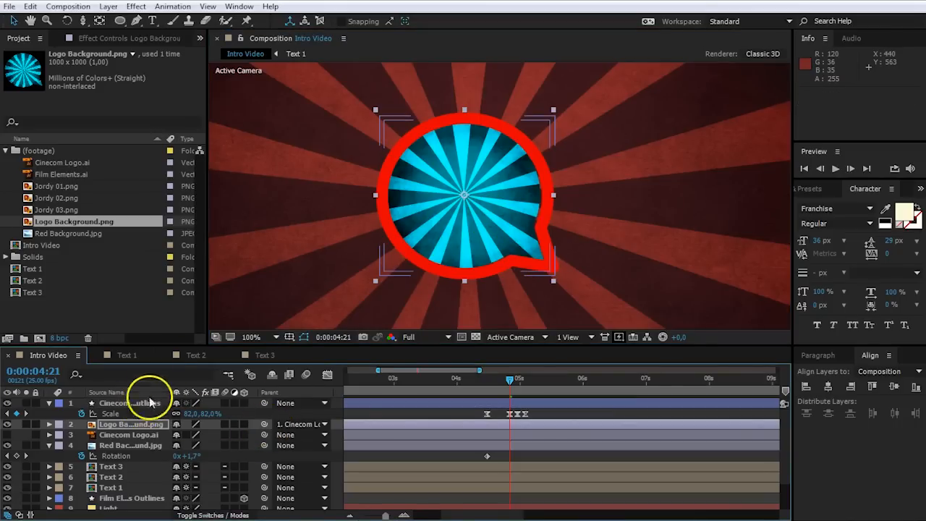
# - Split the Logo Background layer at 0:00:04:21, delete its earlier part and preview the bubble animation
pyautogui.moveTo(512, 384)
pyautogui.mouseDown()
pyautogui.moveTo(521, 384)
pyautogui.moveTo(511, 384)
pyautogui.mouseUp()
pyautogui.click(512, 413)
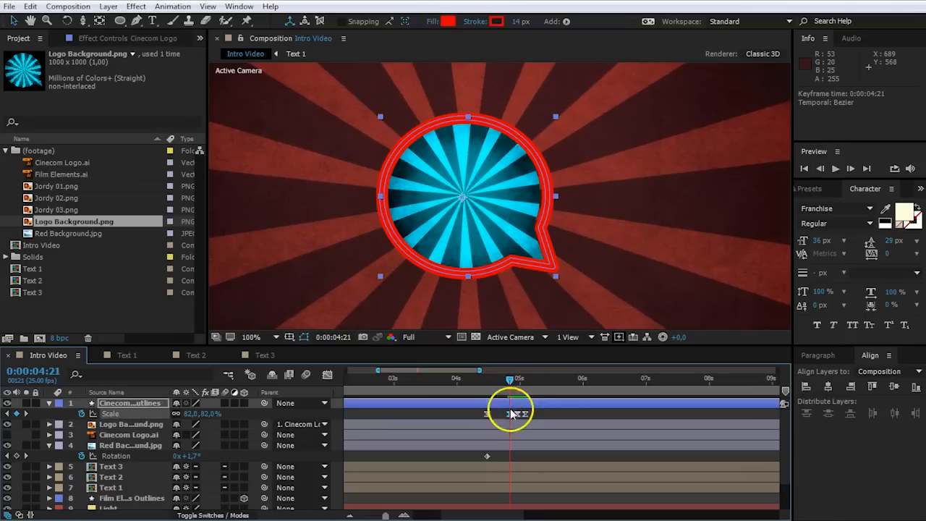
pyautogui.click(116, 426)
pyautogui.click(462, 192)
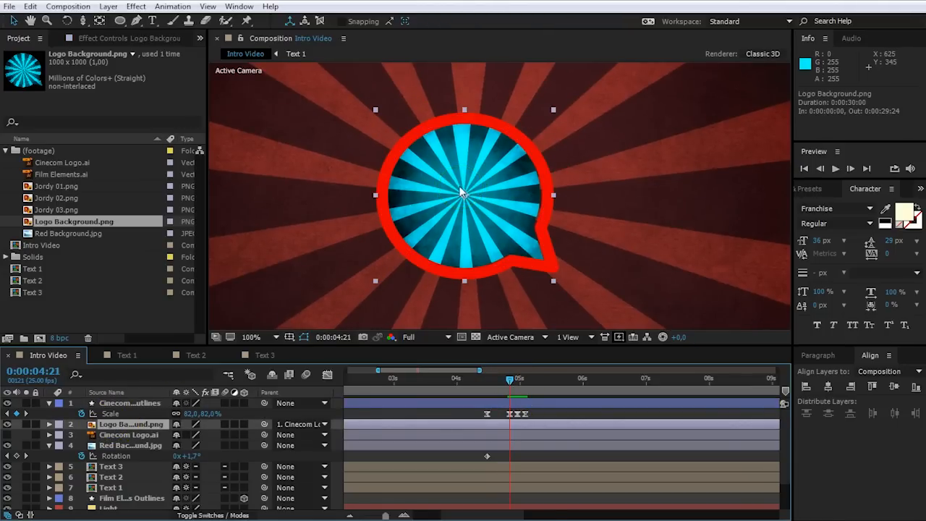
pyautogui.hotkey('ctrl', 'shift', 'd')
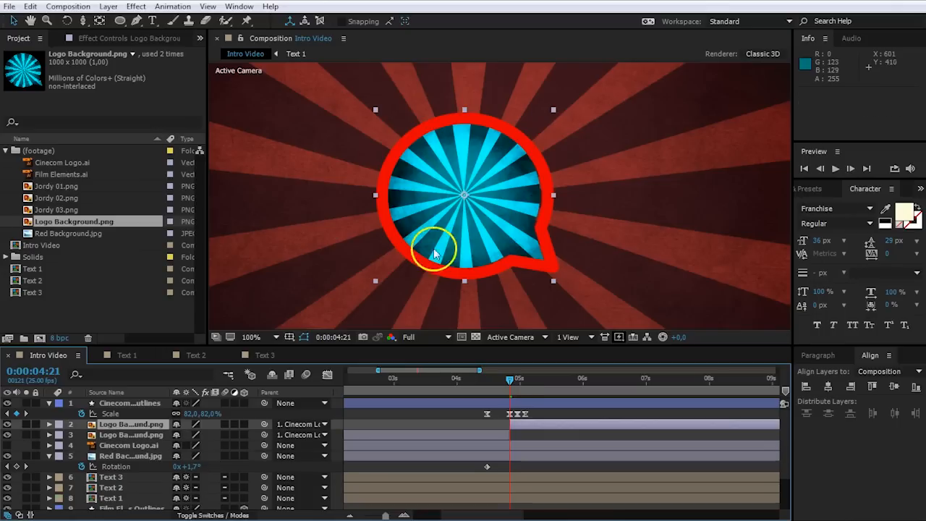
pyautogui.click(496, 438)
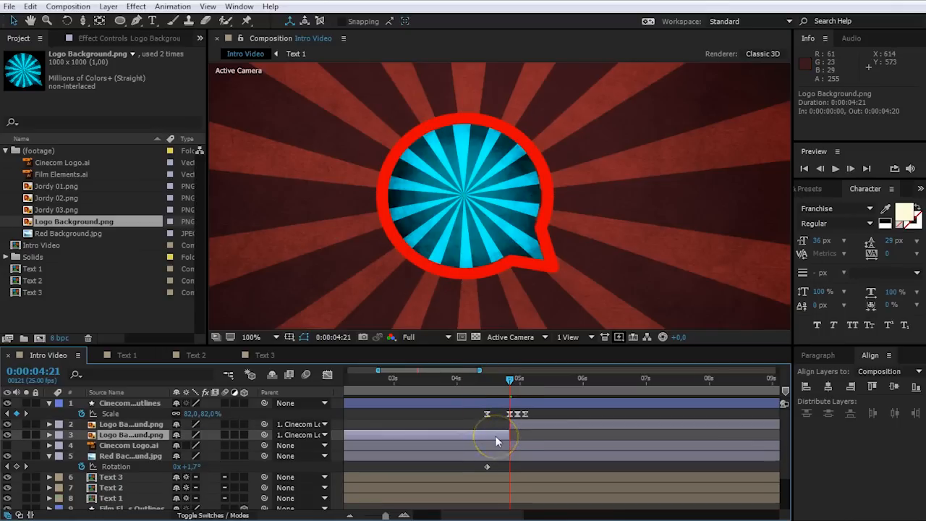
pyautogui.press('Delete')
pyautogui.click(511, 391)
pyautogui.moveTo(511, 390); pyautogui.dragTo(500, 382)
pyautogui.press('space')
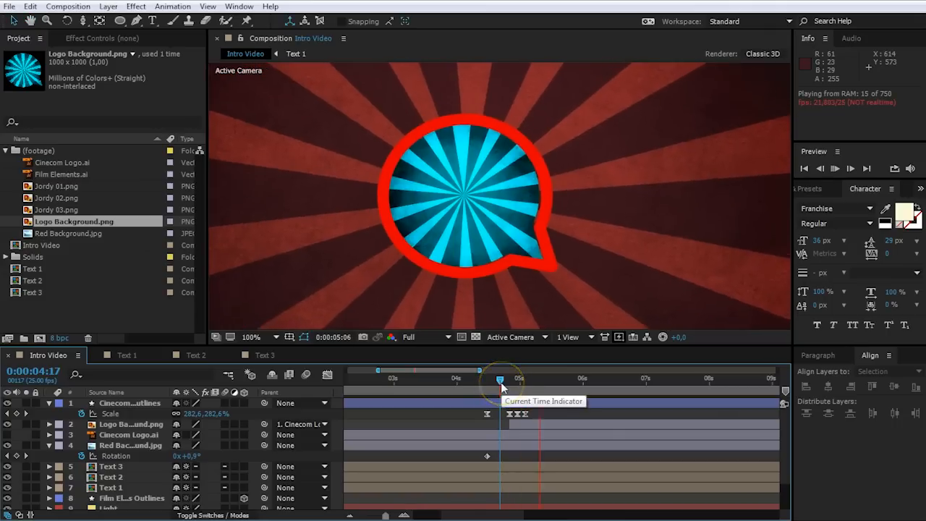
# - Add portrait image 01 inside the bubble beneath the outlines, starting at 0:00:04:21 and parented to the Cinecom Logo Outlines layer, and preview it
pyautogui.moveTo(35, 186); pyautogui.dragTo(521, 170)
pyautogui.scroll(-4, 503, 189)
pyautogui.hotkey('ctrl', '[')
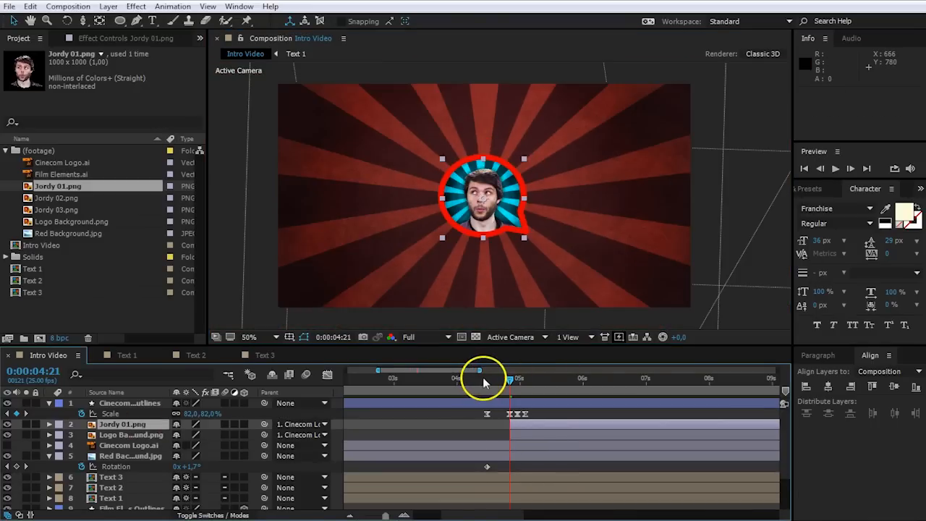
pyautogui.click(484, 379)
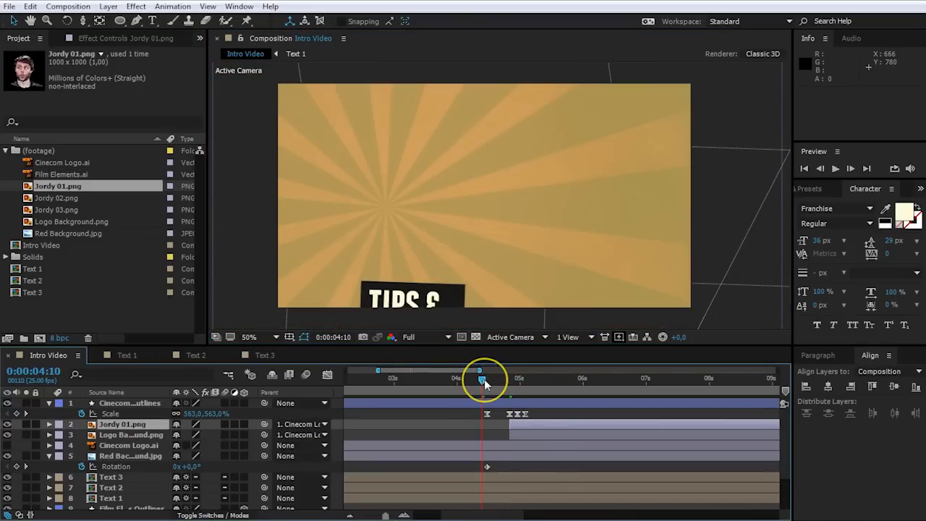
pyautogui.press('space')
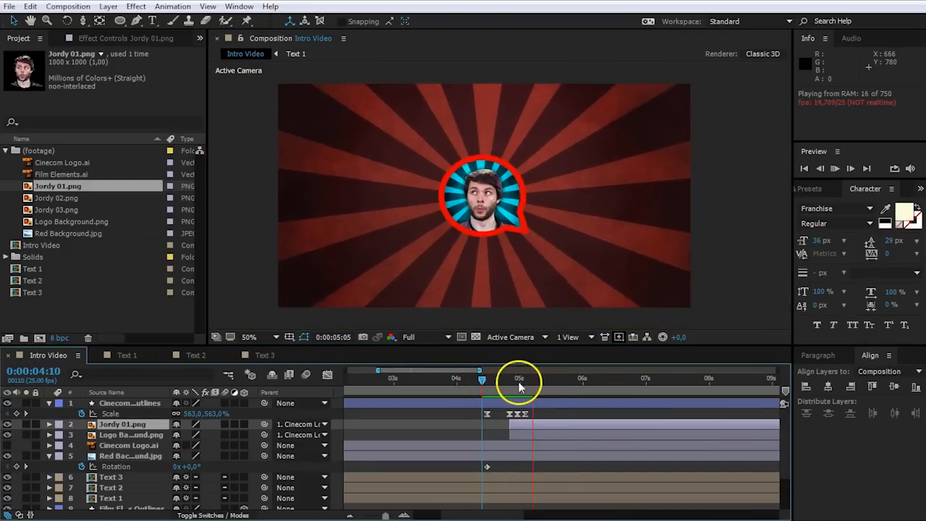
# - Go to 0:00:05:22 and examine how the portrait sits inside the speech bubble
pyautogui.click(555, 381)
pyautogui.moveTo(555, 380); pyautogui.dragTo(576, 391)
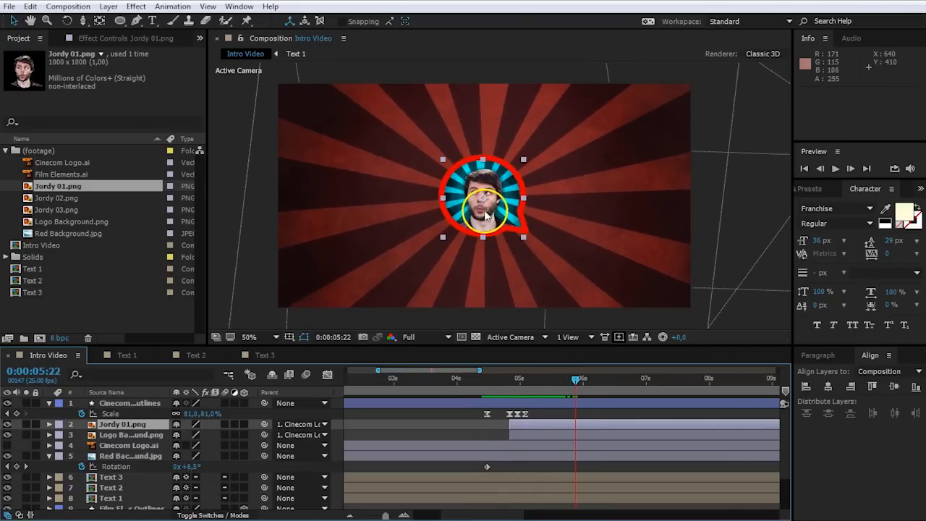
pyautogui.press('.')
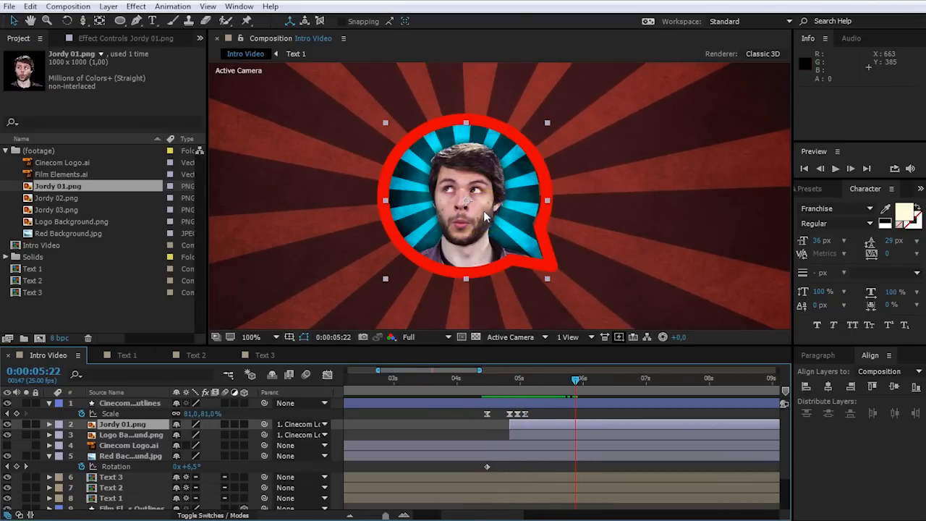
pyautogui.click(526, 217)
pyautogui.click(151, 396)
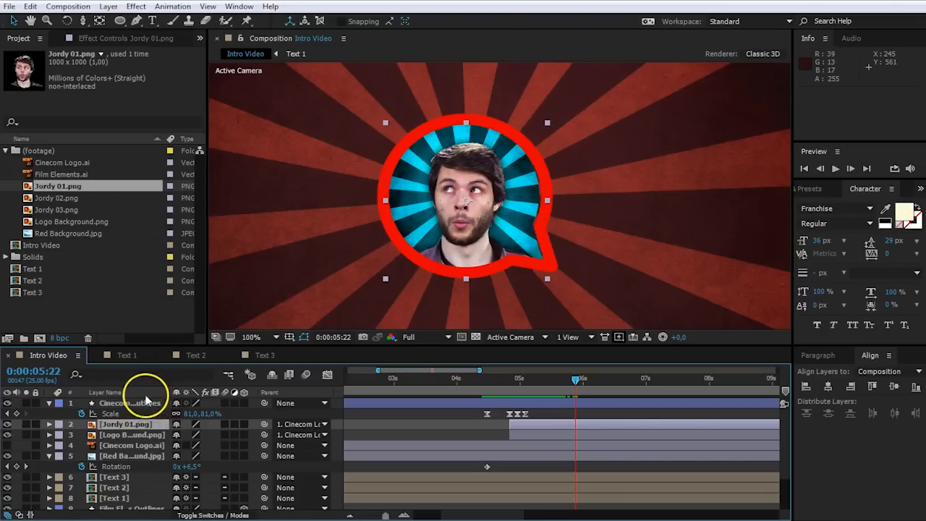
pyautogui.click(146, 393)
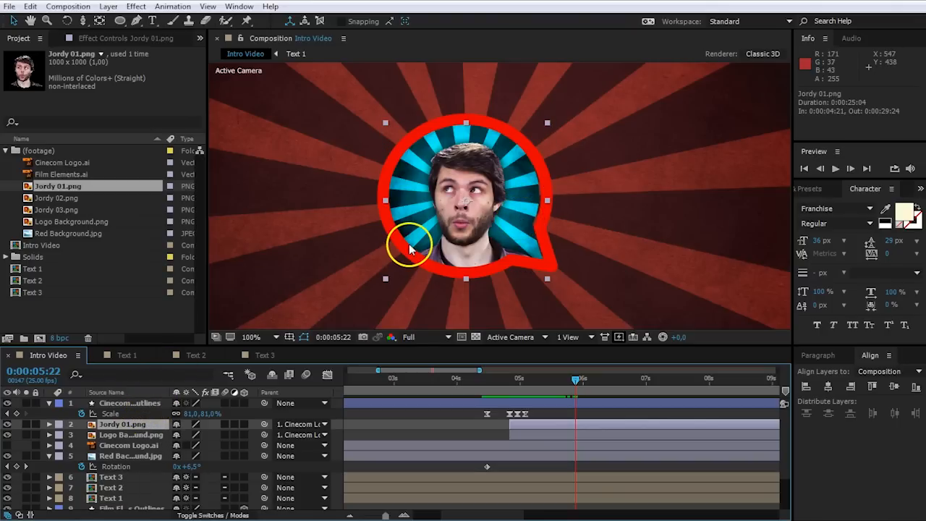
# - Find the Basic 3D effect and apply it to the portrait image 01 layer
pyautogui.click(814, 190)
pyautogui.click(848, 205)
pyautogui.write('b')
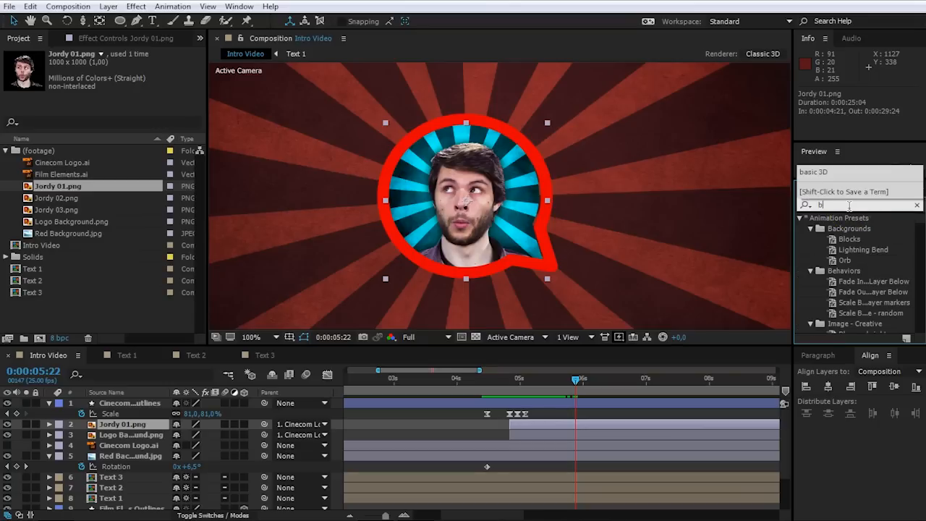
pyautogui.write('as')
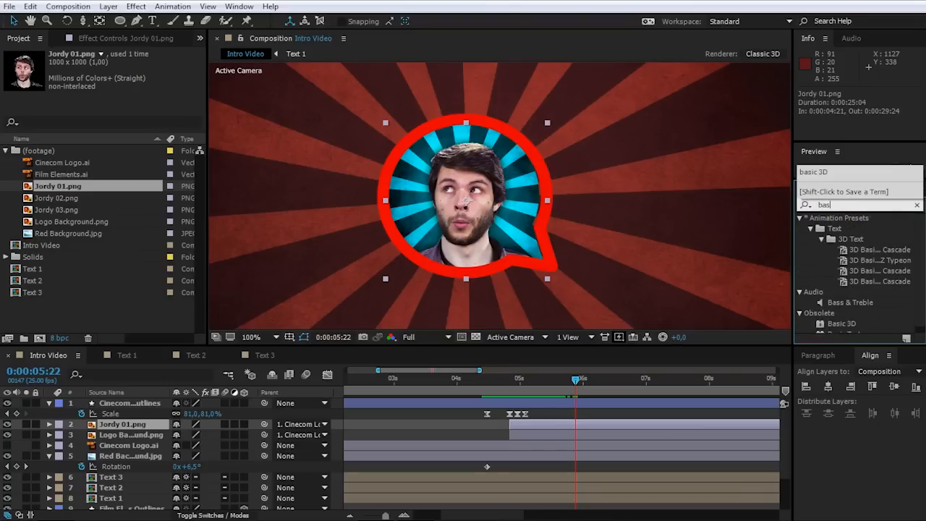
pyautogui.write('ic 3D')
pyautogui.moveTo(841, 233); pyautogui.dragTo(153, 433)
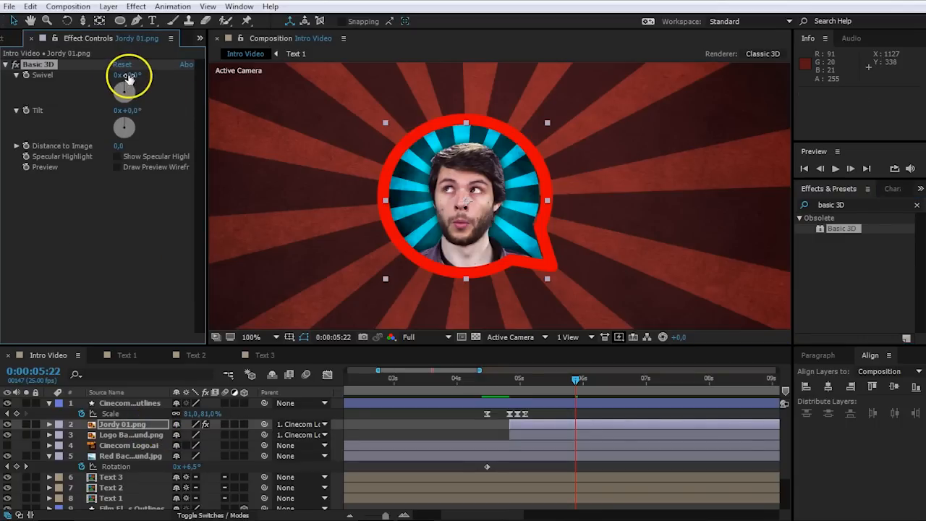
# - Keyframe portrait image 01's Basic 3D Swivel at 0° at 0:00:05:22 and at 90° at 0:00:06:00
pyautogui.click(26, 75)
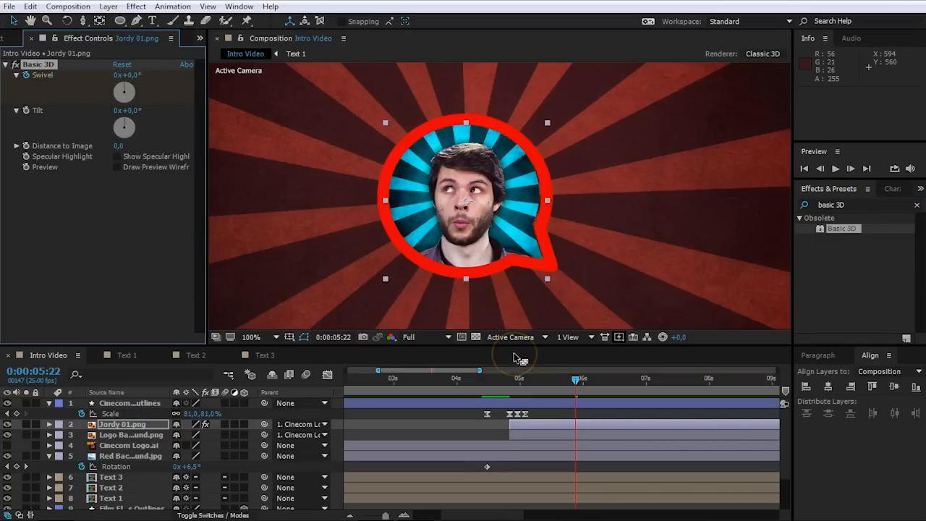
pyautogui.press('pagedown')
pyautogui.press('pagedown')
pyautogui.press('pagedown')
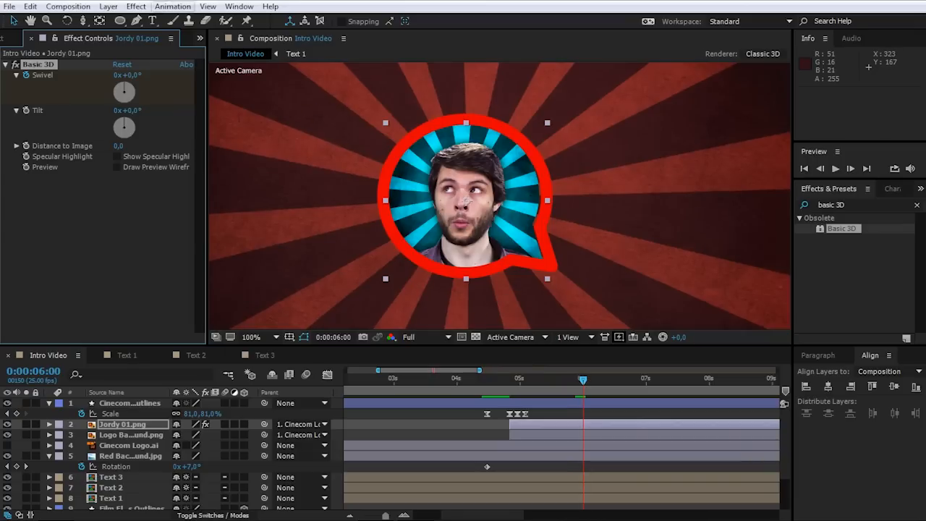
pyautogui.moveTo(122, 74); pyautogui.dragTo(148, 79)
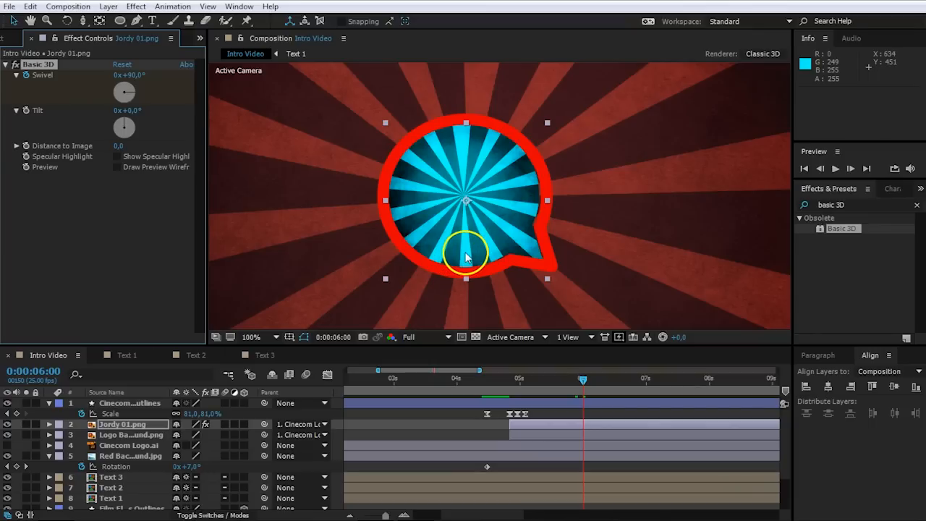
# - Add portrait image 02 to the composition, scaled down inside the speech bubble and layered beneath the logo outlines
pyautogui.click(2, 40)
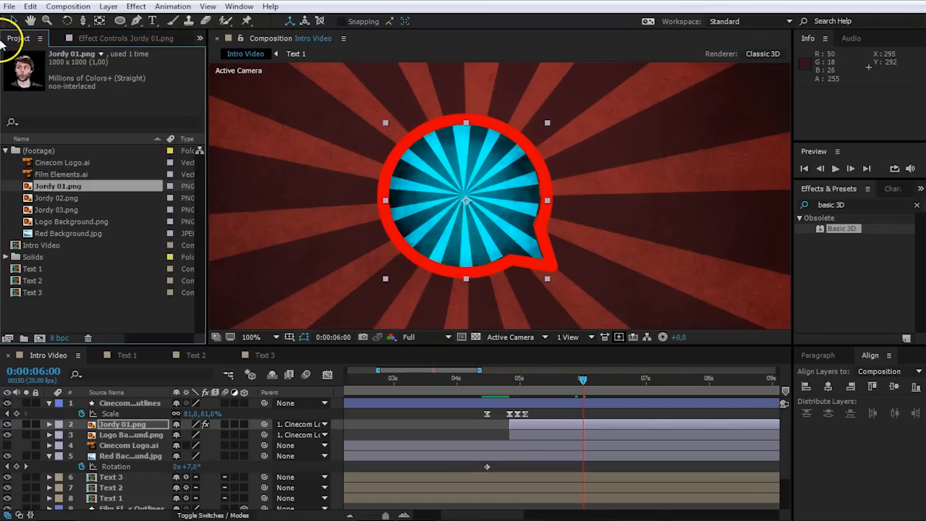
pyautogui.click(36, 198)
pyautogui.moveTo(36, 205); pyautogui.dragTo(439, 228)
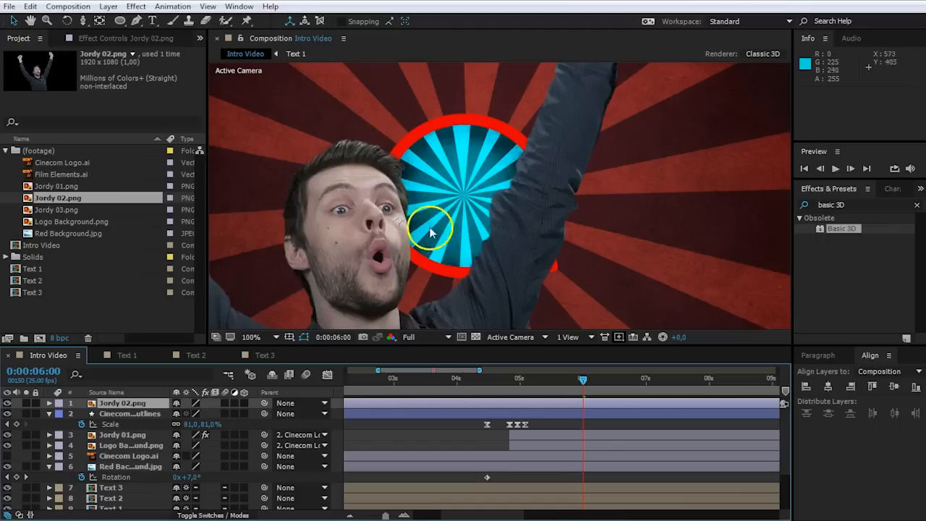
pyautogui.moveTo(364, 236); pyautogui.dragTo(431, 154)
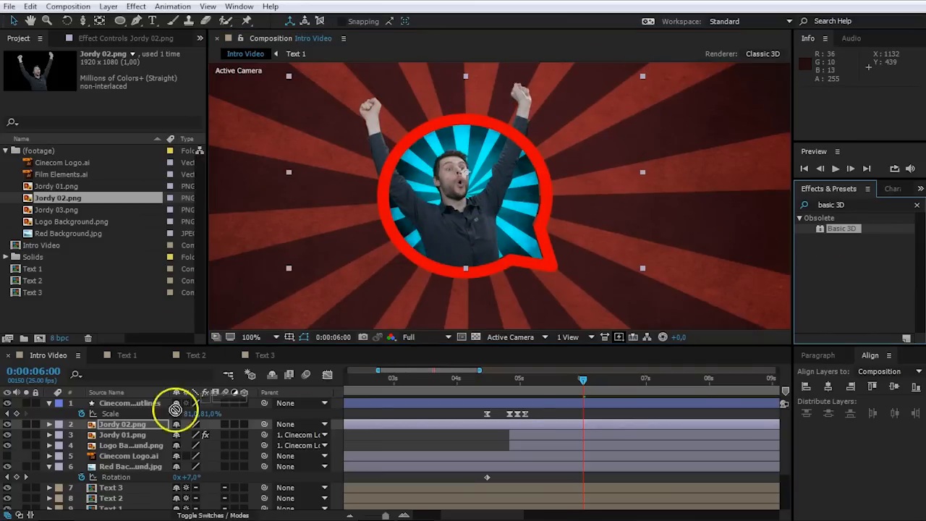
# - Apply Basic 3D to the portrait image 02 layer and keyframe its Swivel at 90° at 0:00:06:00
pyautogui.moveTo(175, 409); pyautogui.dragTo(119, 429)
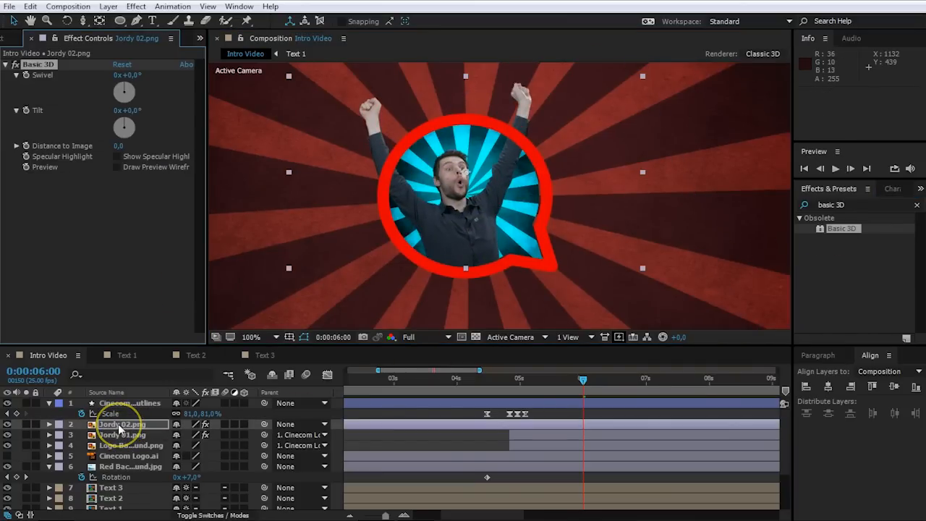
pyautogui.keyDown('shift'); pyautogui.click(118, 435); pyautogui.keyUp('shift')
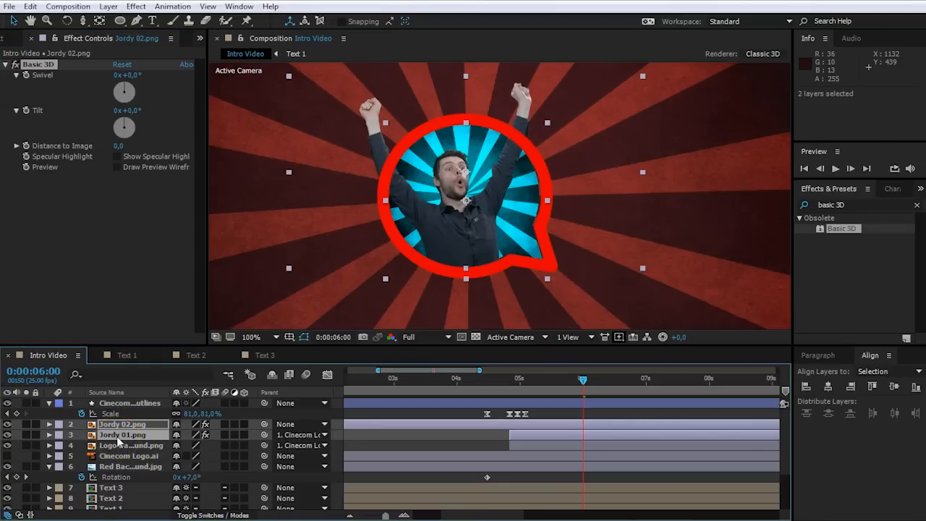
pyautogui.press('u')
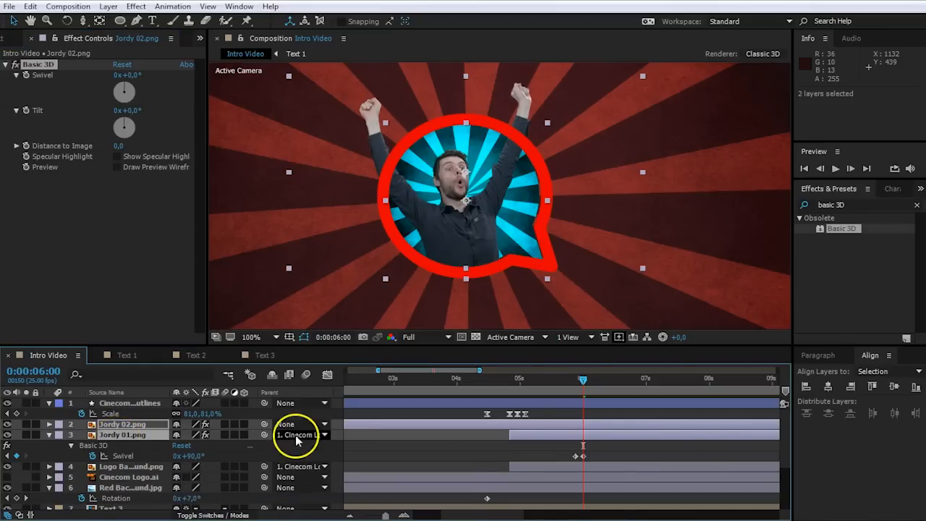
pyautogui.click(145, 425)
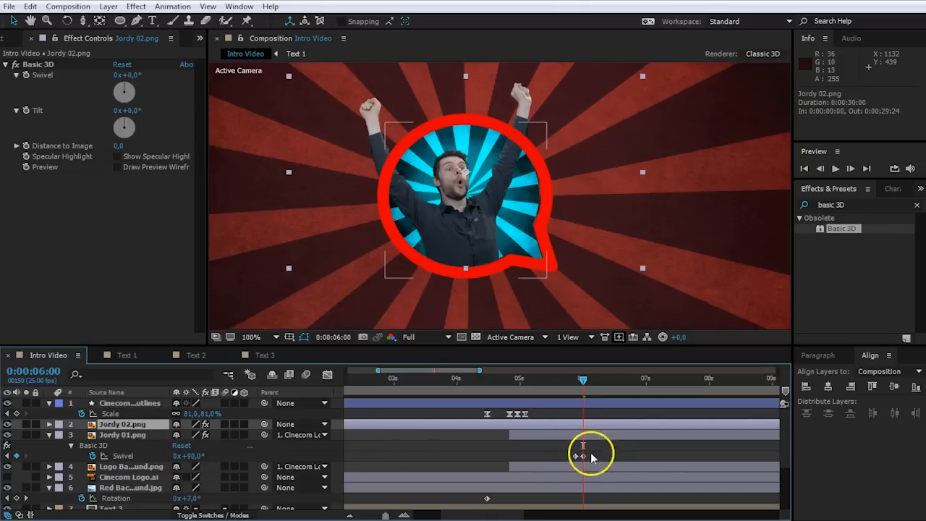
pyautogui.click(139, 77)
pyautogui.write('90')
pyautogui.press('Return')
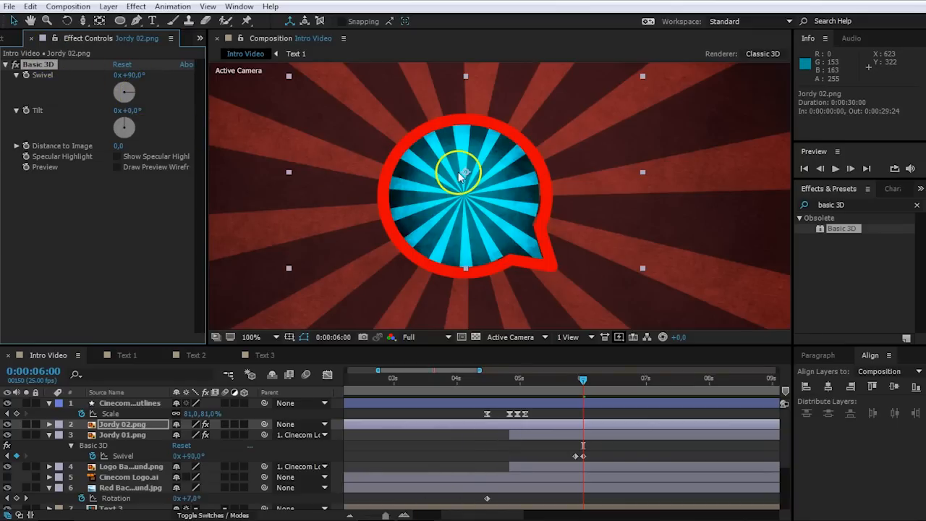
pyautogui.click(26, 75)
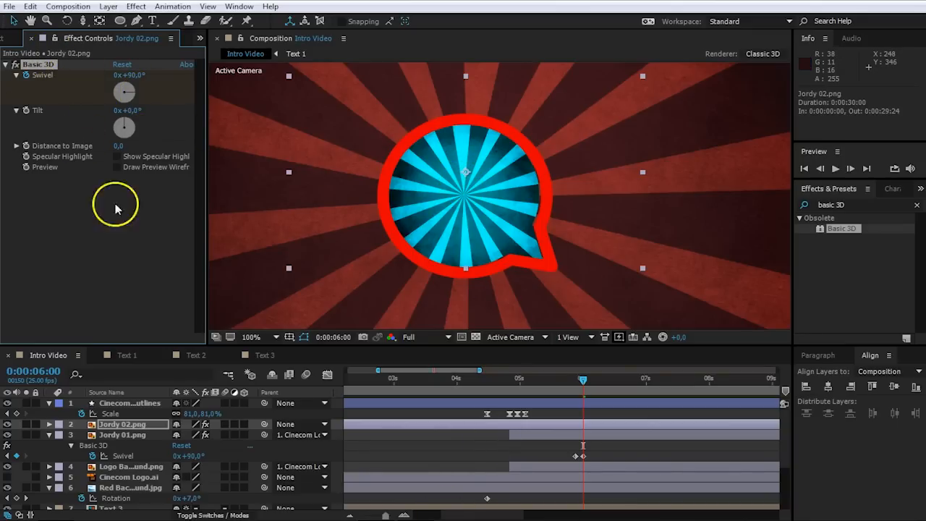
pyautogui.press('u')
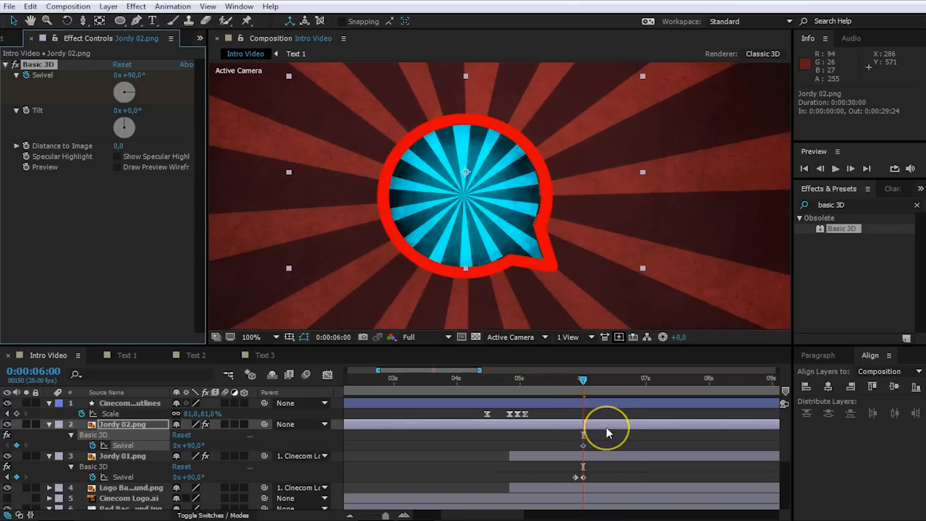
# - Set portrait image 02's Basic 3D Swivel to 180° at 0:00:06:03
pyautogui.press('pagedown')
pyautogui.press('pagedown')
pyautogui.press('pagedown')
pyautogui.click(584, 432)
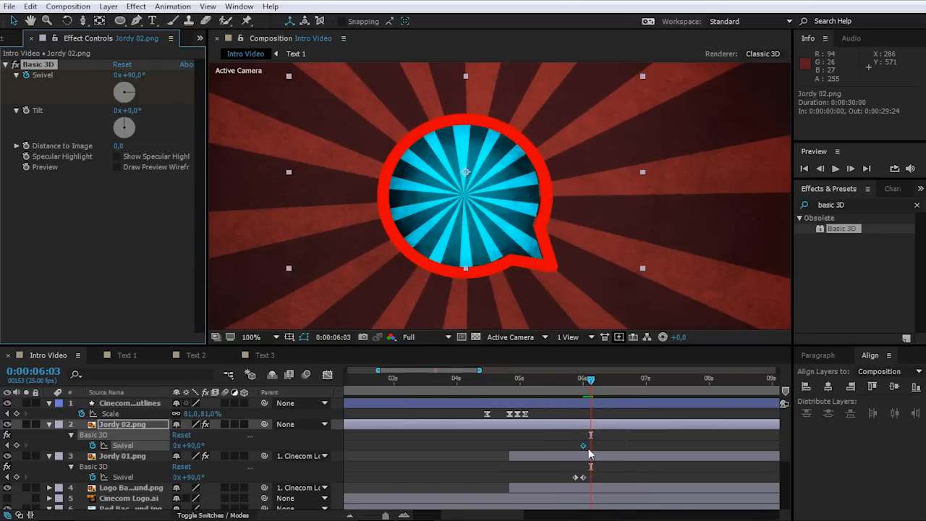
pyautogui.click(581, 478)
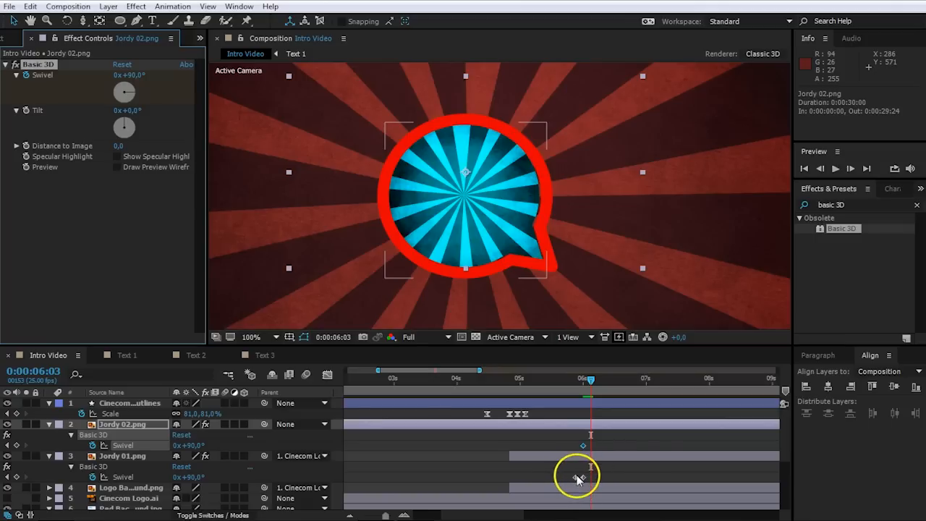
pyautogui.click(136, 75)
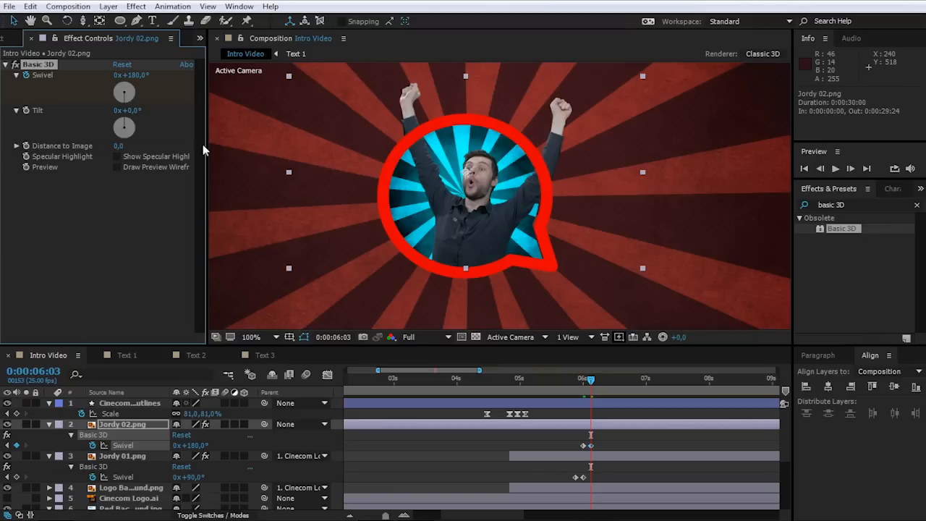
# - Preview the swivel transition from portrait image 01 to portrait image 02, starting shortly before 0:00:06:00
pyautogui.click(633, 439)
pyautogui.click(569, 383)
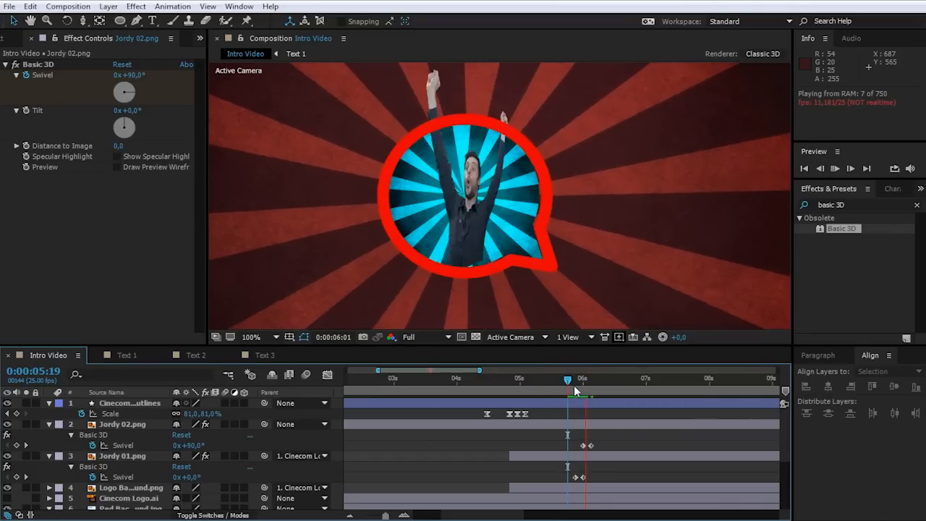
pyautogui.click(574, 385)
pyautogui.press('space')
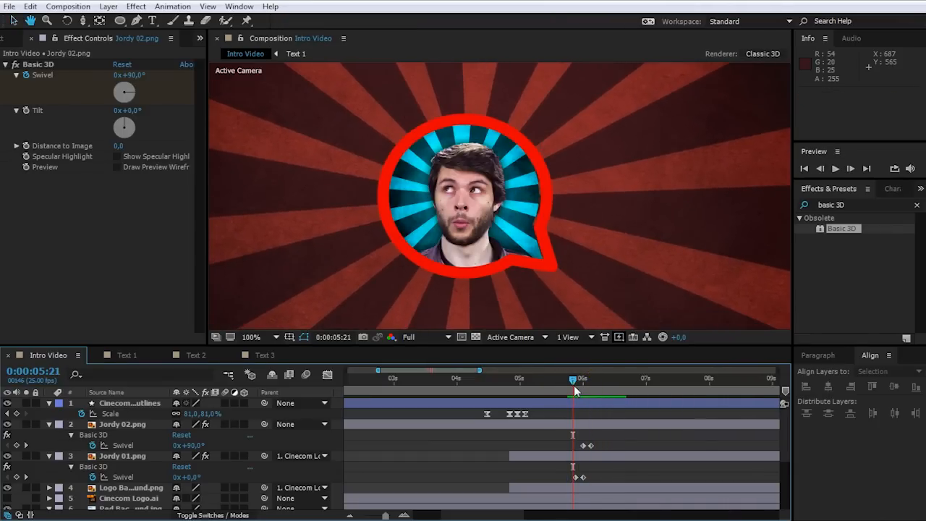
pyautogui.press('space')
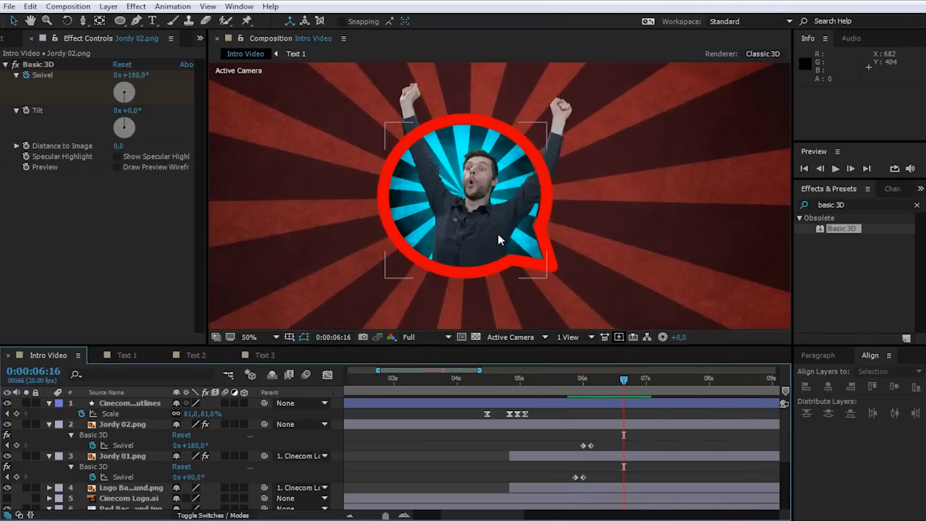
pyautogui.press(',')
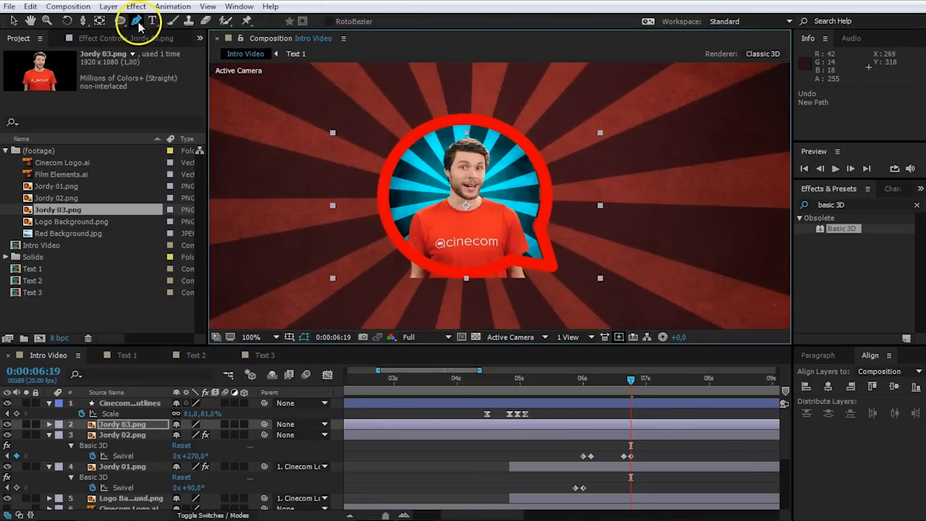
# - Draw a closed Pen tool mask on portrait image 03 along the speech bubble's ring, excluding the body below it
pyautogui.click(397, 243)
pyautogui.moveTo(430, 266); pyautogui.dragTo(527, 253)
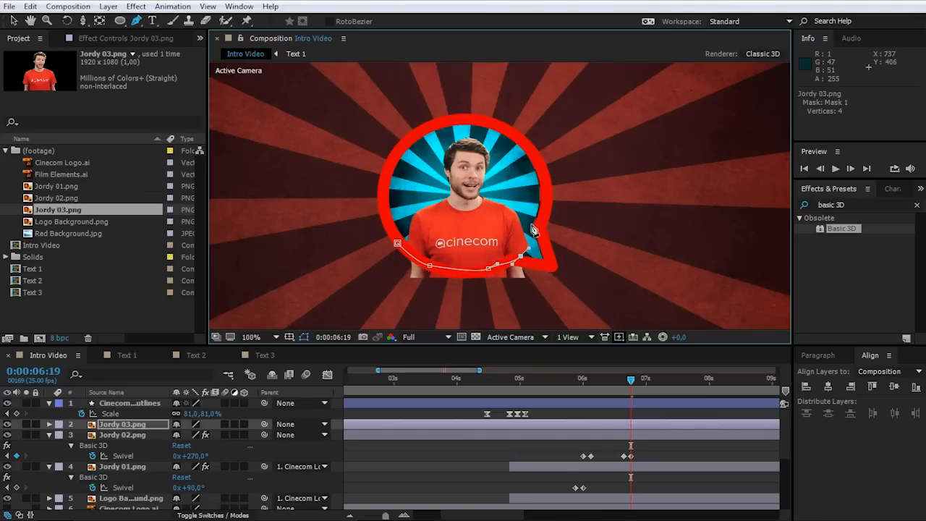
pyautogui.moveTo(554, 195); pyautogui.dragTo(554, 196)
pyautogui.moveTo(532, 136); pyautogui.dragTo(504, 128)
pyautogui.click(487, 117)
pyautogui.click(418, 125)
pyautogui.click(387, 170)
pyautogui.click(383, 210)
pyautogui.click(396, 243)
# - Preview the swivel transition to portrait image 03 and check how it sits inside the speech bubble
pyautogui.click(318, 427)
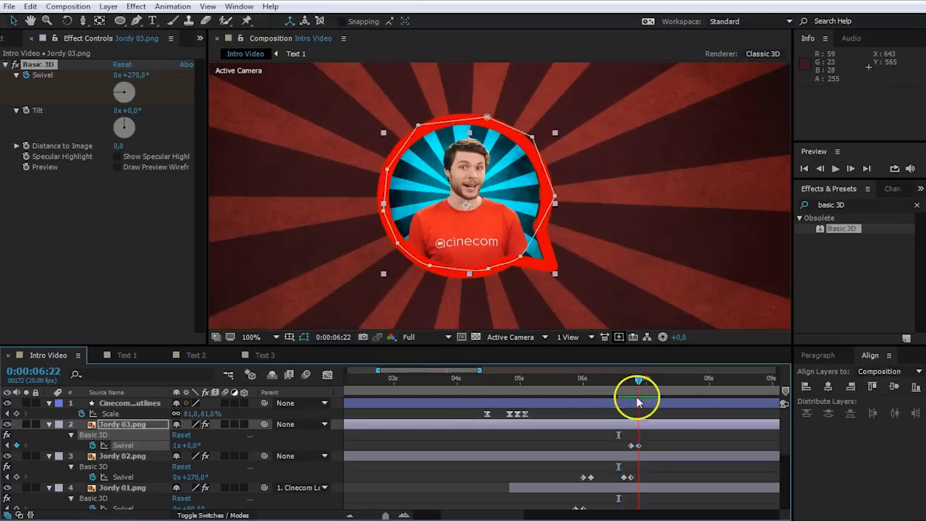
pyautogui.moveTo(636, 383)
pyautogui.mouseDown()
pyautogui.moveTo(626, 376)
pyautogui.moveTo(644, 383)
pyautogui.mouseUp()
pyautogui.click(460, 190)
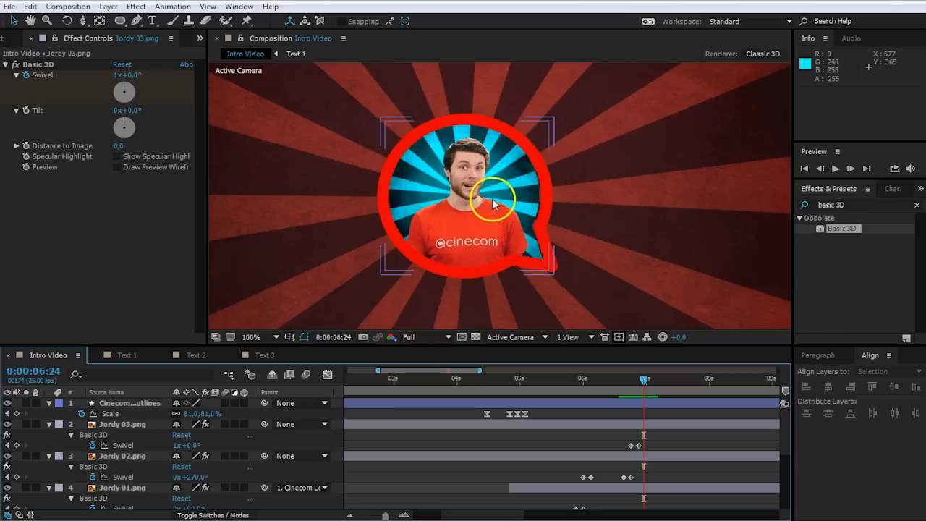
# - Add Cinecom Logo.ai to the composition as the topmost layer at 0:00:06:24
pyautogui.click(13, 39)
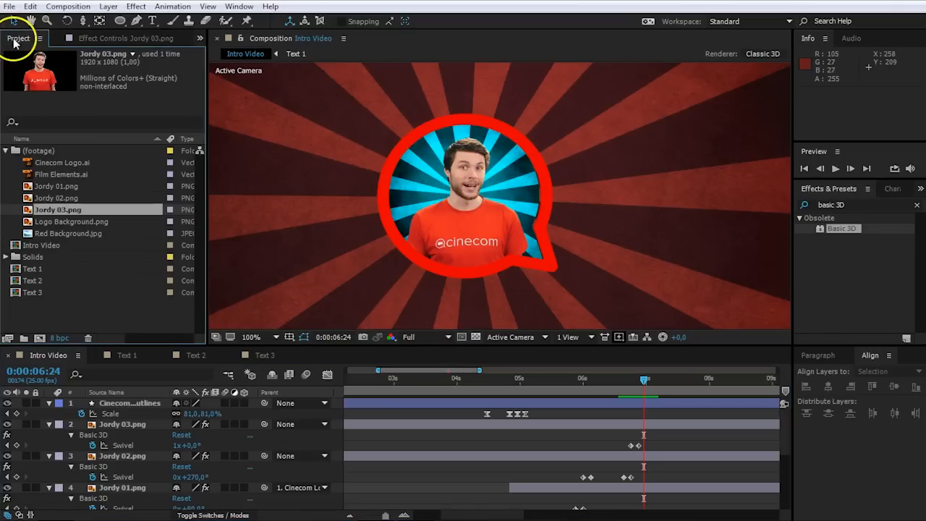
pyautogui.click(51, 175)
pyautogui.moveTo(43, 162); pyautogui.dragTo(356, 157)
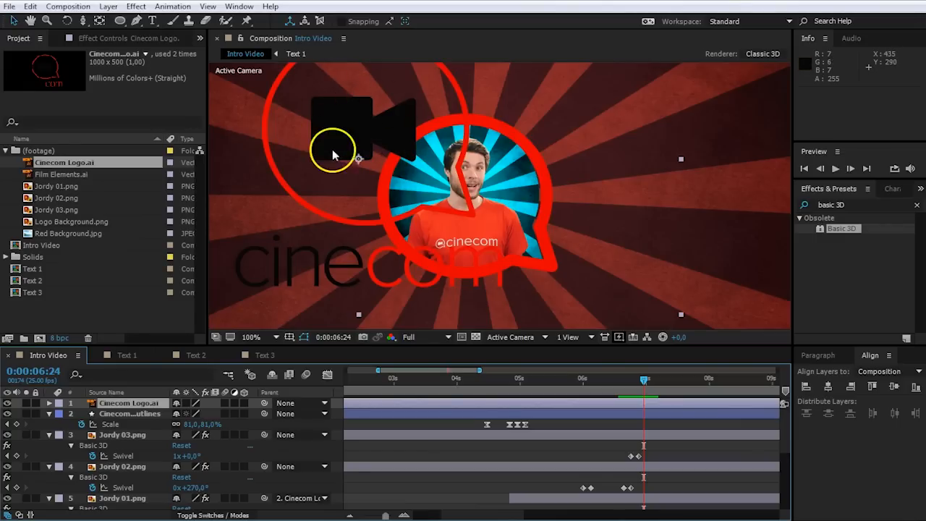
# - Create shapes from the new Cinecom Logo.ai vector layer and delete the original vector layer
pyautogui.rightClick(142, 401)
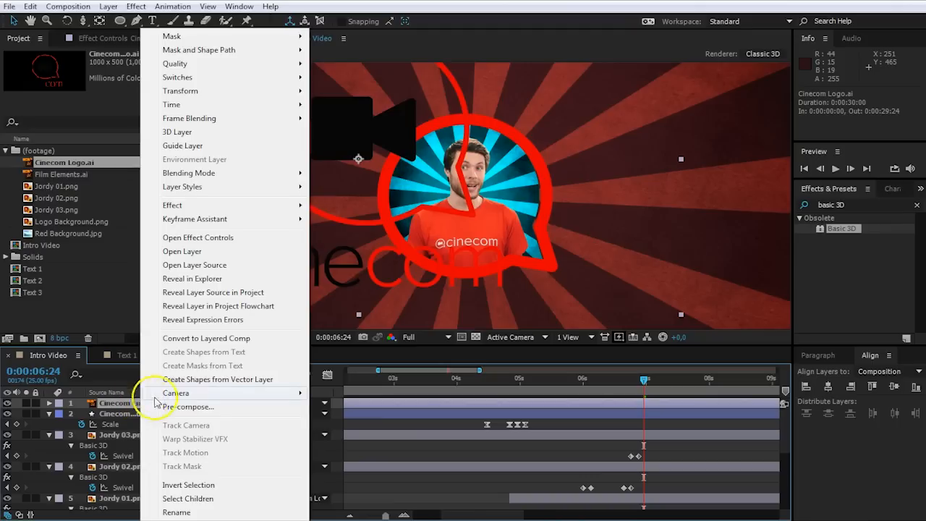
pyautogui.click(217, 379)
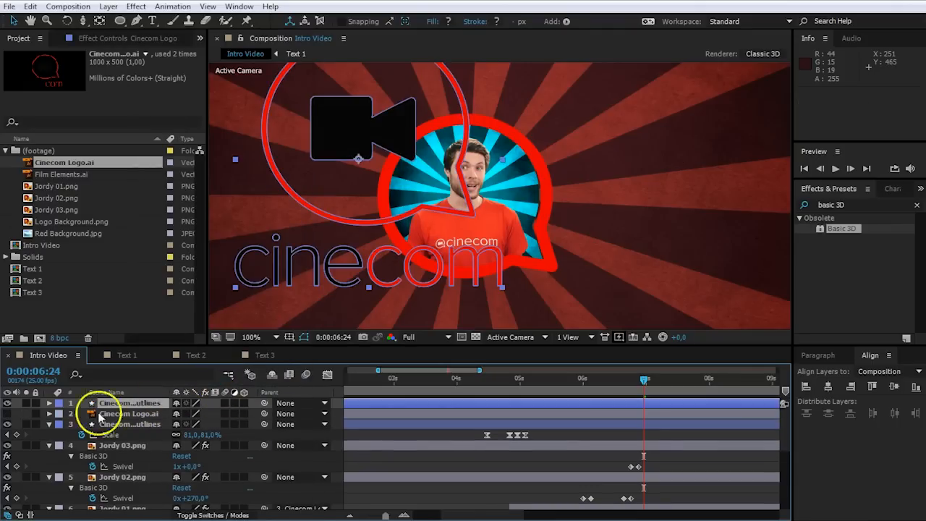
pyautogui.click(112, 413)
pyautogui.press('Delete')
# - Isolate the camera icon in the new logo outlines and keyframe its Basic 3D Swivel to 1x+0,0° at 0:00:07:17
pyautogui.click(44, 407)
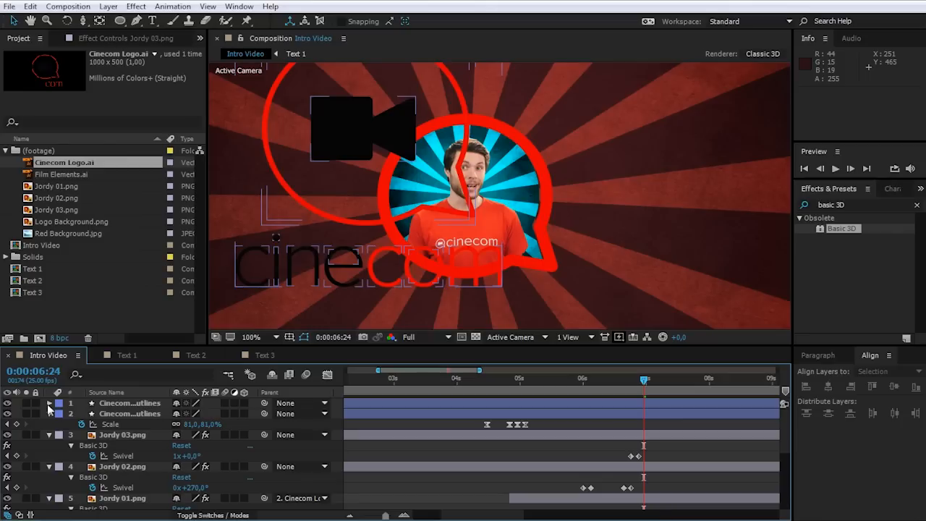
pyautogui.click(49, 404)
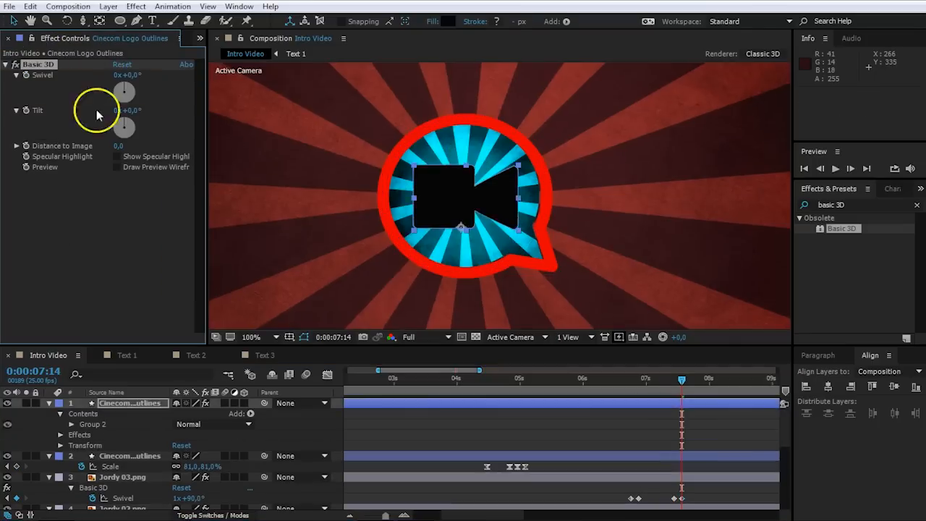
pyautogui.click(688, 409)
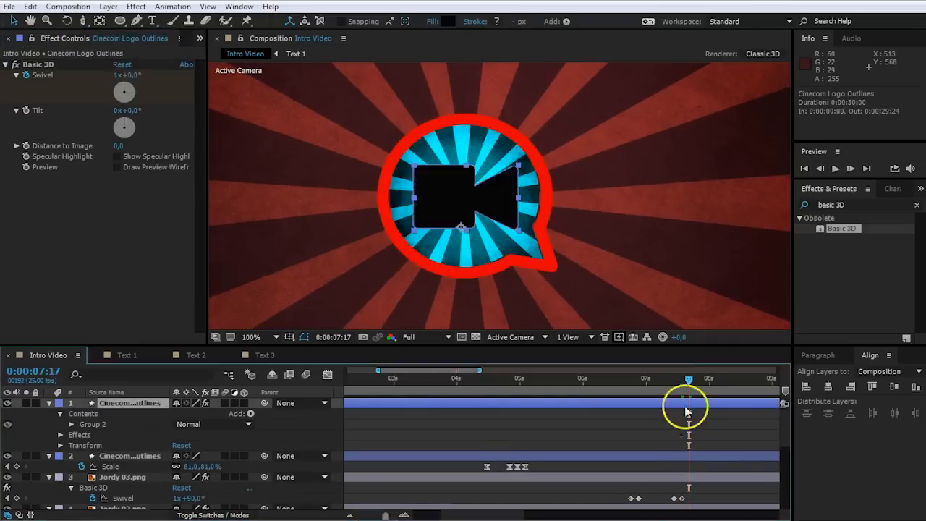
pyautogui.press('u')
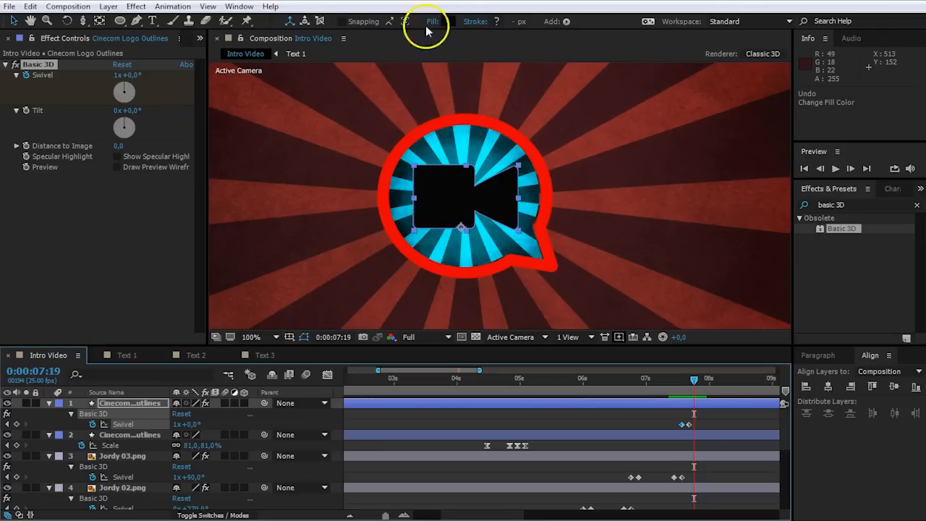
# - Fill the camera icon with white and add a black stroke 9 px wide to its shape group
pyautogui.click(449, 21)
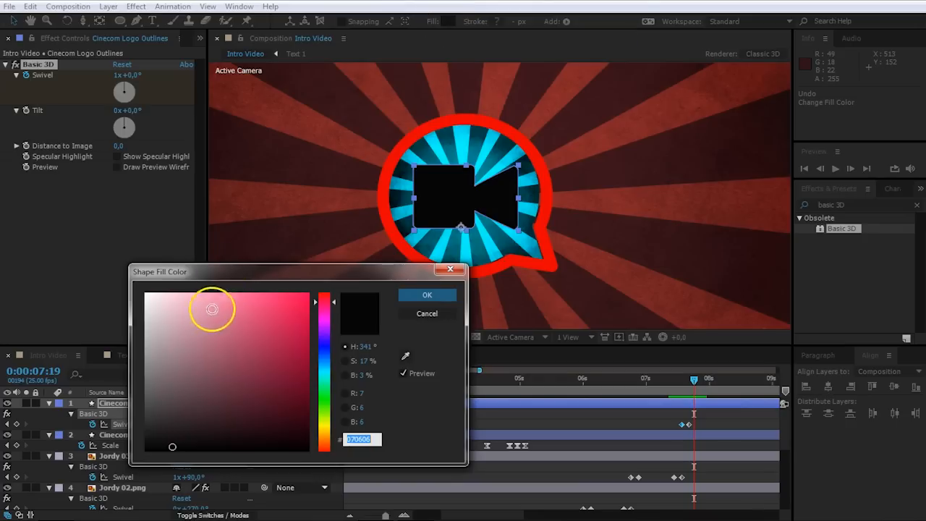
pyautogui.click(143, 284)
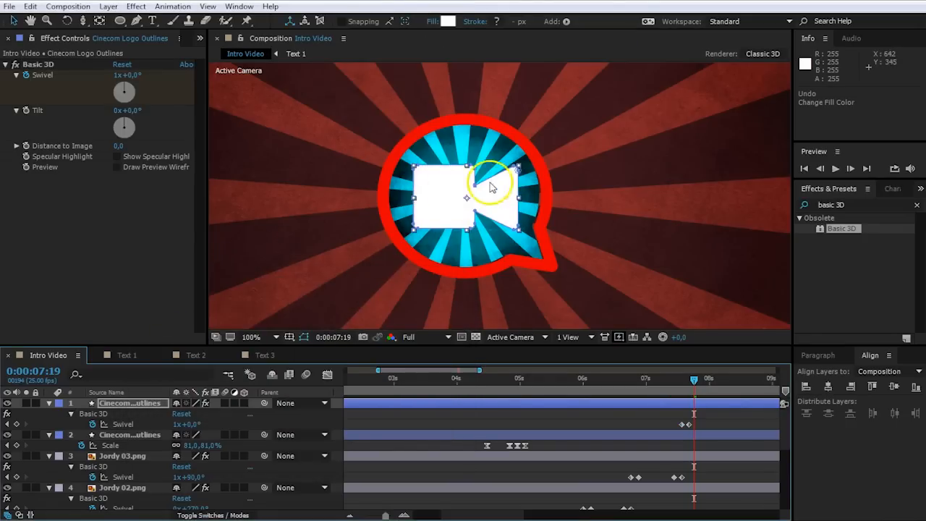
pyautogui.click(49, 403)
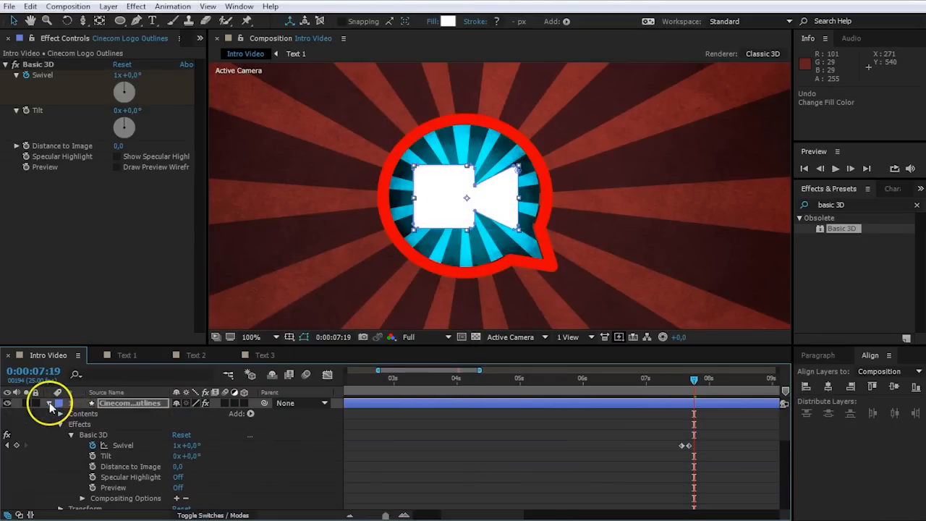
pyautogui.click(60, 414)
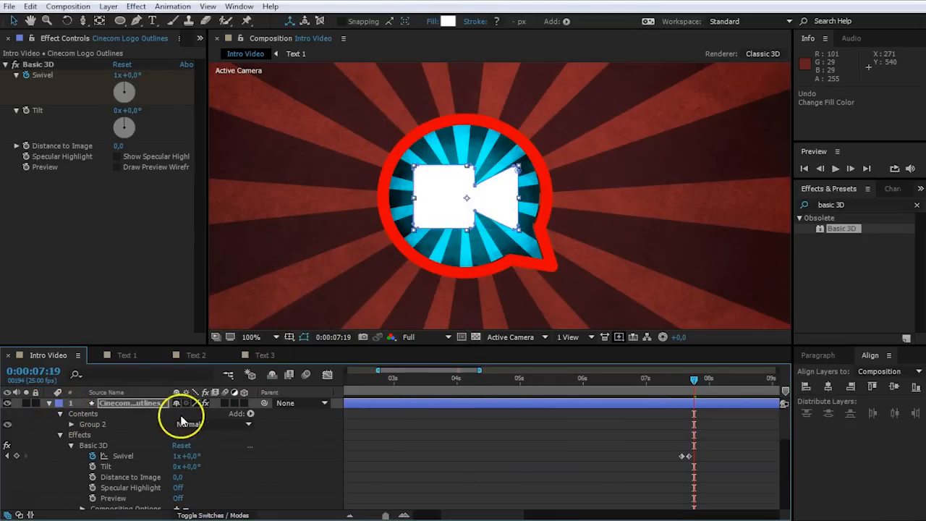
pyautogui.click(250, 414)
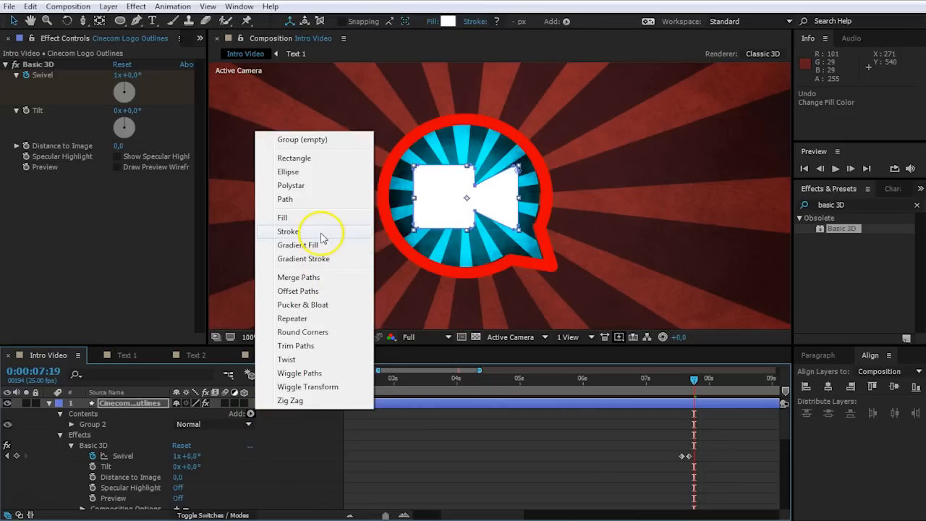
pyautogui.click(288, 231)
pyautogui.click(496, 22)
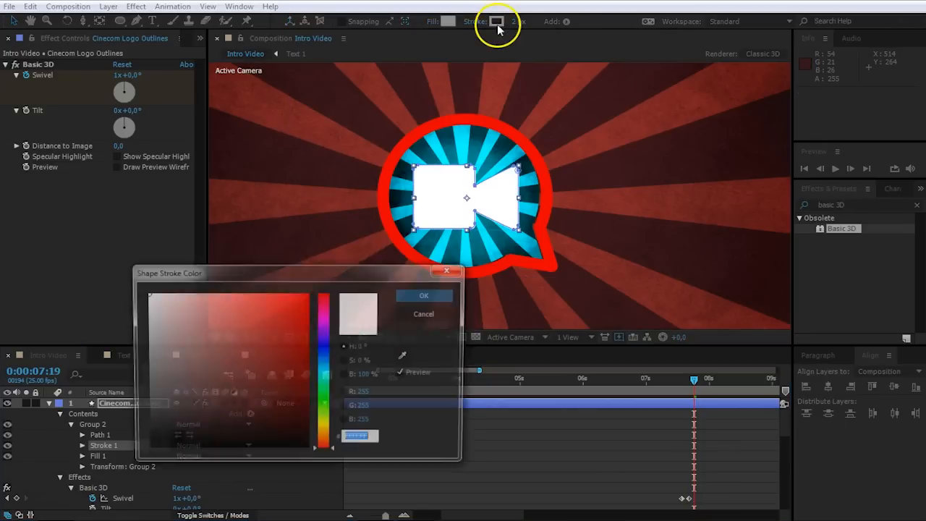
pyautogui.click(269, 429)
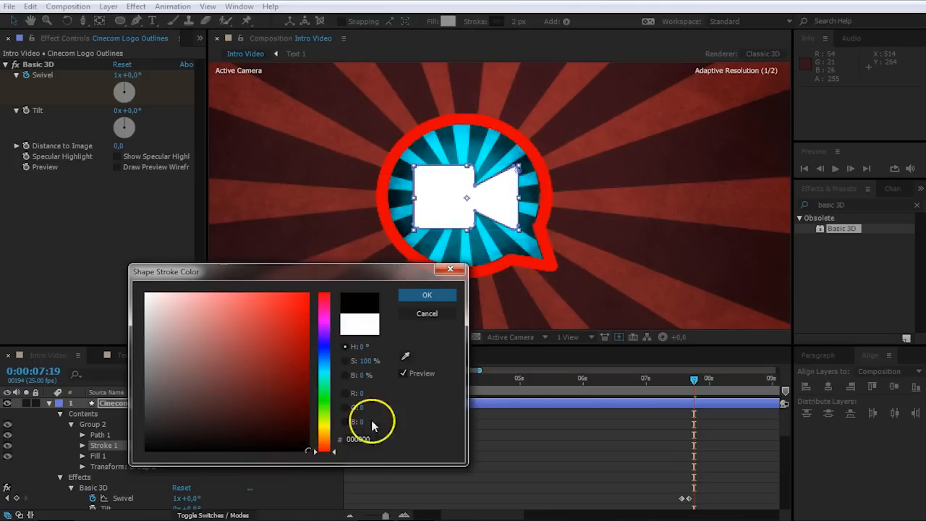
pyautogui.click(427, 295)
pyautogui.moveTo(515, 25); pyautogui.dragTo(517, 21)
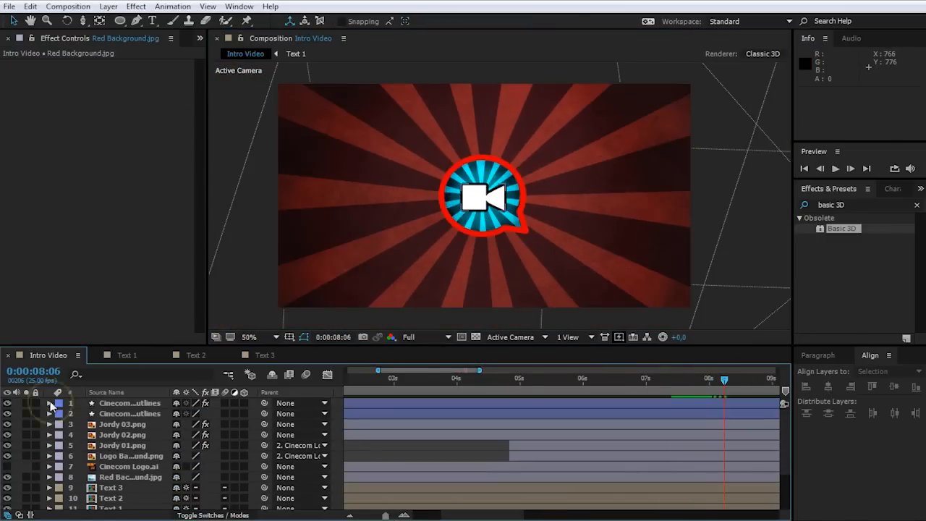
# - Preview the logo animation from 0:00:04:20 through the portrait swivels to the outlined camera icon
pyautogui.click(727, 385)
pyautogui.click(508, 381)
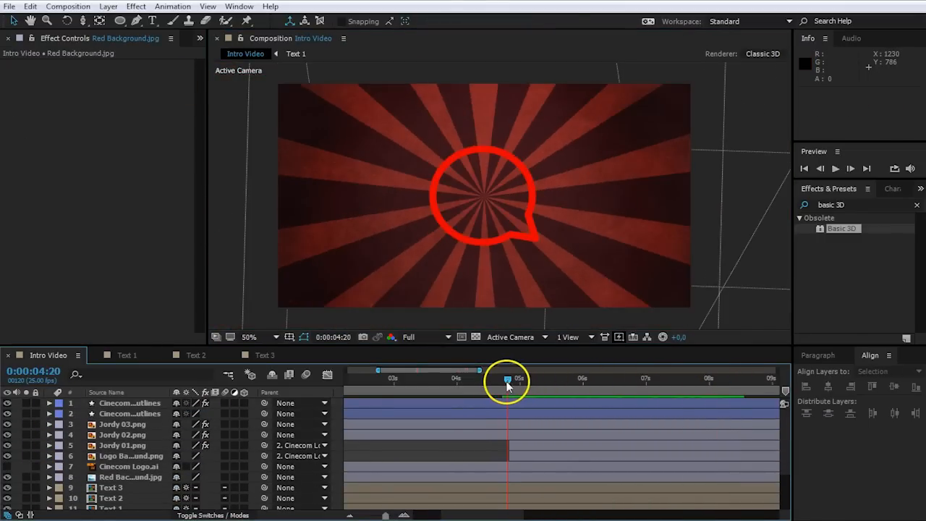
pyautogui.press('space')
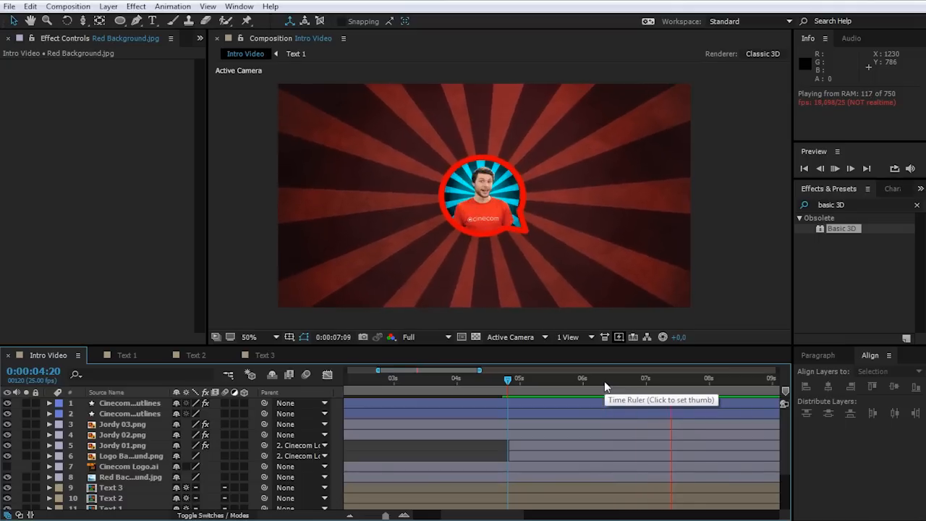
# - Scale down the CINECOM.NET sign (Text 4) and keyframe its position rising below the logo to 680,566 at 0:00:08:03
pyautogui.click(742, 381)
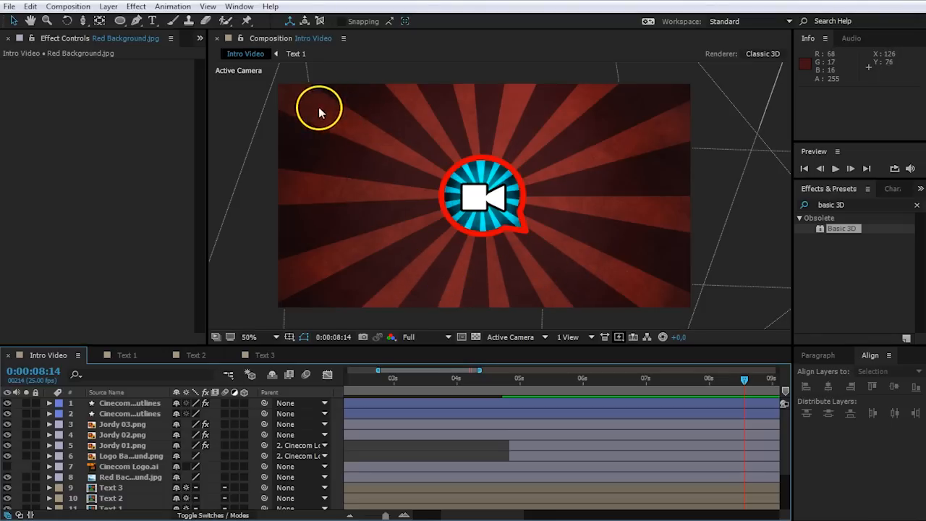
pyautogui.click(411, 148)
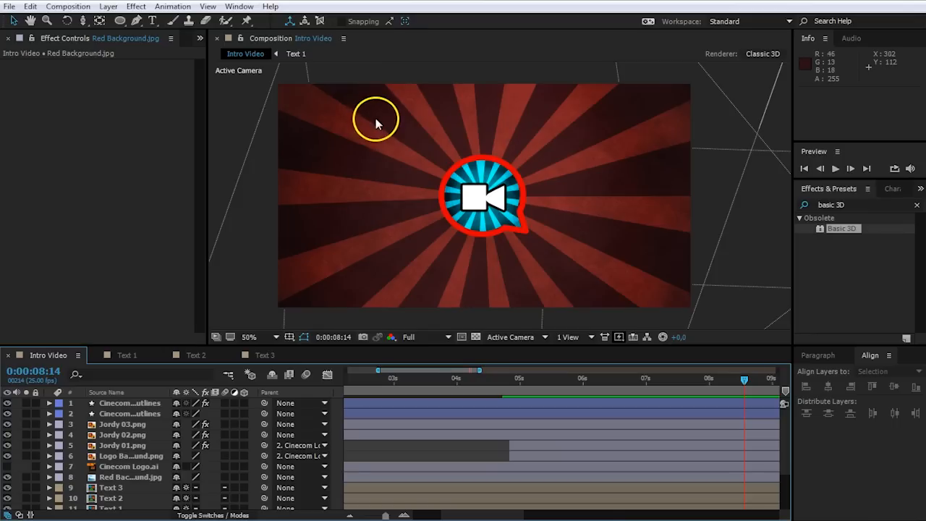
pyautogui.click(374, 382)
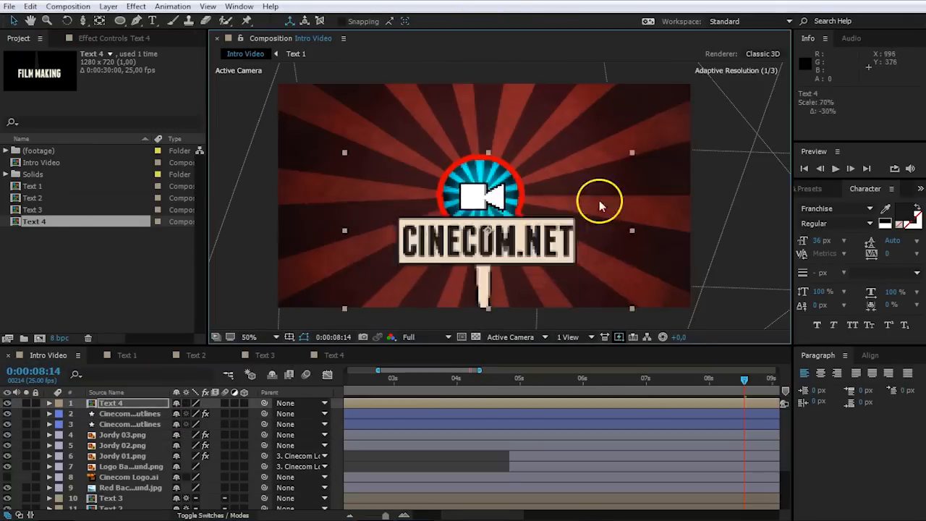
pyautogui.moveTo(600, 200); pyautogui.dragTo(552, 250)
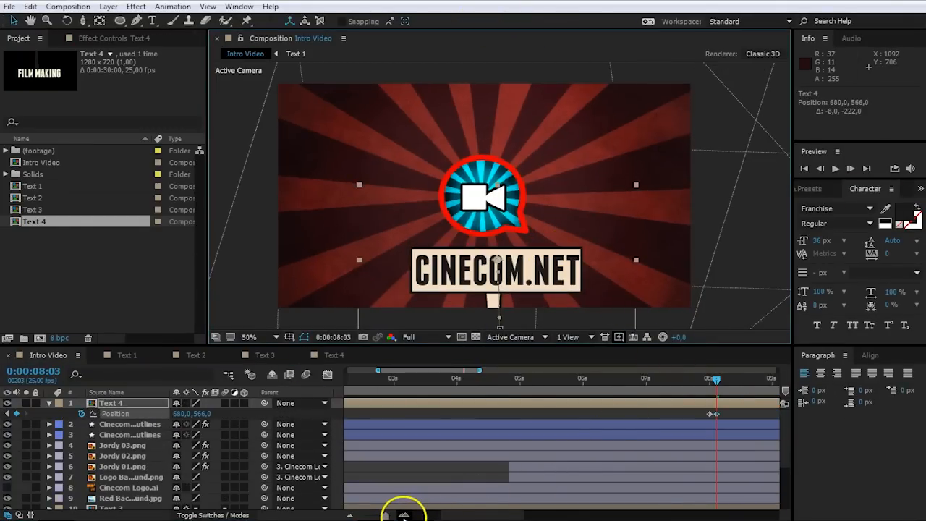
# - Add a bounce to the CINECOM.NET sign by keyframing its position at 684,594 at 0:00:08:06 and shifting it slightly back up
pyautogui.click(404, 515)
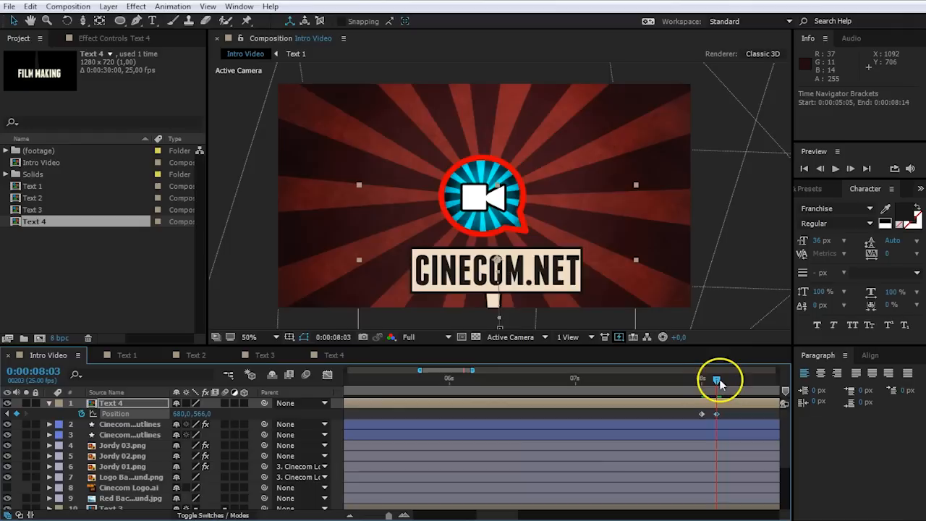
pyautogui.moveTo(717, 379); pyautogui.dragTo(729, 380)
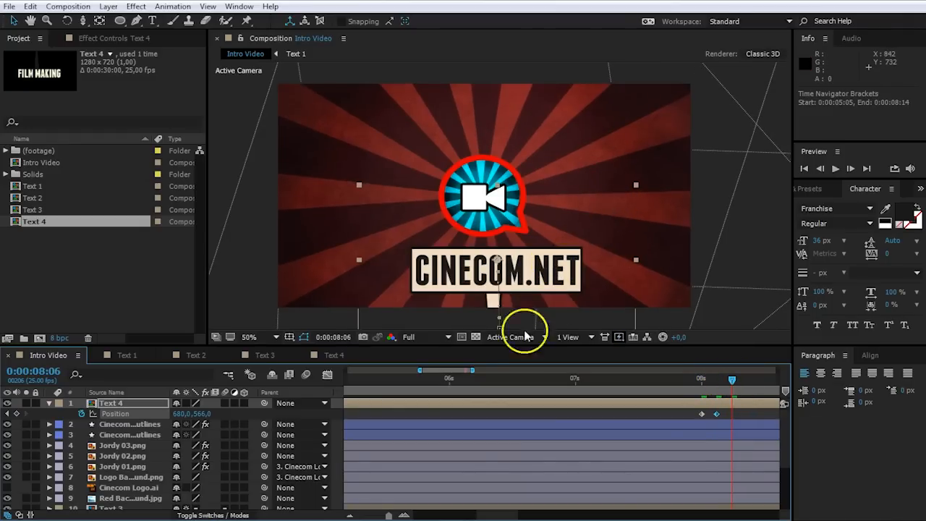
pyautogui.moveTo(562, 266); pyautogui.dragTo(563, 277)
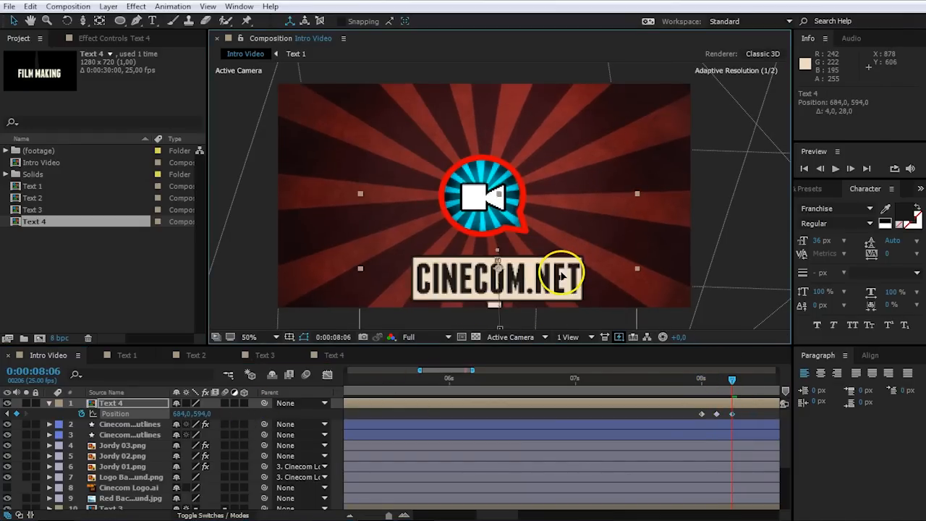
pyautogui.click(736, 377)
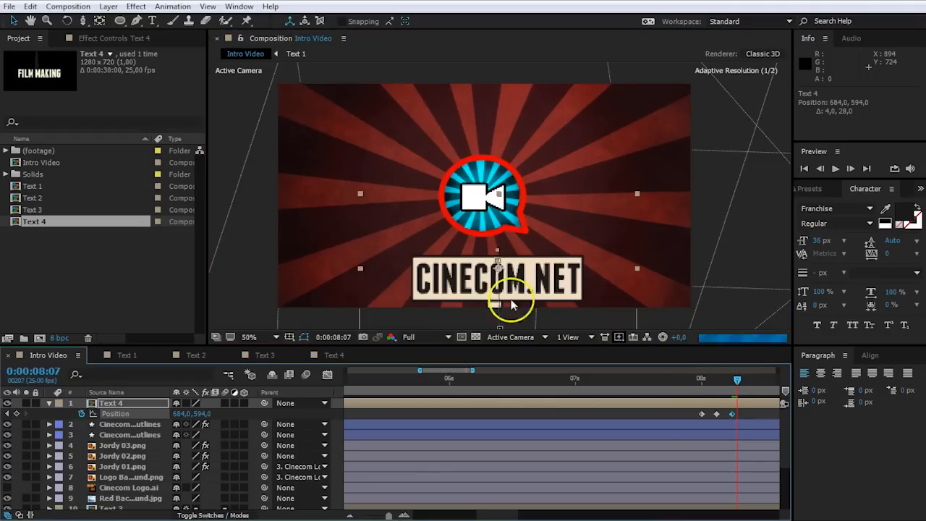
pyautogui.moveTo(525, 281); pyautogui.dragTo(526, 269)
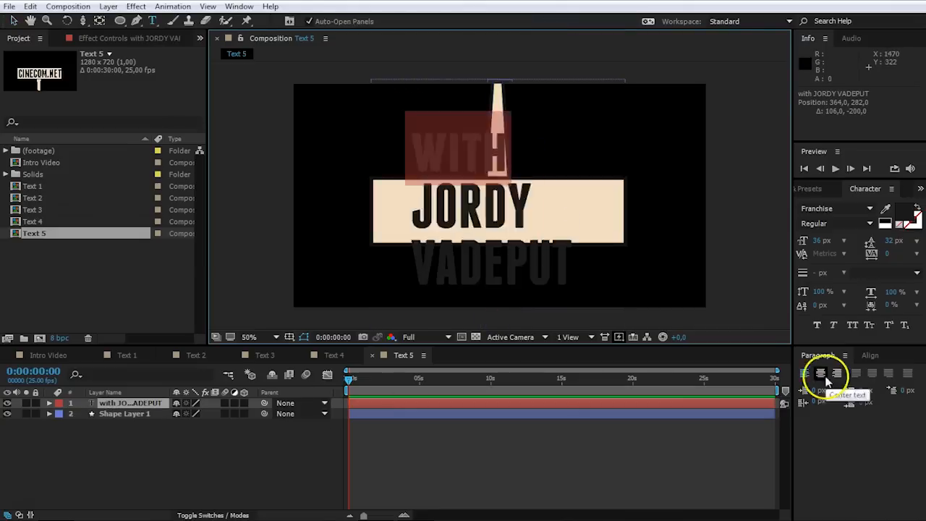
# - Centre the credit text in Text 5 and apply wiggle(.5,50) to the anchor points of Text 5 and Text 4
pyautogui.click(826, 376)
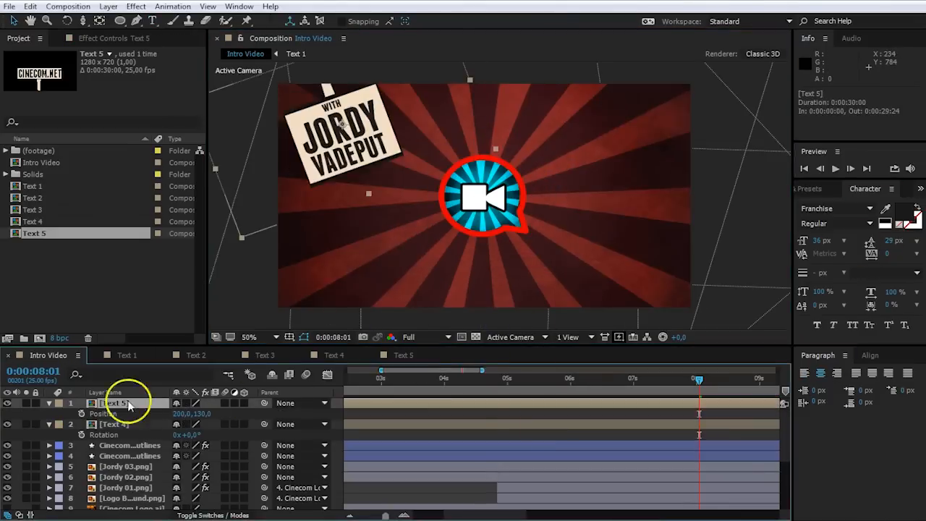
pyautogui.keyDown('alt'); pyautogui.click(178, 414); pyautogui.keyUp('alt')
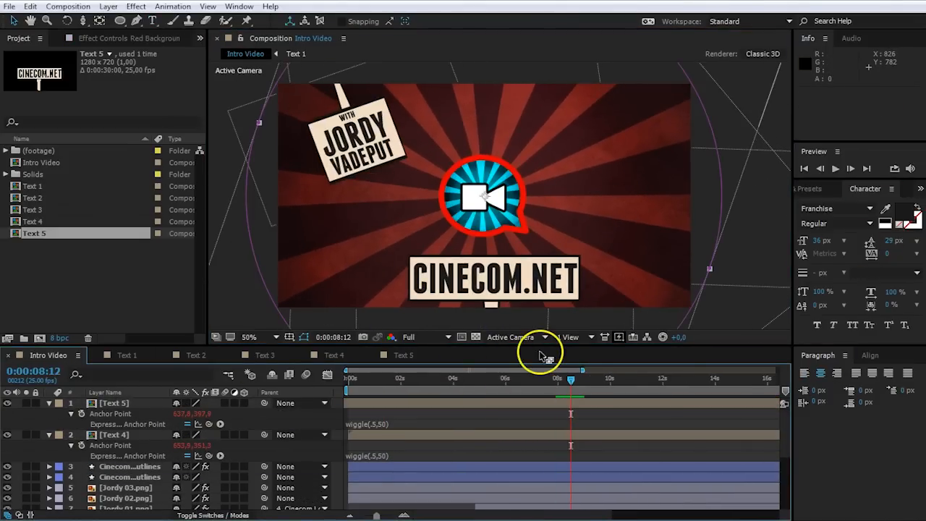
# - Preview the wiggling motion of both signs from 0:00:07:03
pyautogui.click(365, 194)
pyautogui.moveTo(570, 377); pyautogui.dragTo(535, 380)
pyautogui.press('space')
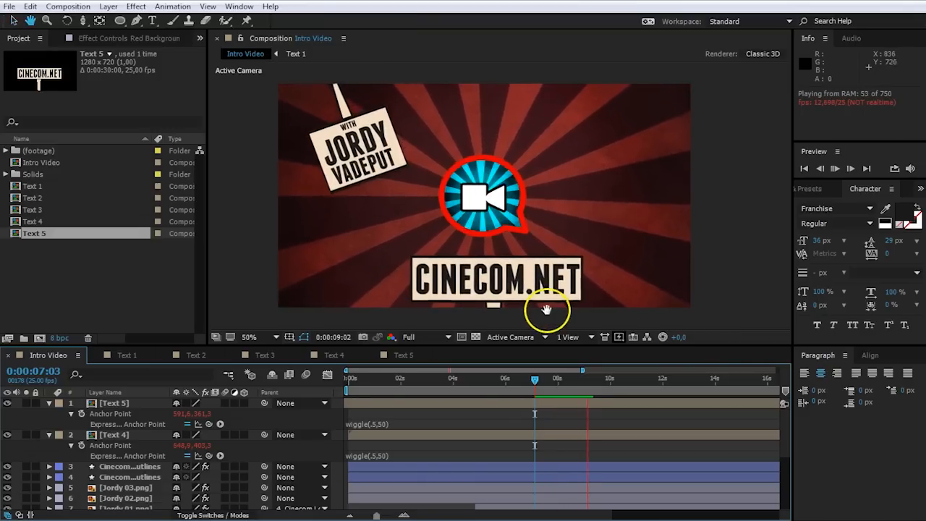
pyautogui.press('space')
# - Keyframe the positions of Text 5 and Text 4 around 0:00:14:00 so both signs bounce out of frame, and preview the exit
pyautogui.moveTo(578, 367); pyautogui.dragTo(717, 390)
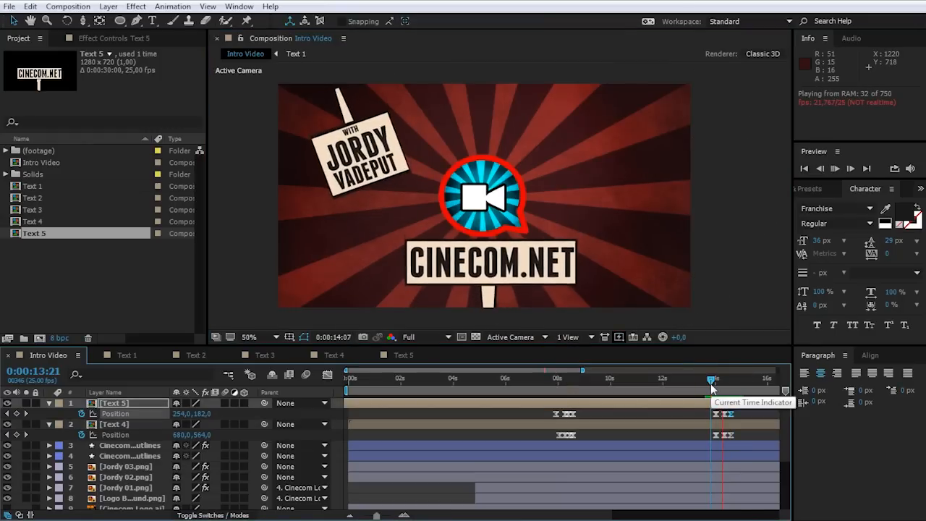
pyautogui.moveTo(714, 383); pyautogui.dragTo(722, 384)
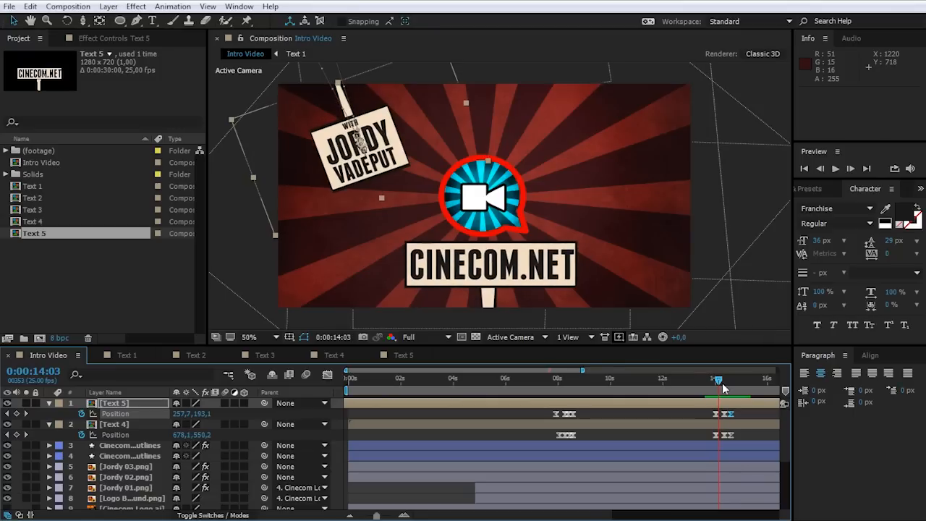
# - Keyframe the scale of Red Background.jpg at 41% at 0:00:14:03, enlarging slightly before it shrinks away
pyautogui.click(653, 227)
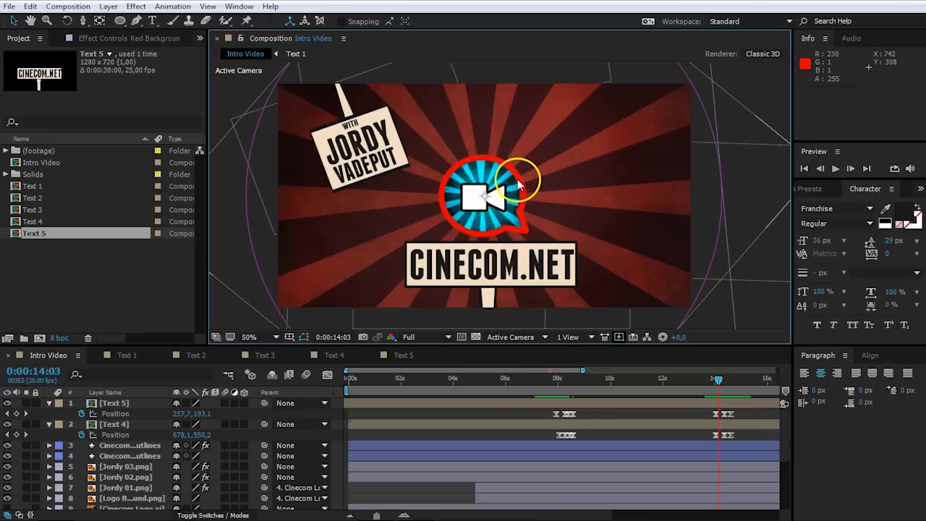
pyautogui.click(136, 498)
pyautogui.scroll(-3, 136, 492)
pyautogui.click(131, 450)
pyautogui.click(16, 462)
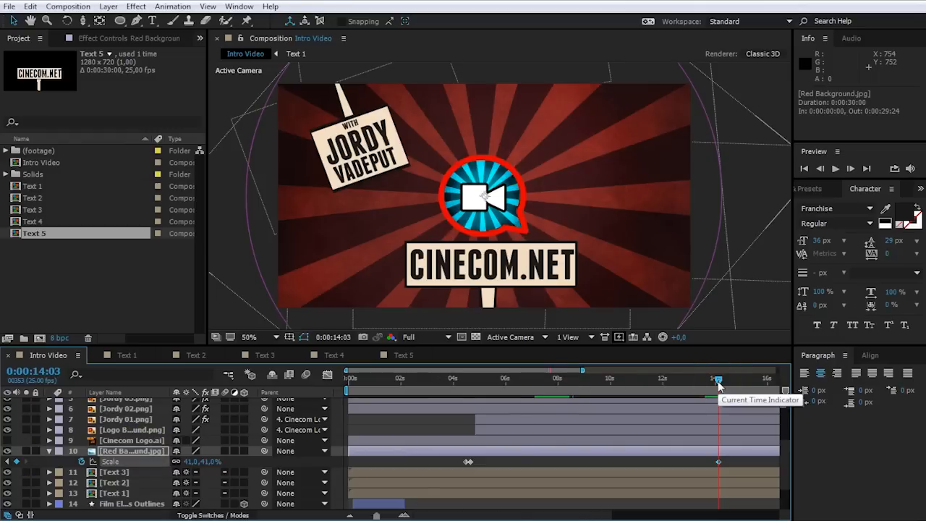
pyautogui.moveTo(718, 381); pyautogui.dragTo(723, 380)
pyautogui.moveTo(209, 463); pyautogui.dragTo(215, 463)
# - Preview the red background's scale-out from 0:00:14:03
pyautogui.moveTo(725, 389); pyautogui.dragTo(718, 378)
pyautogui.press('Return')
pyautogui.press('space')
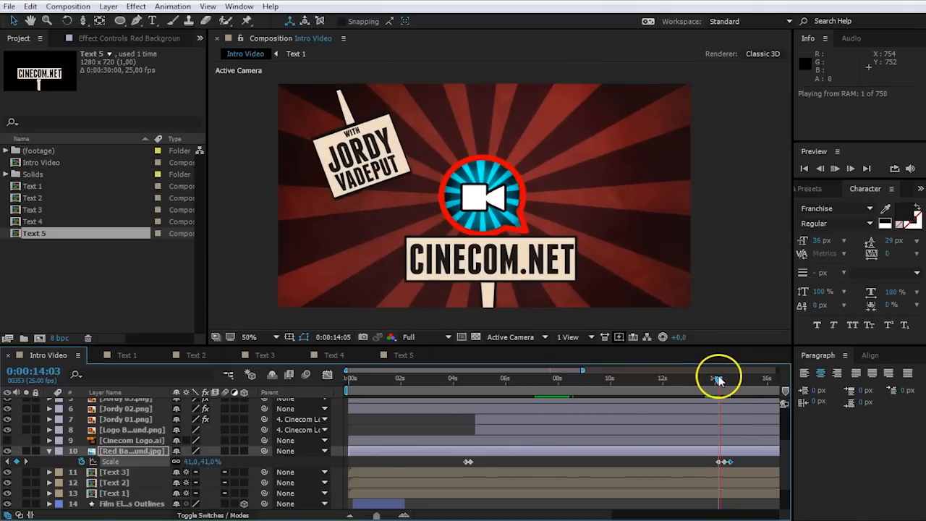
pyautogui.click(723, 379)
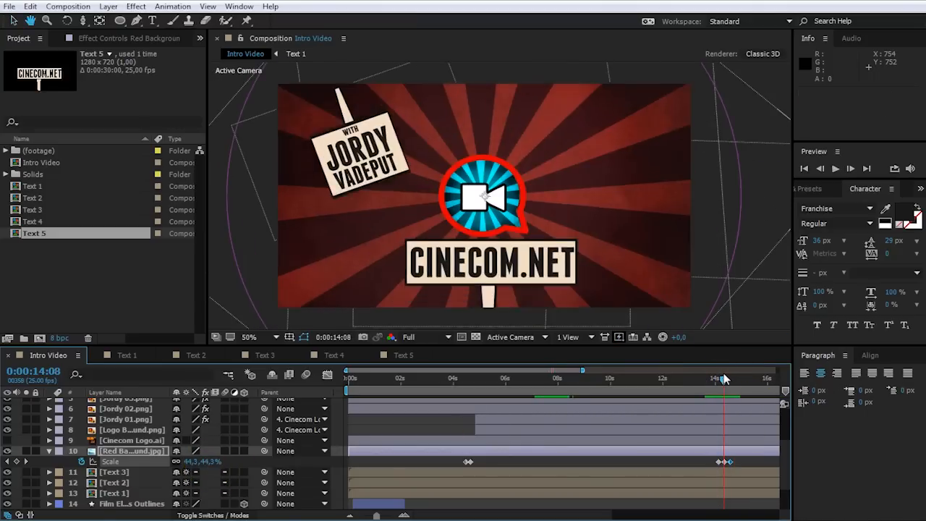
# - Keyframe the scale of the blue logo background image around 0:00:14:10 so it shrinks out with the red background
pyautogui.scroll(1, 217, 449)
pyautogui.click(130, 451)
pyautogui.press('s')
pyautogui.press('pagedown')
pyautogui.click(120, 448)
pyautogui.press('s')
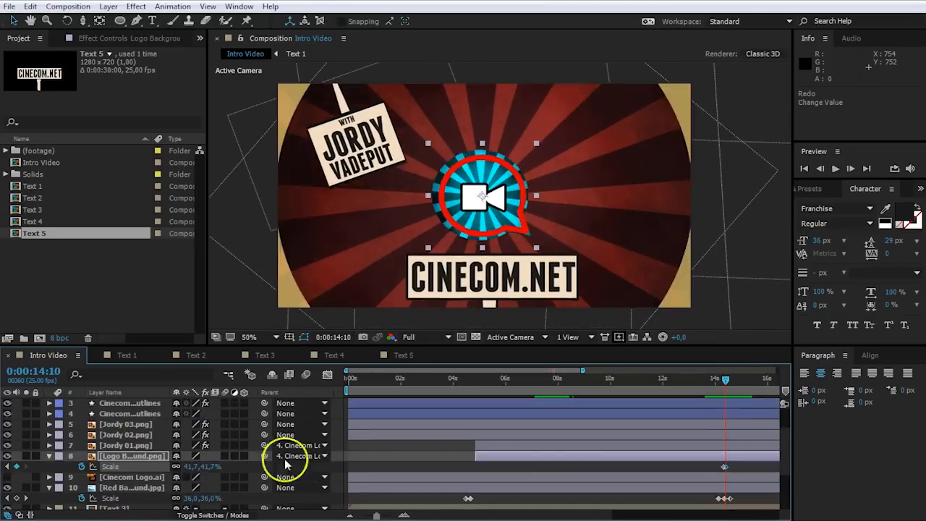
# - Keyframe the camera icon outlines' scale from 84% down to 0% just after 0:00:14:10
pyautogui.scroll(2, 217, 456)
pyautogui.click(126, 445)
pyautogui.press('s')
# - Preview the logo's scale-out from 0:00:13:20 and check the frame at 0:00:14:22
pyautogui.moveTo(725, 378)
pyautogui.mouseDown()
pyautogui.moveTo(746, 379)
pyautogui.moveTo(712, 382)
pyautogui.mouseUp()
pyautogui.press('space')
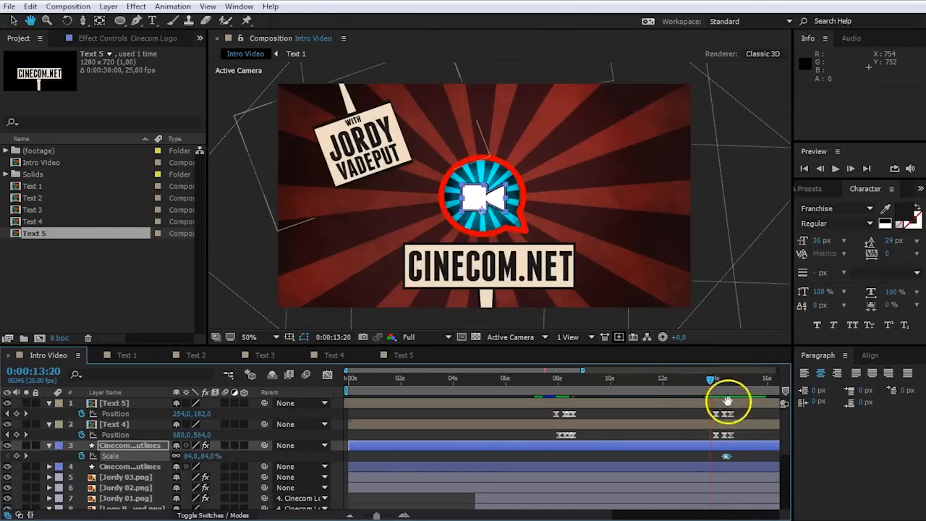
pyautogui.press('space')
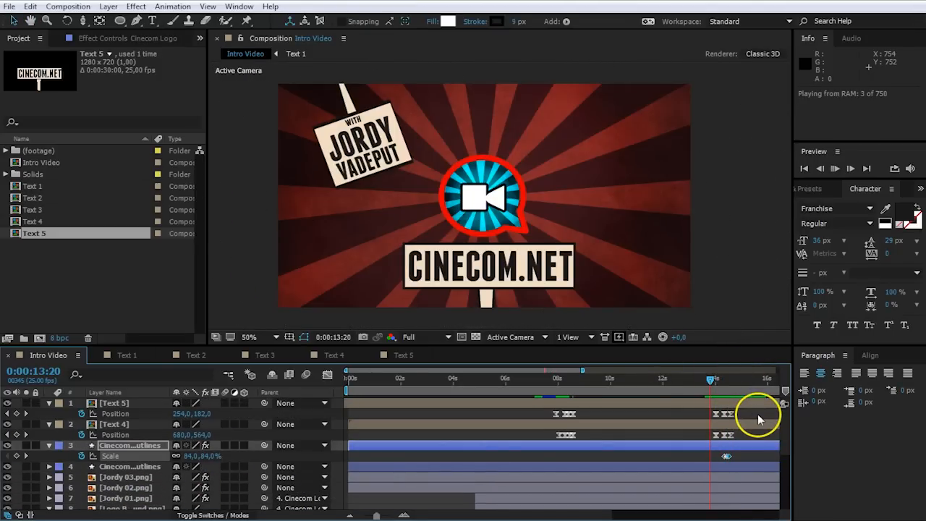
pyautogui.click(738, 390)
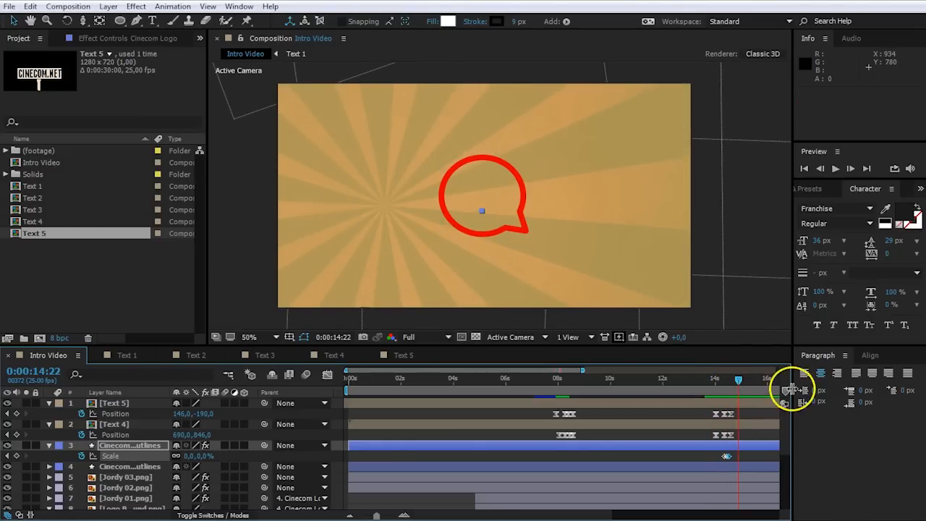
# - Select both lights, Camera 1 and the background layer beneath them, and split them at 0:00:12:21
pyautogui.moveTo(786, 428); pyautogui.dragTo(778, 490)
pyautogui.moveTo(692, 382)
pyautogui.mouseDown()
pyautogui.moveTo(676, 382)
pyautogui.moveTo(685, 382)
pyautogui.mouseUp()
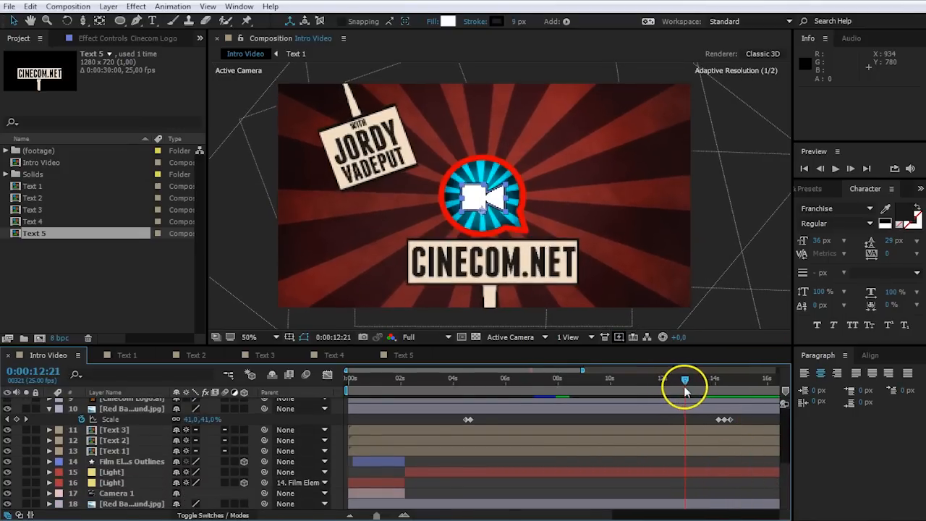
pyautogui.click(517, 473)
pyautogui.keyDown('shift'); pyautogui.click(537, 505); pyautogui.keyUp('shift')
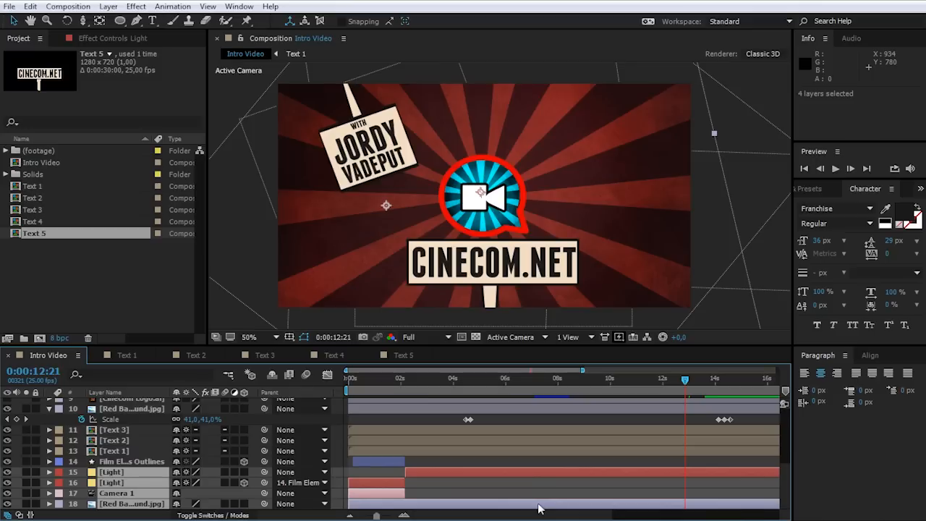
pyautogui.hotkey('ctrl', 'shift', 'd')
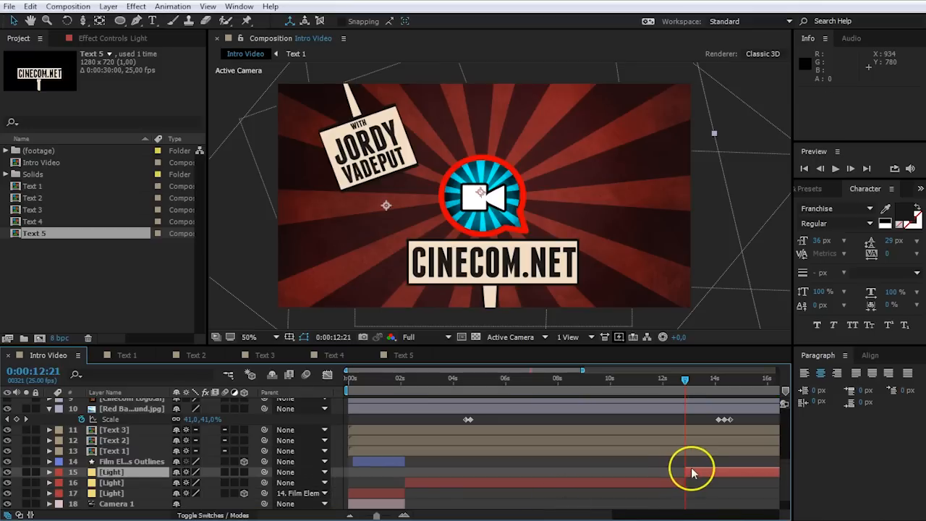
# - Delete the split-off light segment that starts at 0:00:12:21 and check the frame at 0:00:14:23
pyautogui.press('Delete')
pyautogui.moveTo(694, 379); pyautogui.dragTo(739, 391)
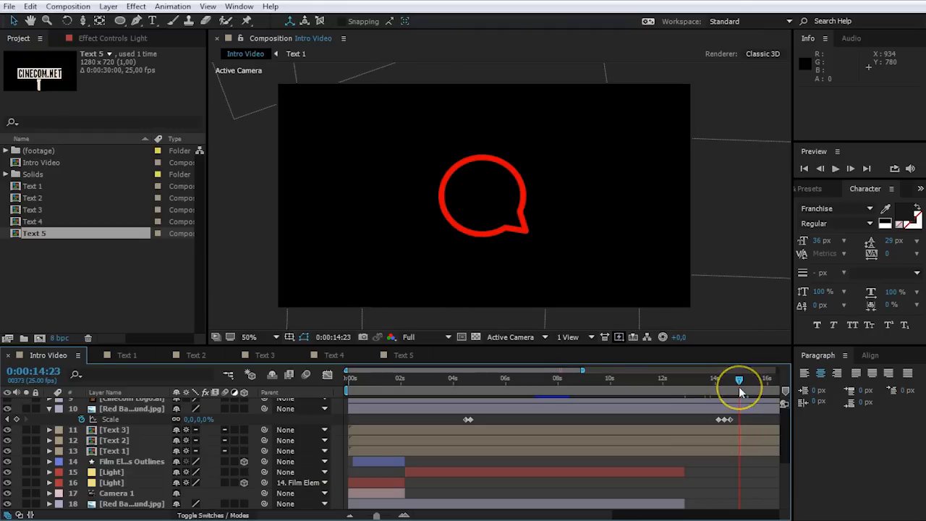
# - Add a scale keyframe at 81% to the red Cinecom speech-bubble outlines and shift it to 0:00:14:08
pyautogui.click(460, 210)
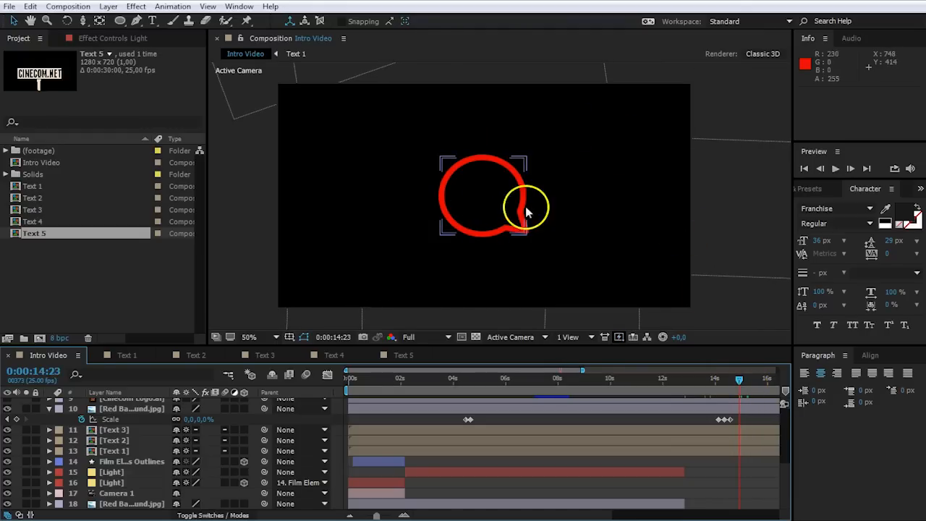
pyautogui.click(507, 163)
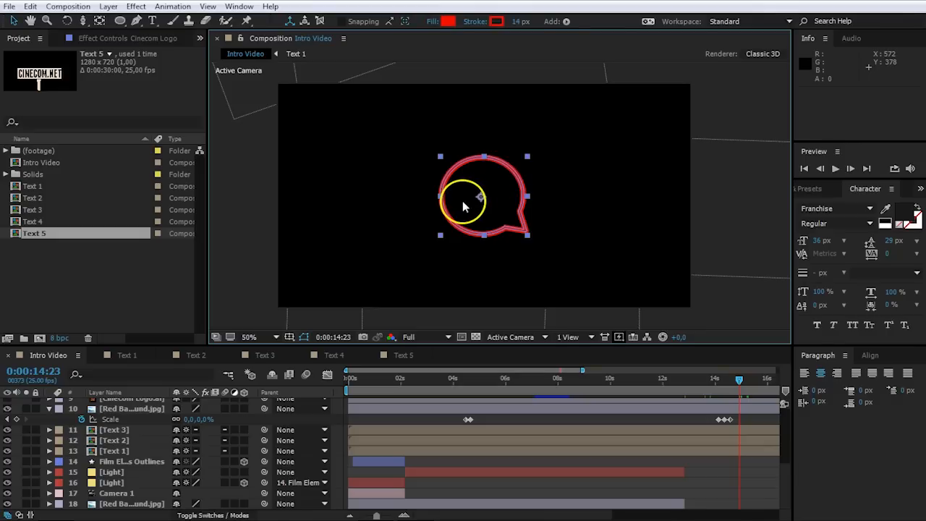
pyautogui.click(469, 150)
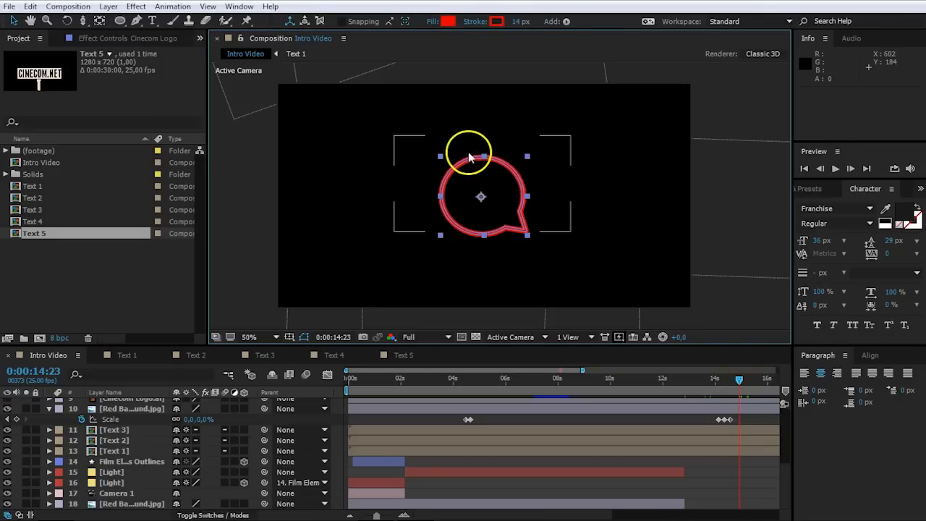
pyautogui.moveTo(738, 384); pyautogui.dragTo(735, 383)
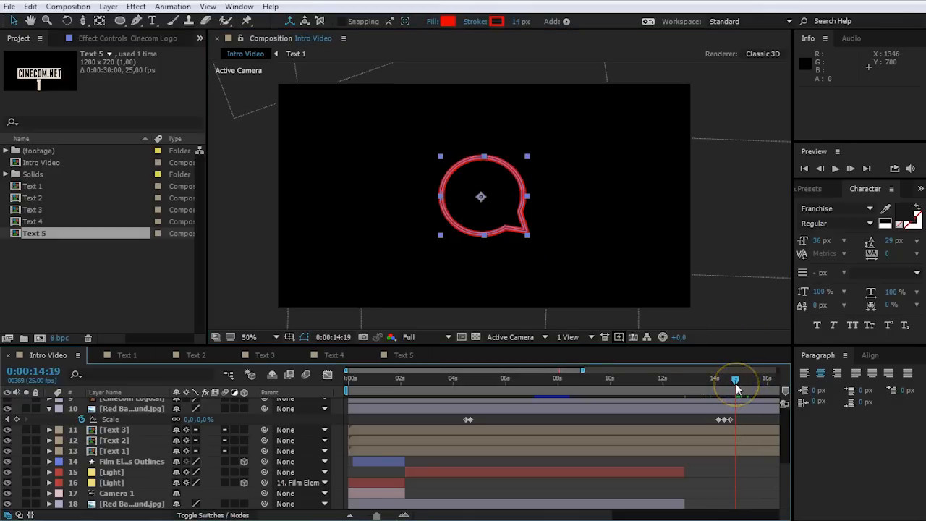
pyautogui.click(502, 220)
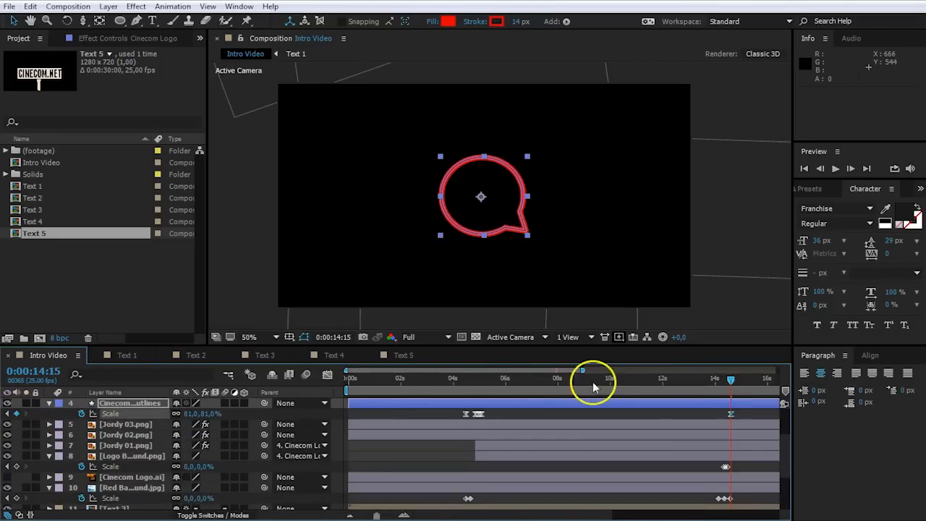
pyautogui.moveTo(730, 416); pyautogui.dragTo(725, 391)
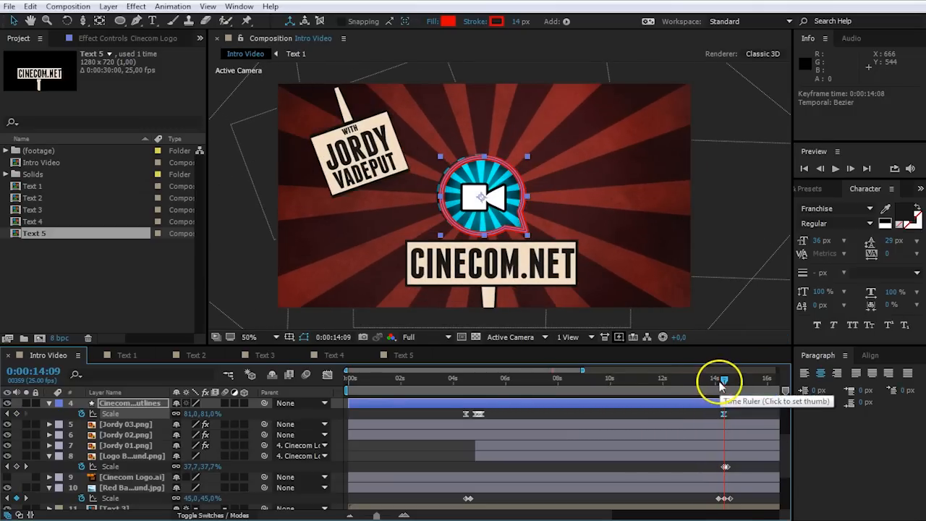
# - Keyframe the speech-bubble outlines' scale up to 647% at 0:00:14:14 and preview the outline growing out of frame
pyautogui.moveTo(717, 379); pyautogui.dragTo(729, 380)
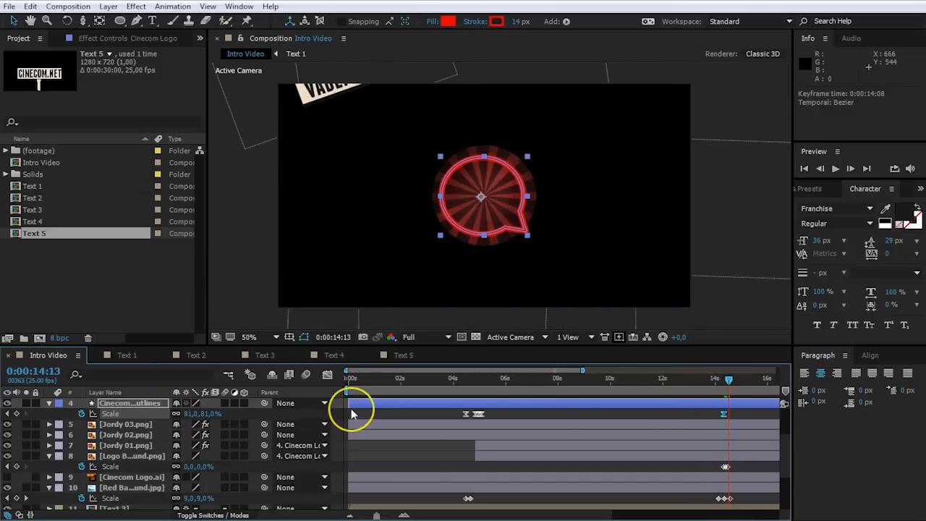
pyautogui.press('pagedown')
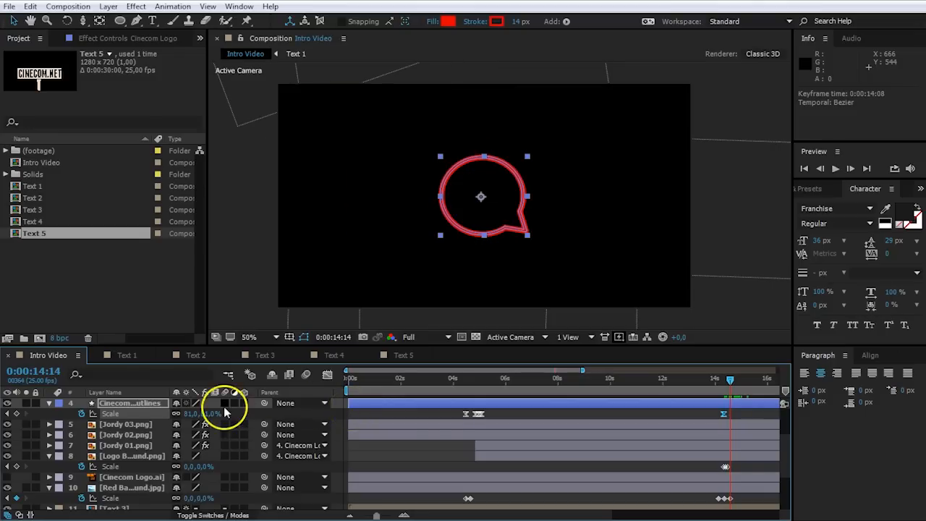
pyautogui.moveTo(210, 411); pyautogui.dragTo(811, 439)
pyautogui.moveTo(727, 384); pyautogui.dragTo(722, 383)
pyautogui.press('space')
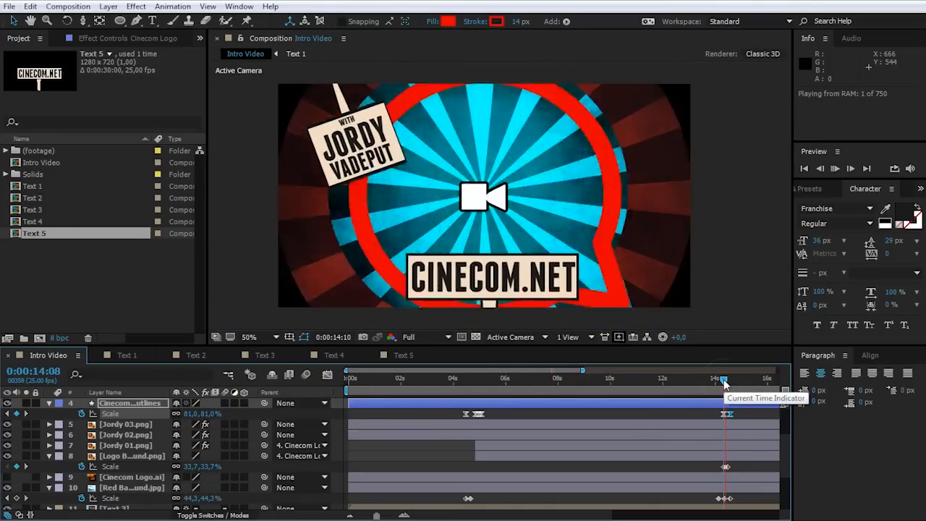
# - Fit the full 30 seconds in the timeline, preview the intro from the start and check the frame at 0:00:15:03
pyautogui.click(716, 378)
pyautogui.moveTo(404, 515); pyautogui.dragTo(347, 515)
pyautogui.click(596, 415)
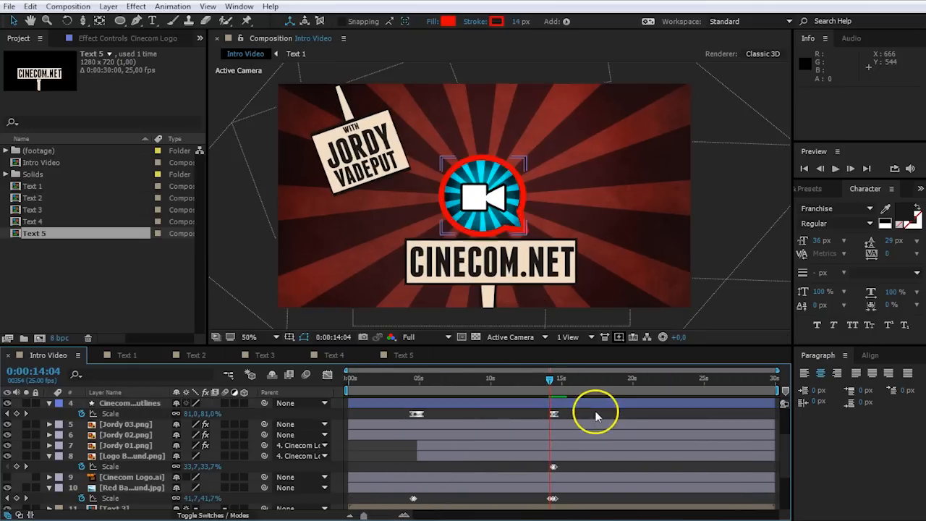
pyautogui.moveTo(523, 383); pyautogui.dragTo(330, 393)
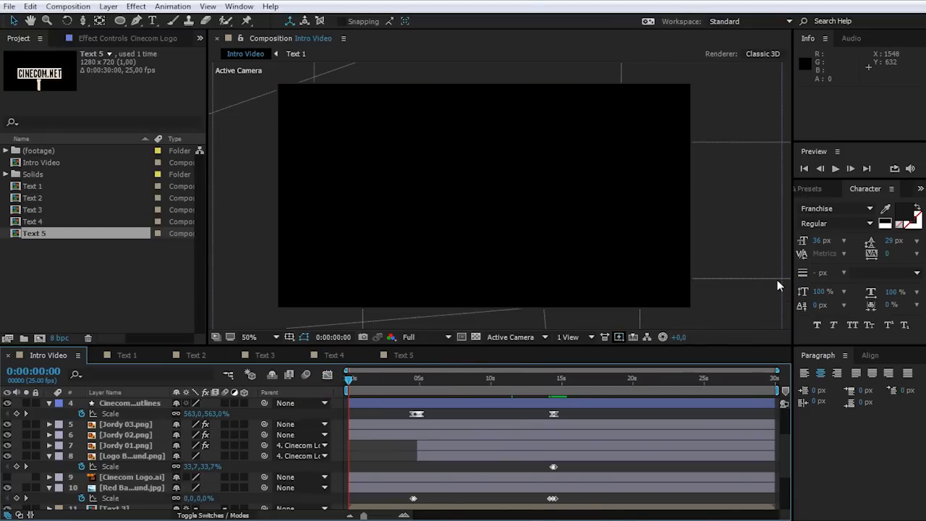
pyautogui.press('space')
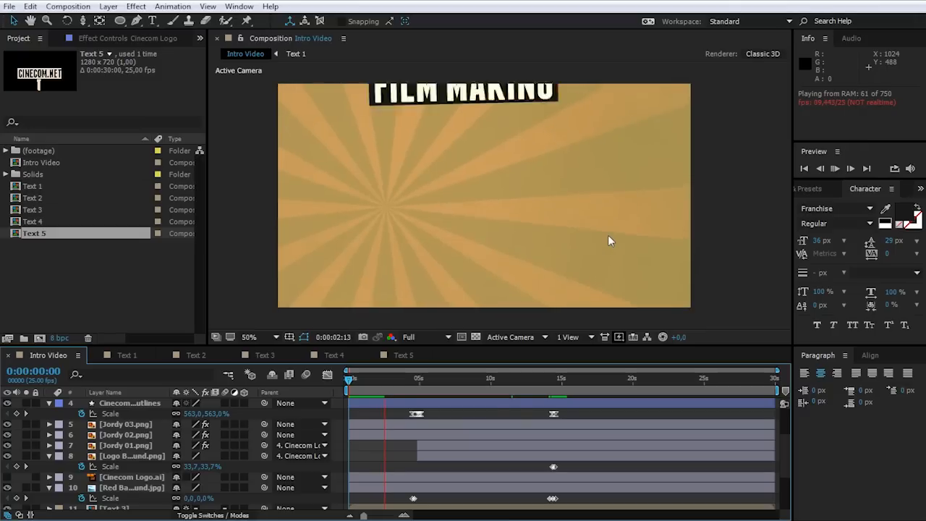
pyautogui.click(373, 171)
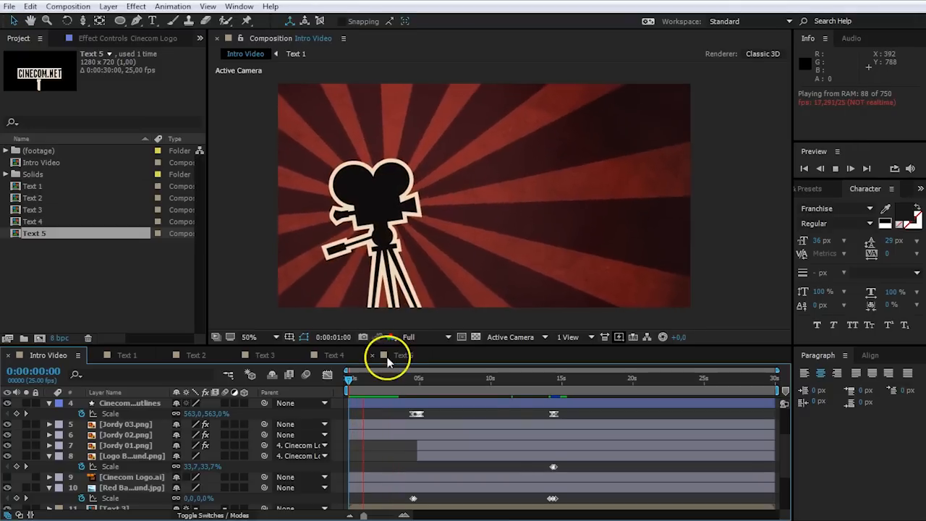
pyautogui.moveTo(390, 378); pyautogui.dragTo(563, 391)
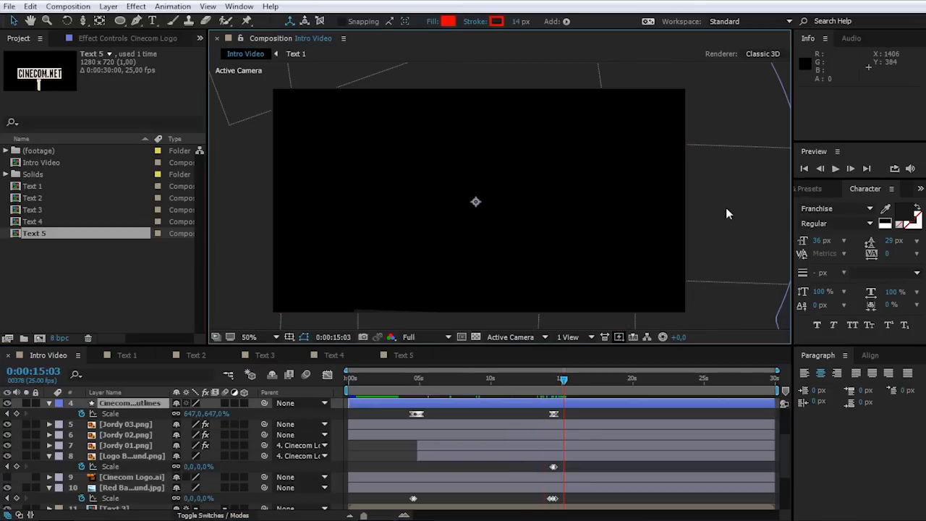